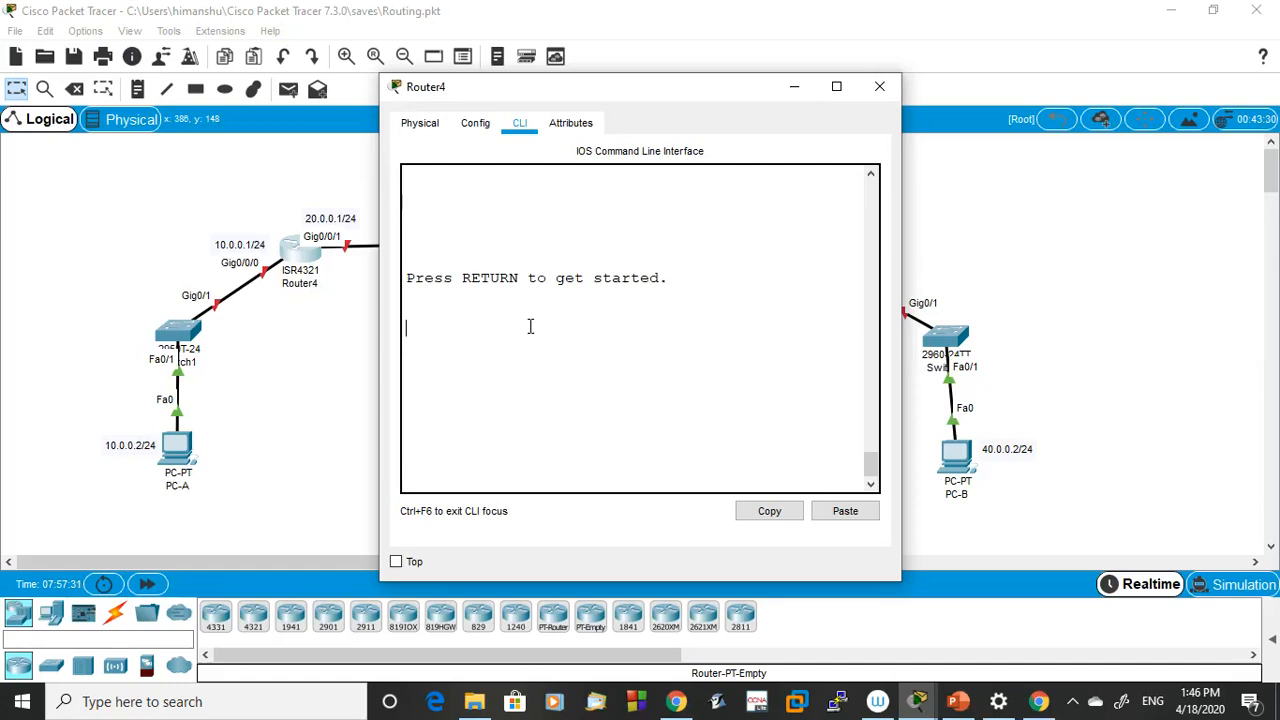
- Start Router4's console session and enter privileged mode, continuing into global configuration mode with config t
{"action": "key", "text": "Return"}
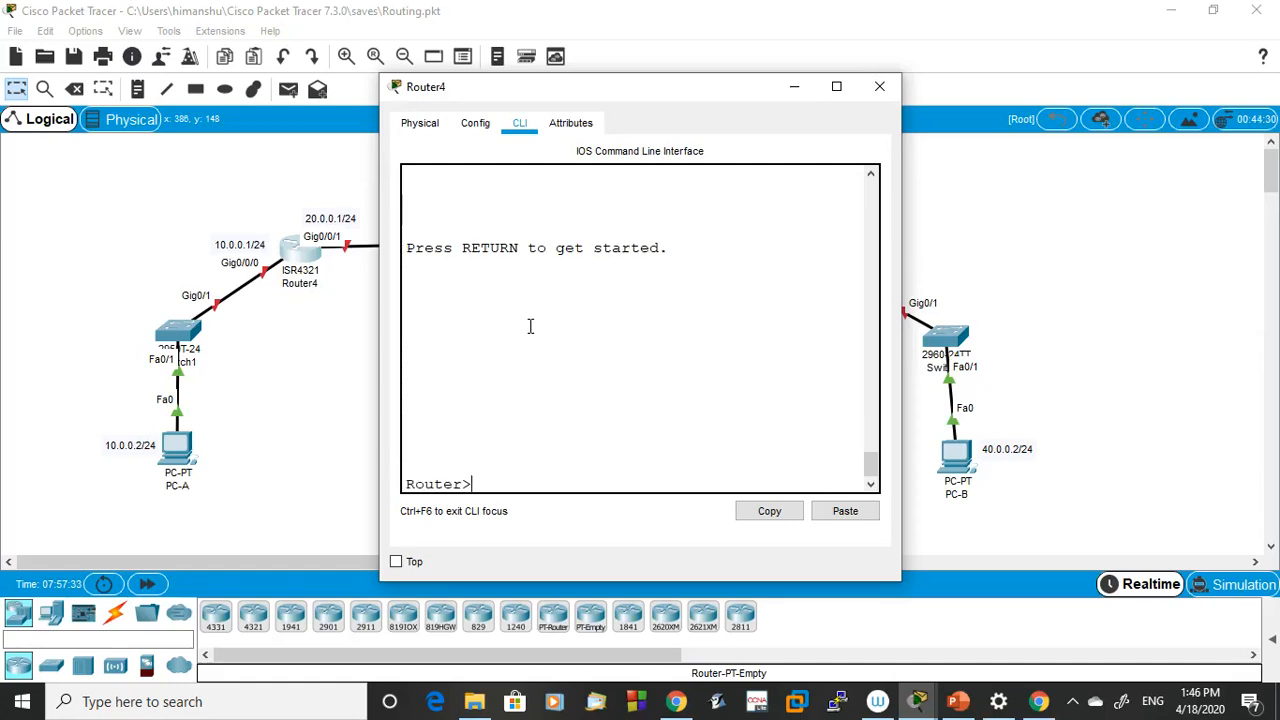
{"action": "type", "text": "en"}
{"action": "key", "text": "Return"}
{"action": "type", "text": "co"}
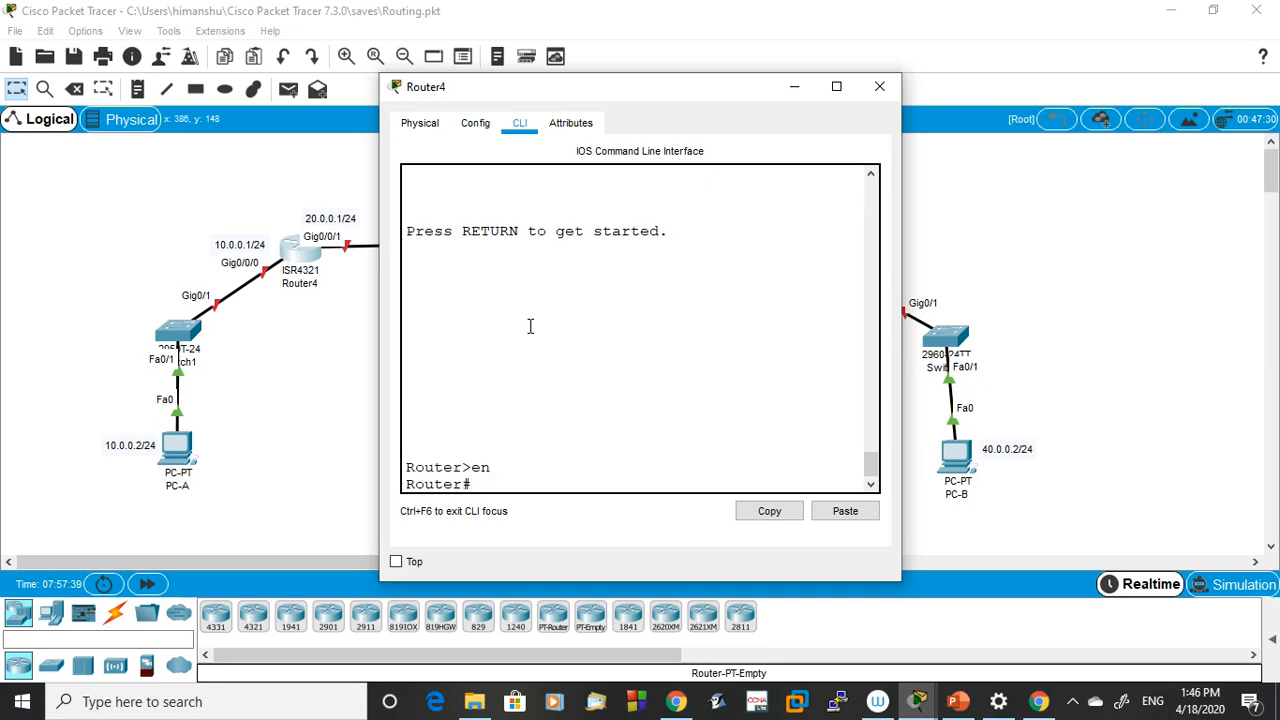
{"action": "type", "text": "nfig t"}
{"action": "key", "text": "Return"}
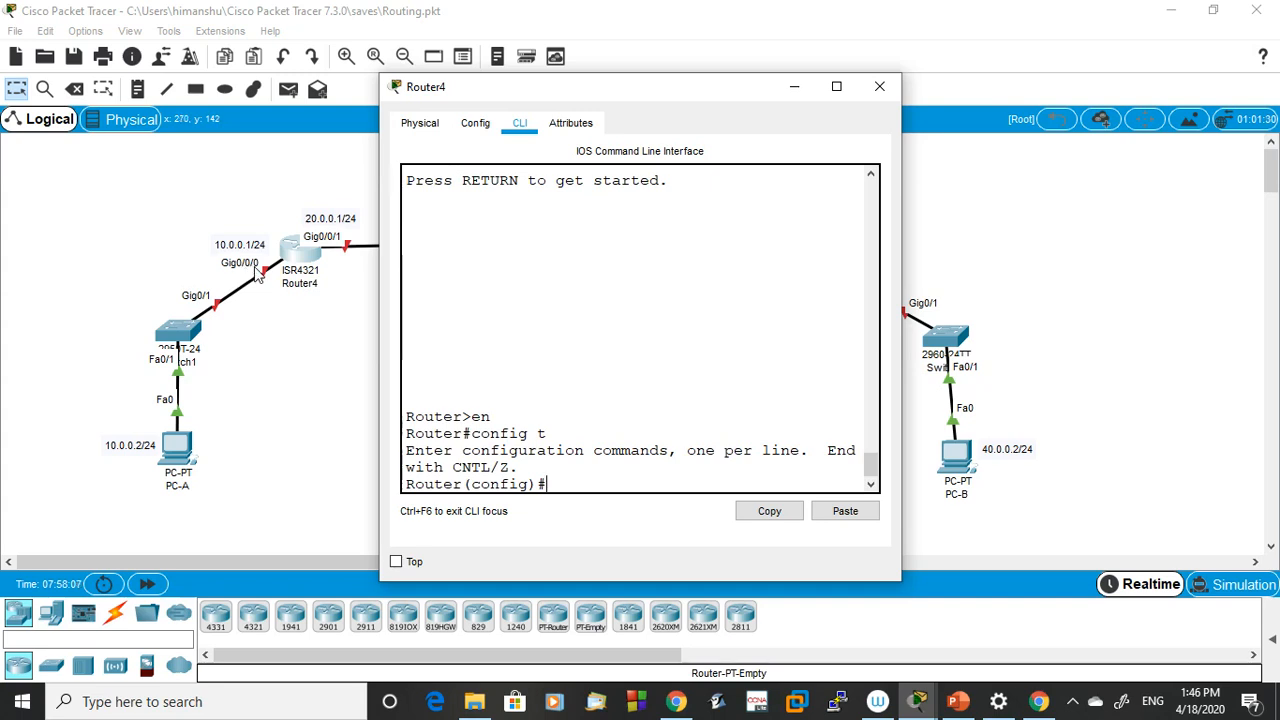
- Assign IP address 10.0.0.1 with subnet mask 255.255.255.0 to Router4's interface g0/0/0
{"action": "type", "text": "int g"}
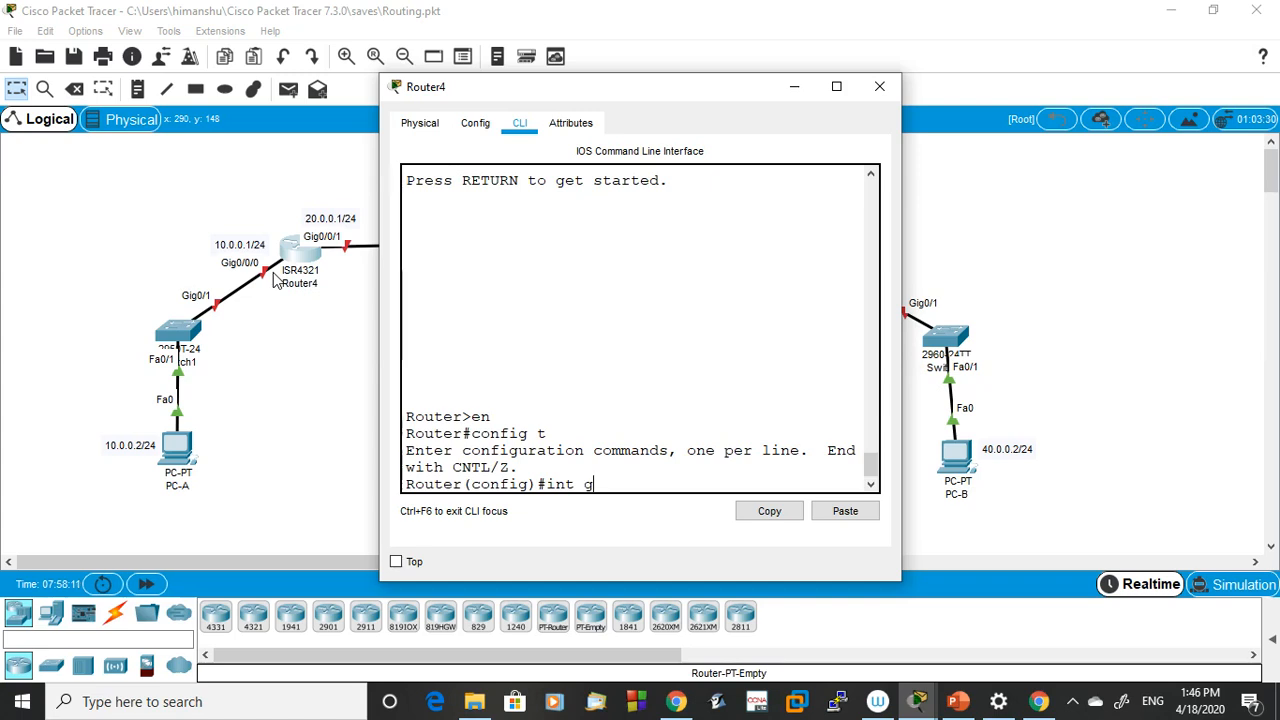
{"action": "type", "text": "0/0/0"}
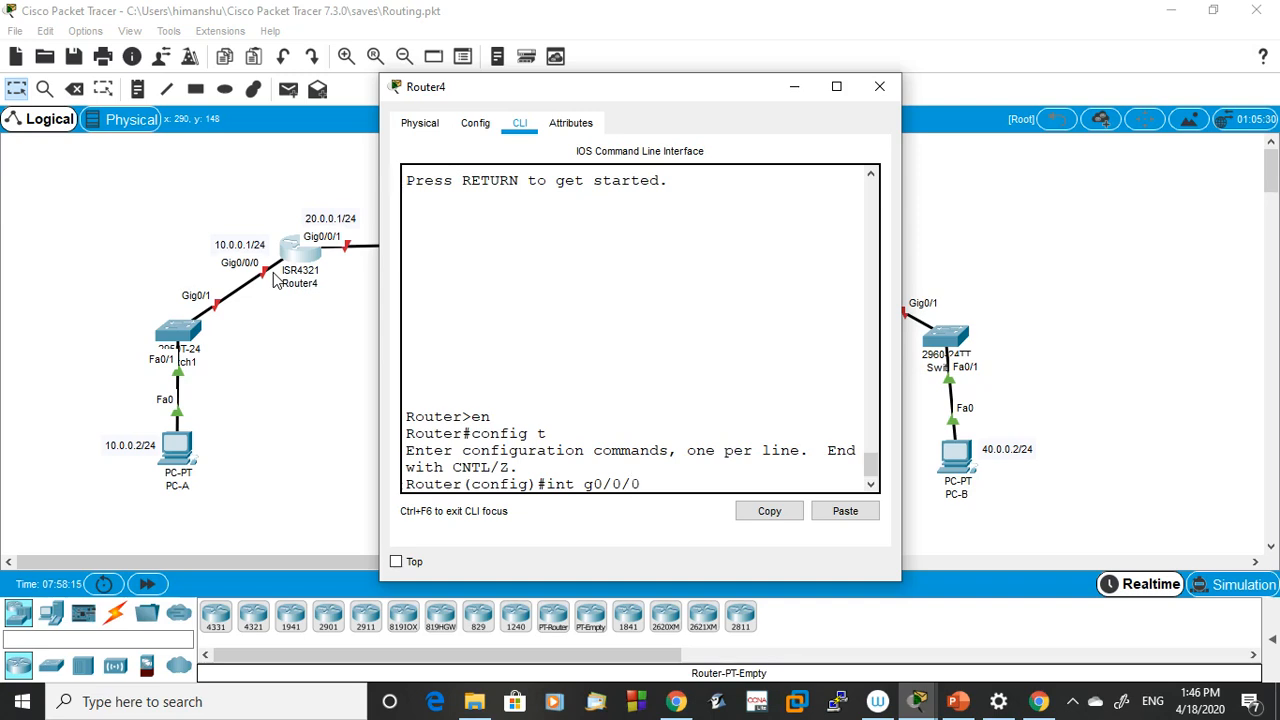
{"action": "key", "text": "Return"}
{"action": "type", "text": "ip"}
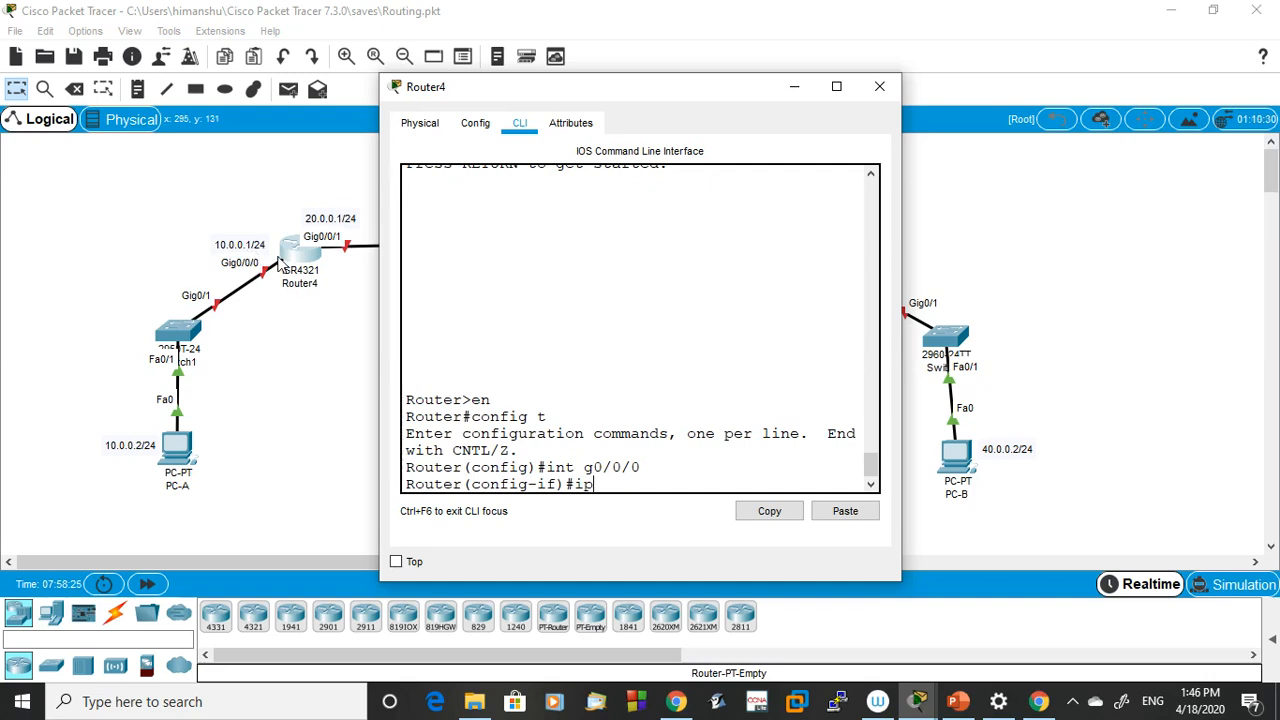
{"action": "key", "text": "Tab"}
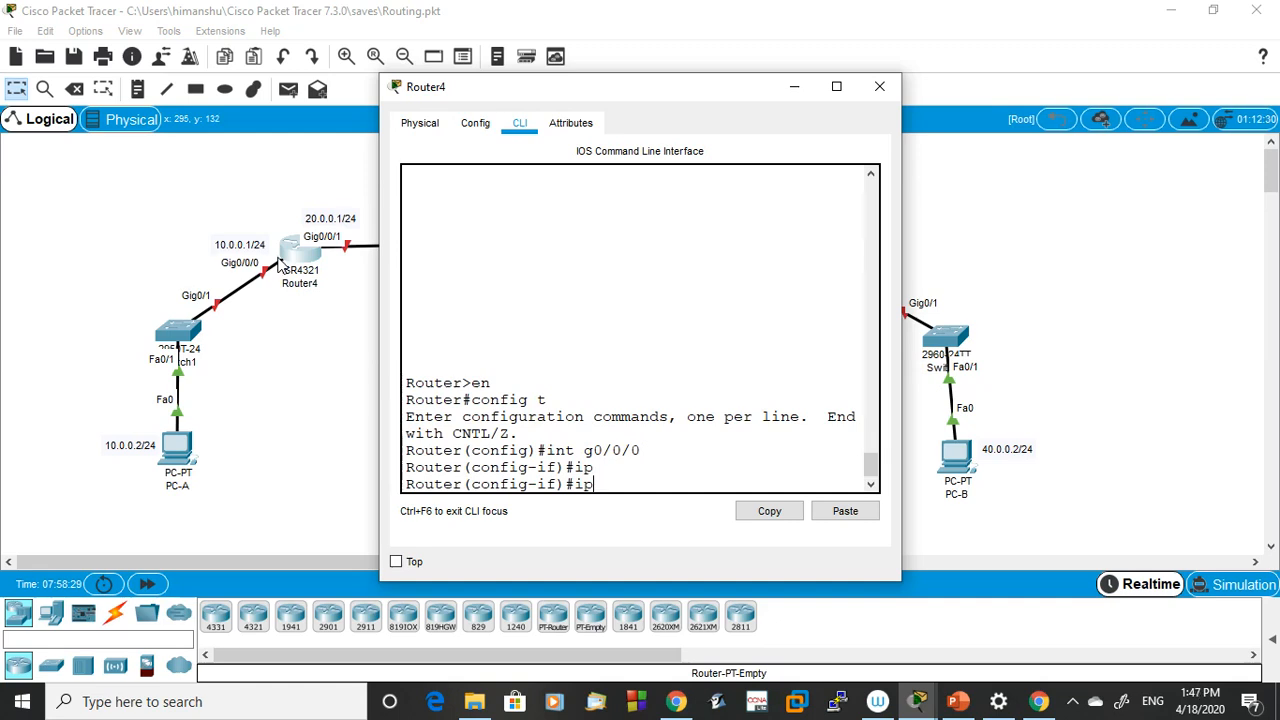
{"action": "type", "text": "add"}
{"action": "key", "text": "Tab"}
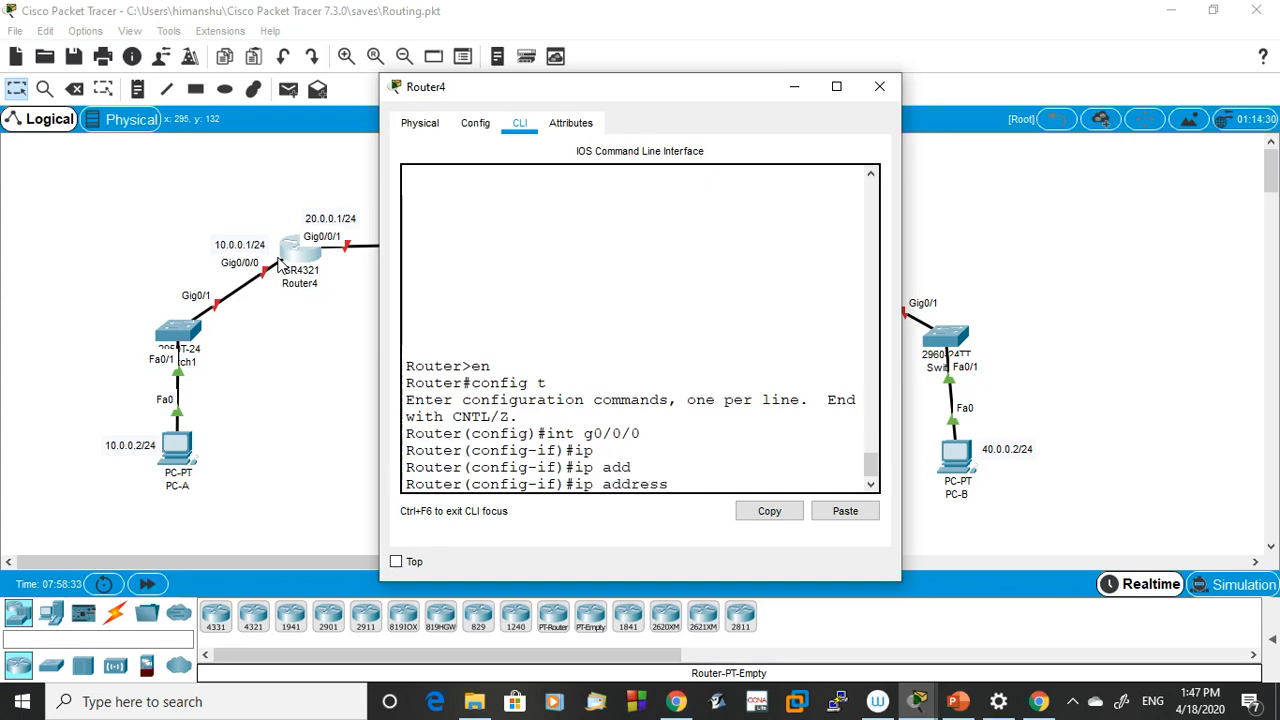
{"action": "type", "text": "10.0.0.1"}
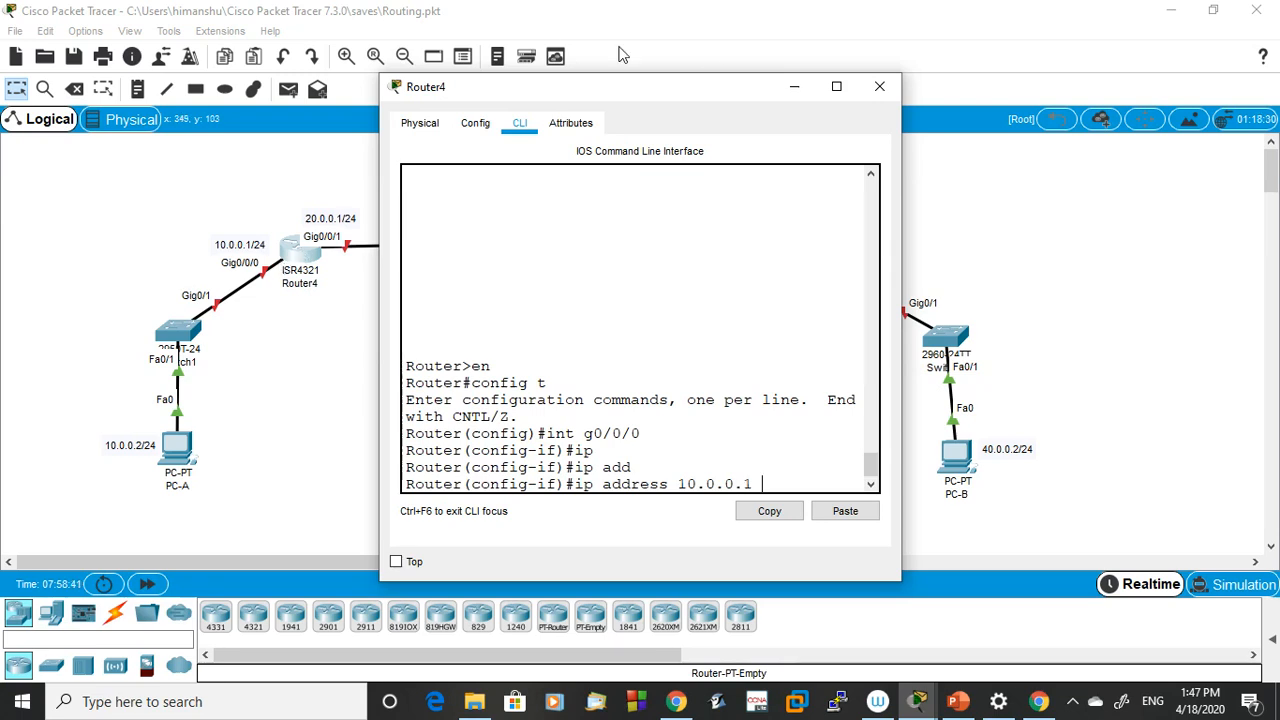
{"action": "left_click", "coordinate": [836, 86]}
{"action": "type", "text": "255."}
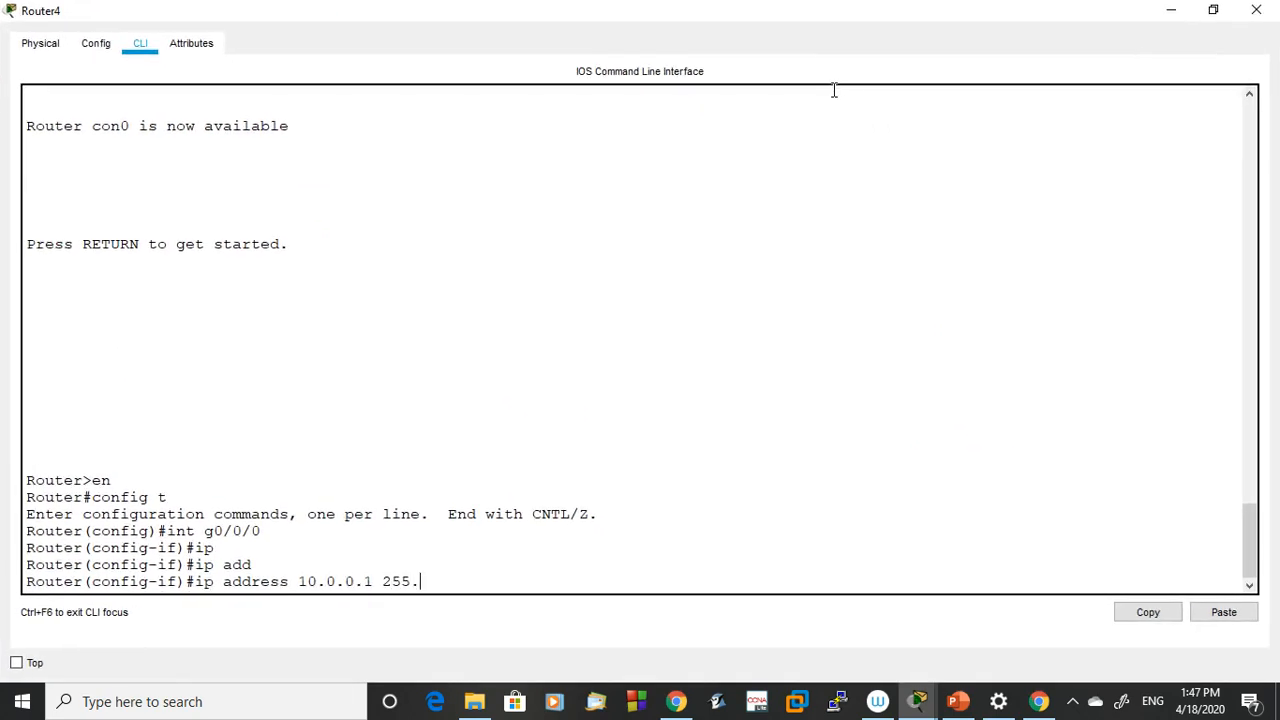
{"action": "type", "text": "255.255.0"}
{"action": "key", "text": "Return"}
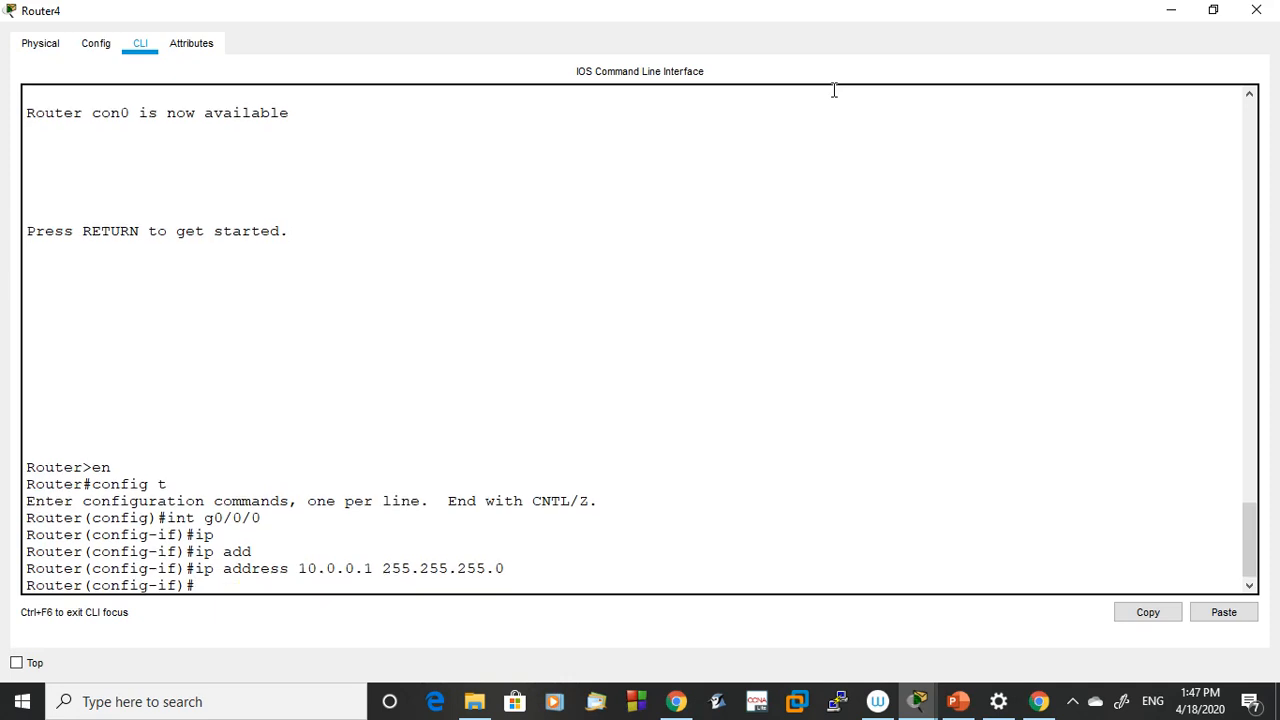
- Enable interface g0/0/0 with no shut and end the configuration session to return to privileged mode
{"action": "type", "text": "no shut"}
{"action": "key", "text": "Return"}
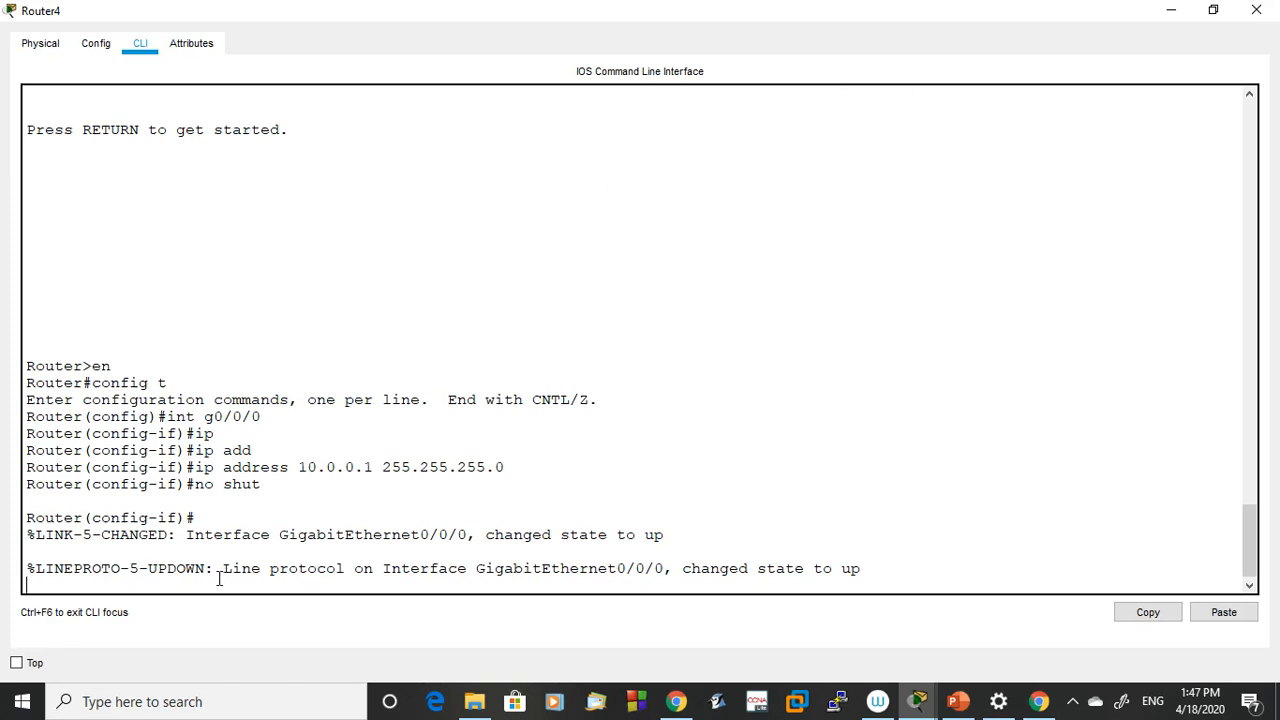
{"action": "left_click_drag", "start_coordinate": [214, 570], "coordinate": [876, 566]}
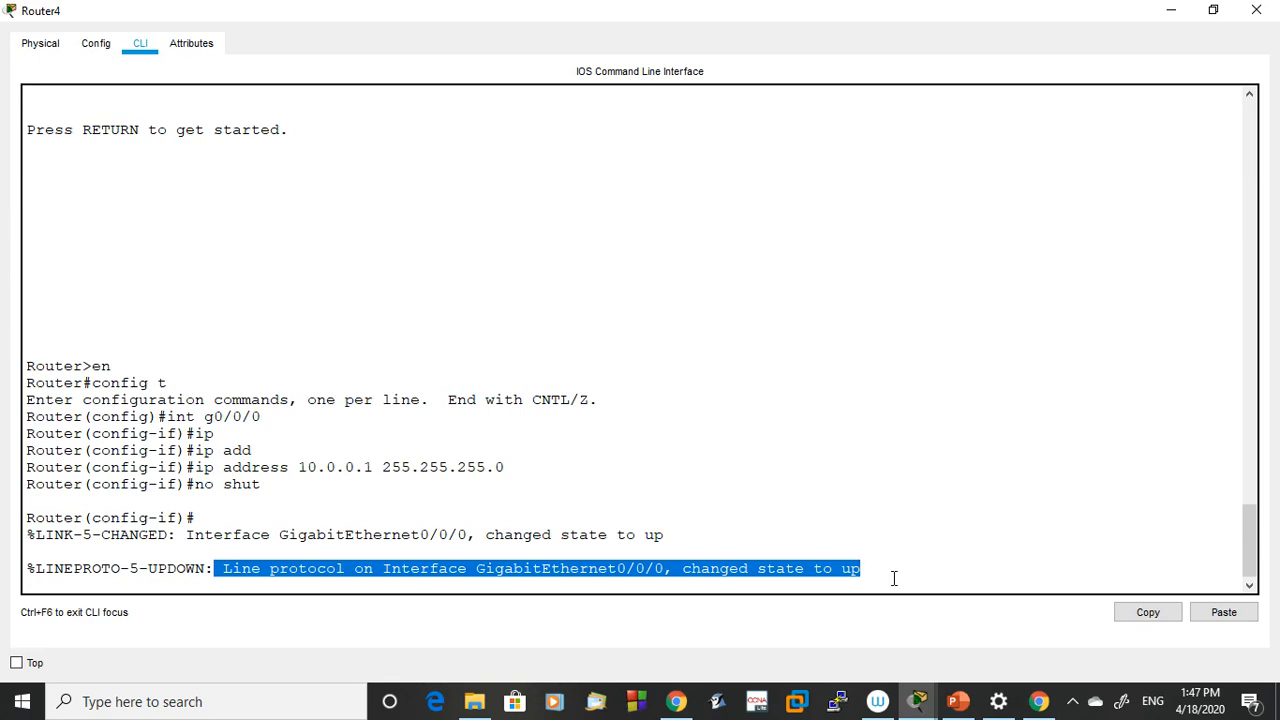
{"action": "key", "text": "Return"}
{"action": "type", "text": "end"}
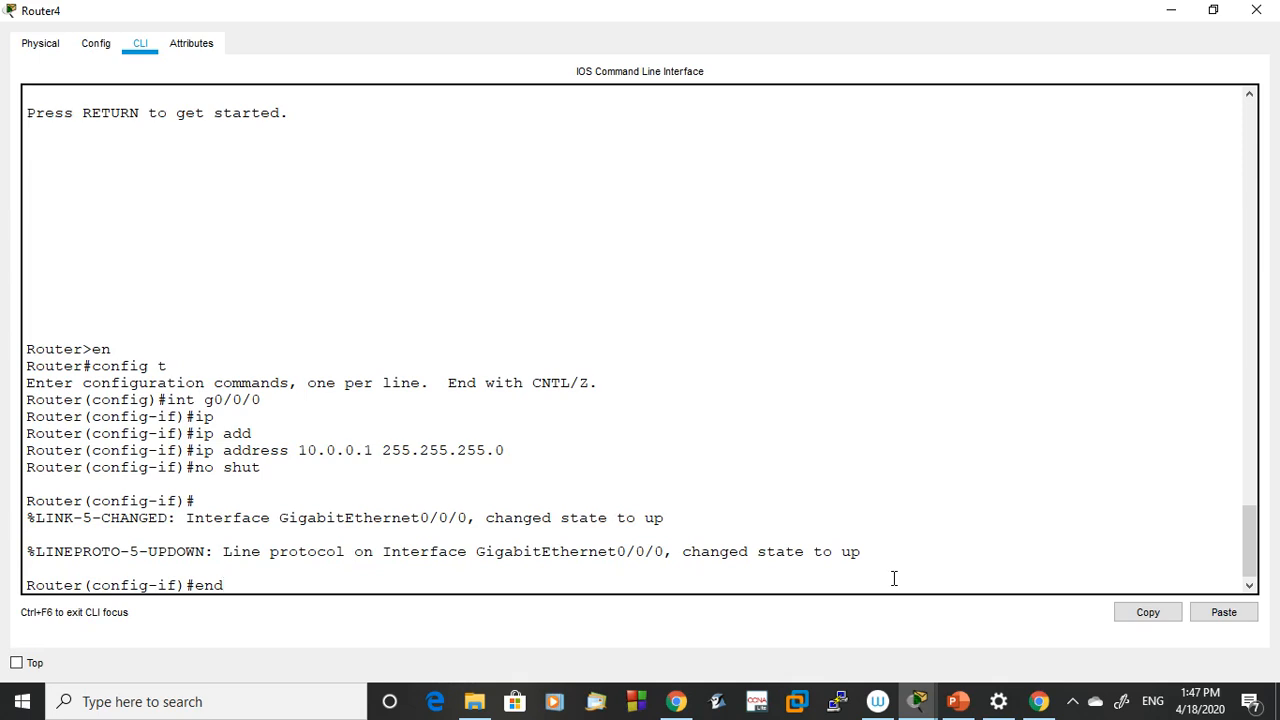
{"action": "key", "text": "Return"}
{"action": "key", "text": "Return"}
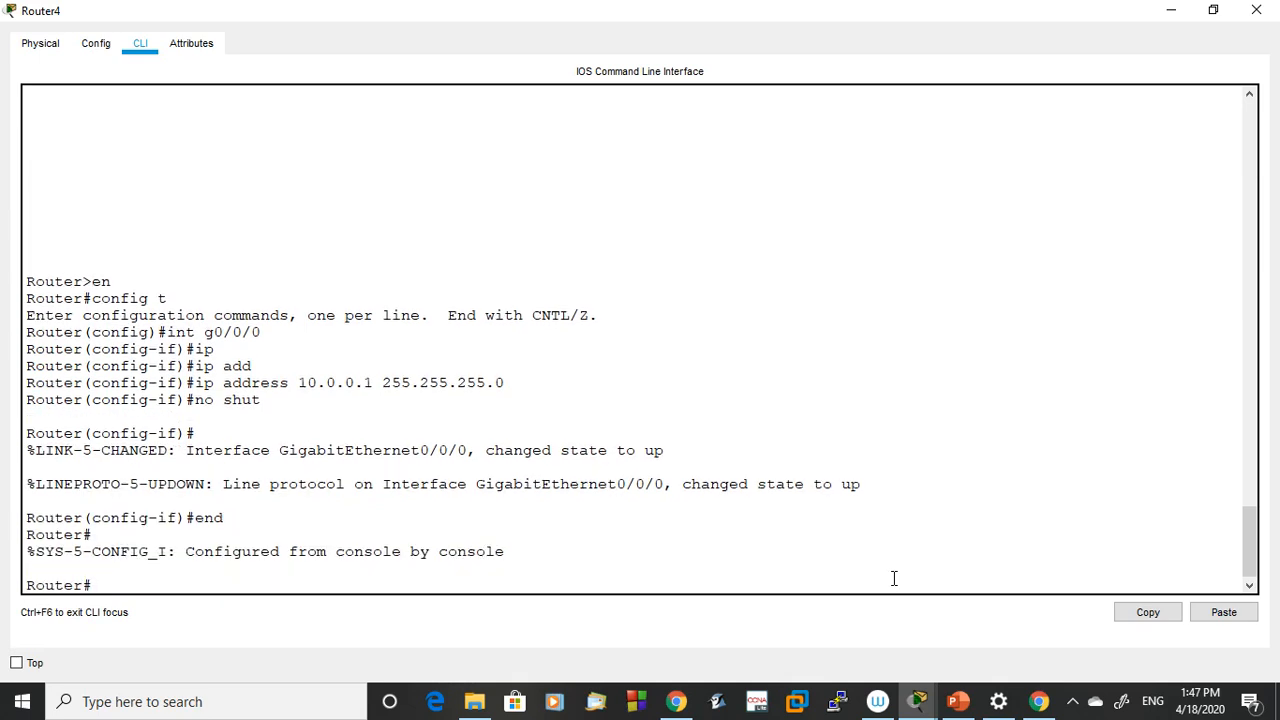
- Re-enter global configuration mode on Router4 and select interface g0/0/1
{"action": "type", "text": "cond"}
{"action": "key", "text": "BackSpace"}
{"action": "type", "text": "fig t"}
{"action": "key", "text": "Return"}
{"action": "type", "text": "int"}
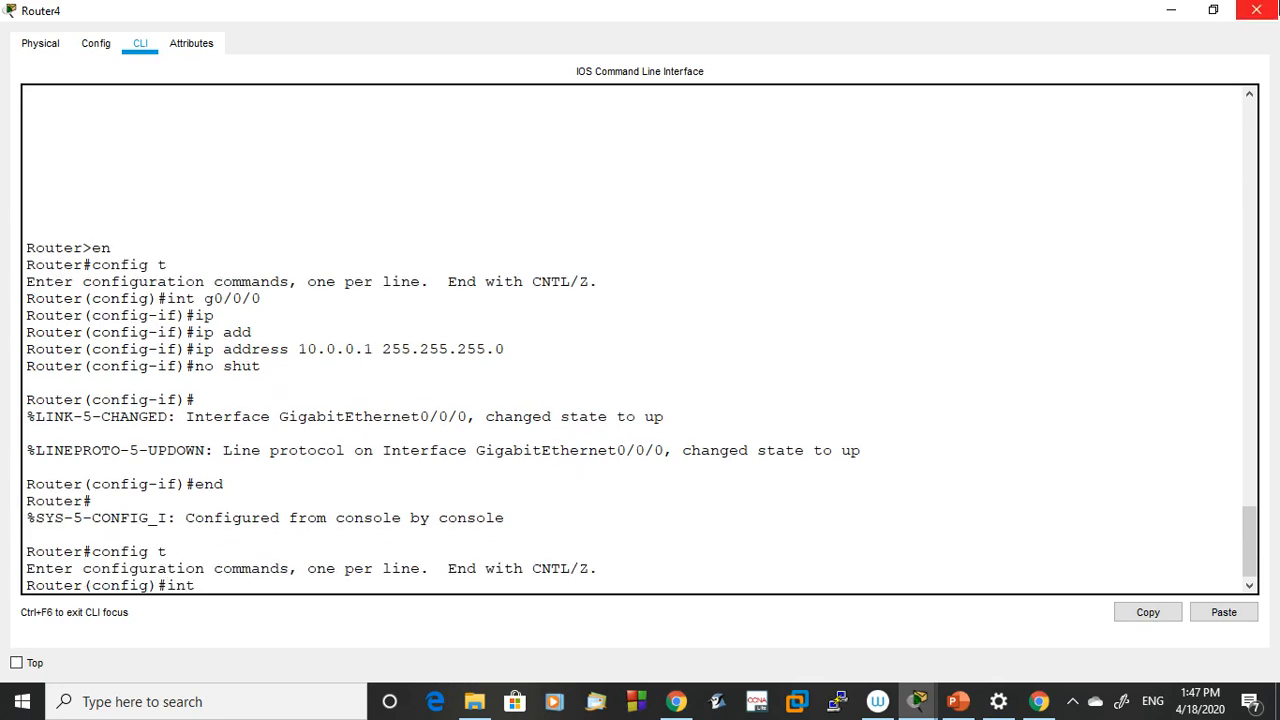
{"action": "left_click", "coordinate": [1211, 10]}
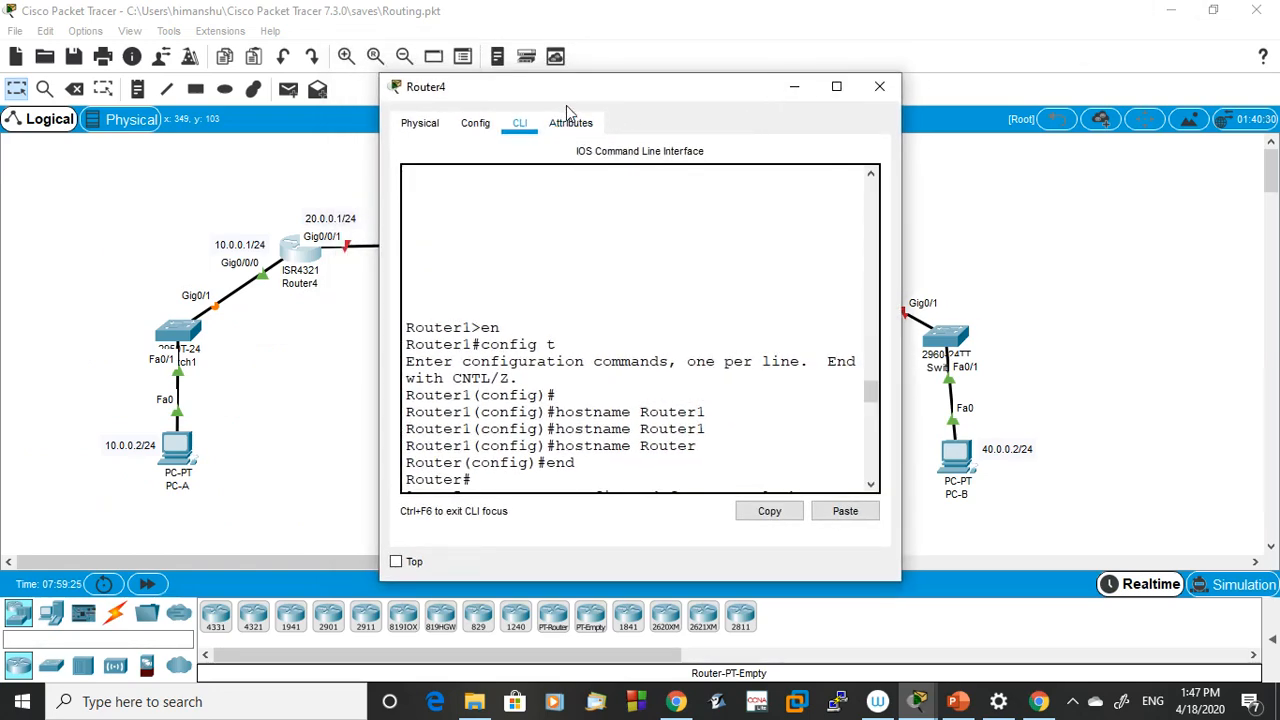
{"action": "left_click_drag", "start_coordinate": [571, 100], "coordinate": [689, 108]}
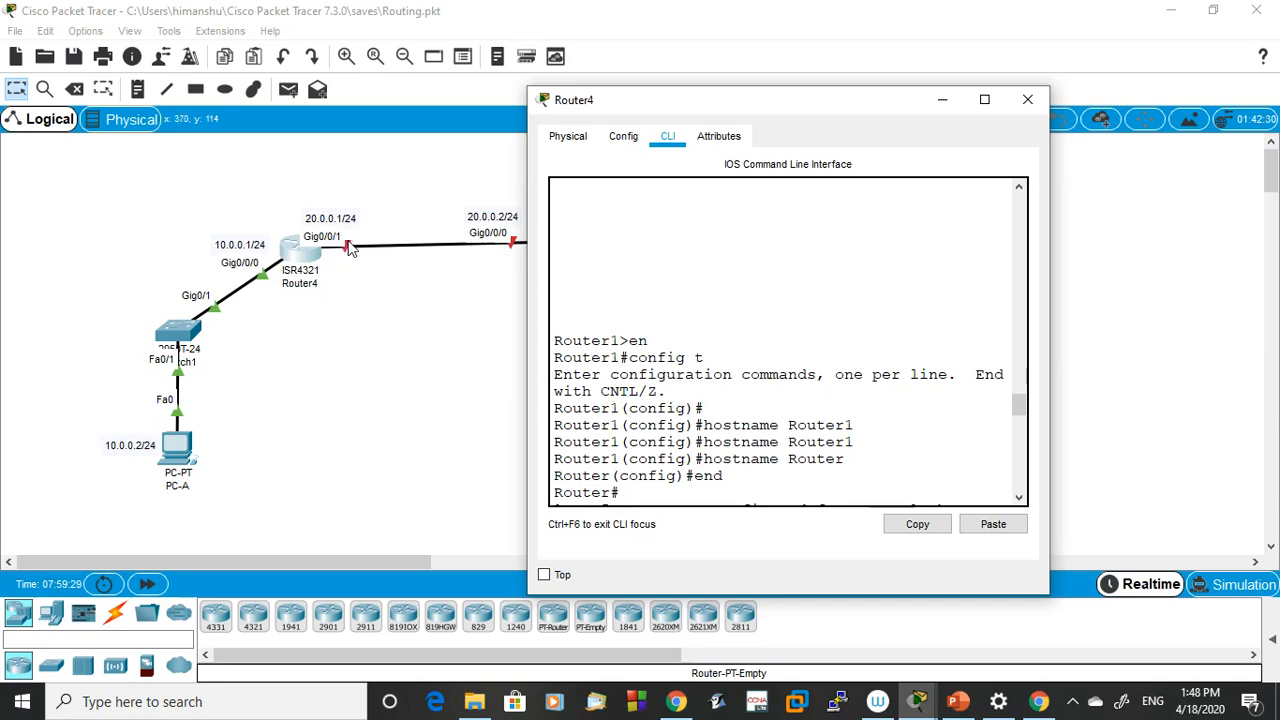
{"action": "type", "text": "wr"}
{"action": "key", "text": "Return"}
{"action": "type", "text": "exit"}
{"action": "key", "text": "Return"}
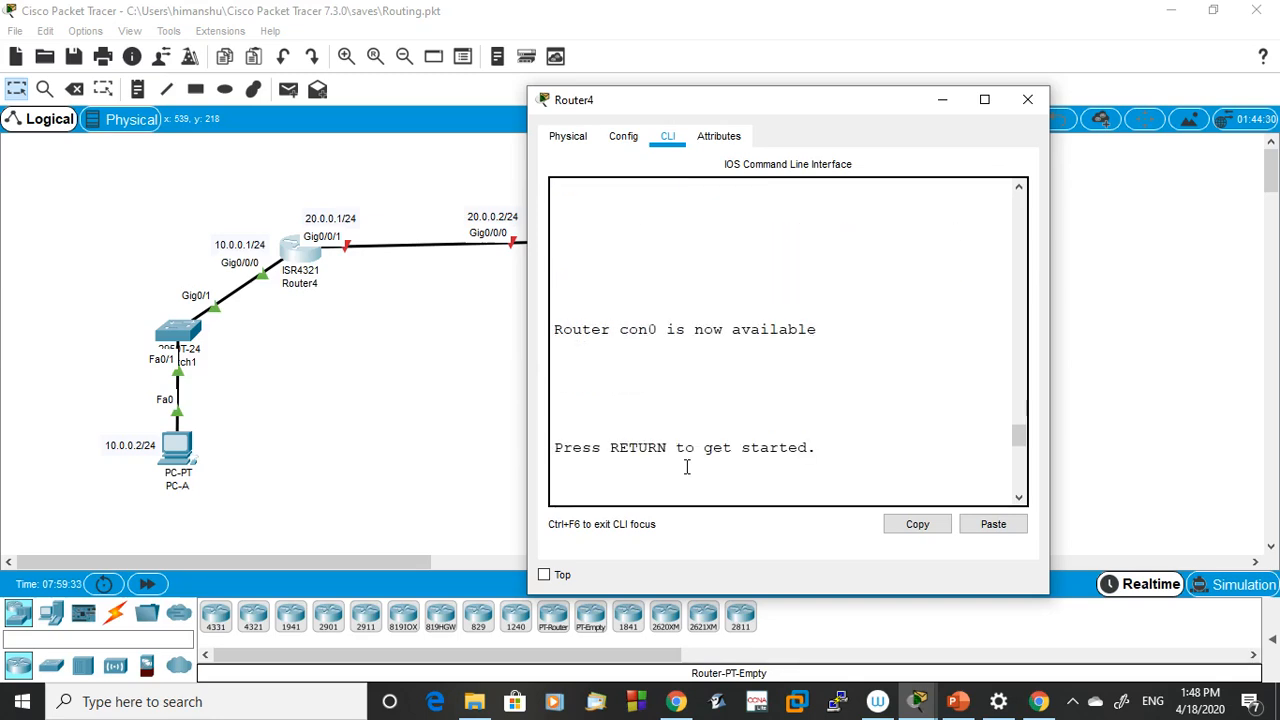
{"action": "scroll", "coordinate": [687, 466], "scroll_direction": "up", "scroll_amount": 10}
{"action": "scroll", "coordinate": [687, 466], "scroll_direction": "down", "scroll_amount": 10}
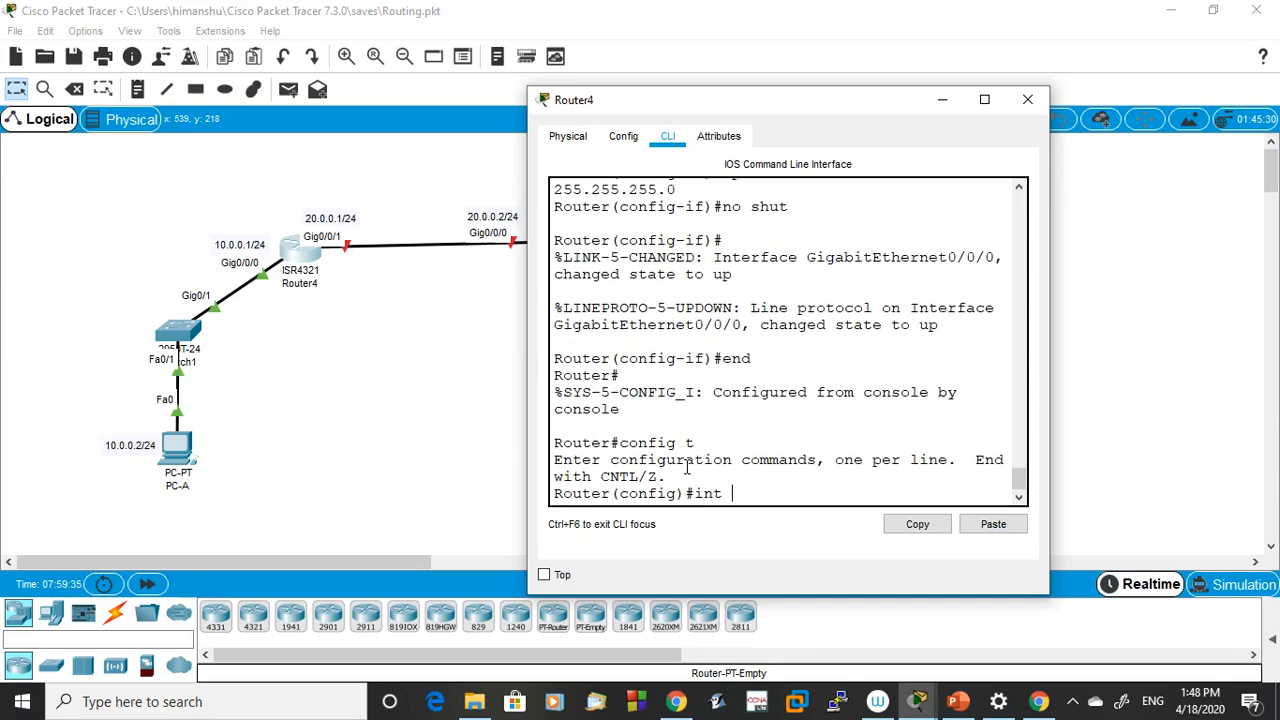
{"action": "type", "text": "g0/0/1"}
{"action": "key", "text": "Return"}
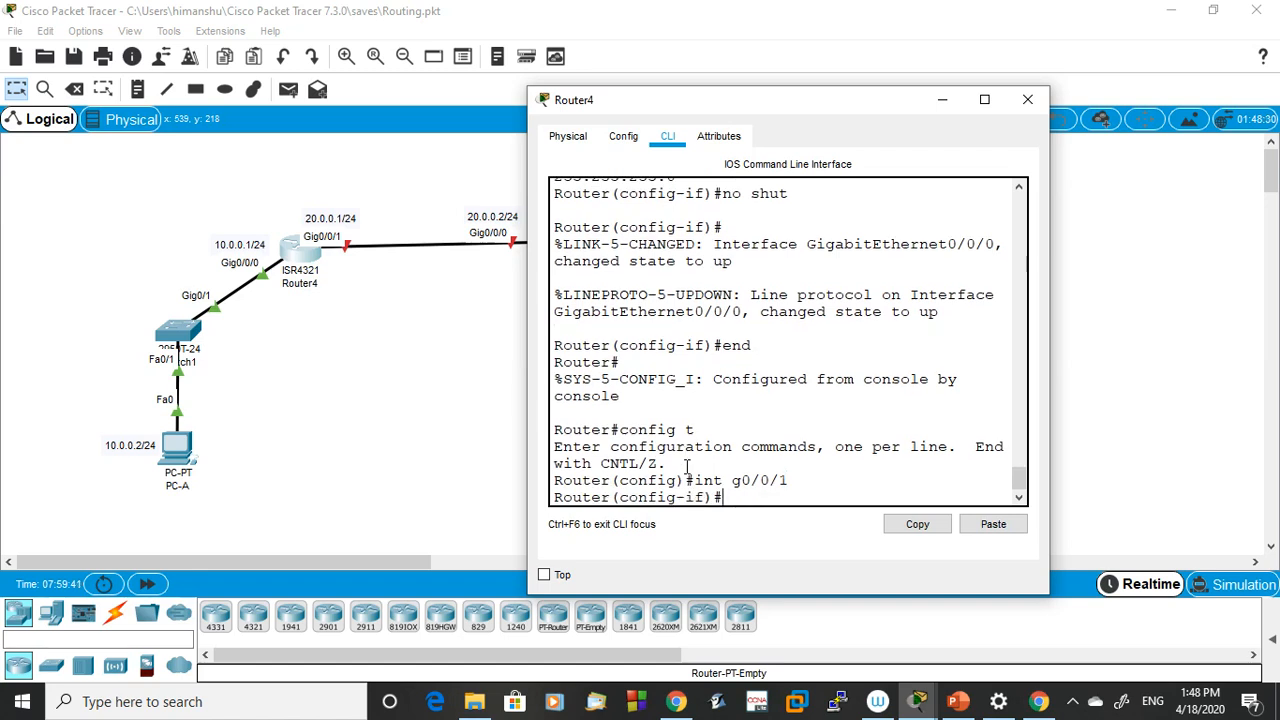
- Assign IP address 20.0.0.1 with subnet mask 255.255.255.0 to interface g0/0/1
{"action": "type", "text": "ip add"}
{"action": "key", "text": "Tab"}
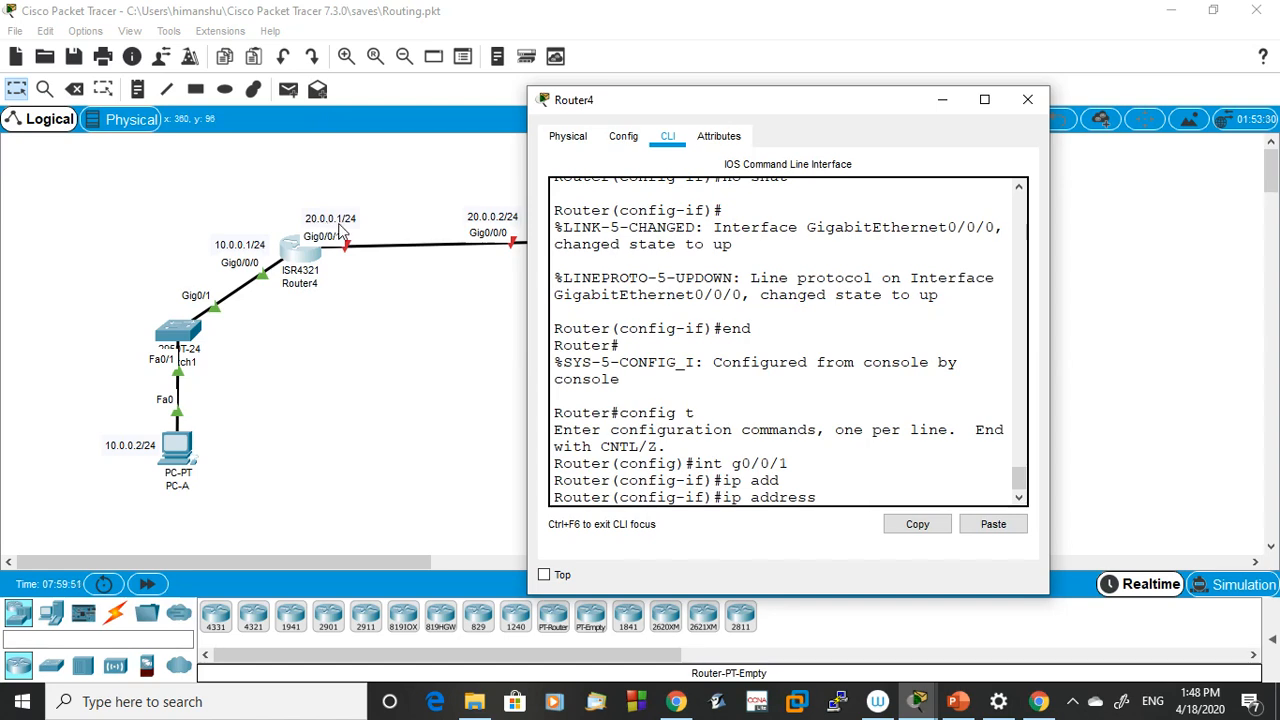
{"action": "type", "text": "20.0.0.1 255.255.255"}
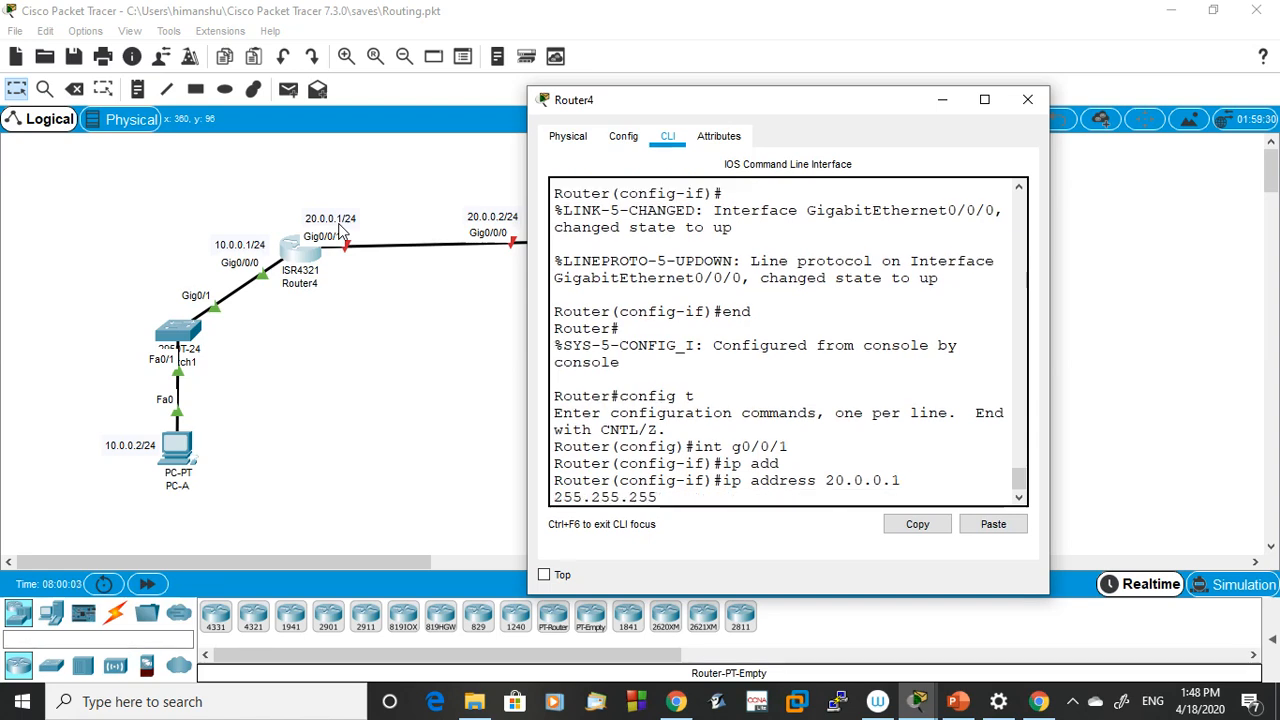
{"action": "type", "text": ".0"}
{"action": "left_click", "coordinate": [984, 99]}
{"action": "key", "text": "Return"}
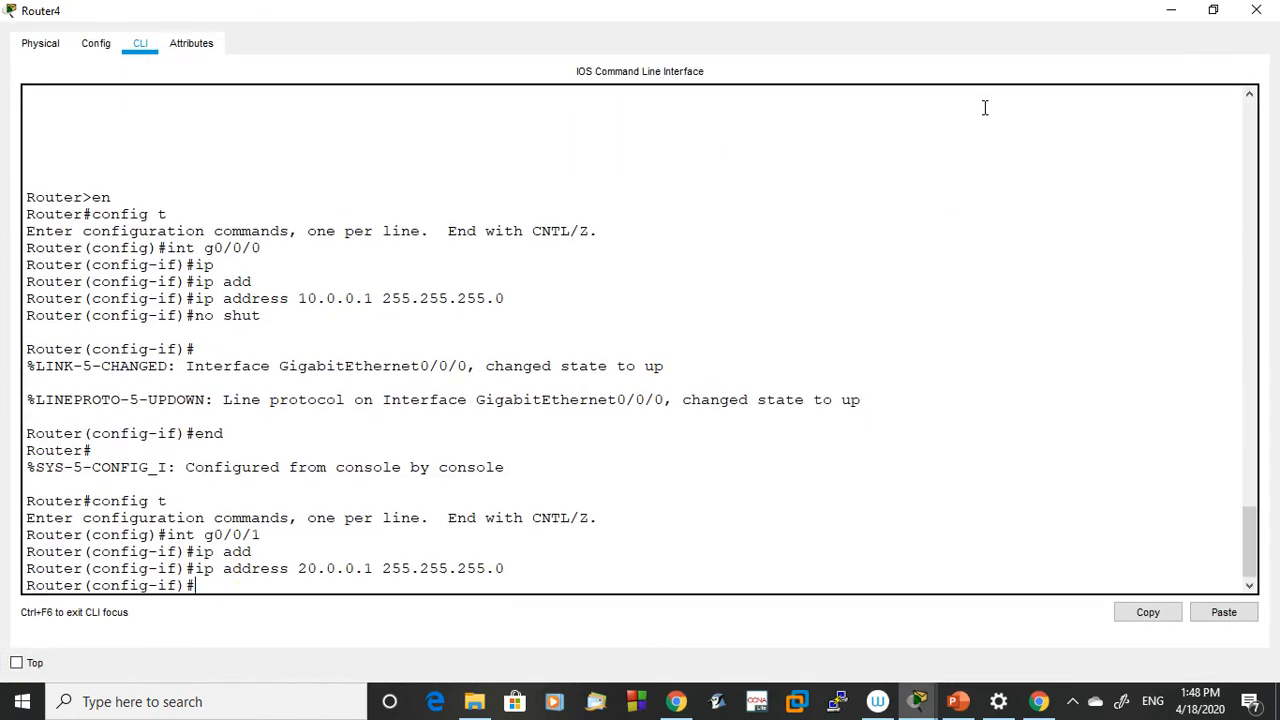
- Enable interface g0/0/1 with no shut and end the configuration session
{"action": "type", "text": "n"}
{"action": "type", "text": "o shi"}
{"action": "key", "text": "BackSpace"}
{"action": "type", "text": "ut"}
{"action": "key", "text": "Return"}
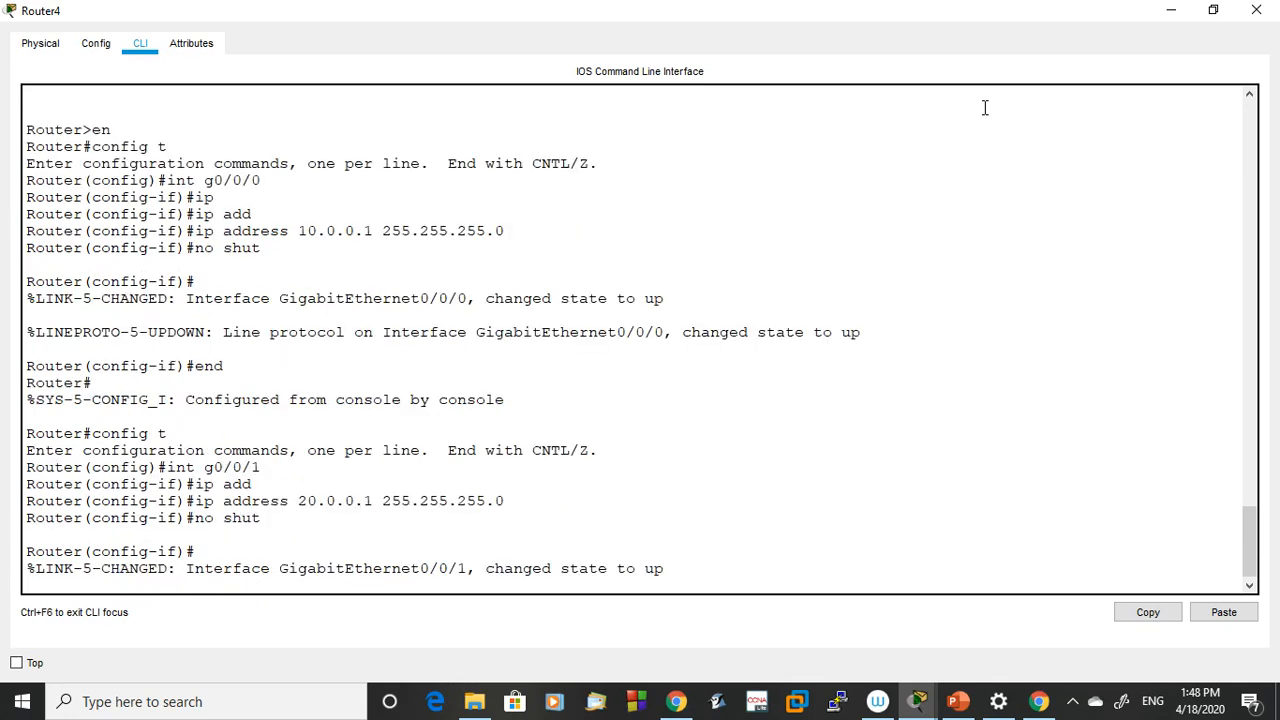
{"action": "key", "text": "Return"}
{"action": "type", "text": "end"}
{"action": "key", "text": "Return"}
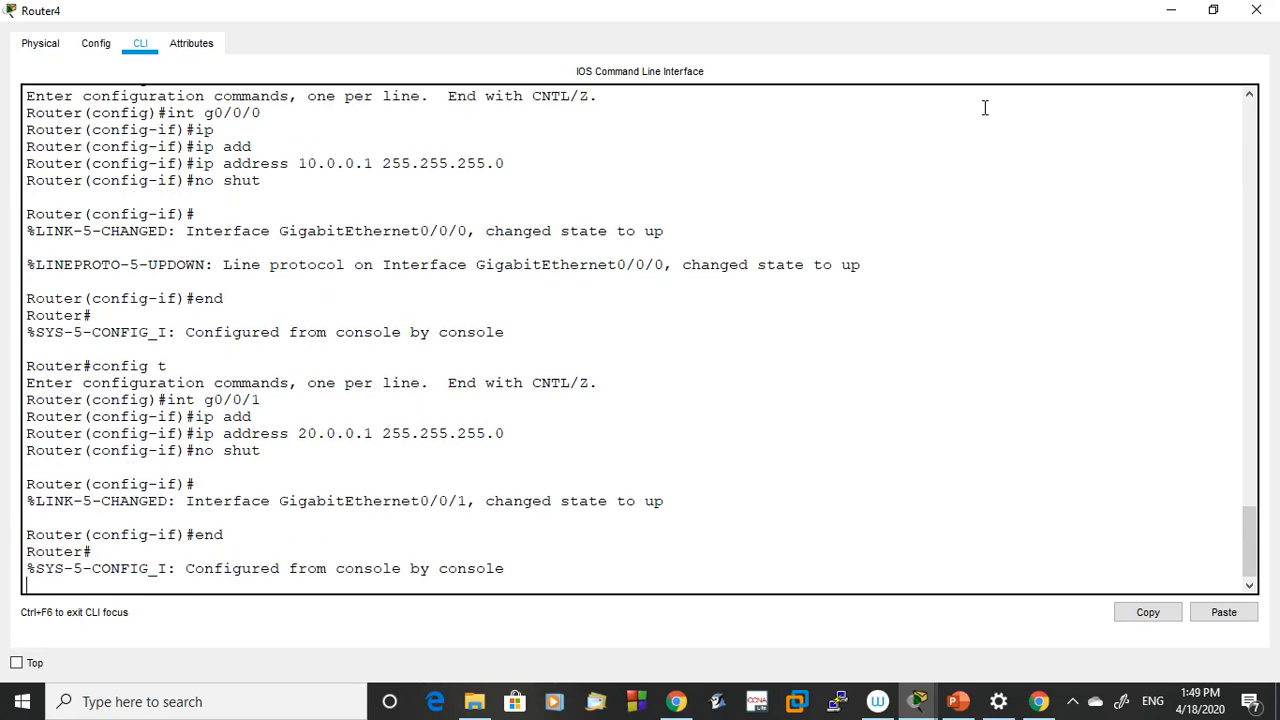
{"action": "key", "text": "Return"}
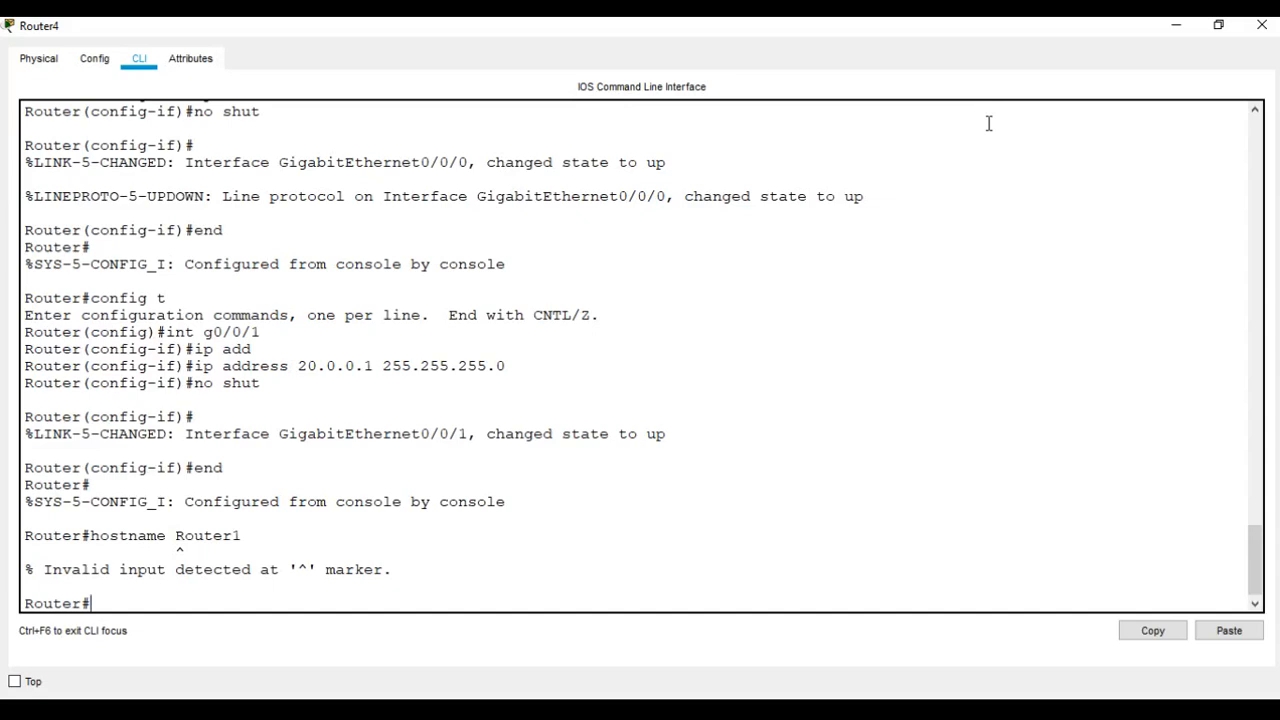
- Set the router's hostname to Router1 in global configuration mode and return to privileged mode
{"action": "type", "text": "config t"}
{"action": "key", "text": "Return"}
{"action": "type", "text": "h"}
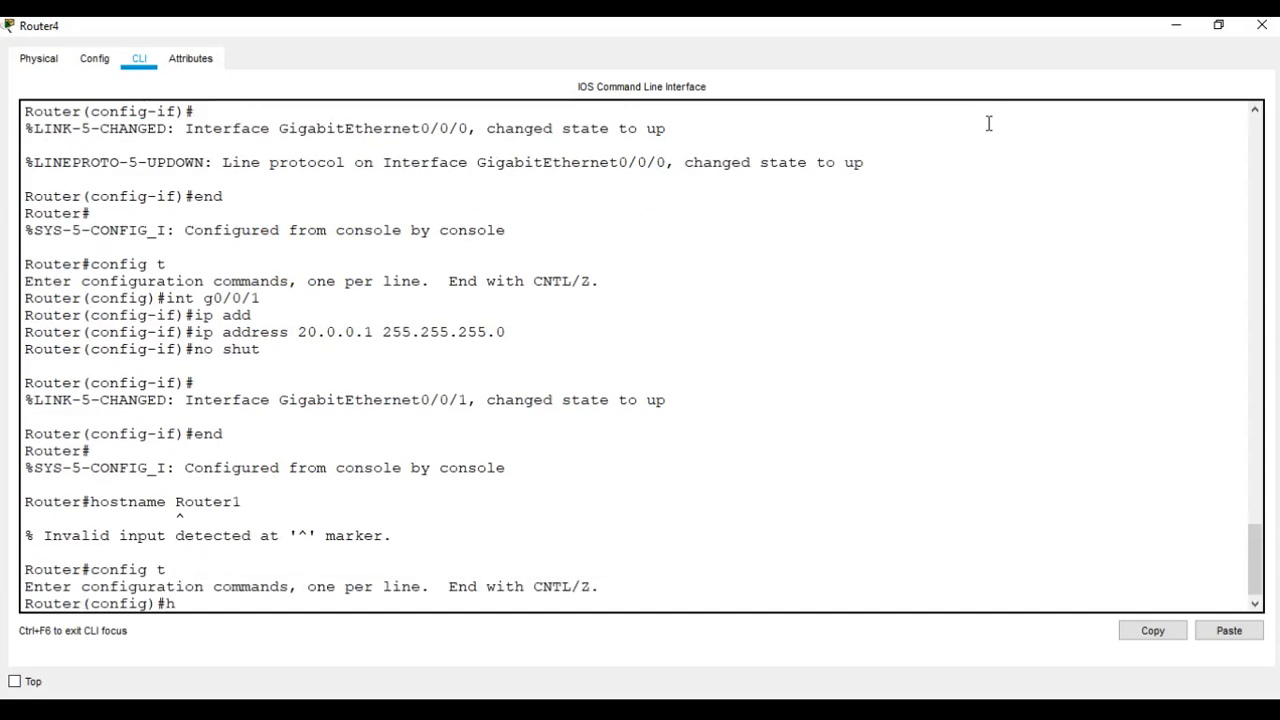
{"action": "type", "text": "ostname"}
{"action": "type", "text": "Router1"}
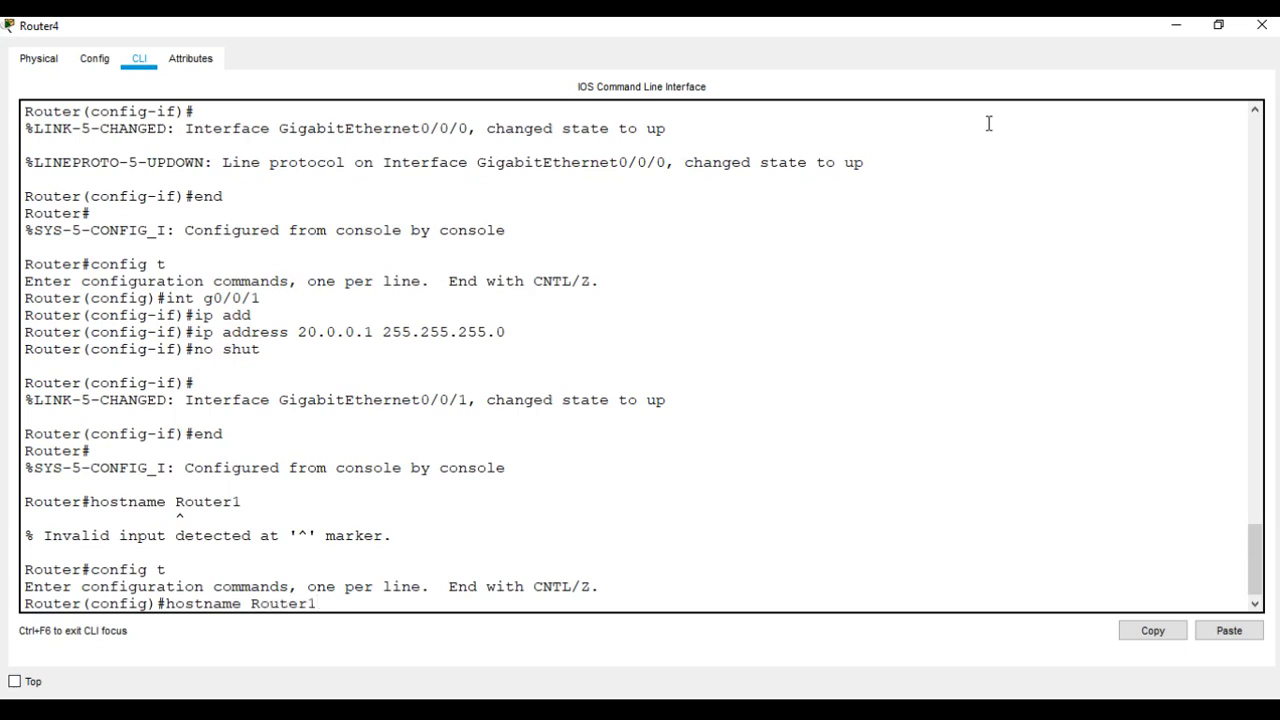
{"action": "key", "text": "Return"}
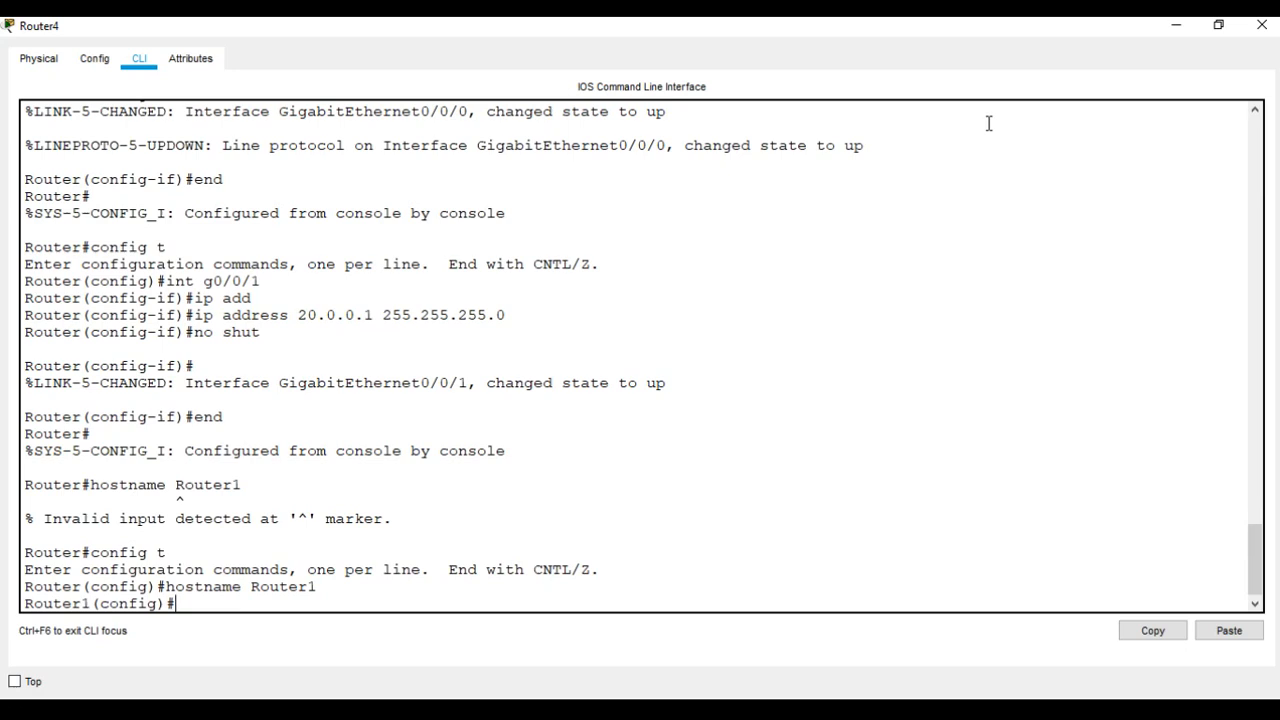
{"action": "type", "text": "end"}
{"action": "key", "text": "Return"}
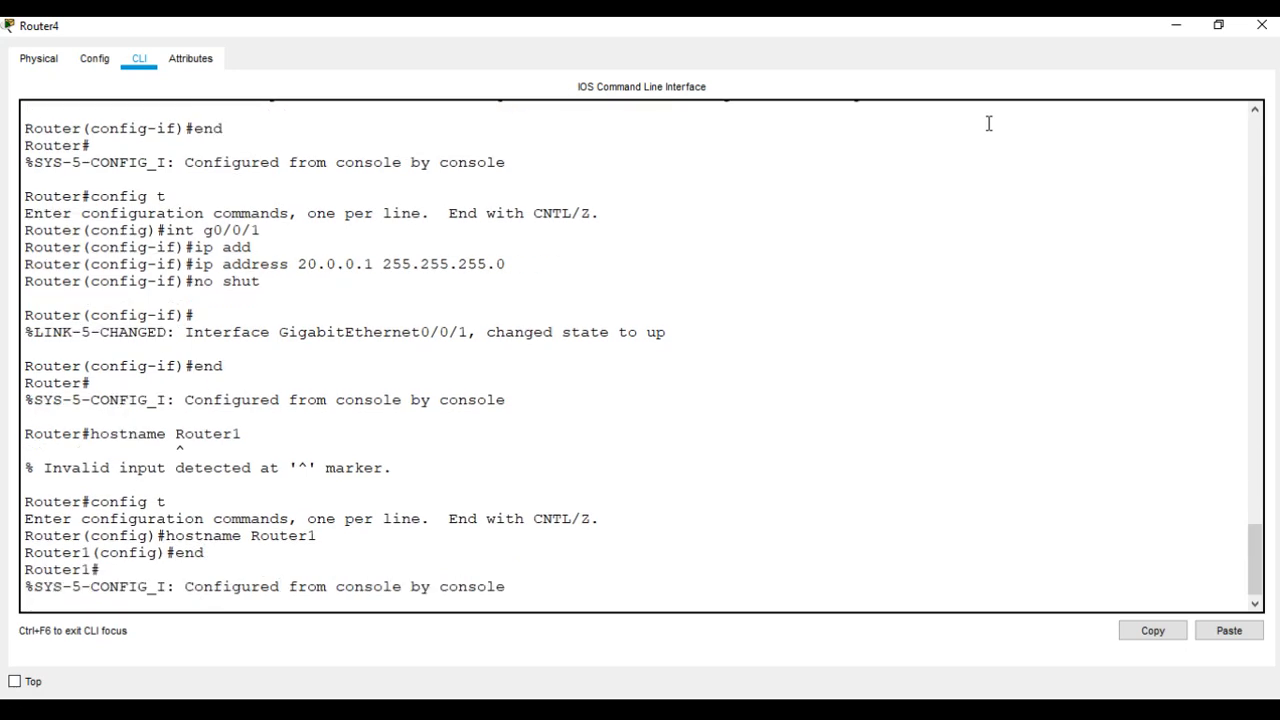
{"action": "key", "text": "Return"}
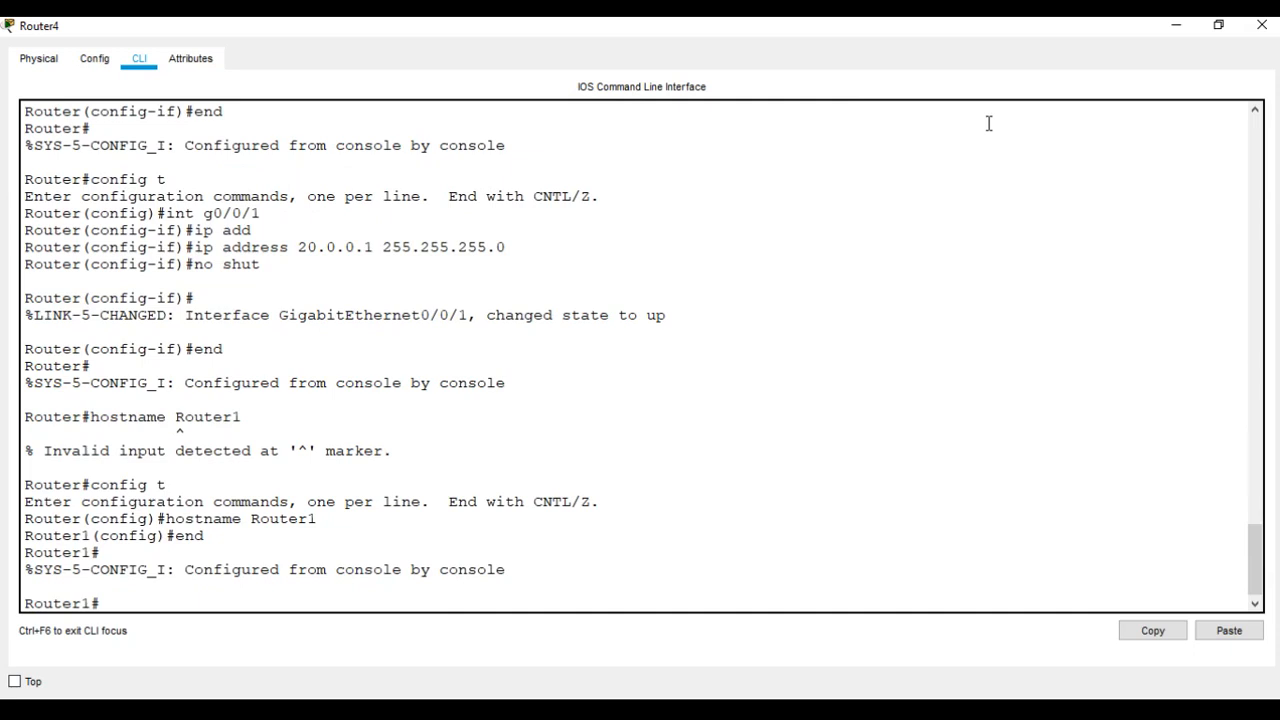
- Save the running configuration with wr and close Router4's window
{"action": "type", "text": "wr"}
{"action": "key", "text": "Return"}
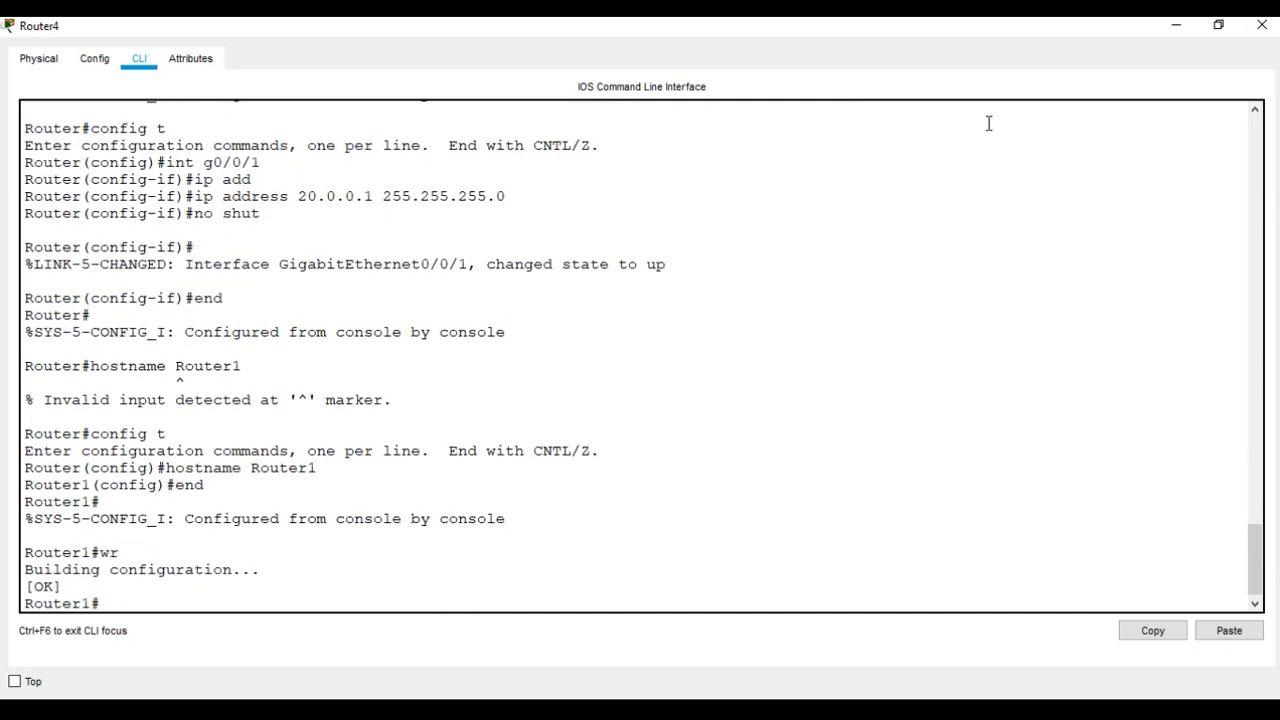
{"action": "left_click", "coordinate": [1262, 25]}
- Open Router2's command line, decline the initial configuration dialog with no, and enter privileged mode with en
{"action": "mouse_move", "coordinate": [563, 274]}
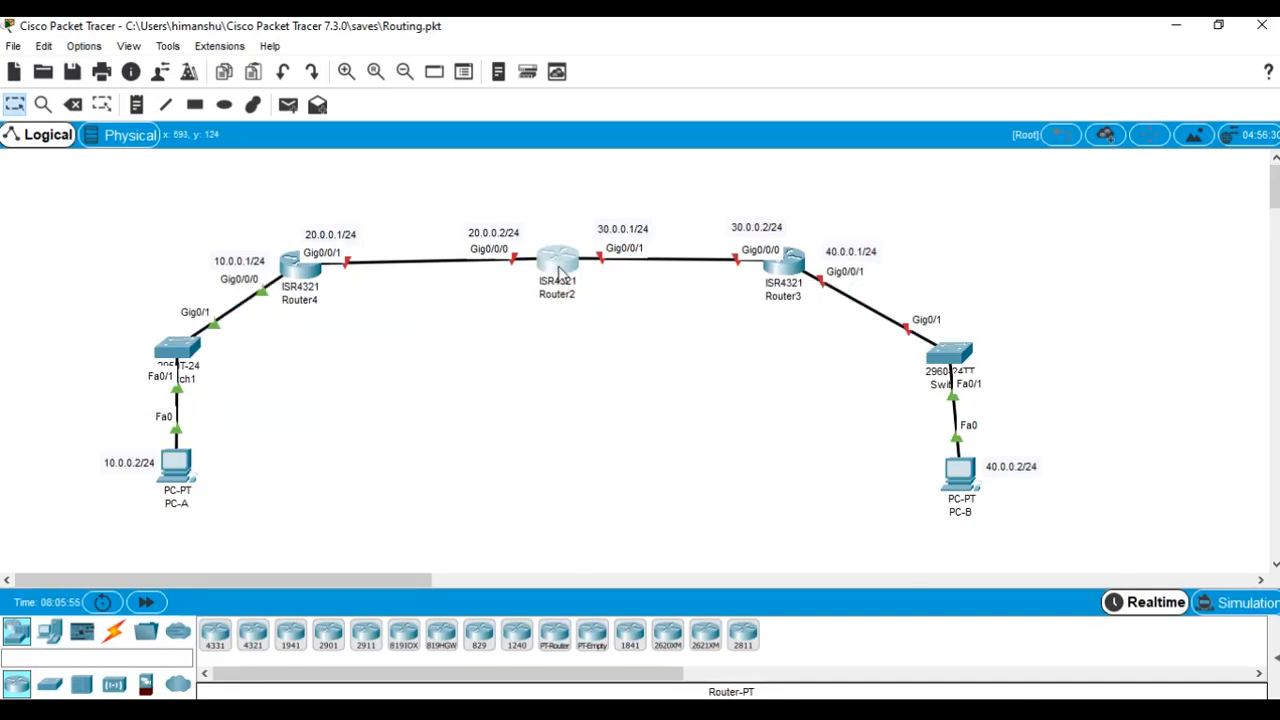
{"action": "left_click", "coordinate": [560, 268]}
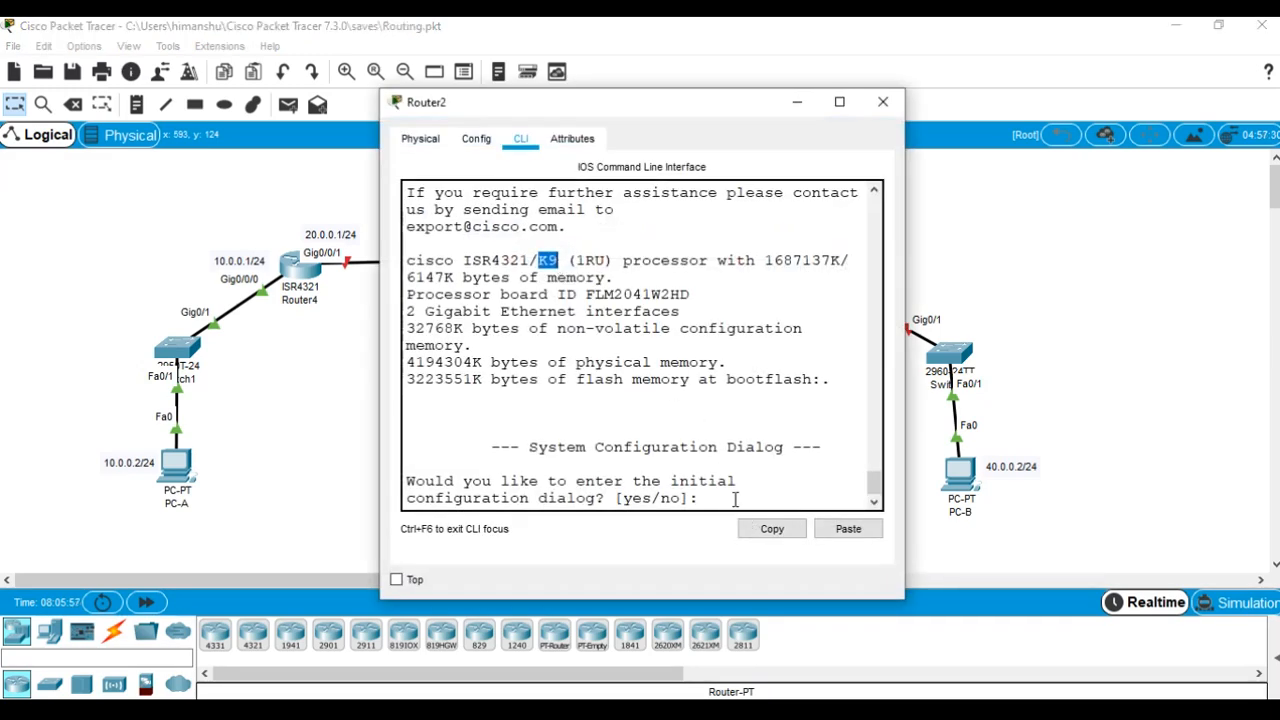
{"action": "left_click", "coordinate": [711, 498]}
{"action": "type", "text": "no"}
{"action": "key", "text": "Return"}
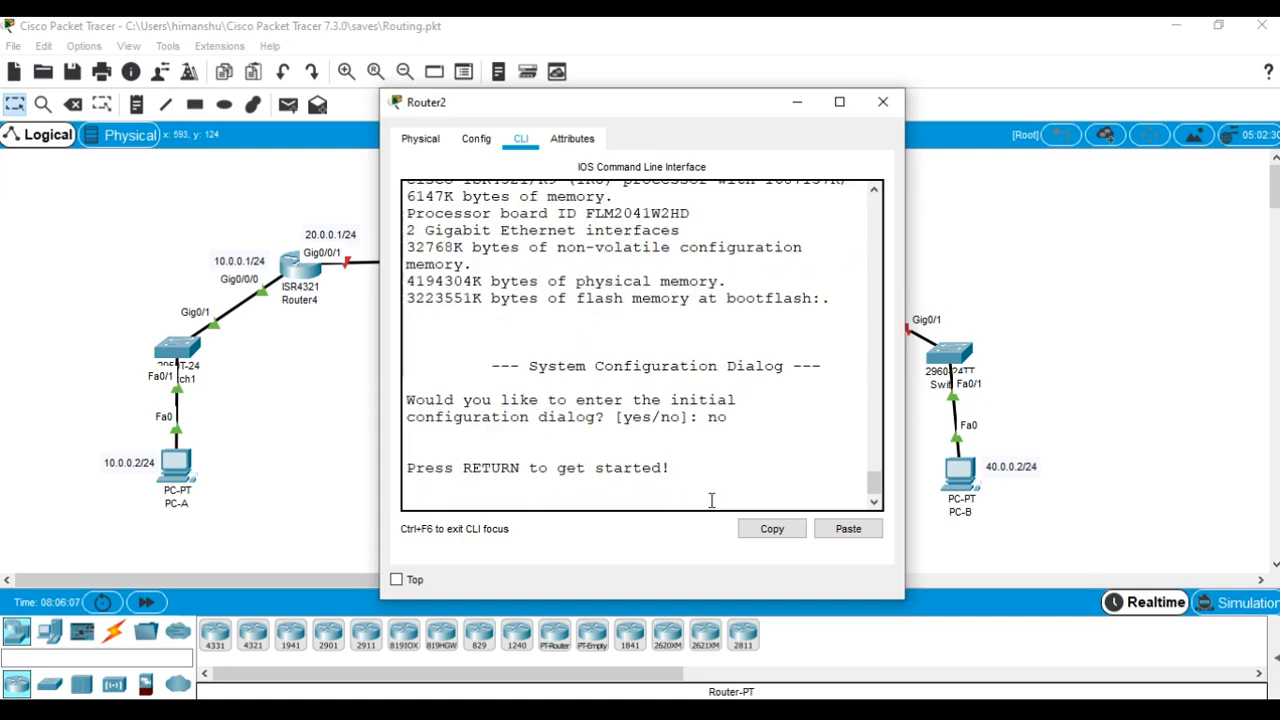
{"action": "key", "text": "Return"}
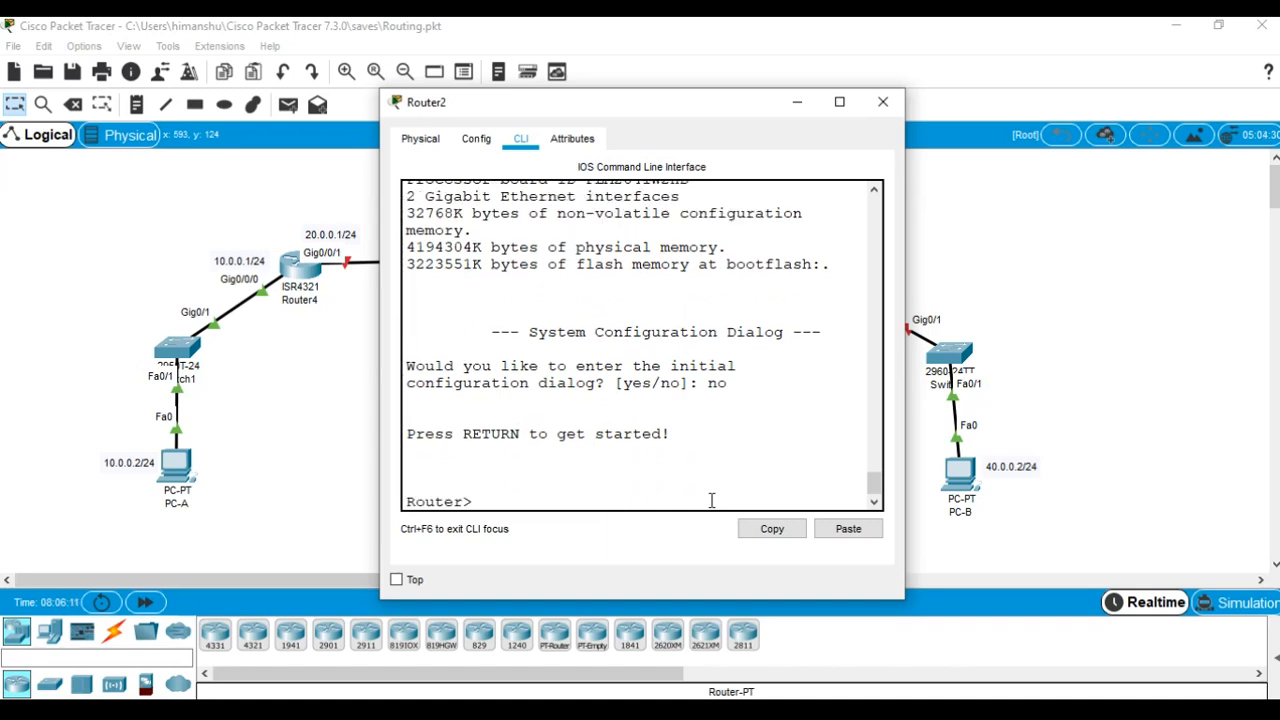
{"action": "type", "text": "en"}
{"action": "key", "text": "Return"}
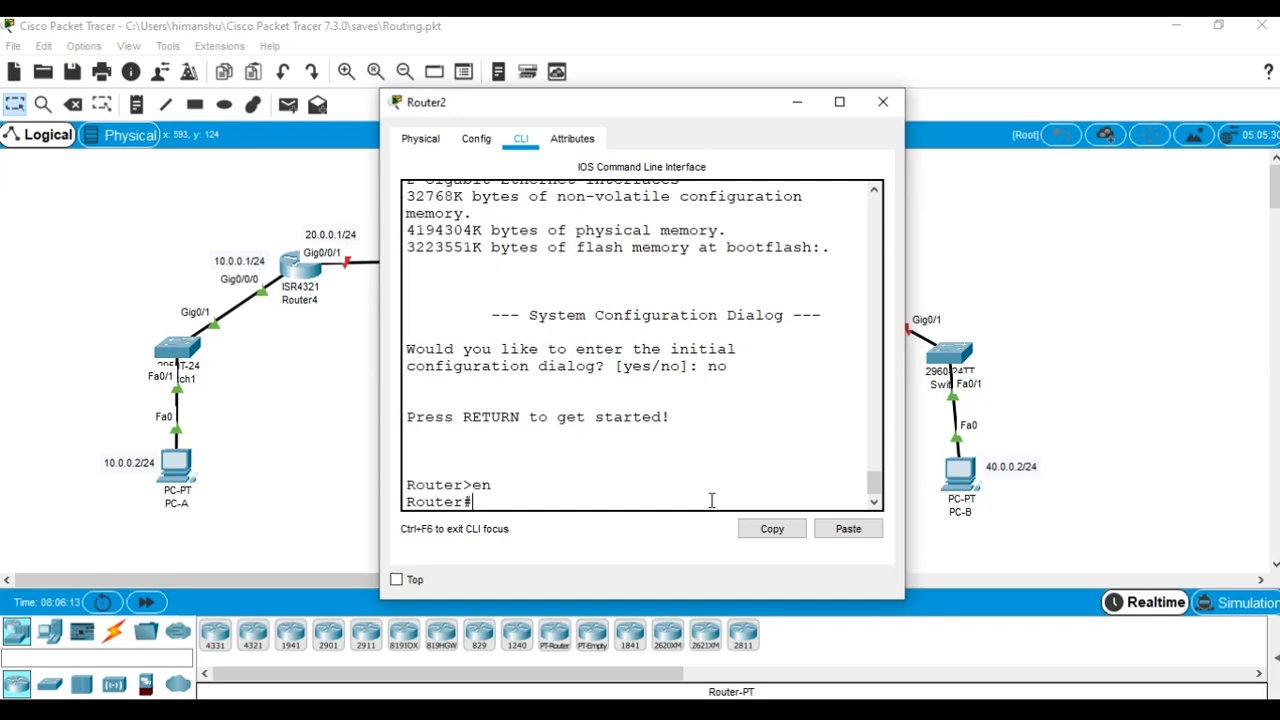
- Enter global configuration mode with config t and set the router's hostname to Router2
{"action": "type", "text": "config t"}
{"action": "key", "text": "Return"}
{"action": "type", "text": "hostname"}
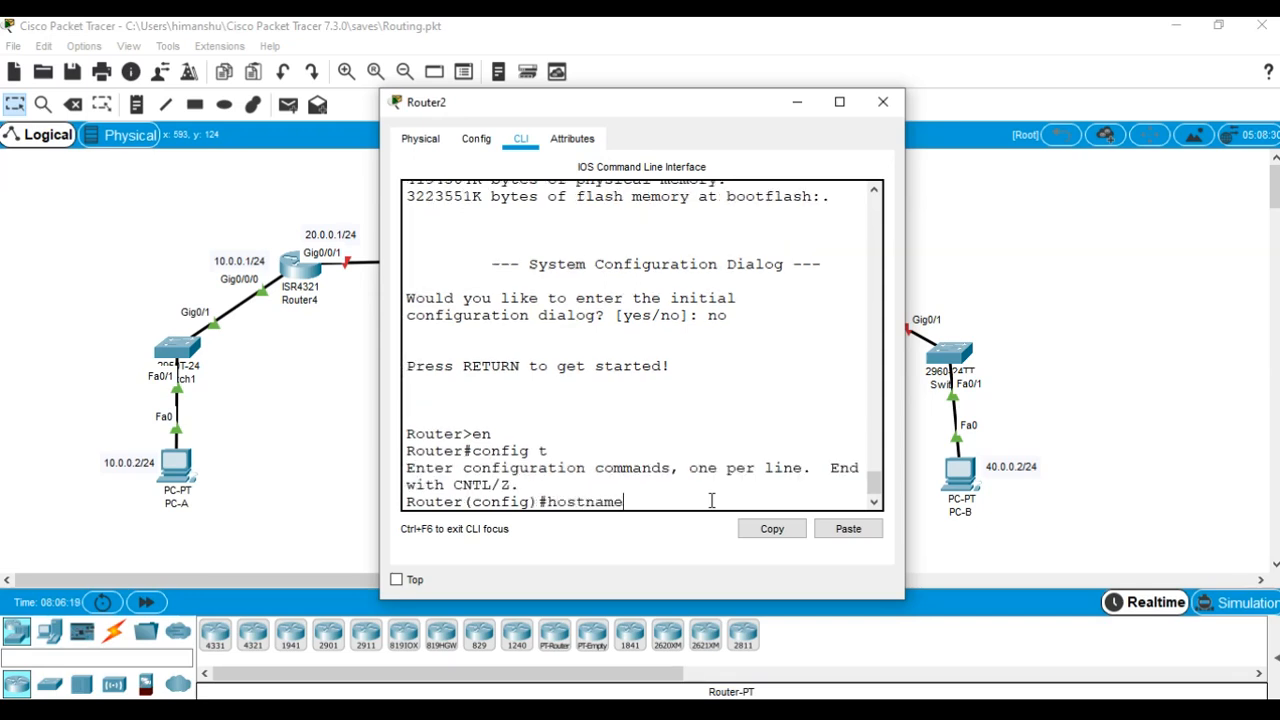
{"action": "type", "text": " Router"}
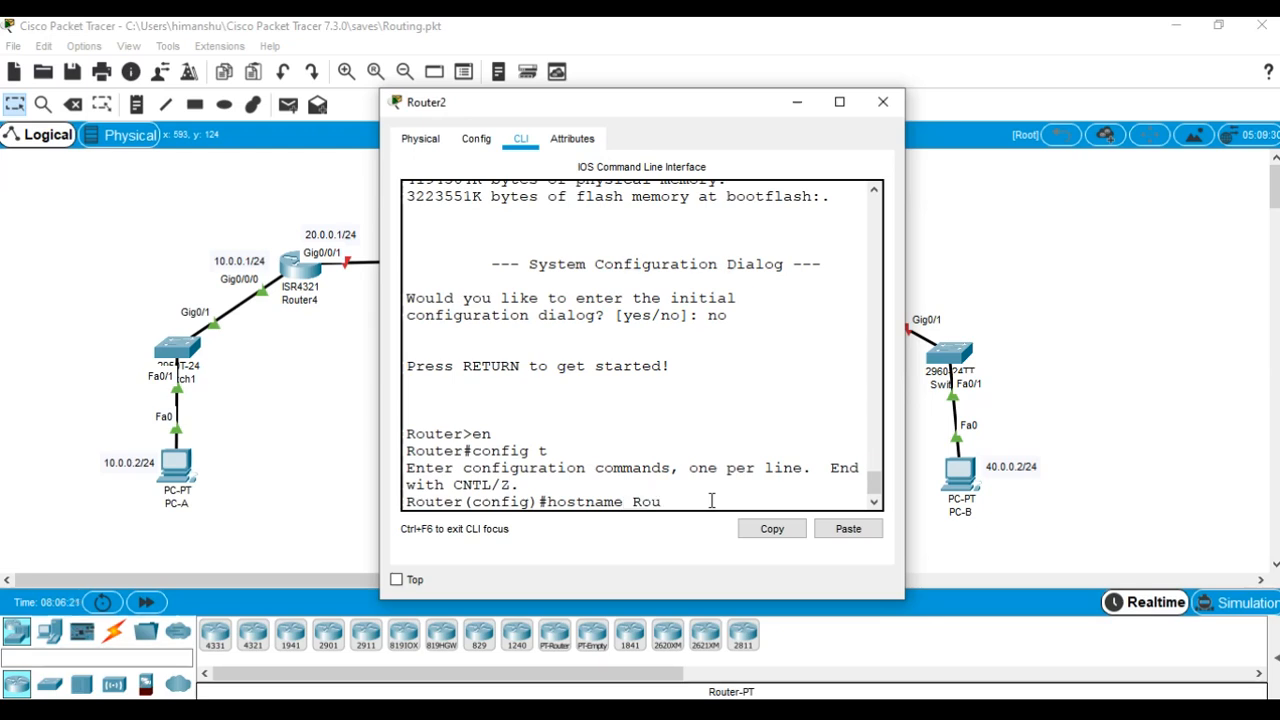
{"action": "type", "text": "2"}
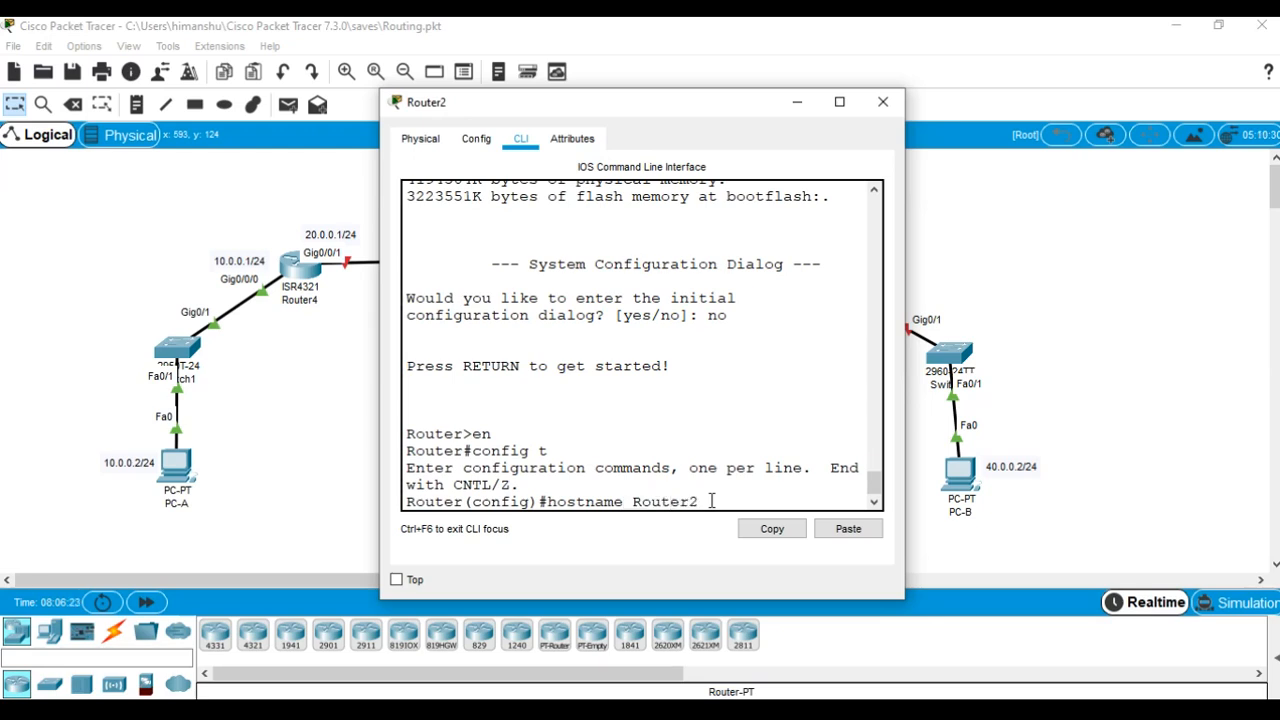
{"action": "key", "text": "Return"}
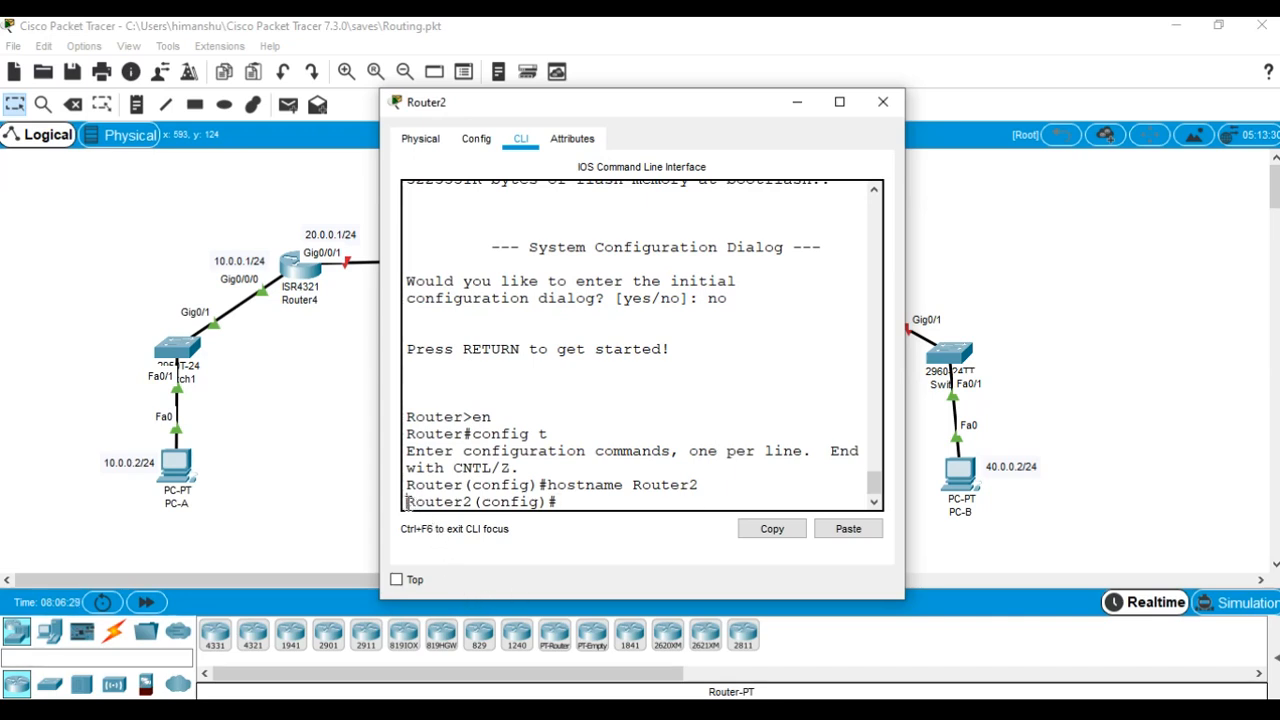
{"action": "left_click_drag", "start_coordinate": [407, 502], "coordinate": [484, 502]}
{"action": "left_click", "coordinate": [571, 503]}
- Check the addressing in the topology and assign IP address 20.0.0.2 with subnet mask 255.255.255.0 to Router2's interface g0/0/0
{"action": "left_click_drag", "start_coordinate": [729, 106], "coordinate": [732, 466]}
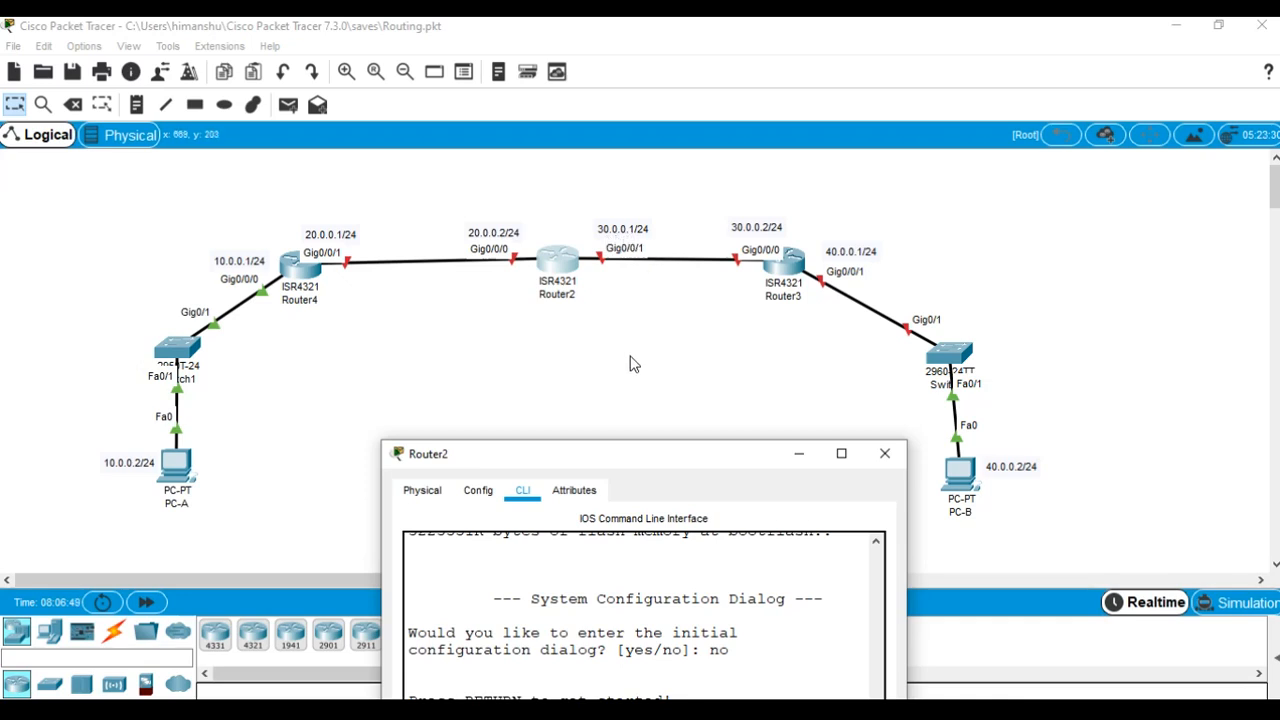
{"action": "left_click_drag", "start_coordinate": [625, 457], "coordinate": [607, 116]}
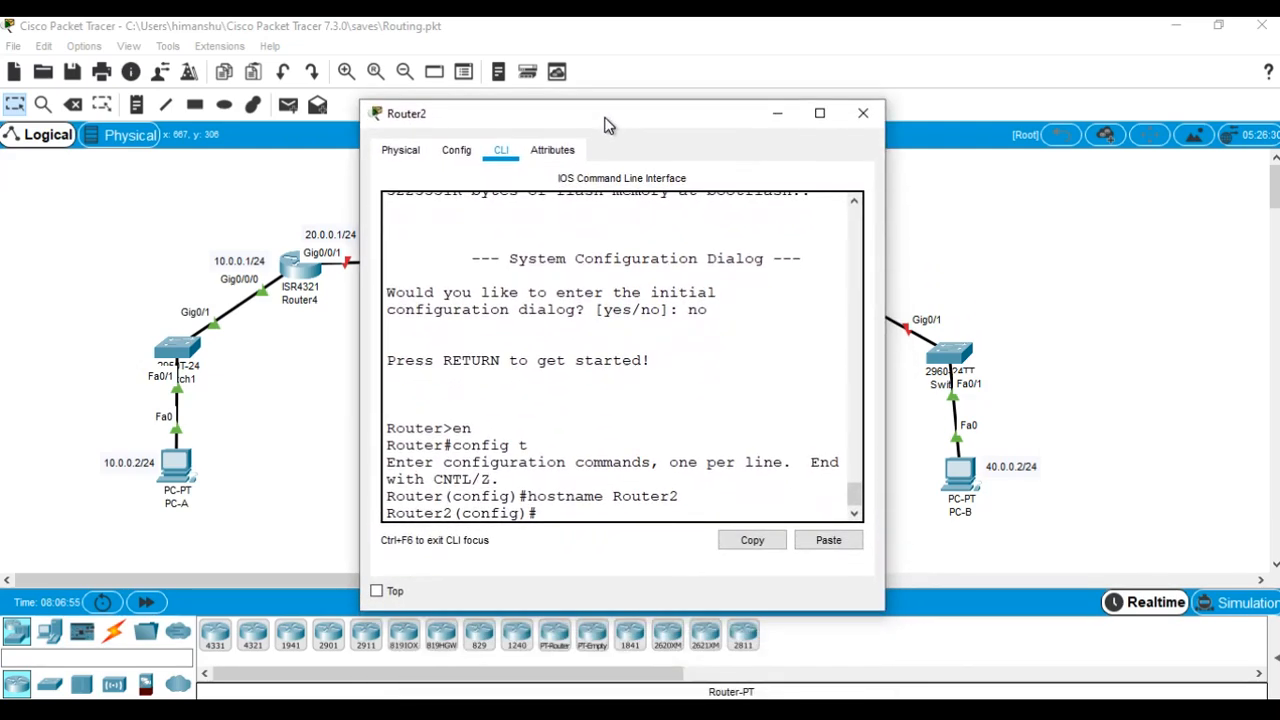
{"action": "left_click", "coordinate": [820, 114]}
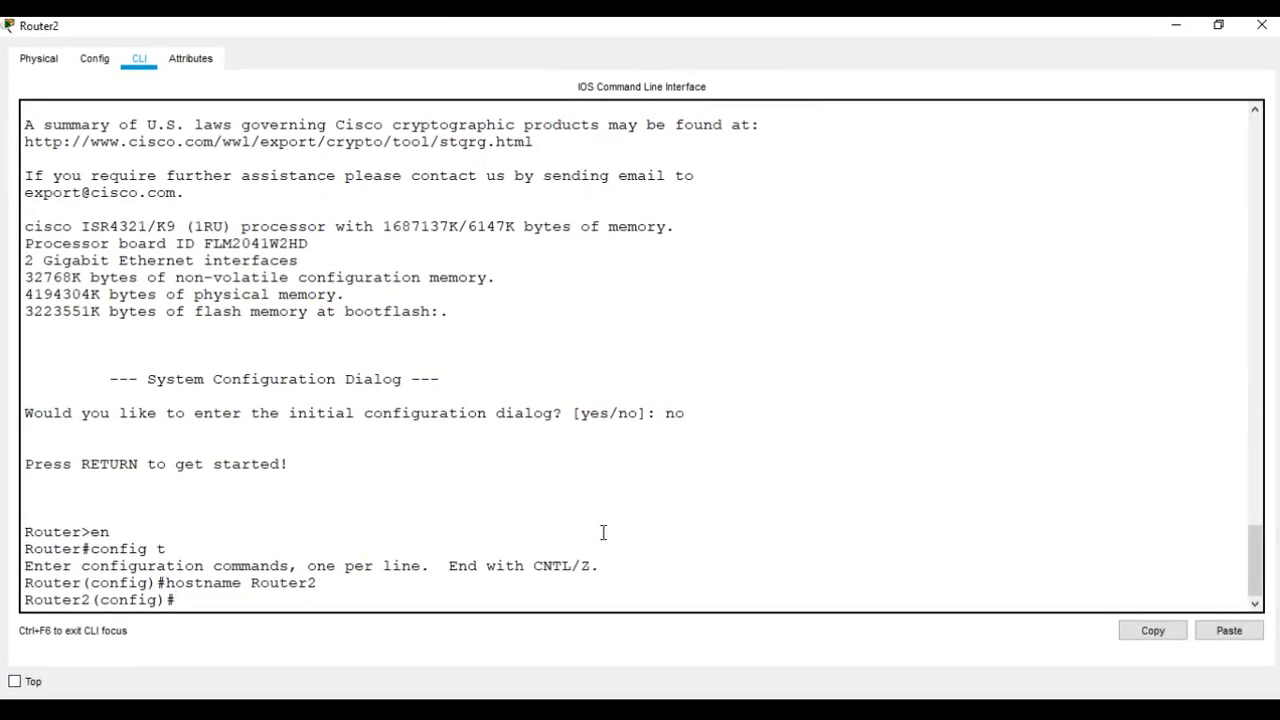
{"action": "type", "text": "ip"}
{"action": "key", "text": "BackSpace"}
{"action": "type", "text": "nt g0/0/0"}
{"action": "key", "text": "Return"}
{"action": "type", "text": "i"}
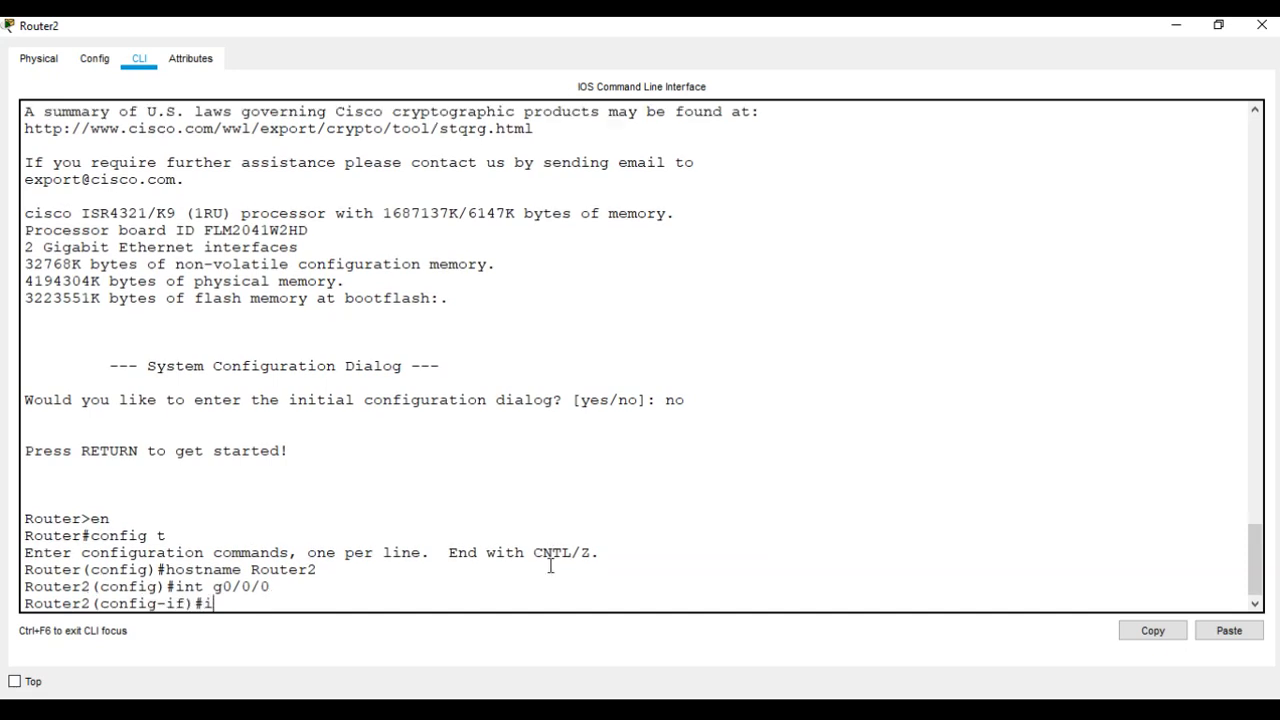
{"action": "type", "text": "p ADD"}
{"action": "key", "text": "Tab"}
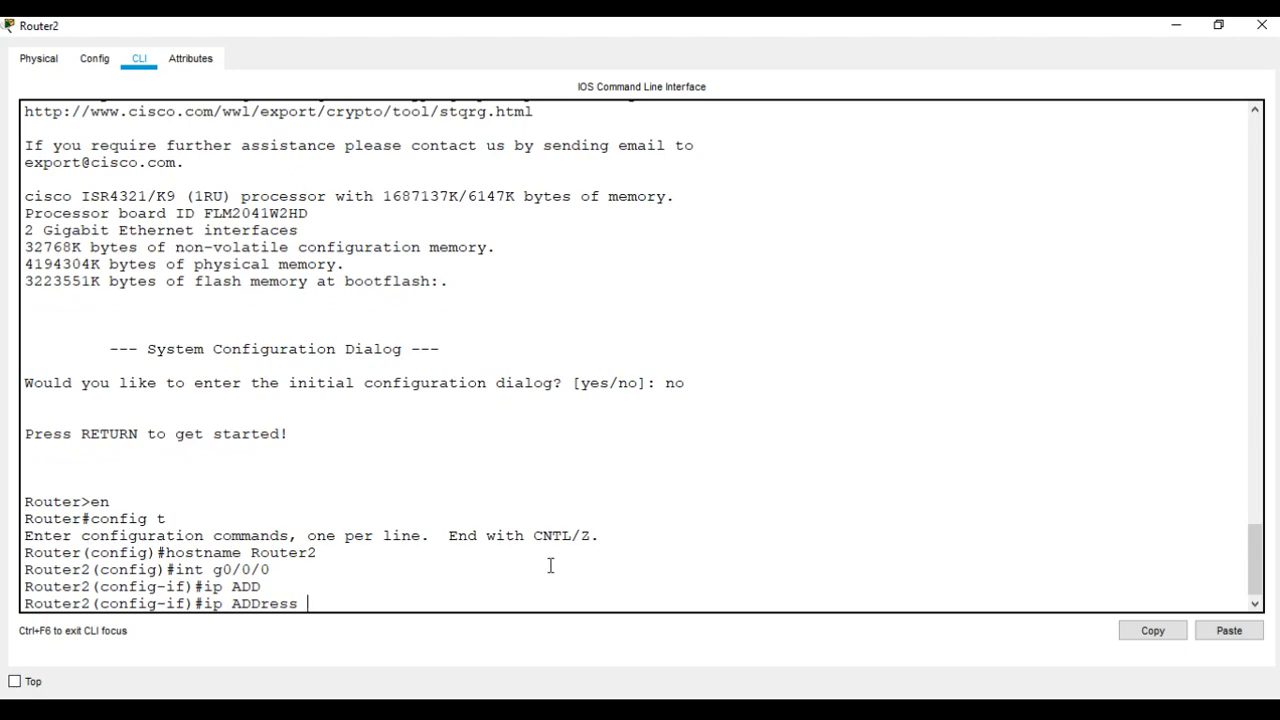
{"action": "type", "text": "20.0.0.2 255.255.255.0"}
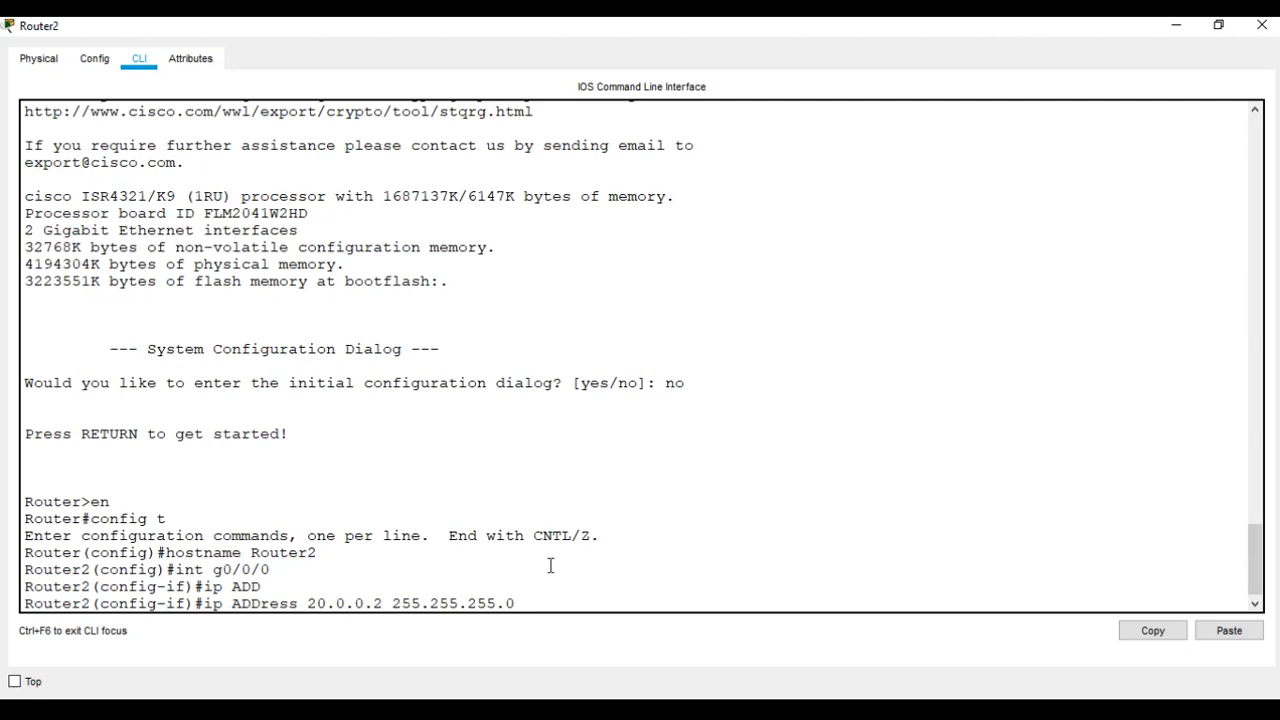
{"action": "key", "text": "Return"}
- Enable interface g0/0/0 with no shut and check its line protocol message
{"action": "type", "text": "n"}
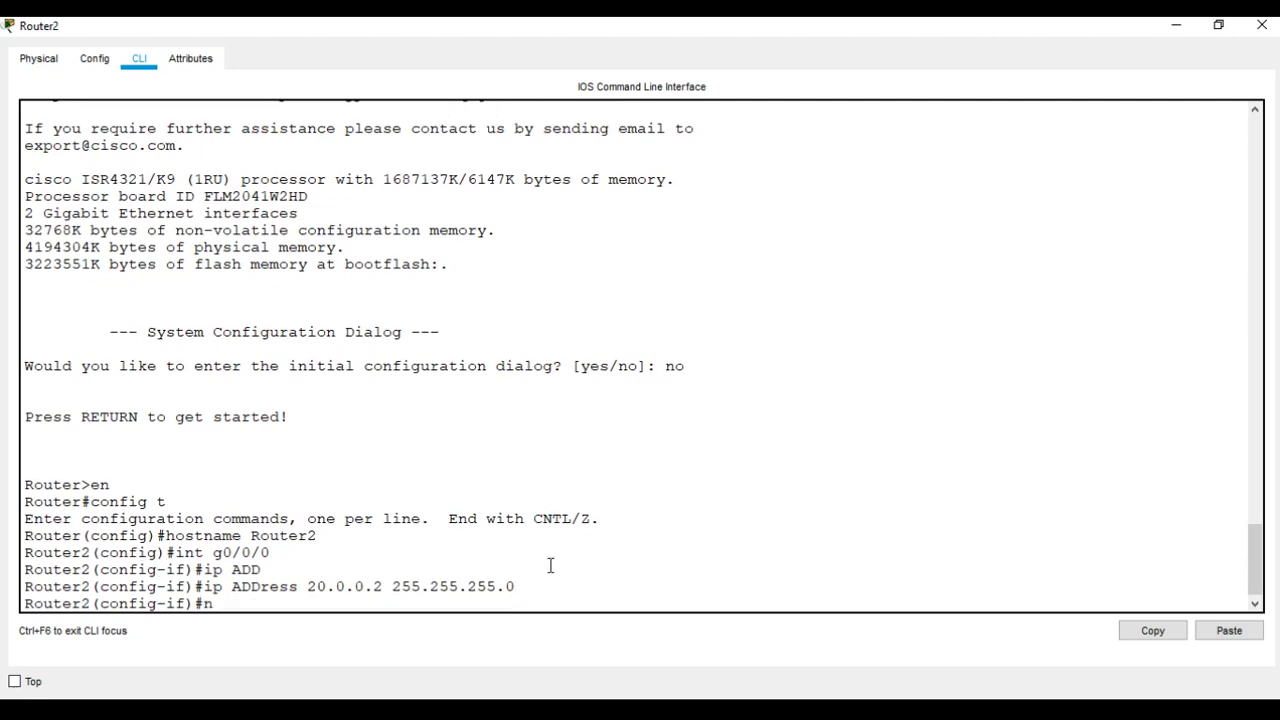
{"action": "type", "text": "o shut"}
{"action": "key", "text": "Return"}
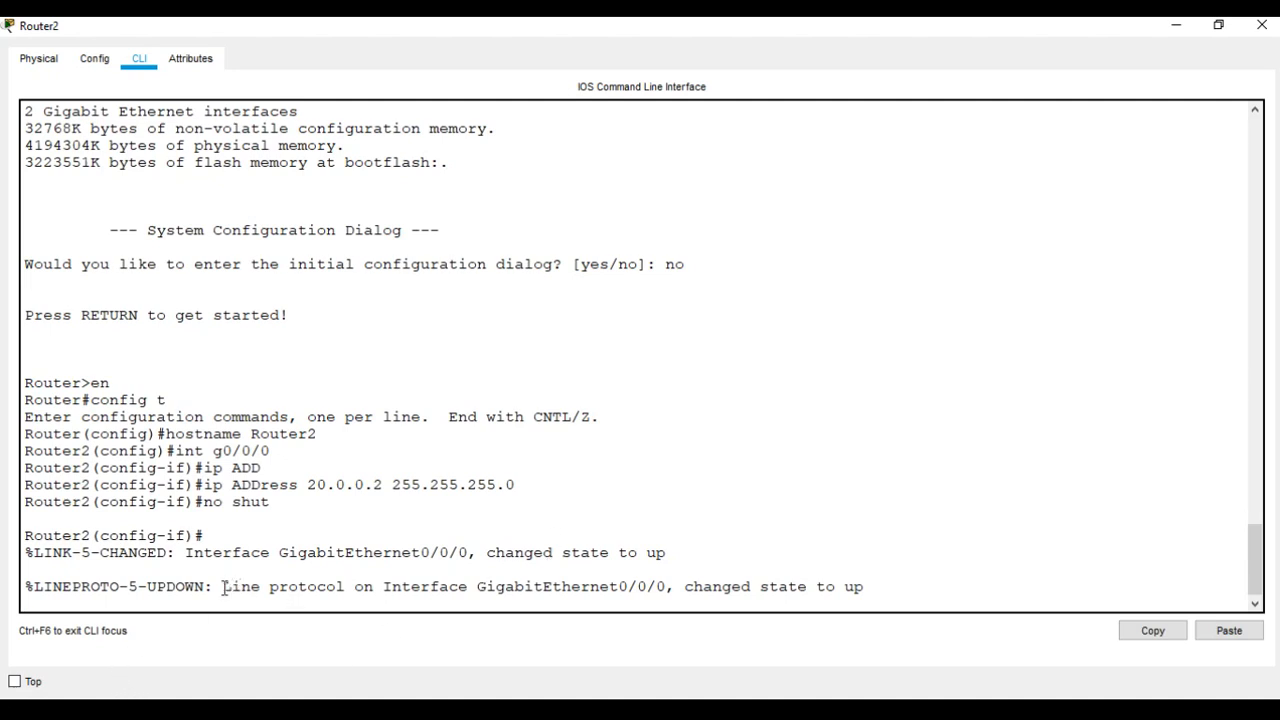
{"action": "left_click_drag", "start_coordinate": [224, 586], "coordinate": [871, 587]}
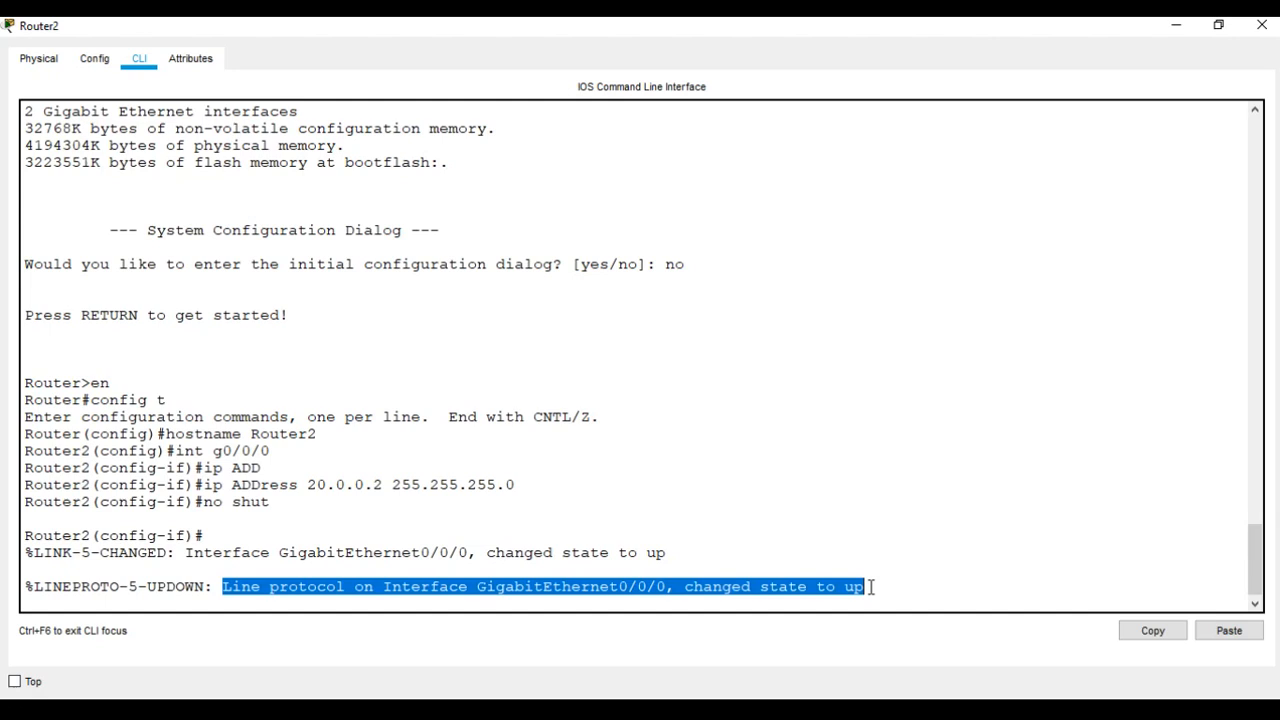
{"action": "left_click", "coordinate": [926, 587]}
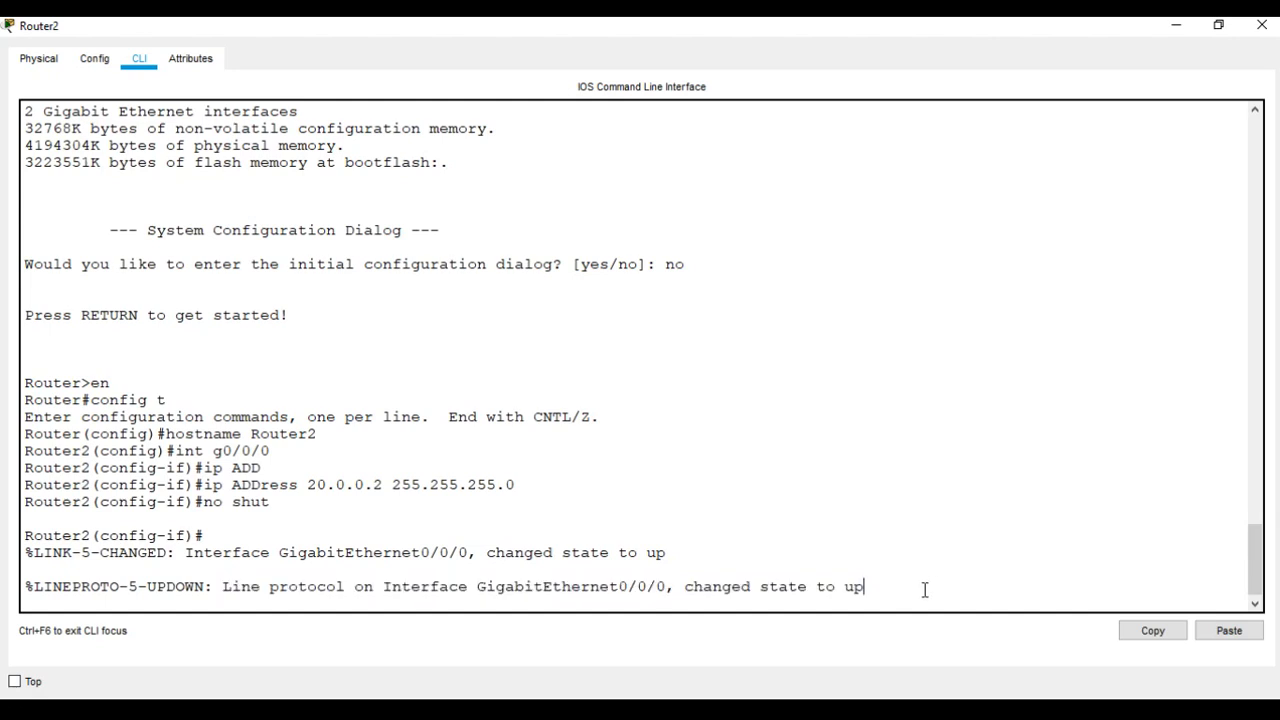
{"action": "key", "text": "Return"}
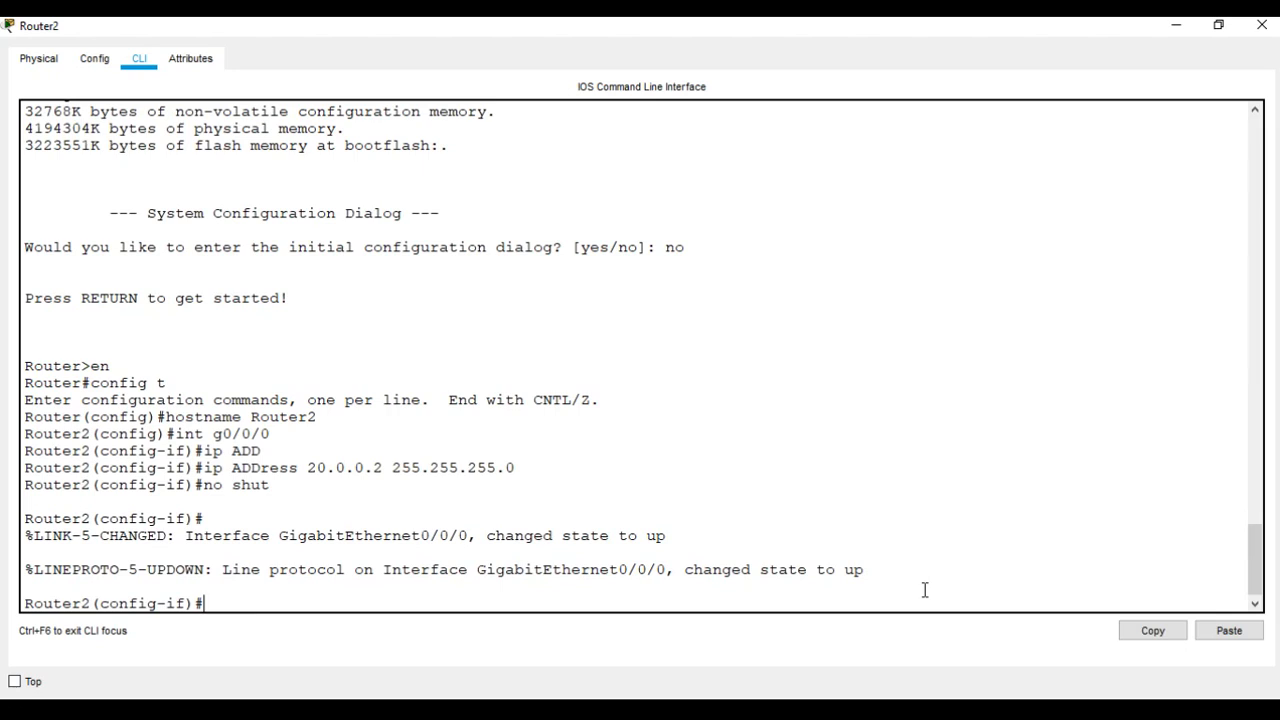
- Exit the g0/0/0 configuration and assign IP address 30.0.0.1 with subnet mask 255.255.255.0 to interface g0/0/1
{"action": "type", "text": "exit"}
{"action": "key", "text": "Return"}
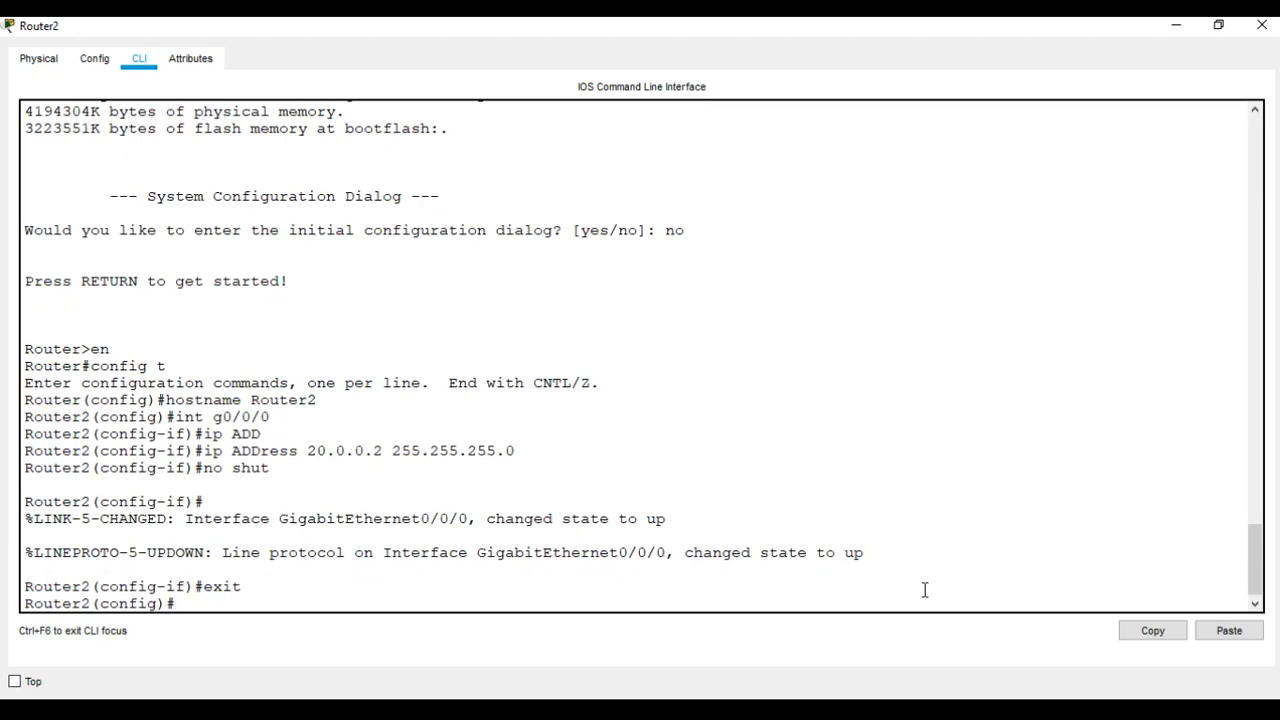
{"action": "type", "text": "int g0/0/1"}
{"action": "key", "text": "Return"}
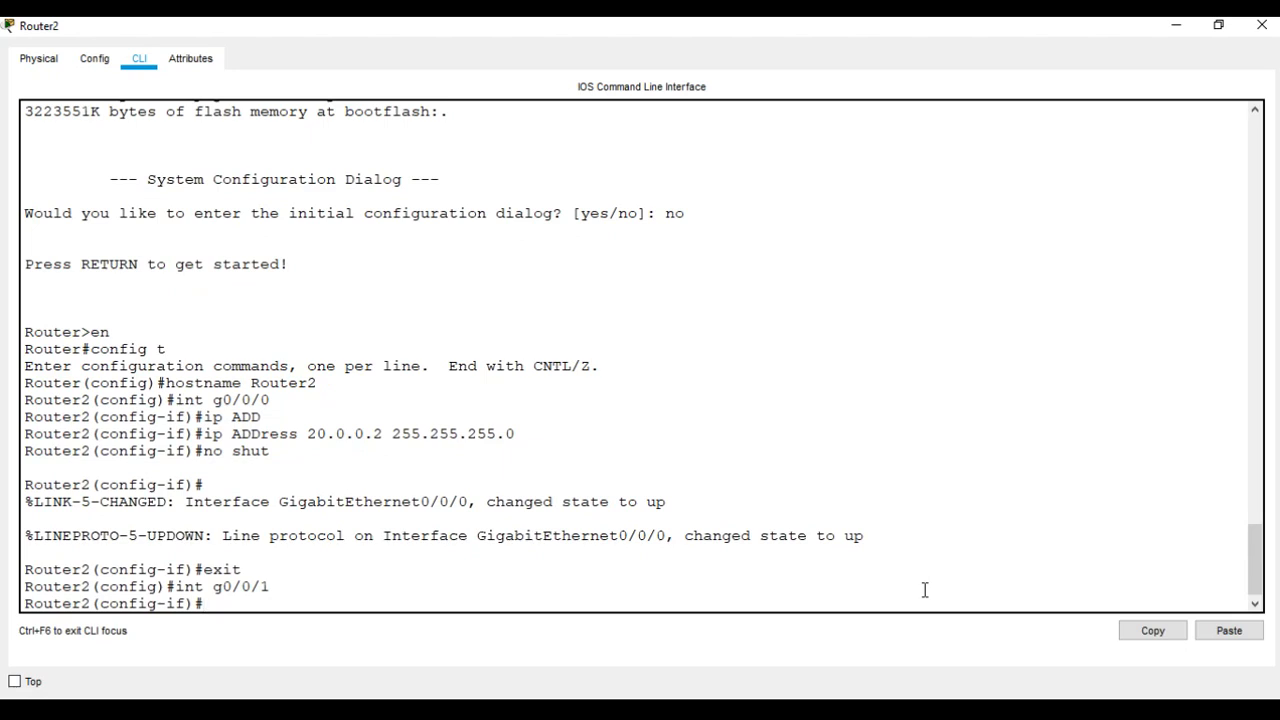
{"action": "type", "text": "ip add"}
{"action": "key", "text": "Tab"}
{"action": "type", "text": "30.0"}
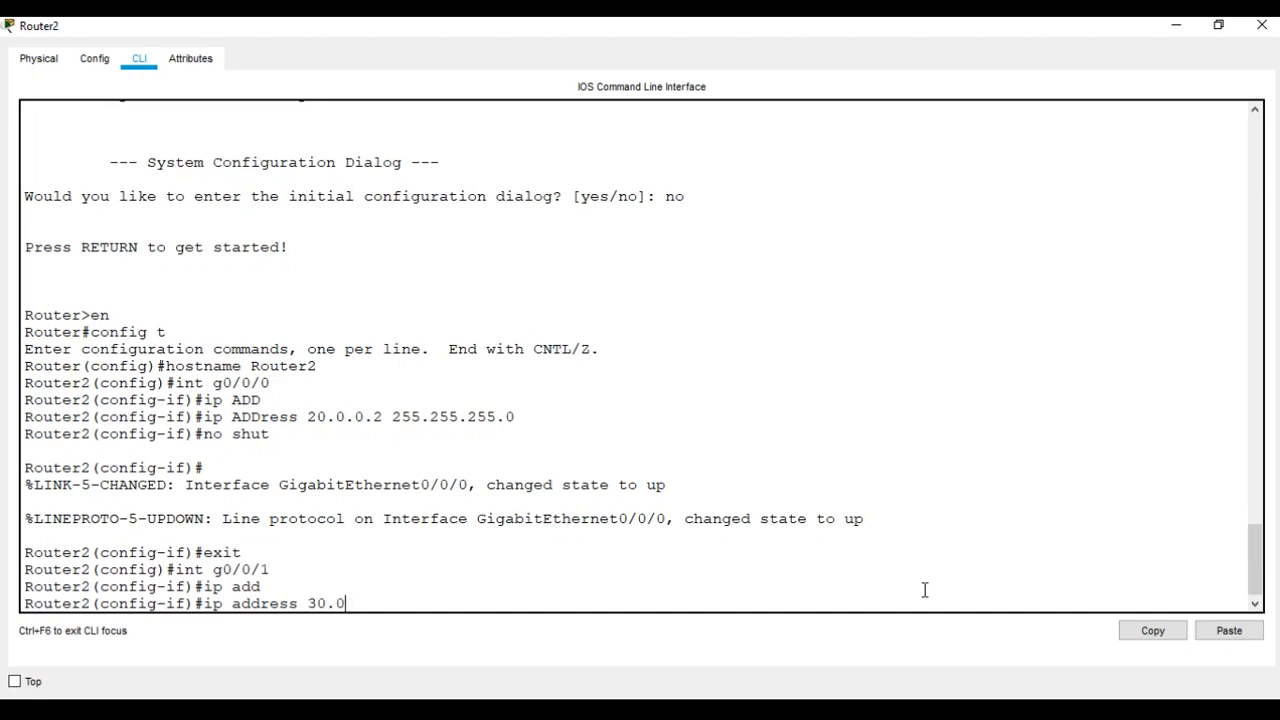
{"action": "type", "text": ".0.1 255.255.255.0"}
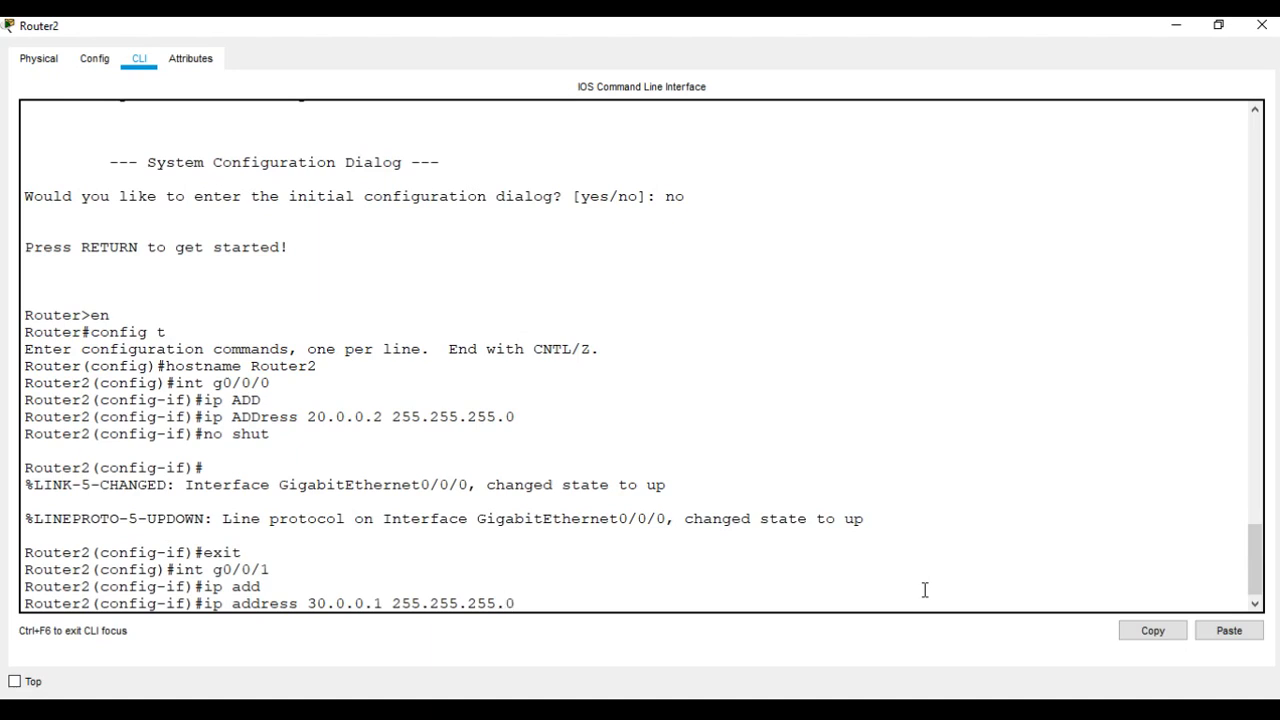
{"action": "key", "text": "Return"}
- Enable Router2's interface g0/0/1 with no shut and return to privileged mode with end
{"action": "type", "text": "no shut"}
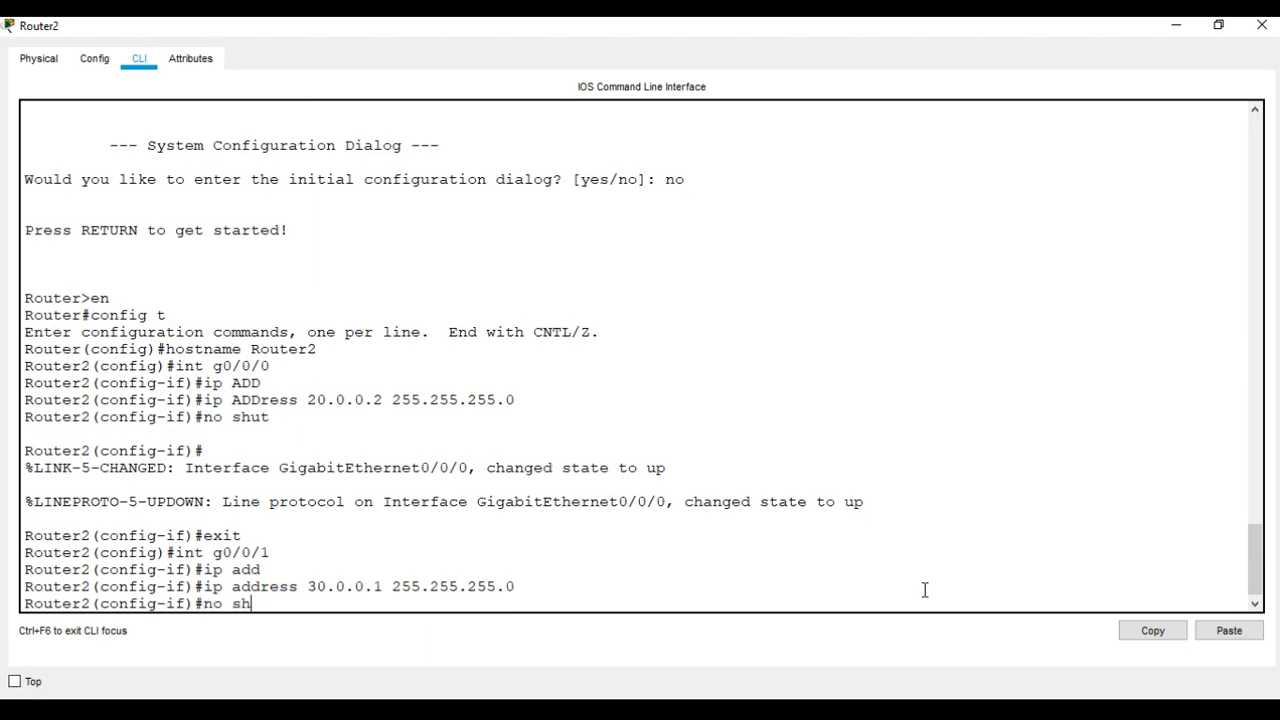
{"action": "key", "text": "Return"}
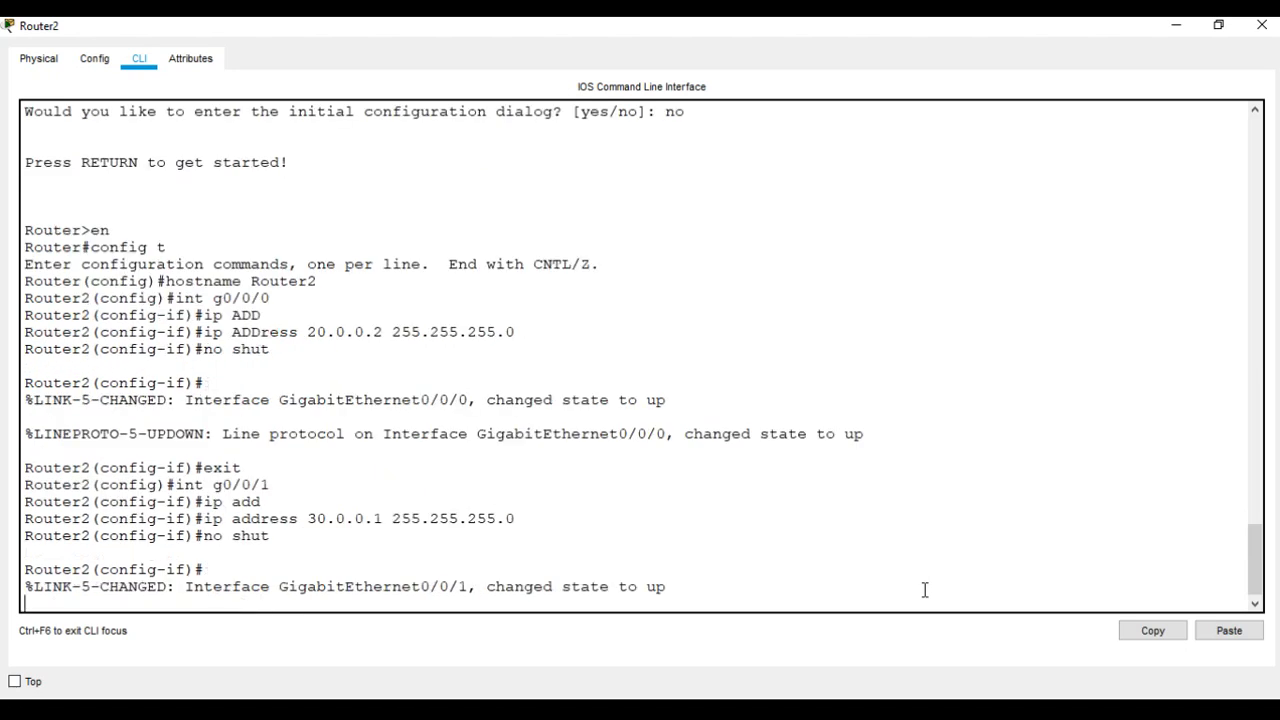
{"action": "key", "text": "Return"}
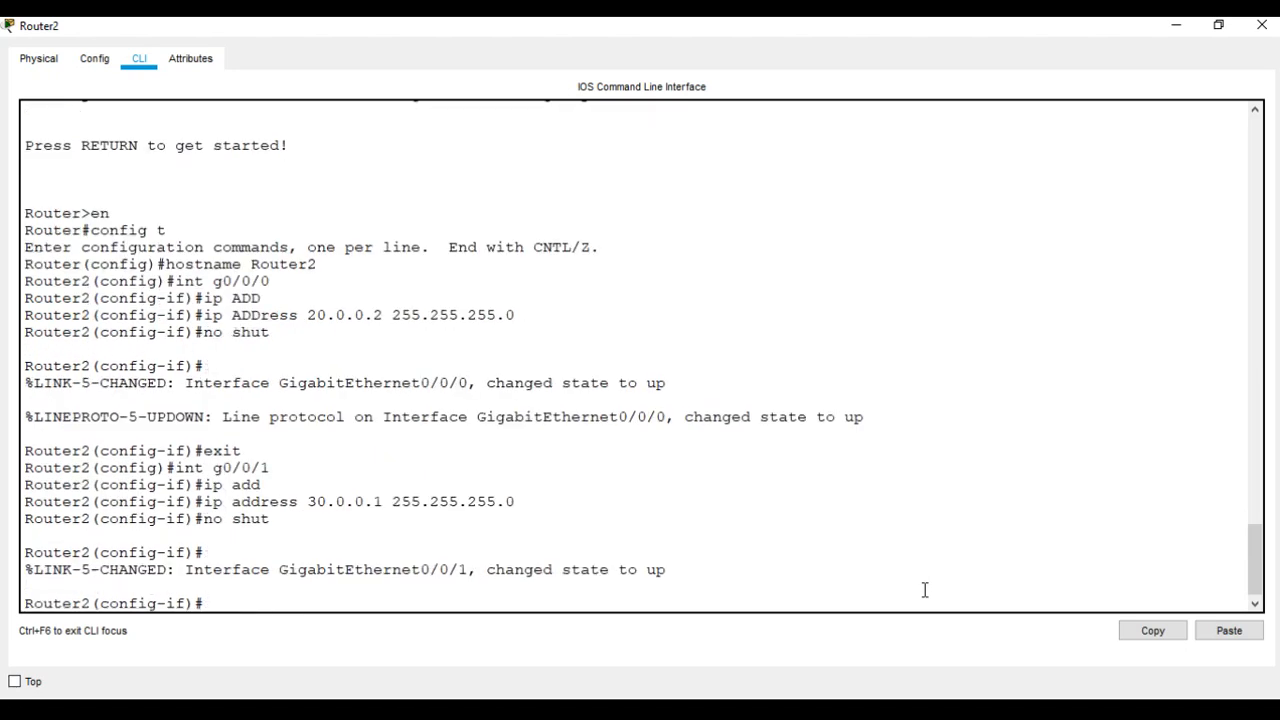
{"action": "type", "text": "end"}
{"action": "key", "text": "Return"}
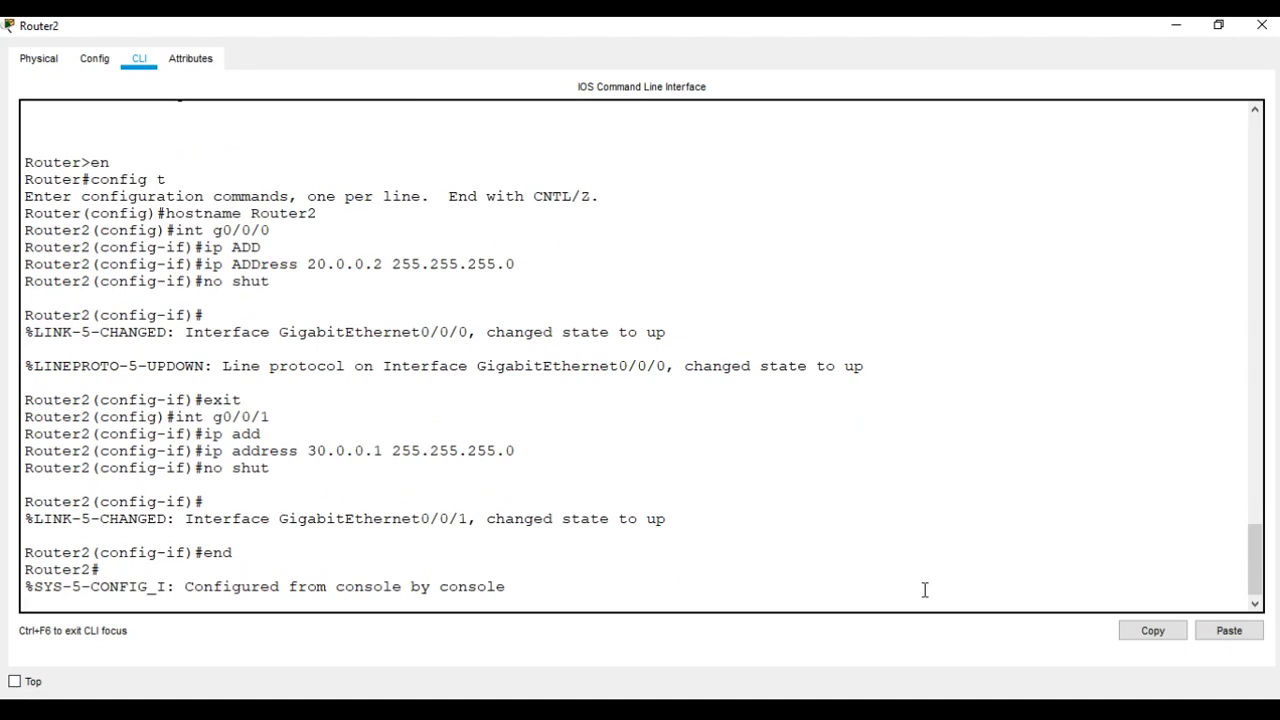
{"action": "key", "text": "Return"}
- Run sh ip int brief on Router2, examine the status and protocol of both Gigabit interfaces, and minimize the router's window
{"action": "type", "text": "sh"}
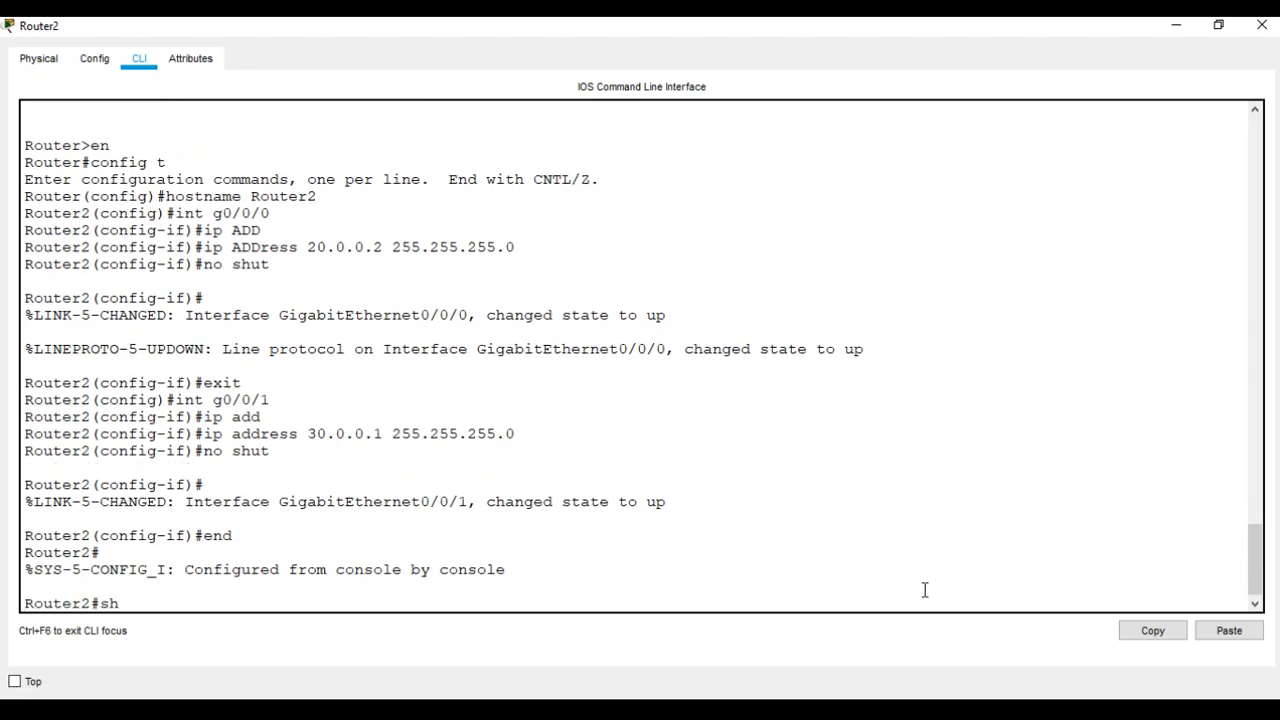
{"action": "type", "text": " ip int brief"}
{"action": "key", "text": "Return"}
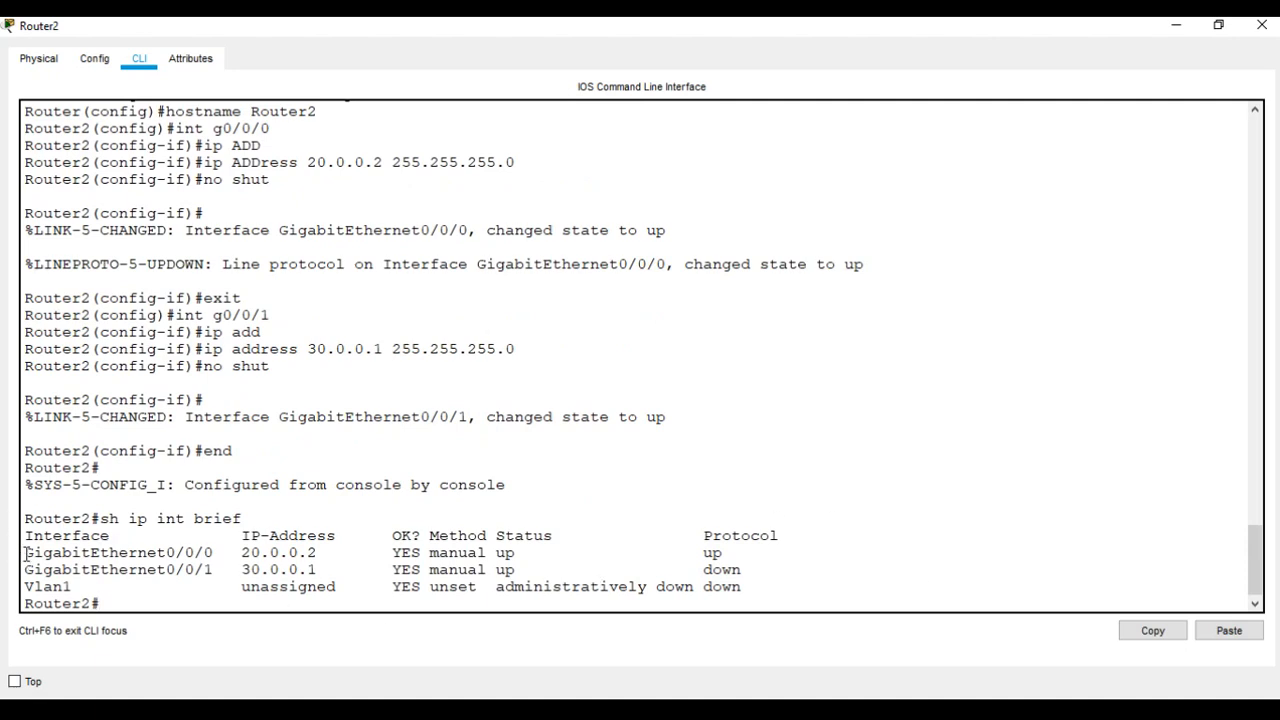
{"action": "left_click_drag", "start_coordinate": [24, 552], "coordinate": [567, 552]}
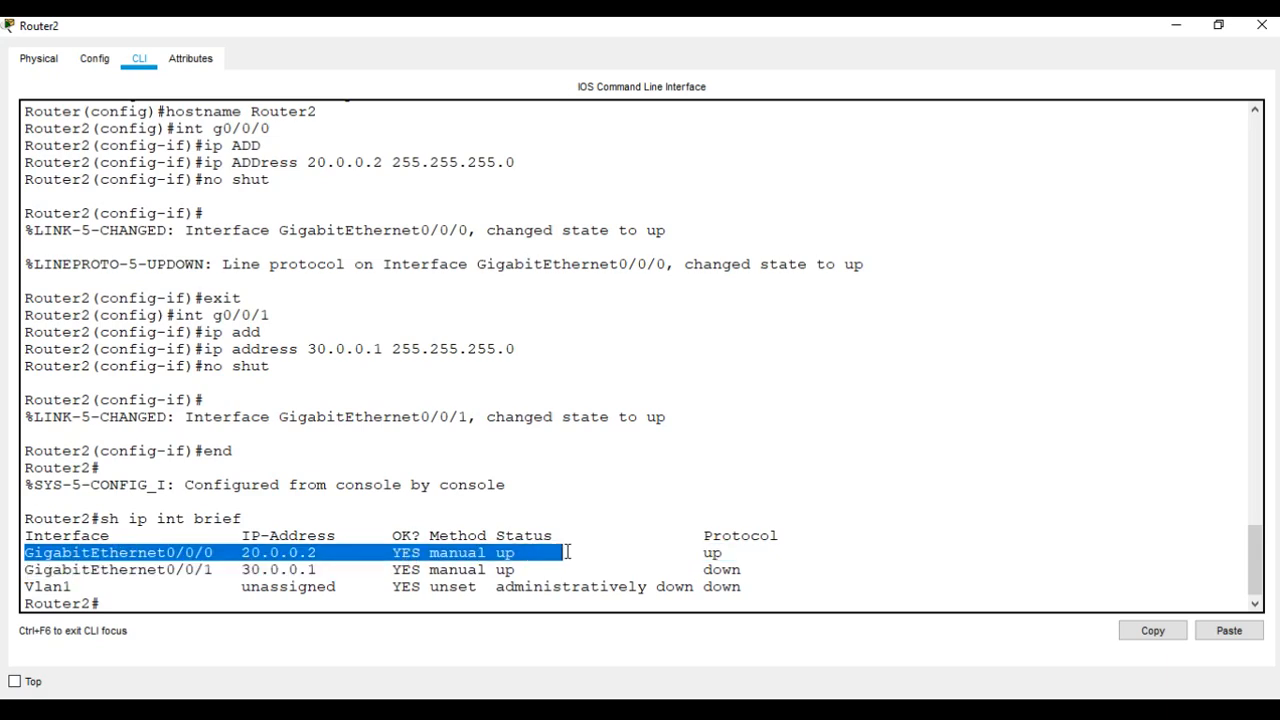
{"action": "left_click_drag", "start_coordinate": [567, 552], "coordinate": [696, 549]}
{"action": "left_click_drag", "start_coordinate": [731, 548], "coordinate": [755, 549]}
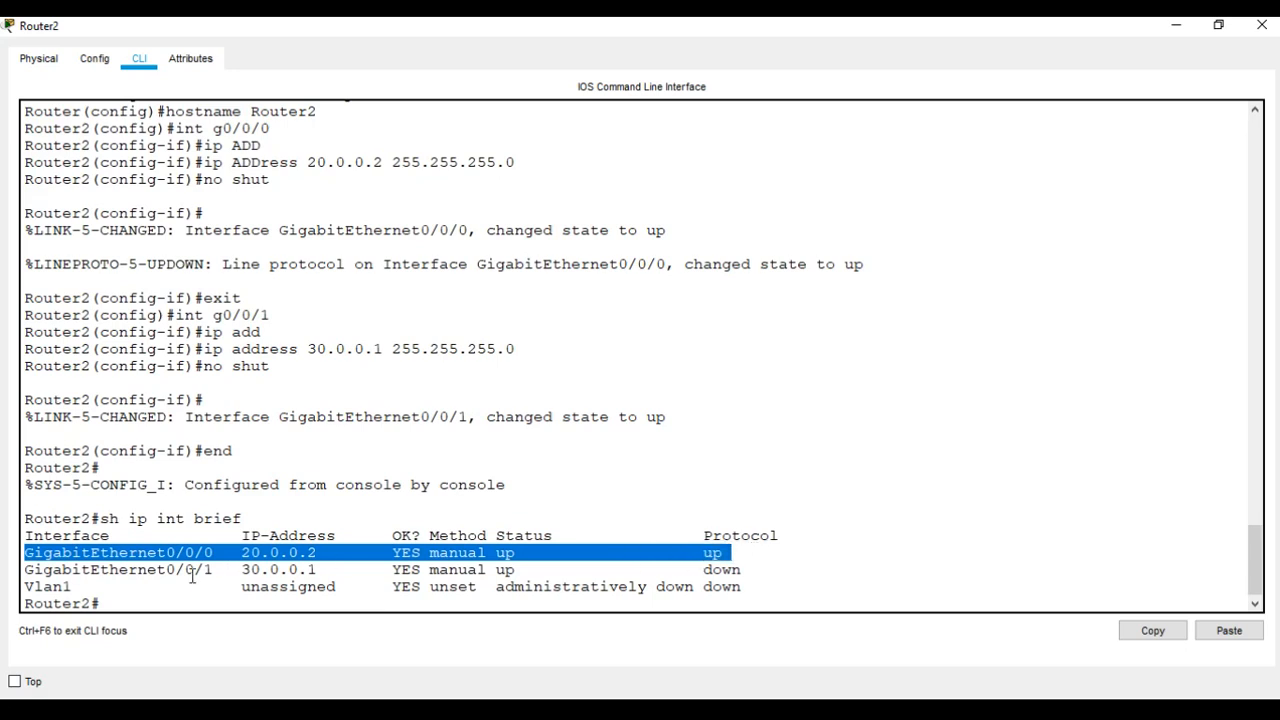
{"action": "left_click_drag", "start_coordinate": [30, 569], "coordinate": [738, 573]}
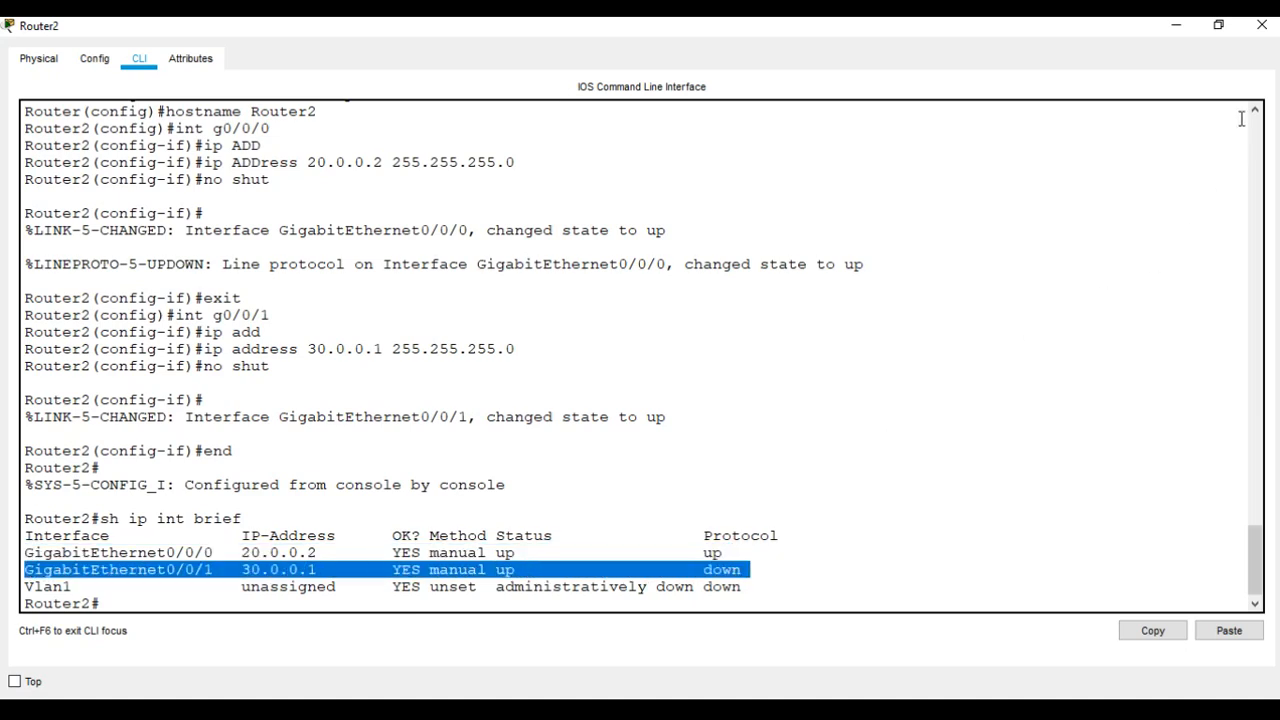
{"action": "left_click", "coordinate": [1218, 24]}
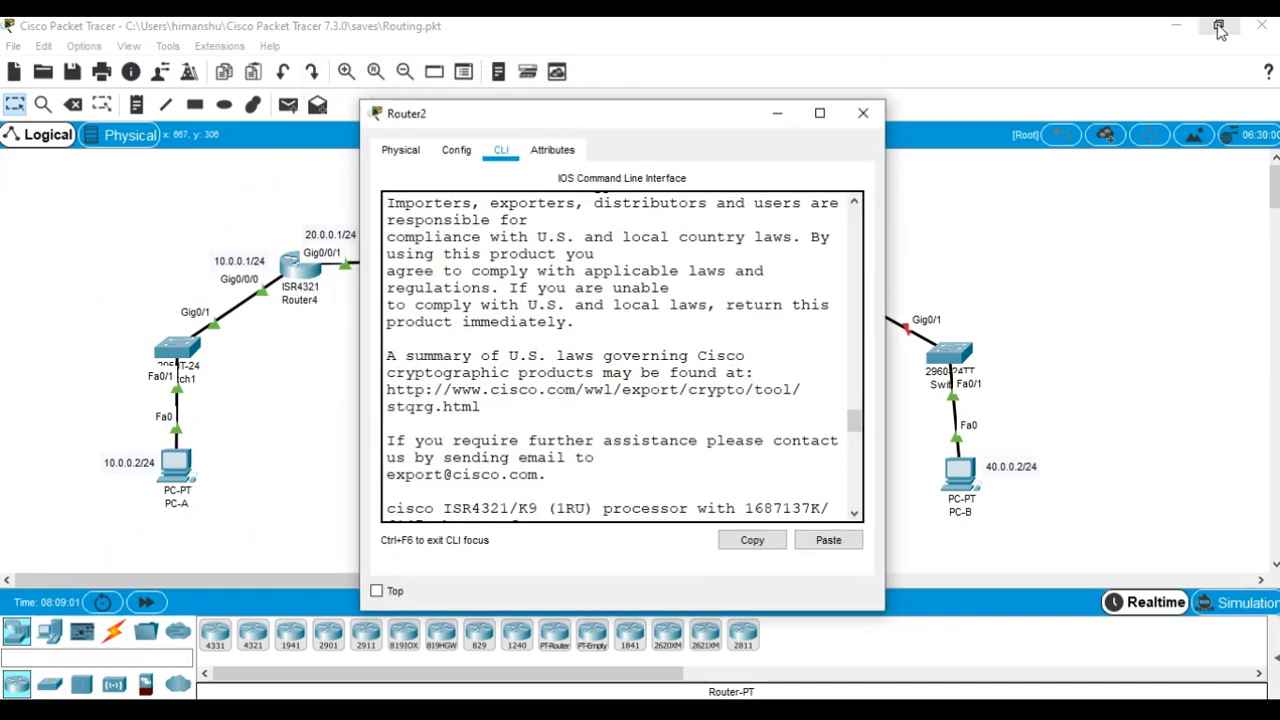
{"action": "left_click", "coordinate": [776, 114]}
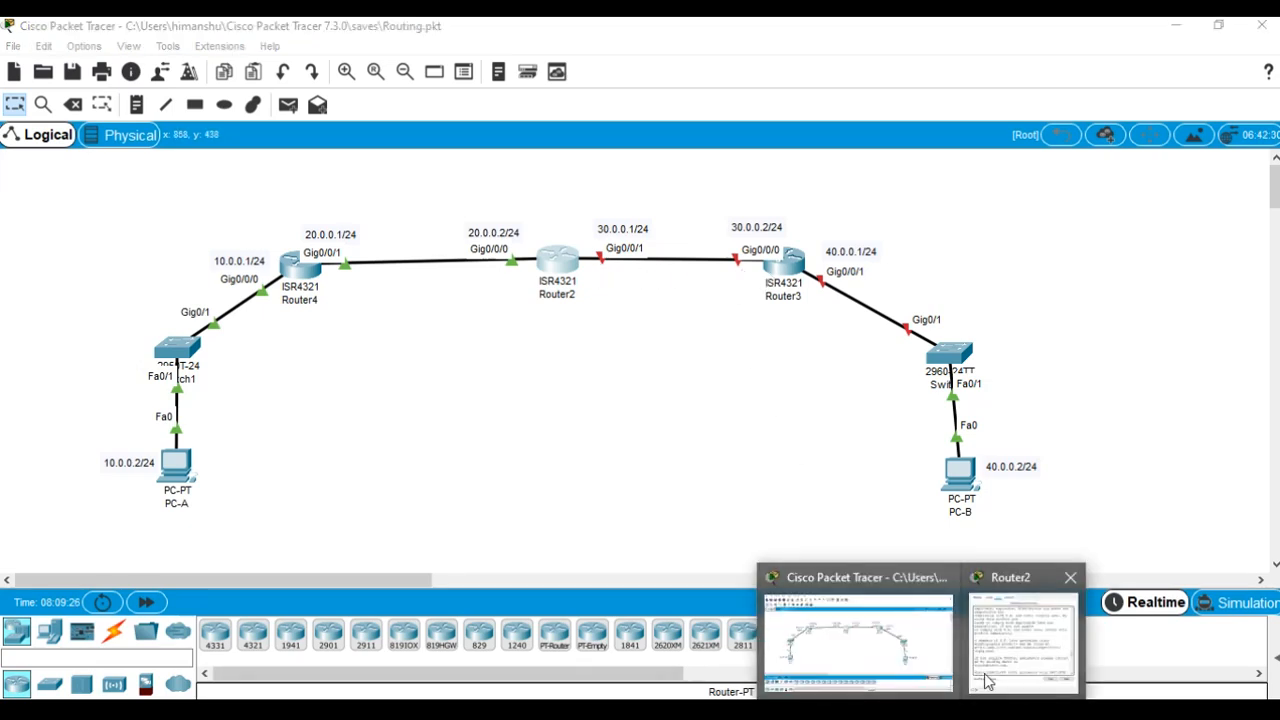
- Reopen Router2's command line, review its interface summary, save the configuration with wr, and close the router's window
{"action": "left_click", "coordinate": [1022, 640]}
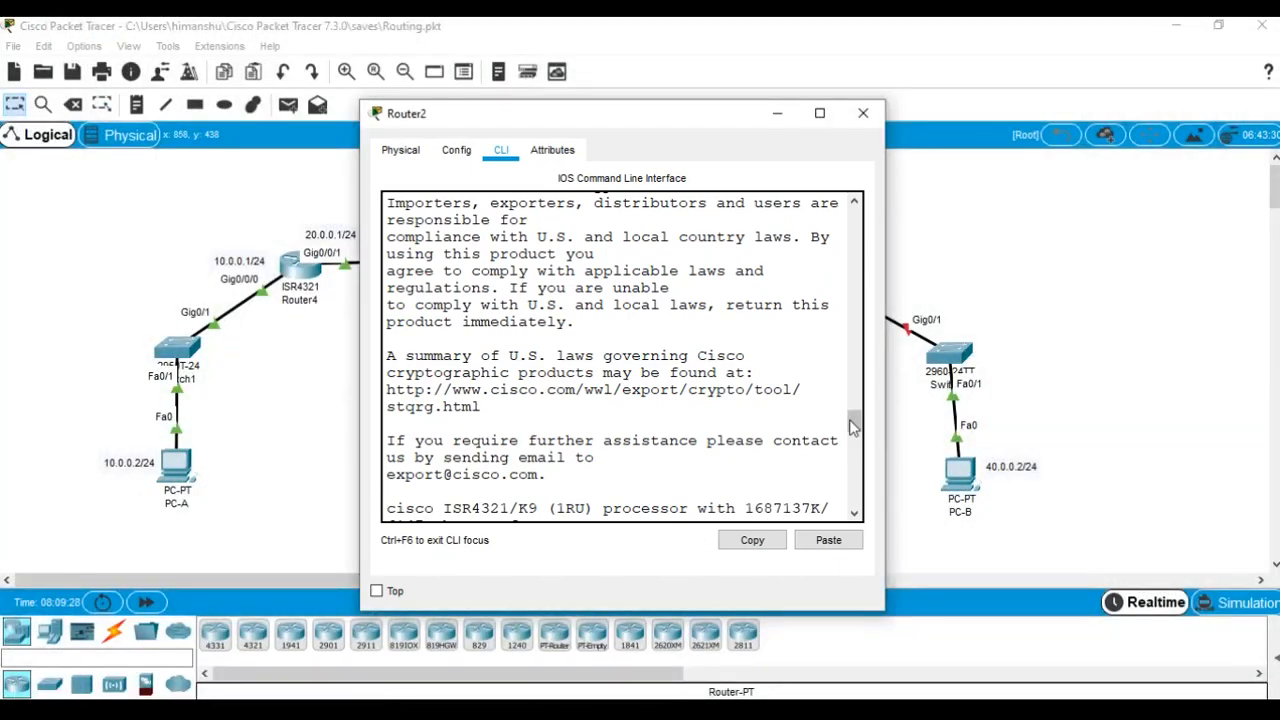
{"action": "left_click_drag", "start_coordinate": [854, 430], "coordinate": [854, 495]}
{"action": "left_click_drag", "start_coordinate": [387, 441], "coordinate": [707, 458]}
{"action": "left_click", "coordinate": [521, 511]}
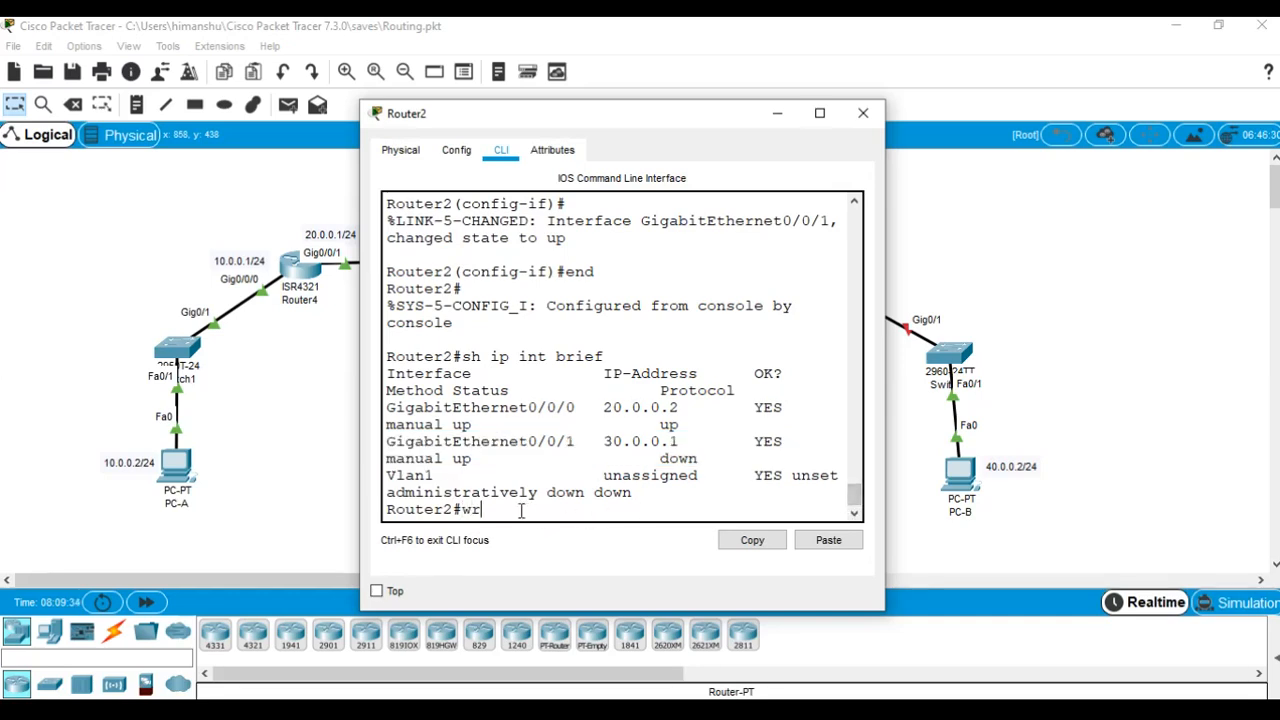
{"action": "type", "text": "wr"}
{"action": "key", "text": "Return"}
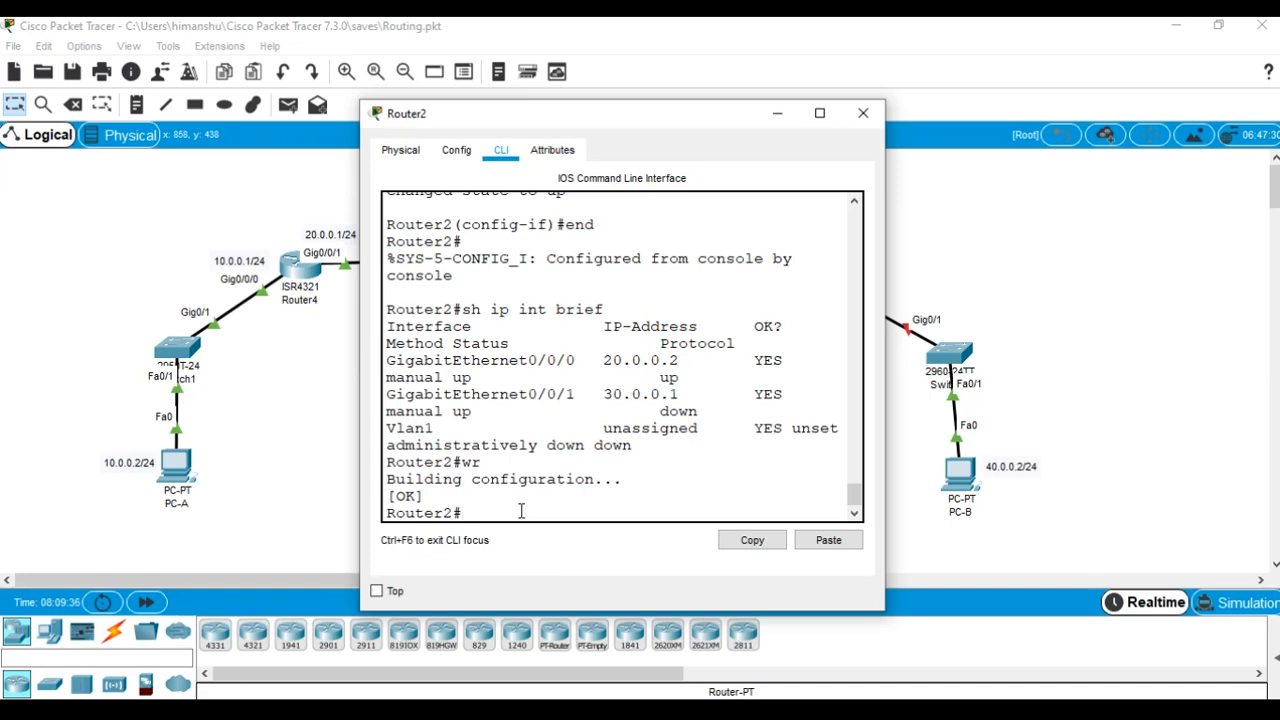
{"action": "left_click", "coordinate": [863, 113]}
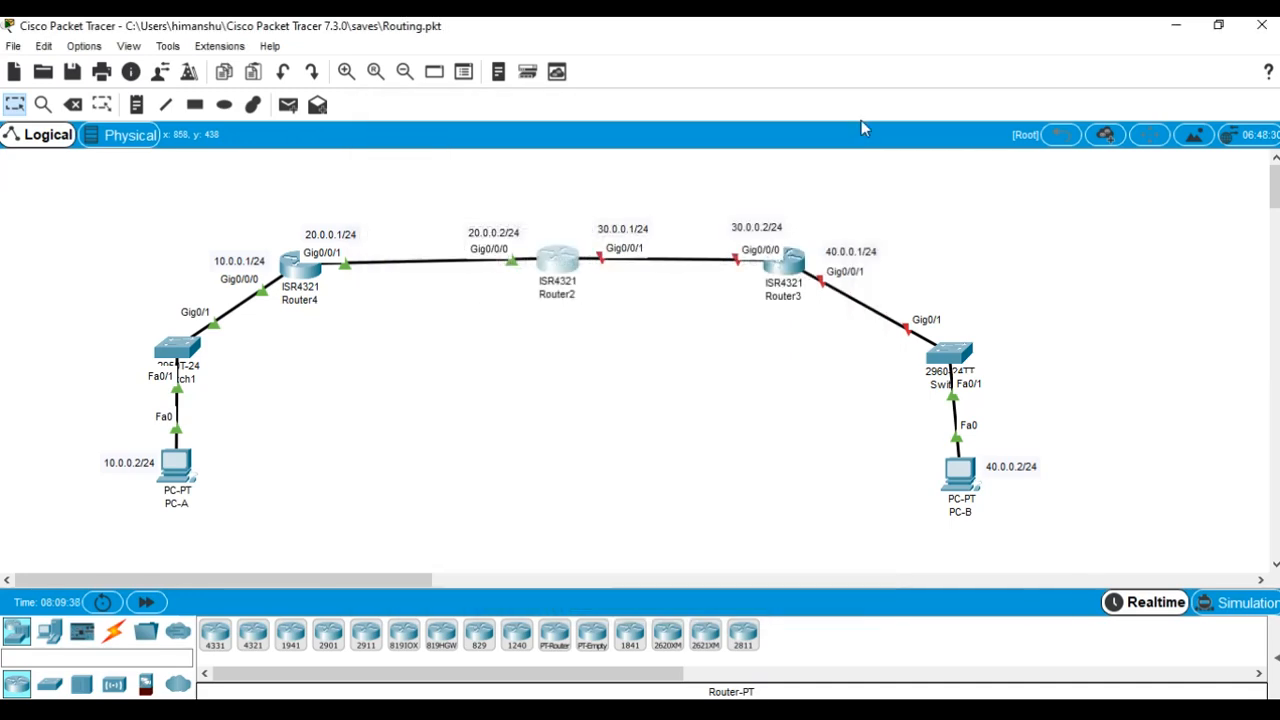
- Open Router3's command line, enter global configuration mode with en and config t, and set the hostname to Router3
{"action": "left_click", "coordinate": [775, 272]}
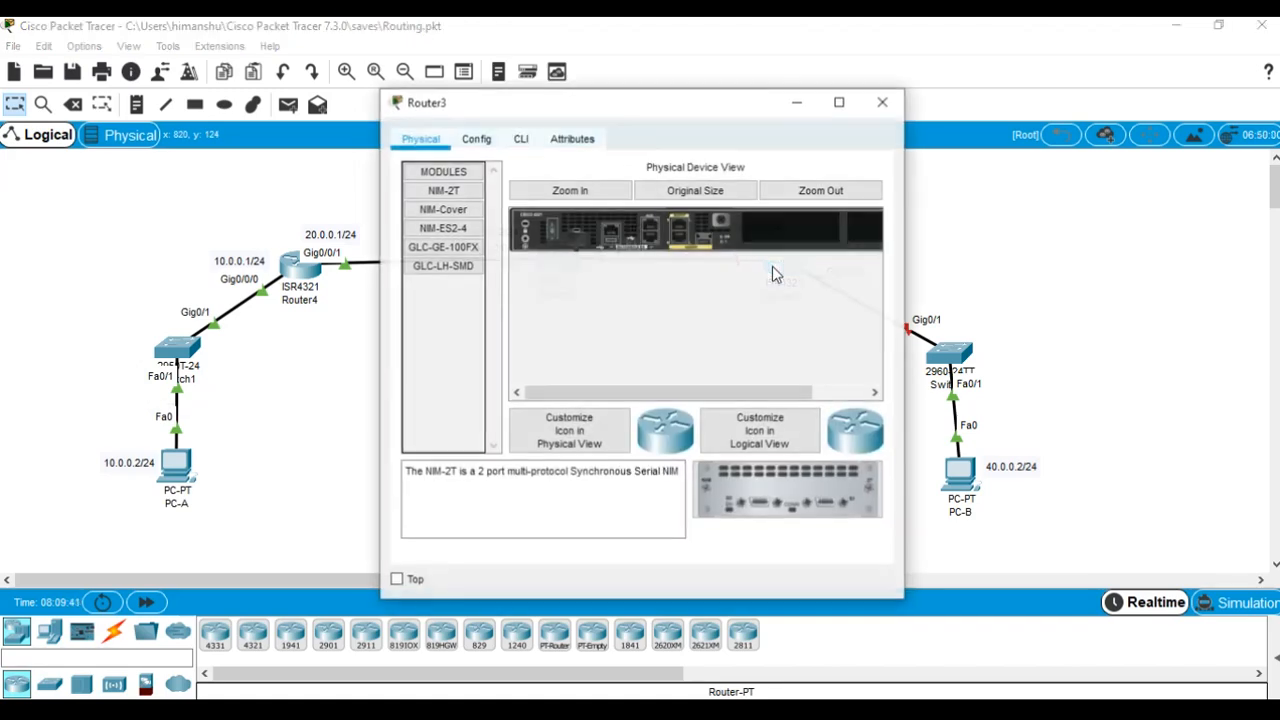
{"action": "left_click", "coordinate": [521, 140]}
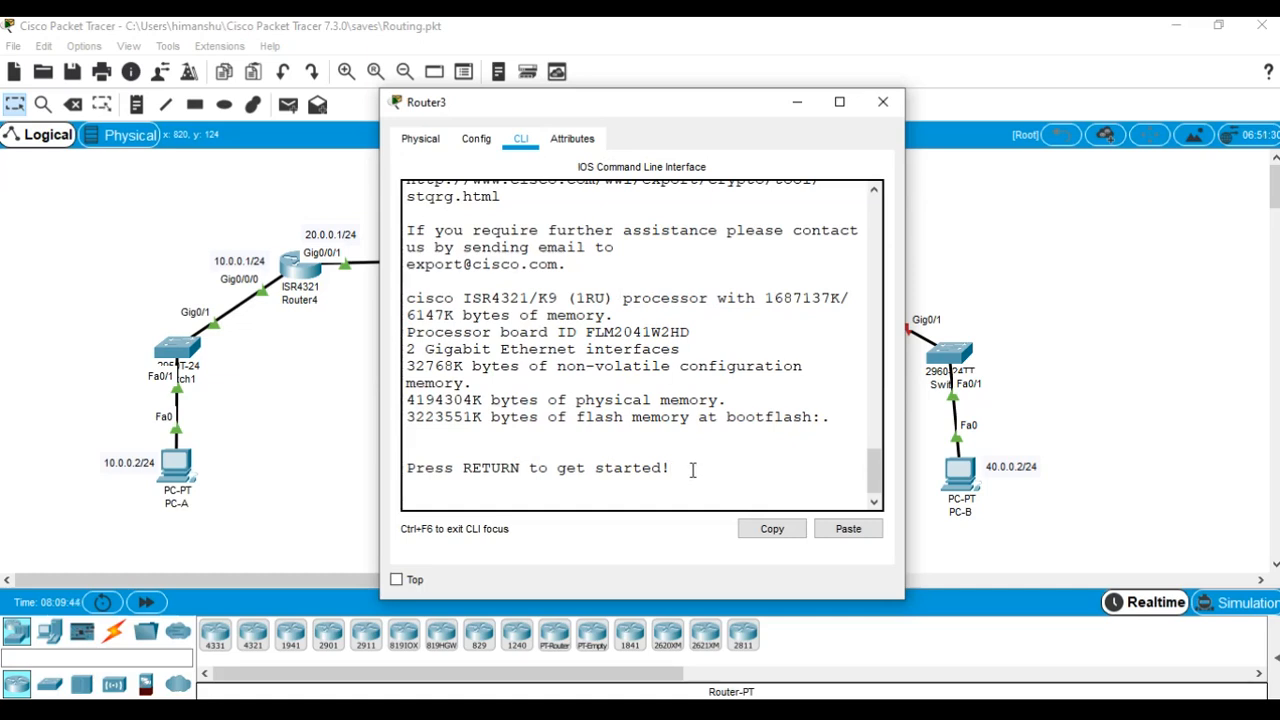
{"action": "key", "text": "Return"}
{"action": "key", "text": "Return"}
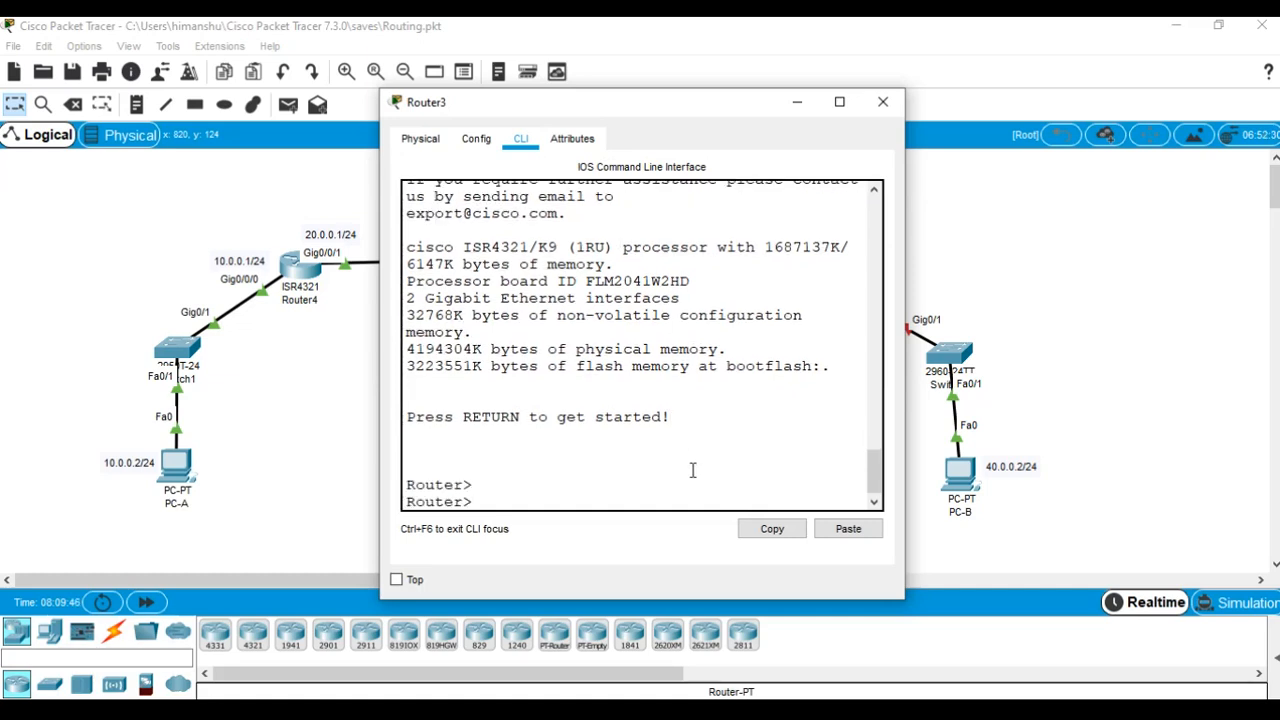
{"action": "type", "text": "en"}
{"action": "key", "text": "Return"}
{"action": "type", "text": "config t"}
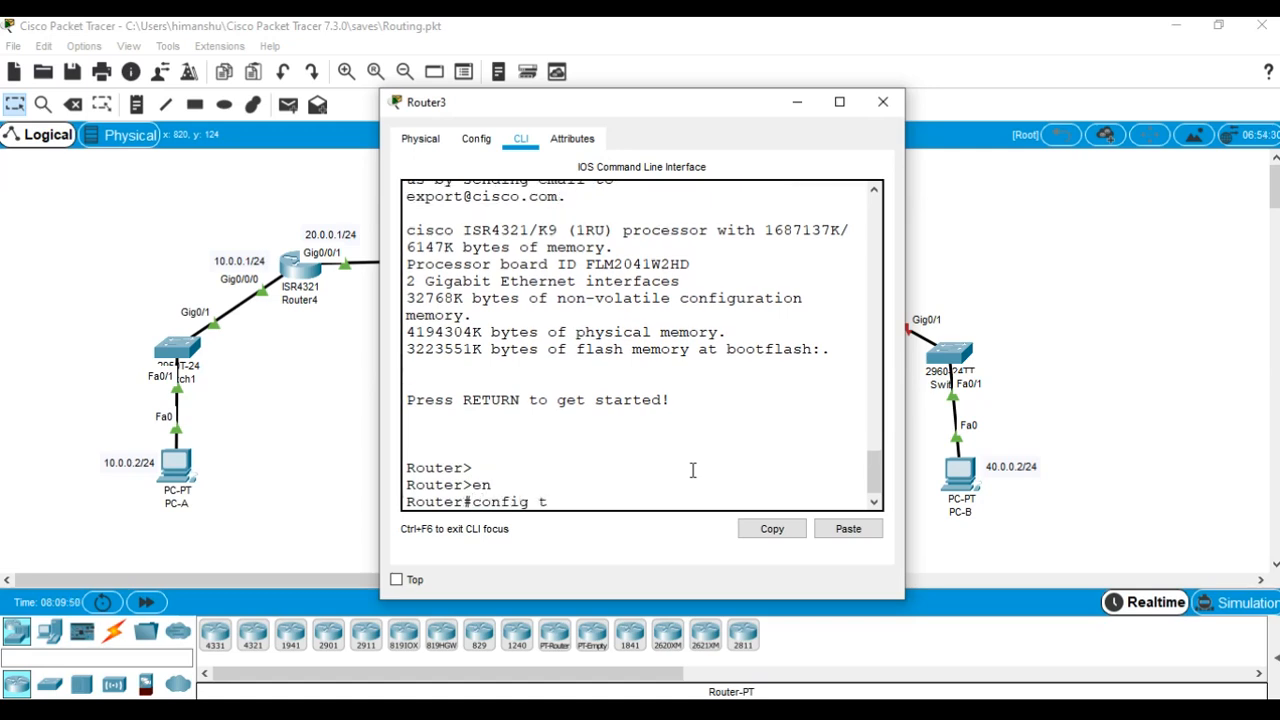
{"action": "key", "text": "Return"}
{"action": "type", "text": "h"}
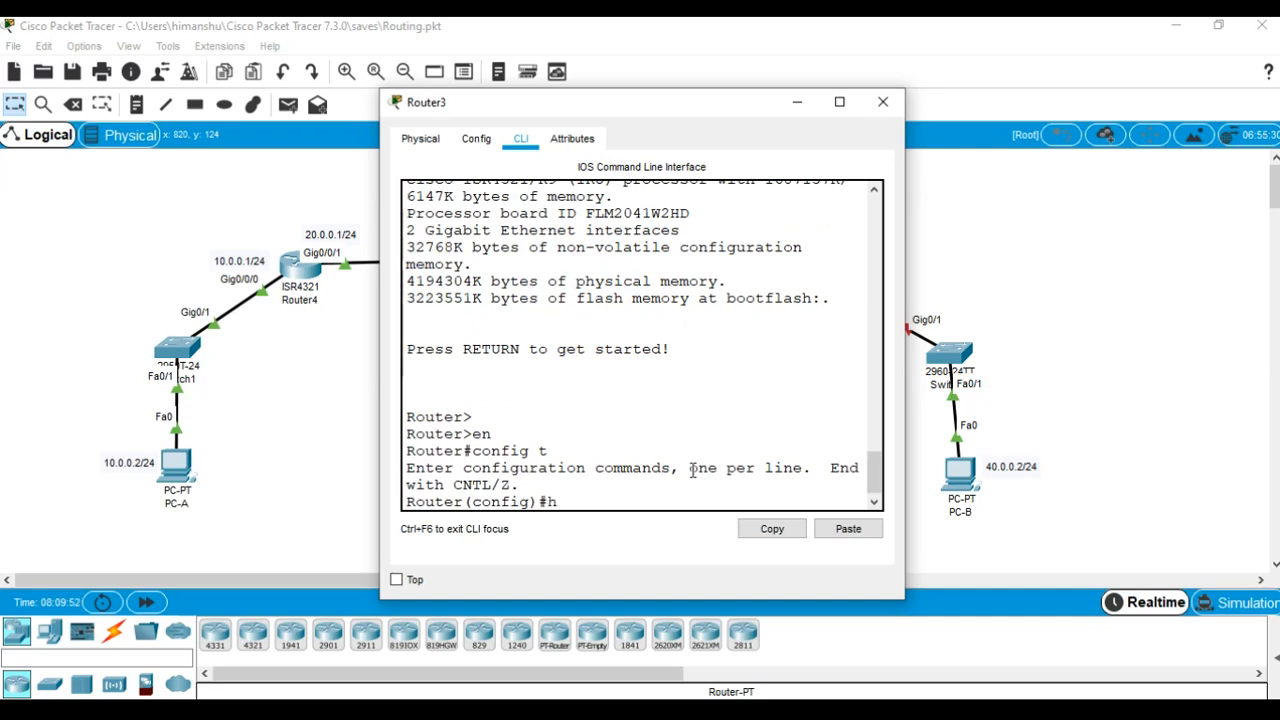
{"action": "type", "text": "ostname Router3"}
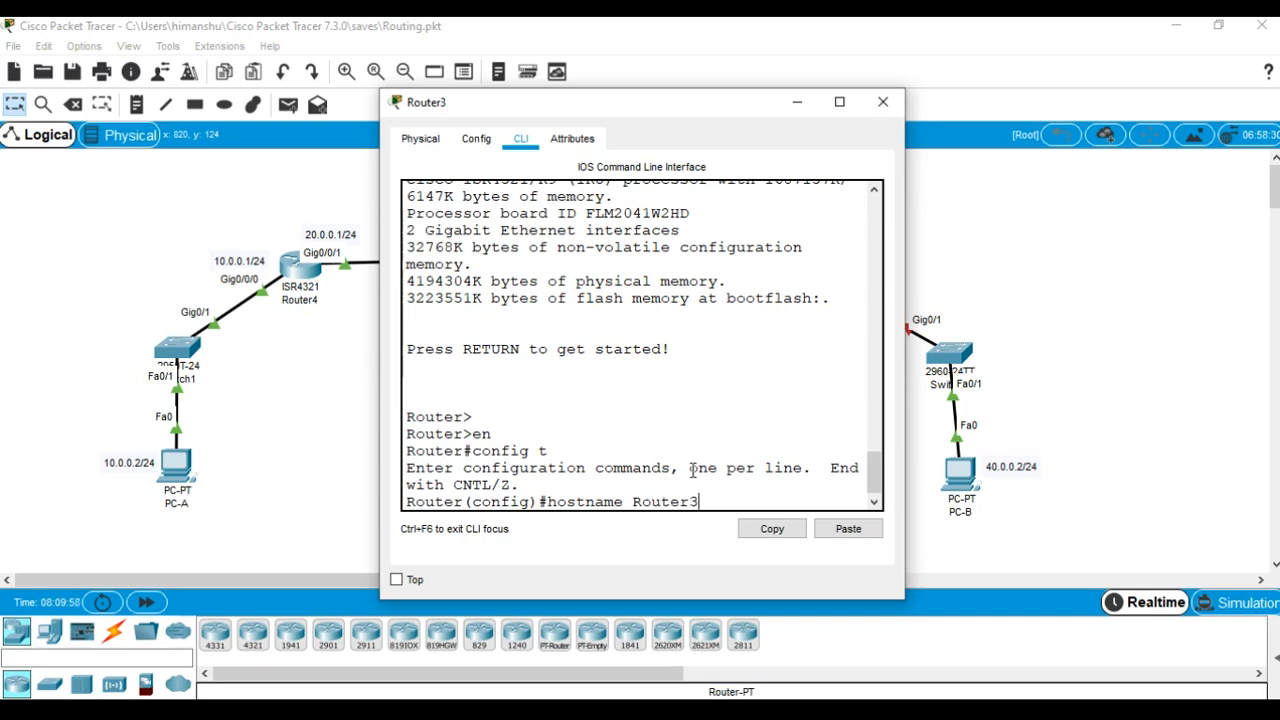
{"action": "key", "text": "Return"}
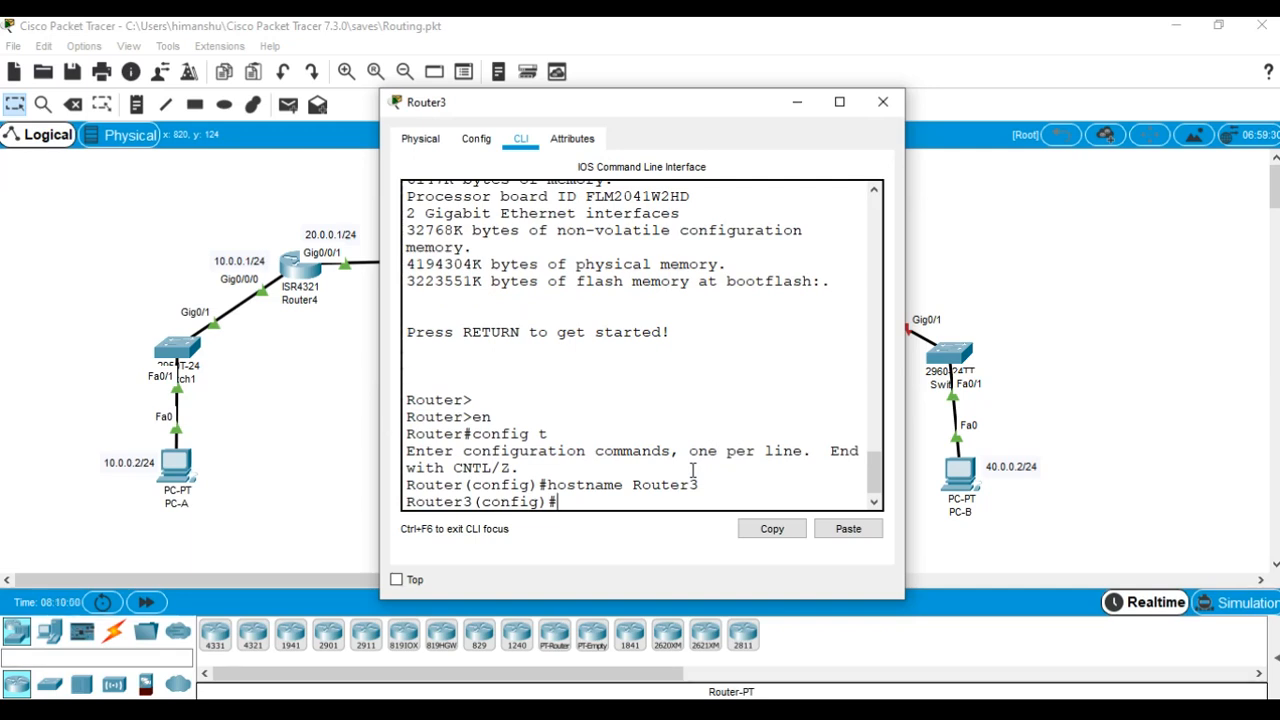
- Check Router3's addresses in the topology, then assign IP address 30.0.0.2 with subnet mask 255.255.255.0 to its interface g0/0/0
{"action": "type", "text": "int"}
{"action": "left_click_drag", "start_coordinate": [644, 116], "coordinate": [698, 462]}
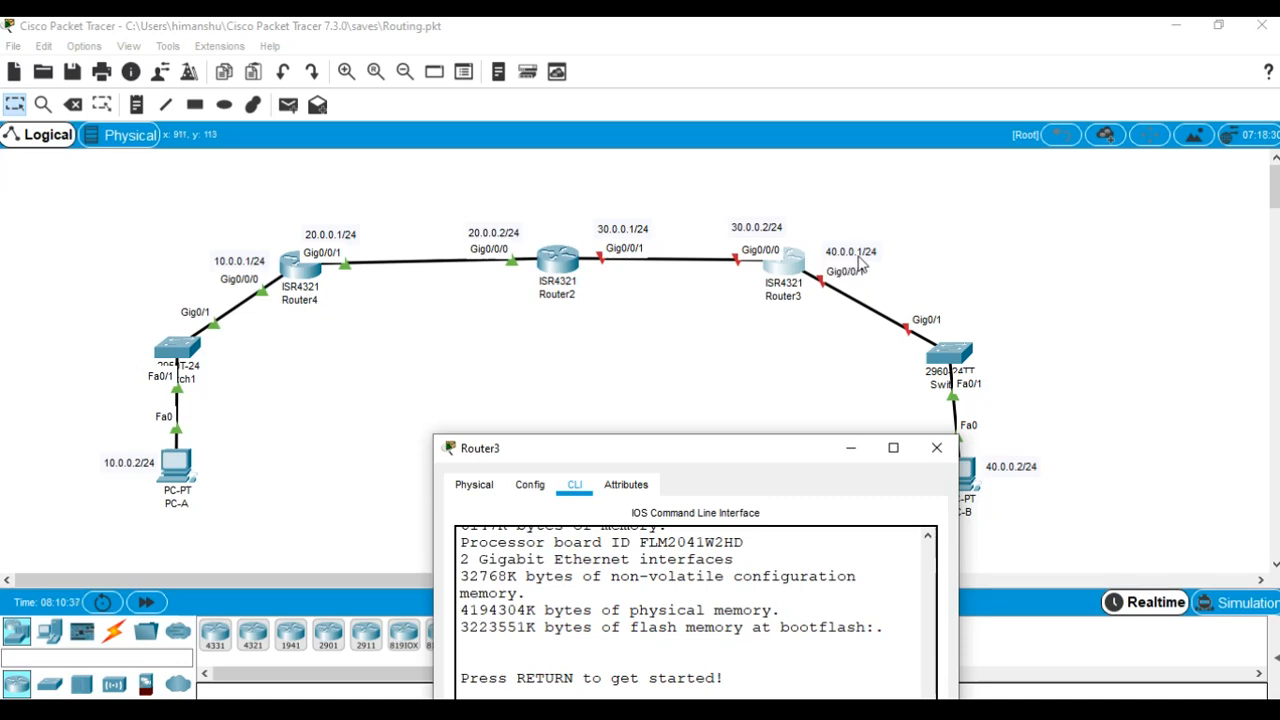
{"action": "left_click_drag", "start_coordinate": [737, 449], "coordinate": [627, 150]}
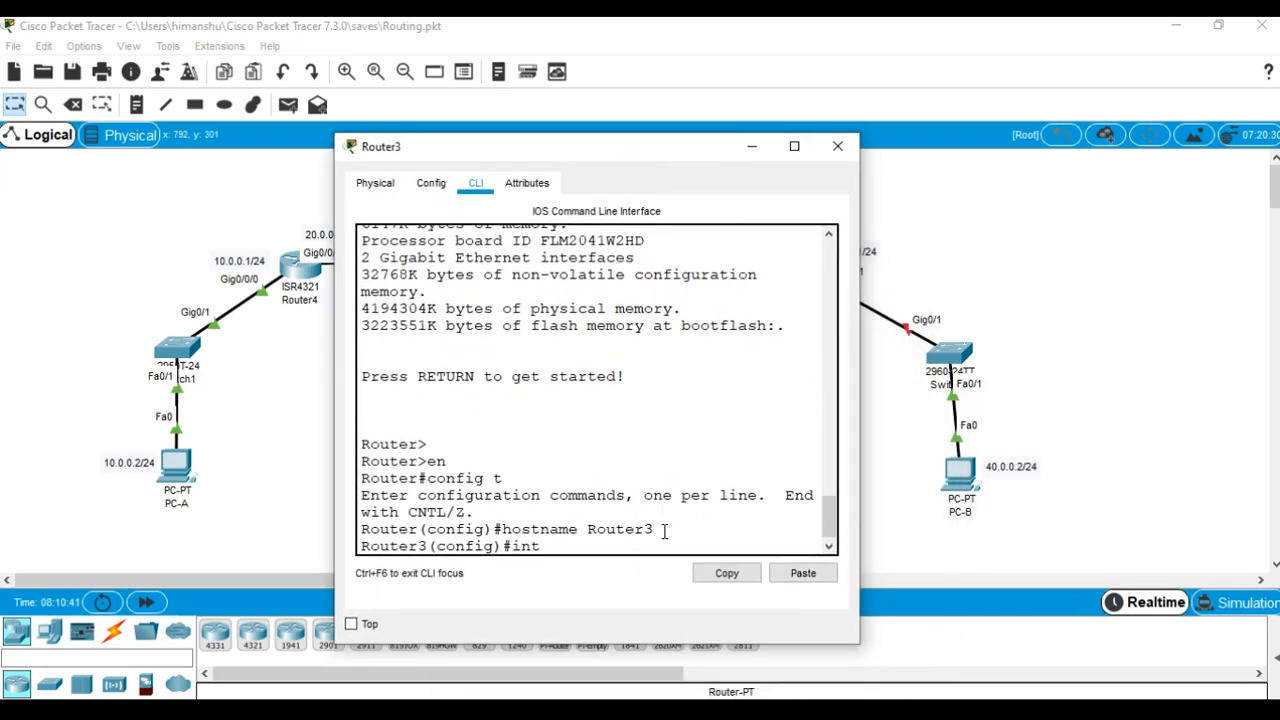
{"action": "left_click", "coordinate": [794, 146]}
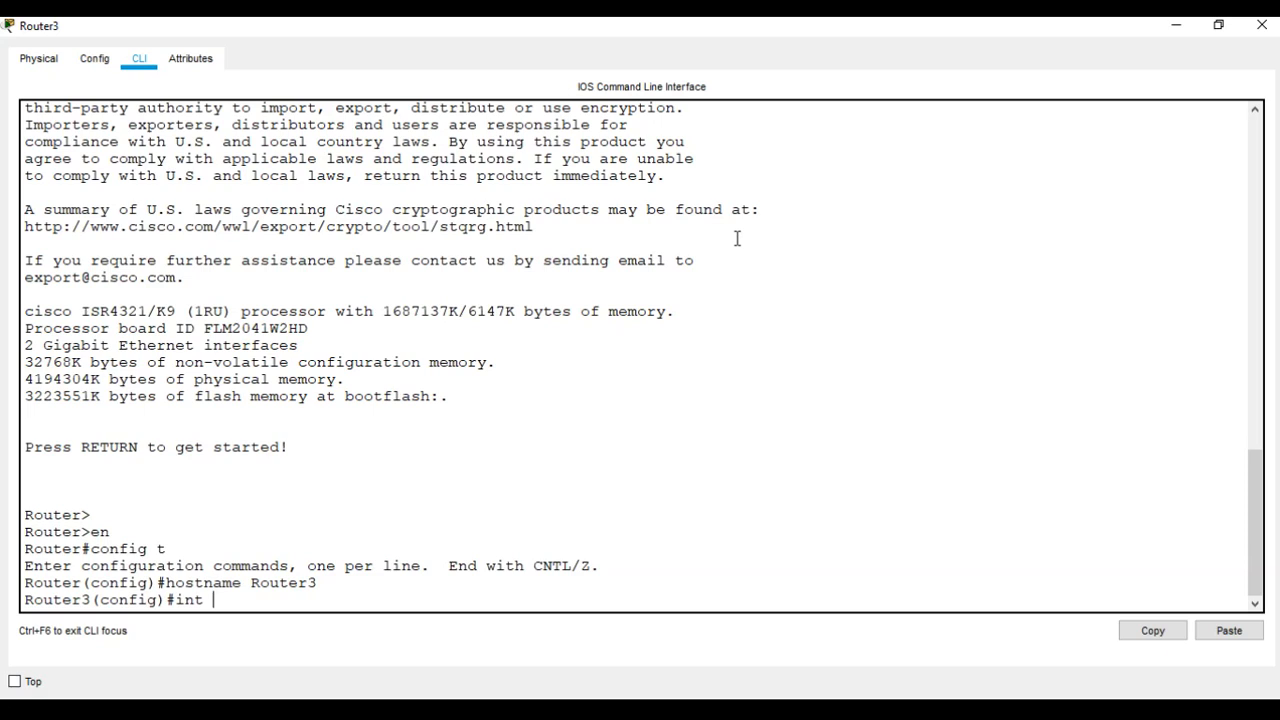
{"action": "key", "text": "BackSpace"}
{"action": "type", "text": "0/0/0"}
{"action": "key", "text": "Return"}
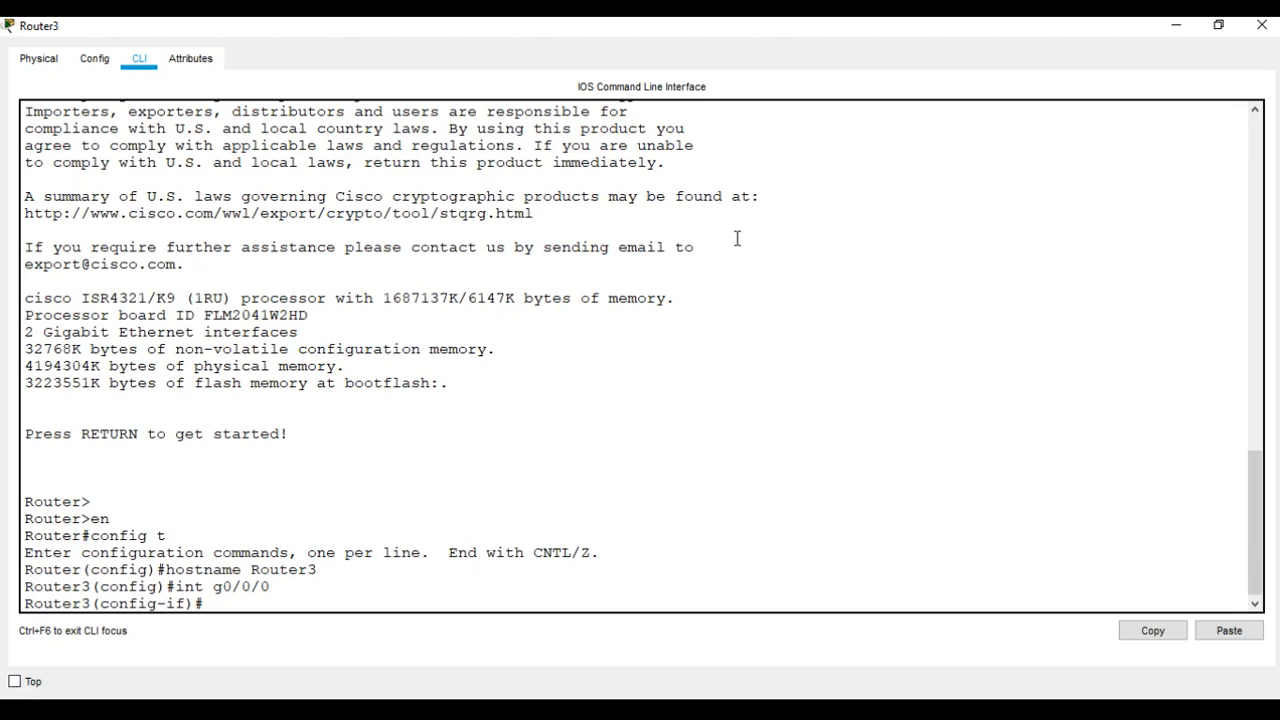
{"action": "type", "text": "ip add"}
{"action": "key", "text": "Tab"}
{"action": "type", "text": "30.0"}
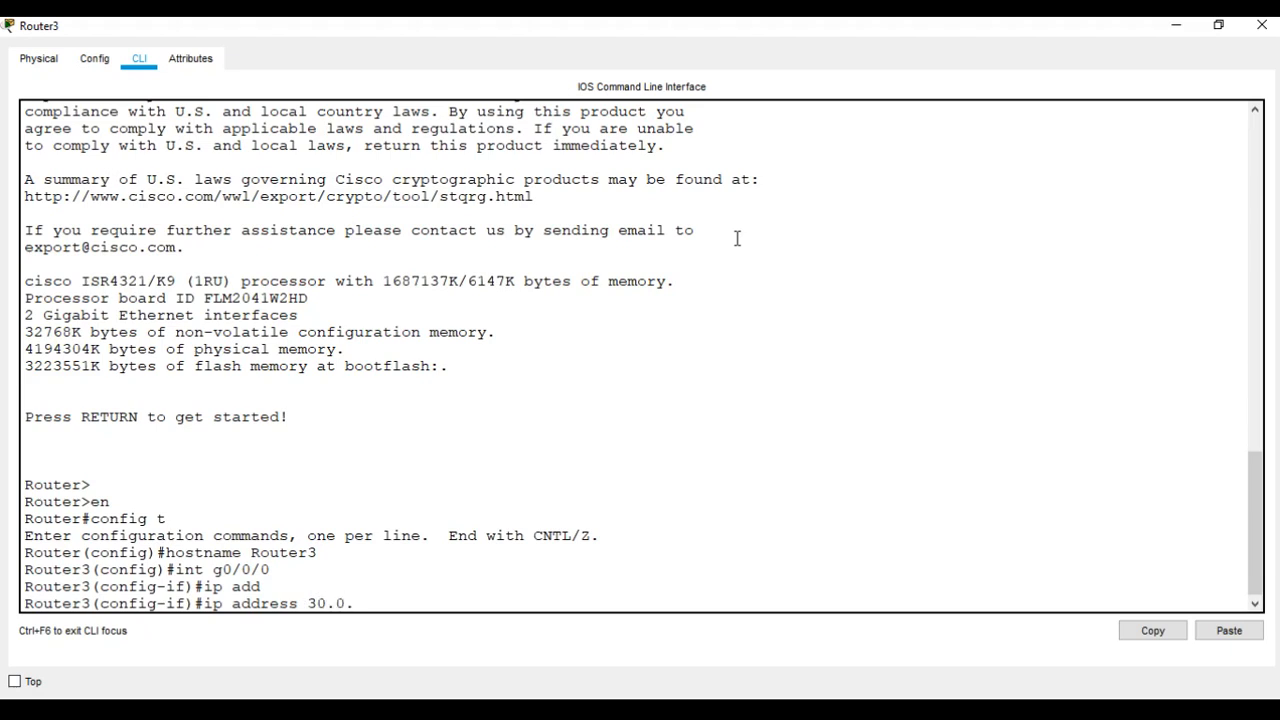
{"action": "type", "text": ".0.2 255.255.255.0"}
{"action": "key", "text": "Return"}
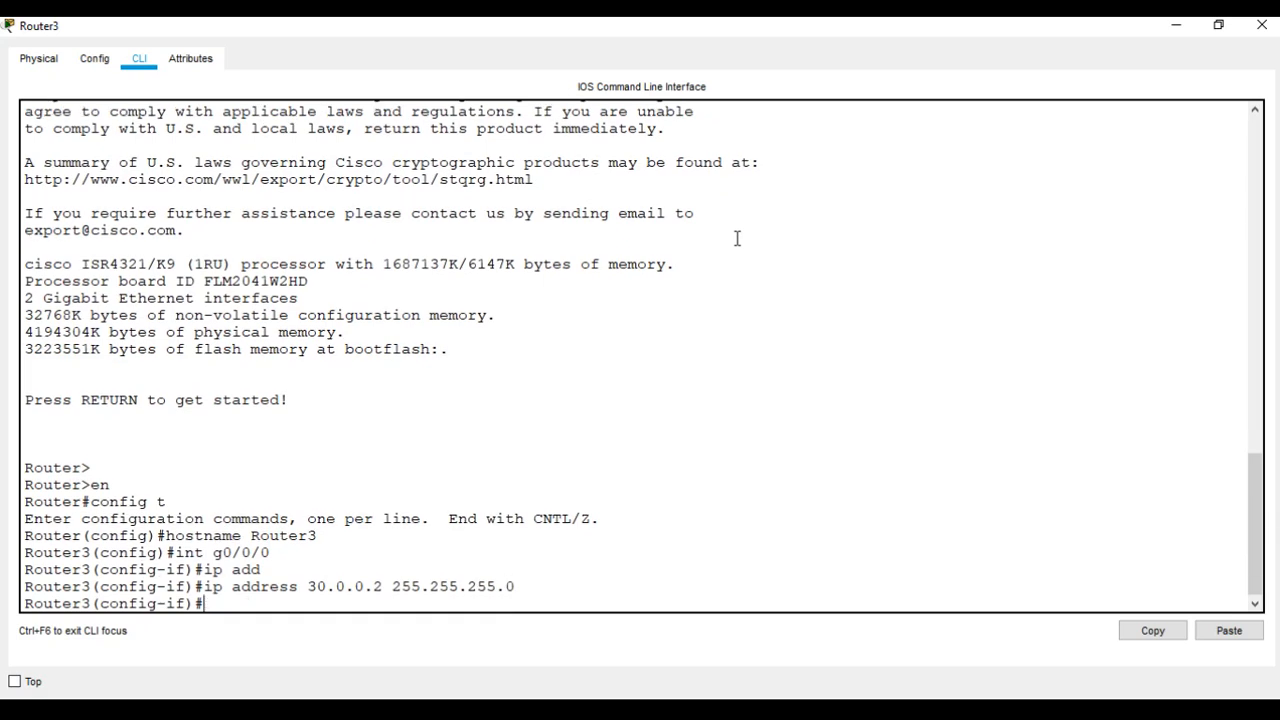
- Enable Router3's interface g0/0/0 with no shut and exit to global configuration mode
{"action": "type", "text": "no shut"}
{"action": "key", "text": "Return"}
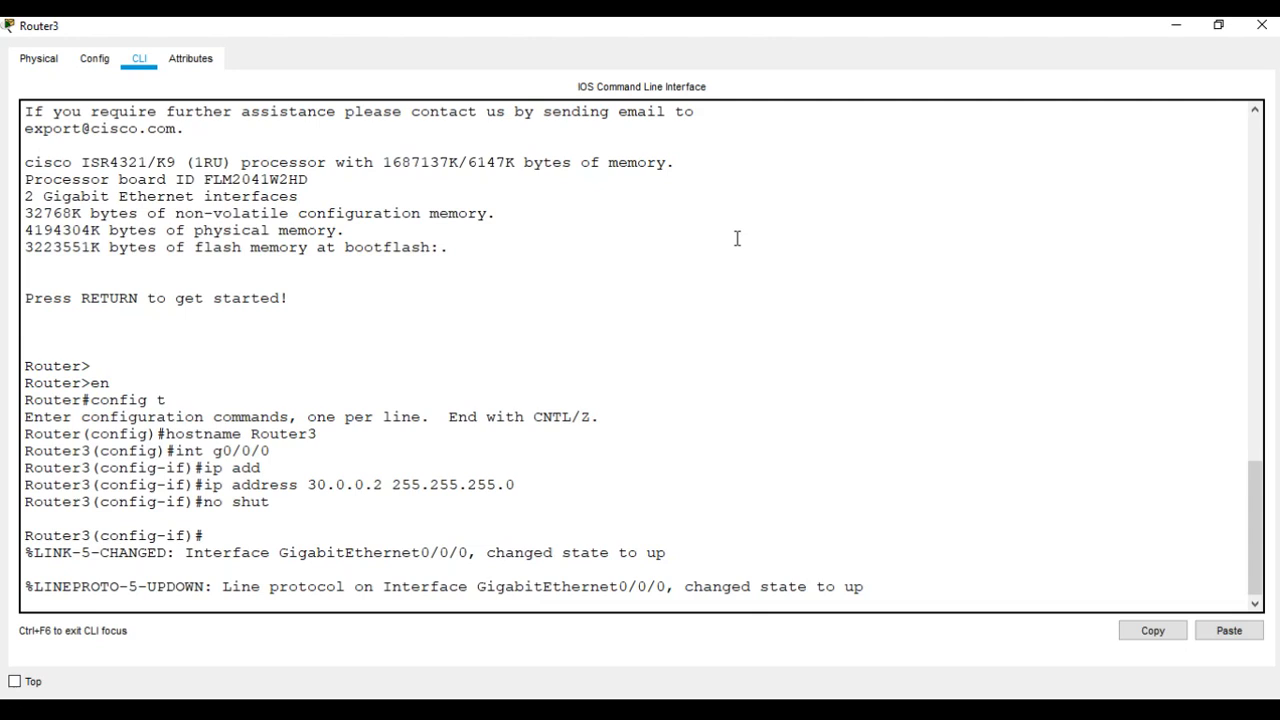
{"action": "key", "text": "Return"}
{"action": "type", "text": "er3(config-if)#e"}
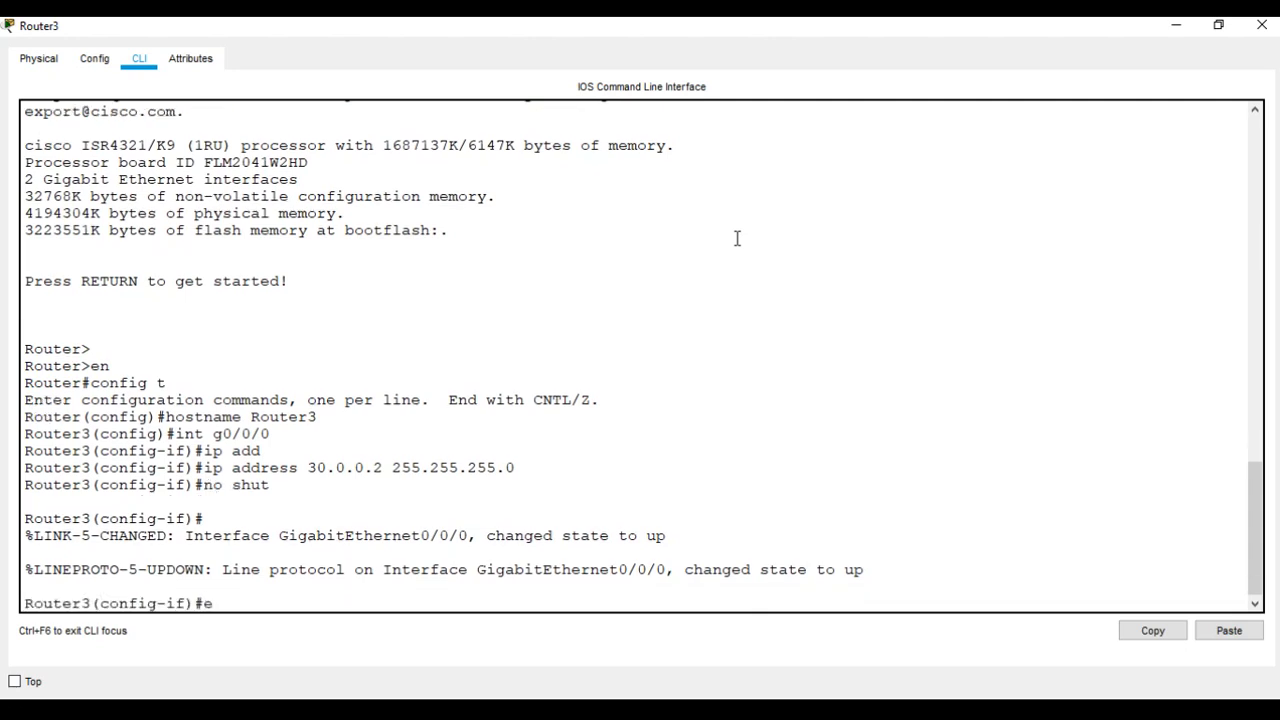
{"action": "type", "text": "xit"}
{"action": "key", "text": "Return"}
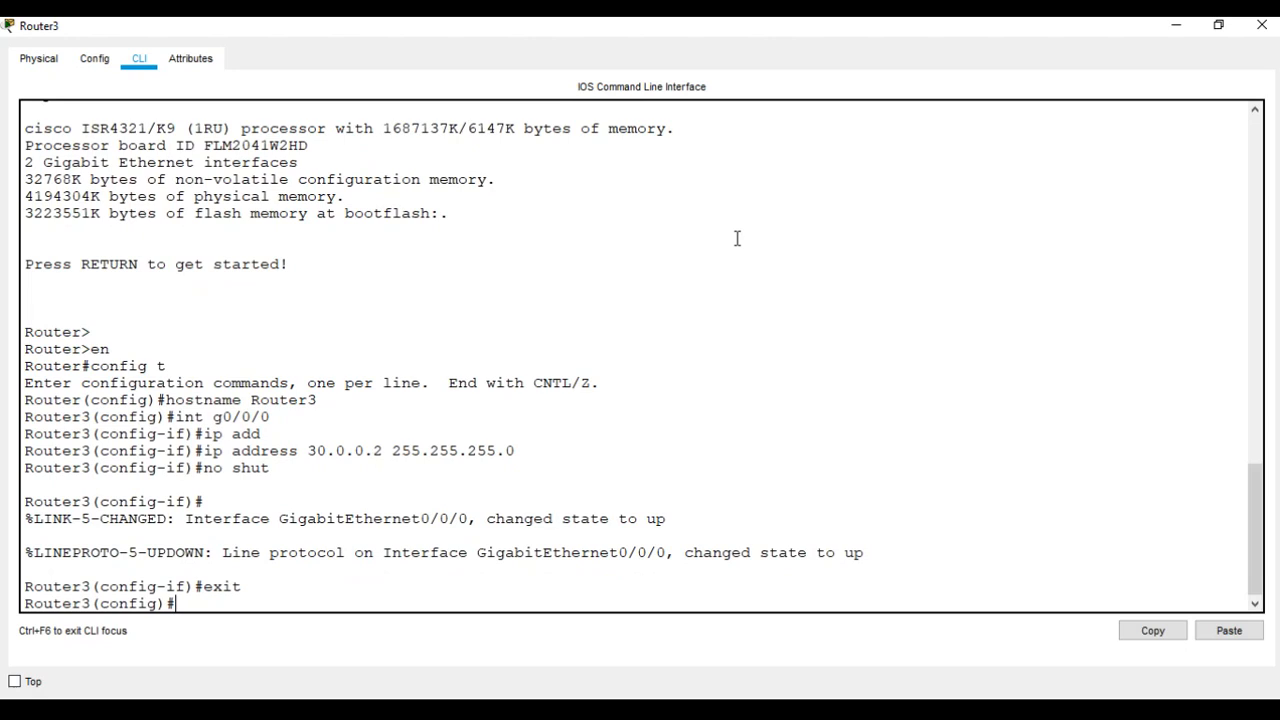
- Assign IP address 40.0.0.1 with subnet mask 255.255.255.0 to Router3's interface g0/0/1
{"action": "type", "text": "int g0/0/1"}
{"action": "key", "text": "Return"}
{"action": "type", "text": "ip add"}
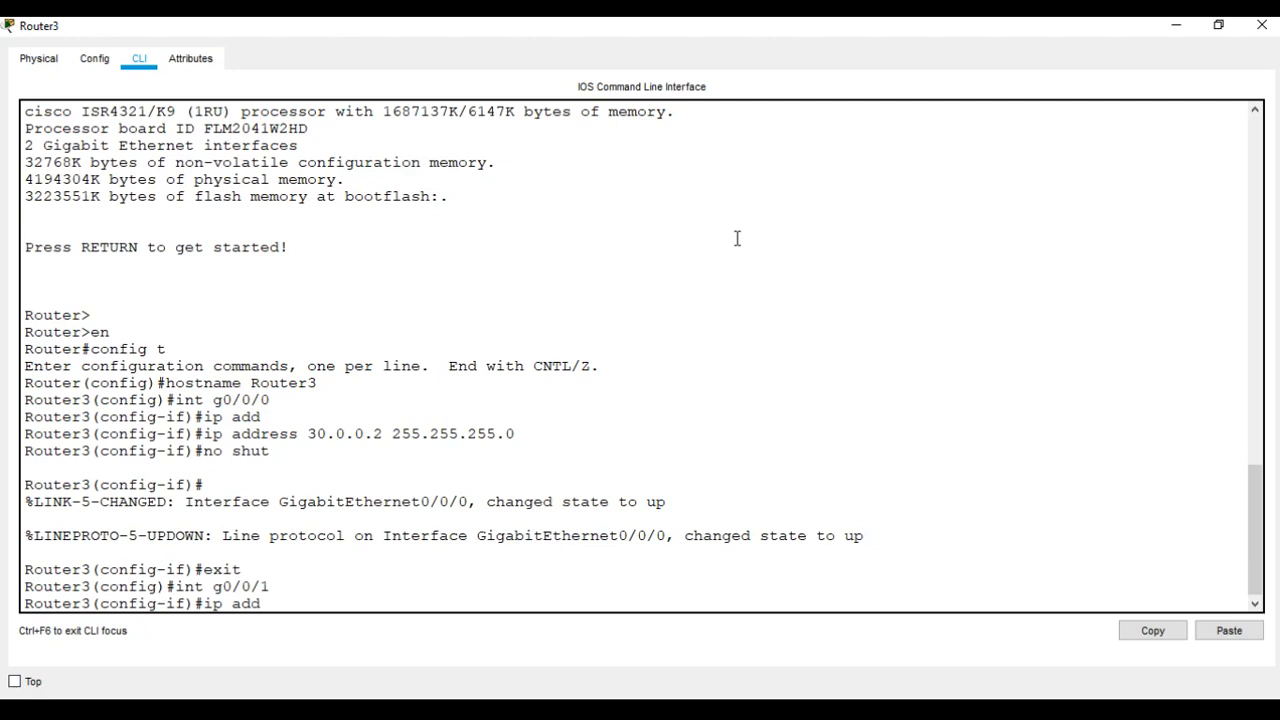
{"action": "key", "text": "Tab"}
{"action": "type", "text": "4"}
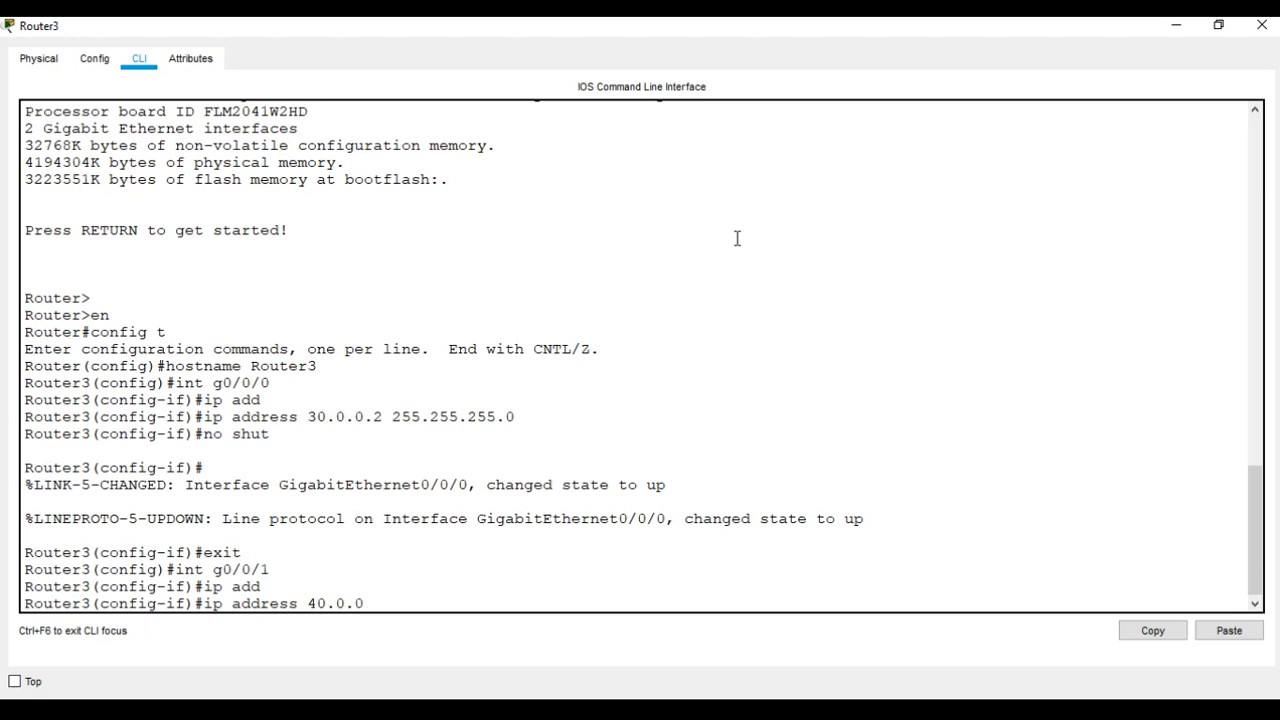
{"action": "type", "text": "0.0.0.1 255.255.255.0"}
{"action": "key", "text": "Return"}
- Enable Router3's interface g0/0/1 with no shut and return to privileged mode with end
{"action": "type", "text": "no"}
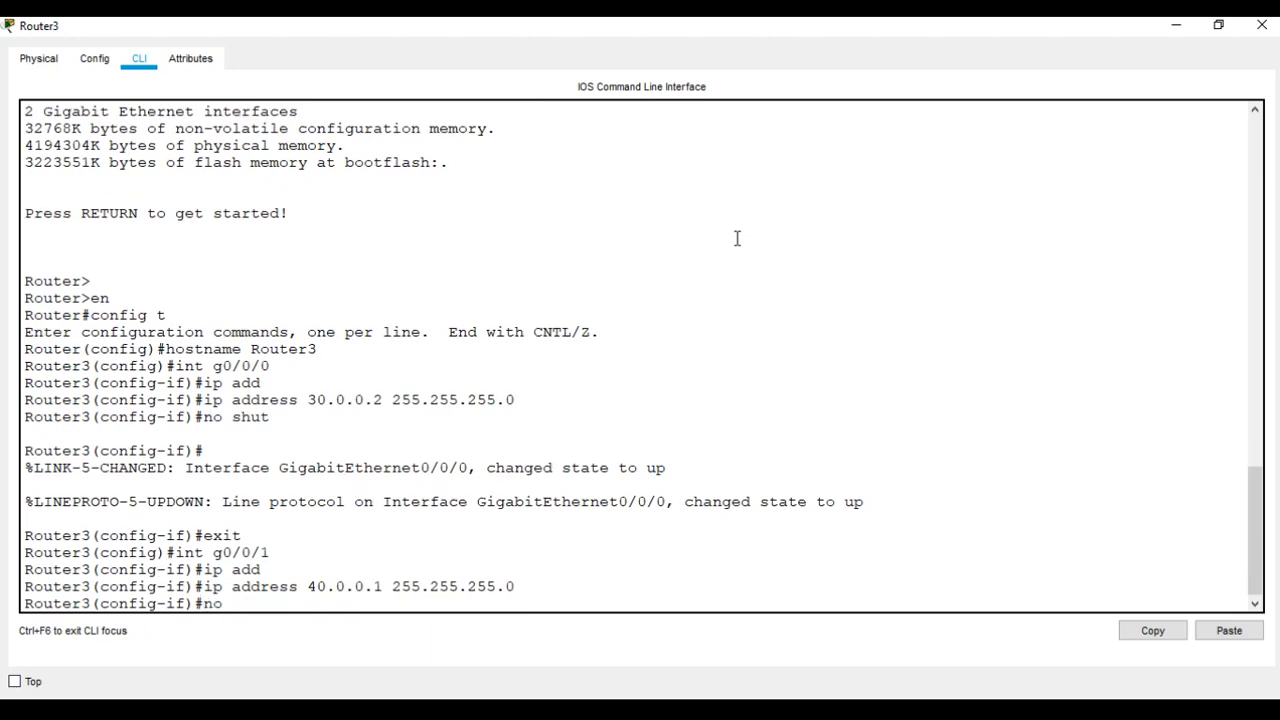
{"action": "type", "text": " shut"}
{"action": "key", "text": "Return"}
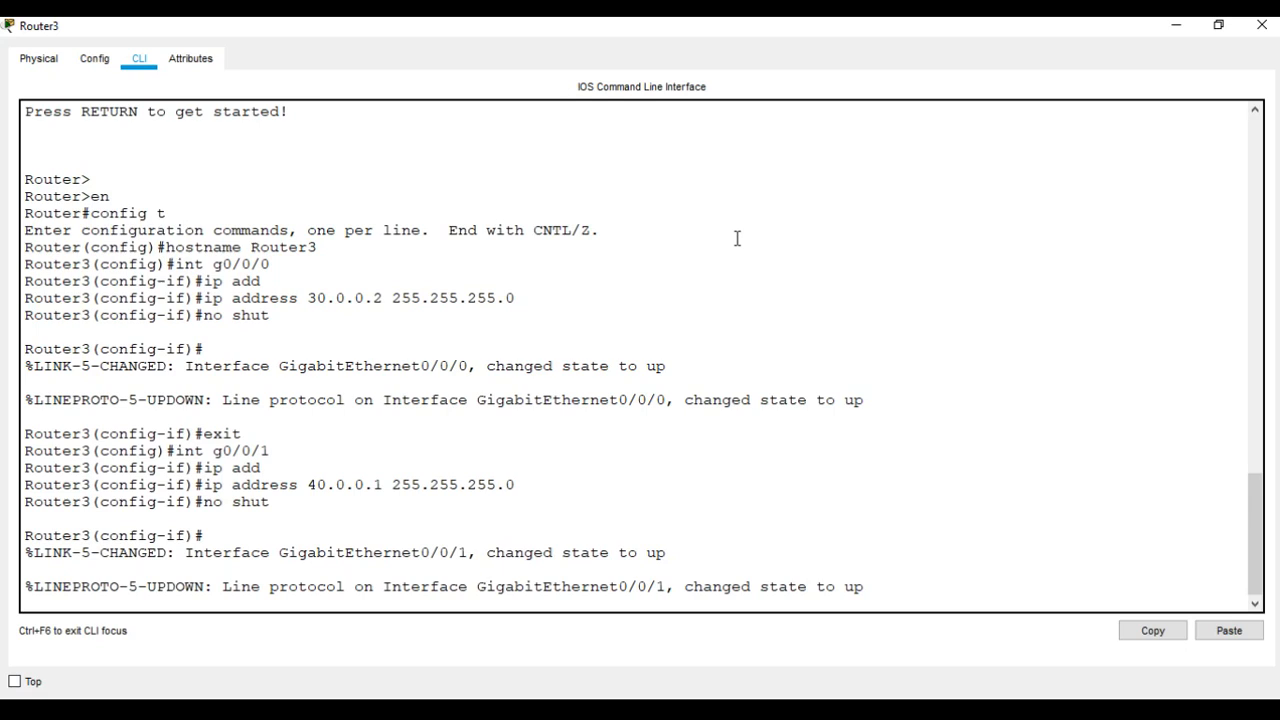
{"action": "key", "text": "Return"}
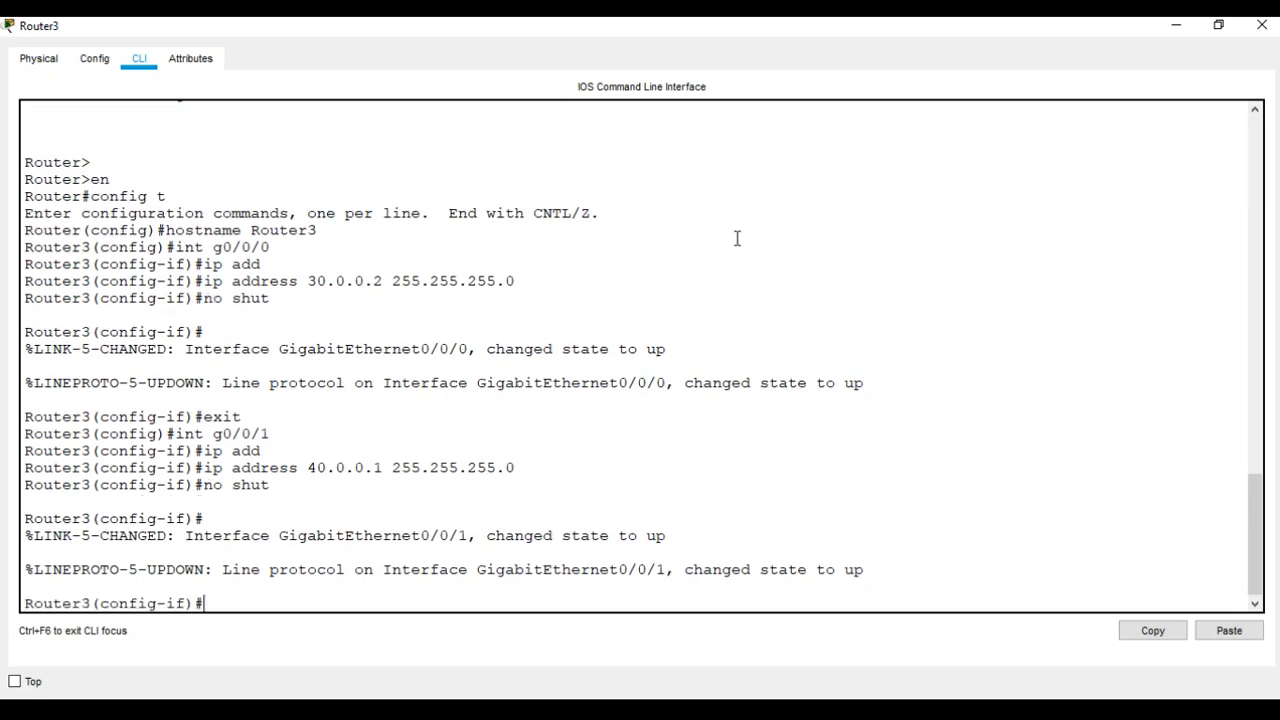
{"action": "type", "text": "end"}
{"action": "key", "text": "Return"}
{"action": "key", "text": "Return"}
- Run sh ip int brief on Router3 and examine the address, status and protocol of both Gigabit interfaces
{"action": "type", "text": "sh"}
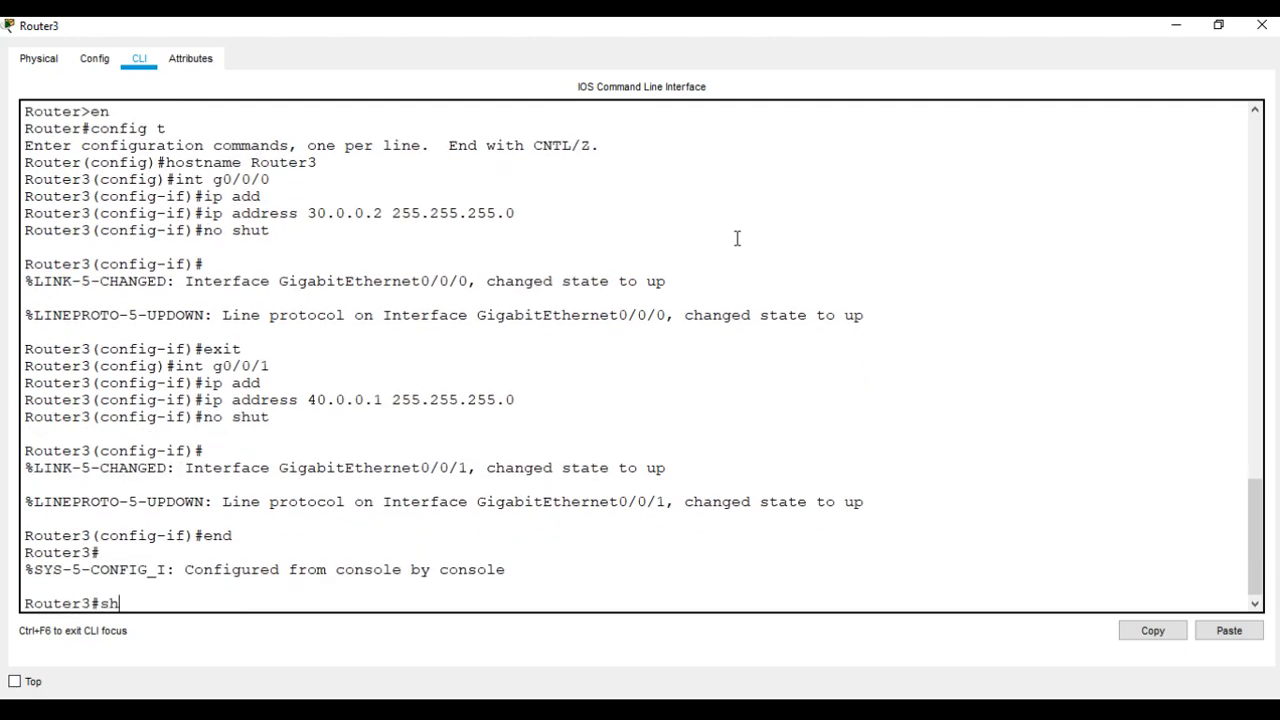
{"action": "type", "text": " ip i"}
{"action": "type", "text": "nt be"}
{"action": "type", "text": "r"}
{"action": "type", "text": "rief"}
{"action": "key", "text": "Return"}
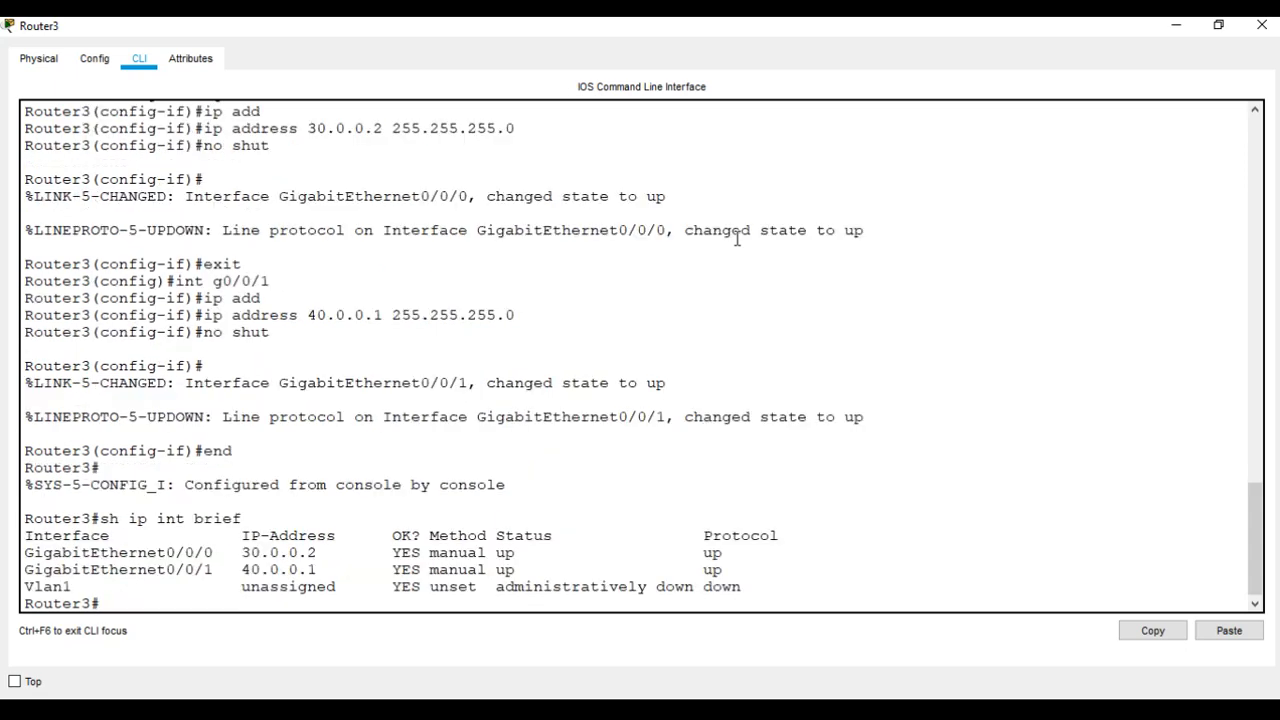
{"action": "left_click_drag", "start_coordinate": [23, 552], "coordinate": [754, 573]}
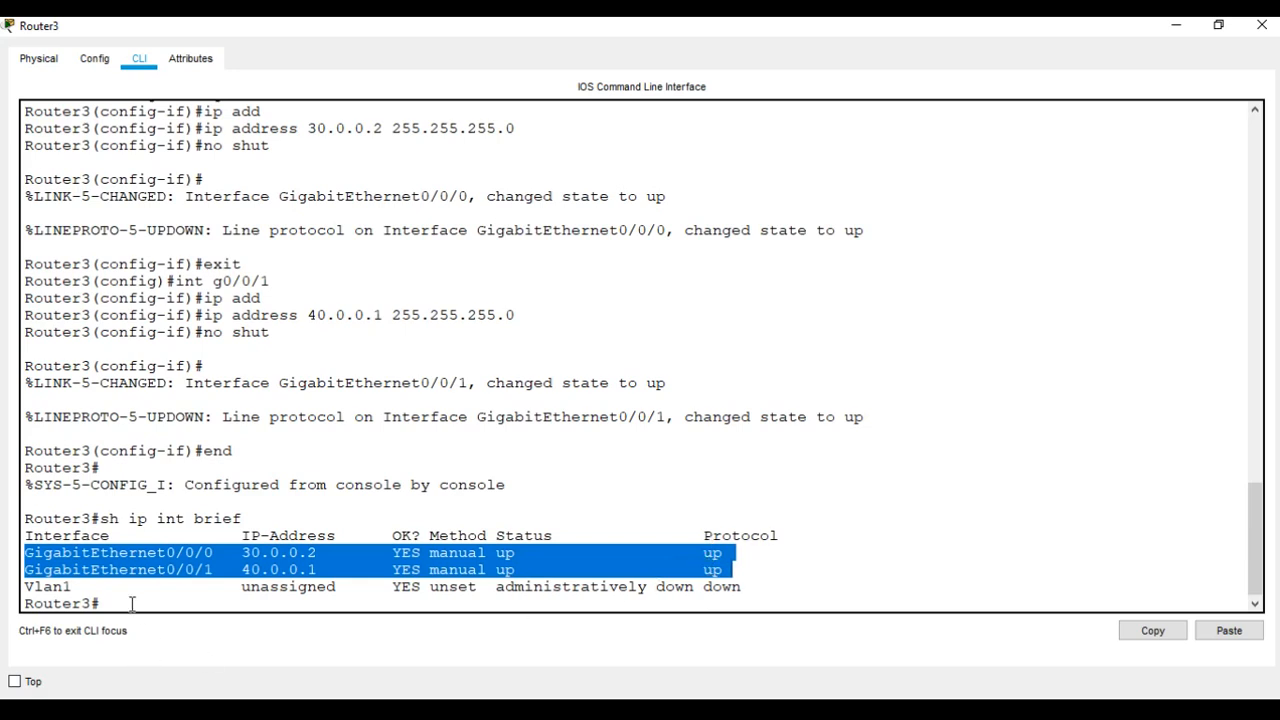
{"action": "left_click", "coordinate": [100, 605]}
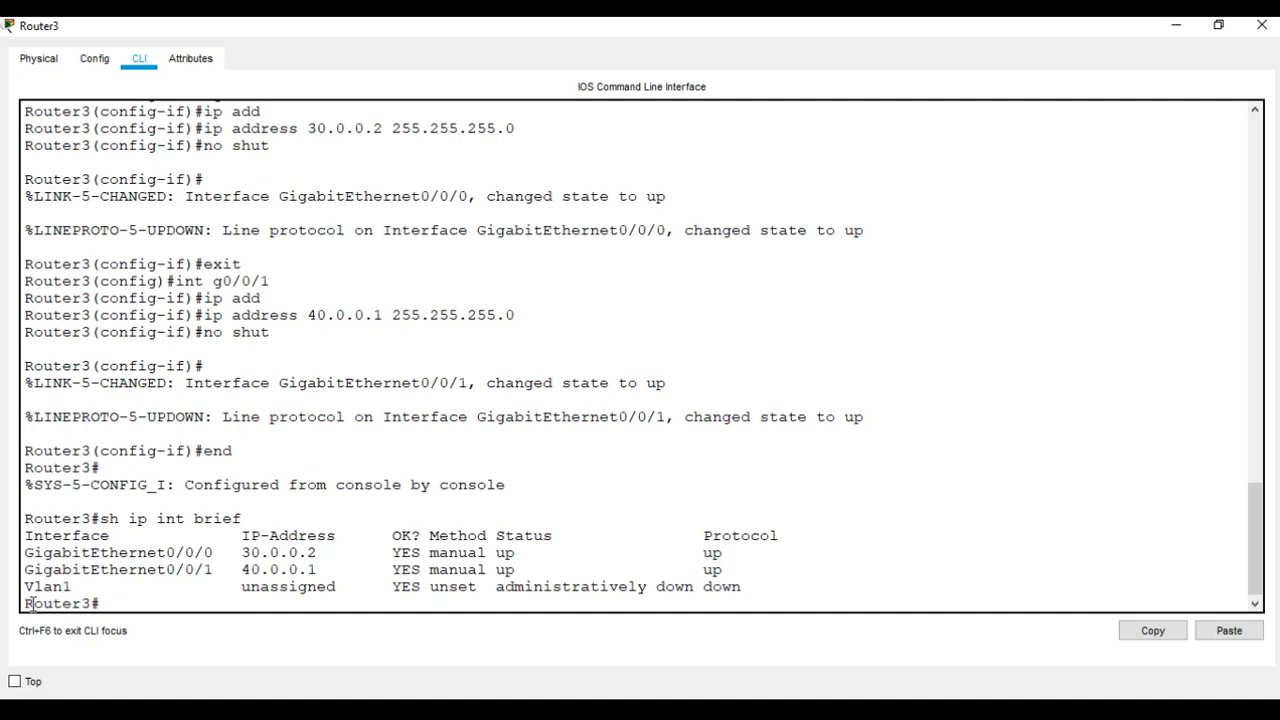
- Save Router3's configuration with wr and close the router's window
{"action": "left_click_drag", "start_coordinate": [25, 605], "coordinate": [106, 603]}
{"action": "left_click", "coordinate": [107, 603]}
{"action": "type", "text": "w"}
{"action": "key", "text": "Return"}
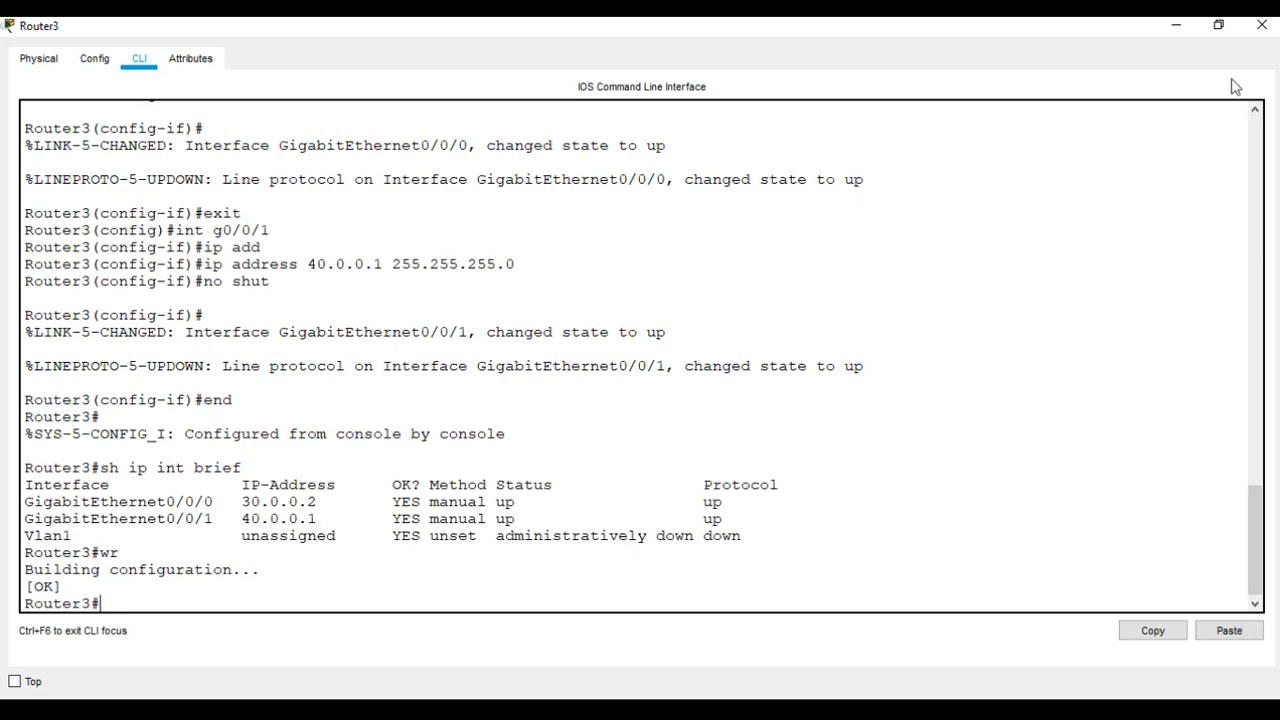
{"action": "left_click", "coordinate": [1262, 25]}
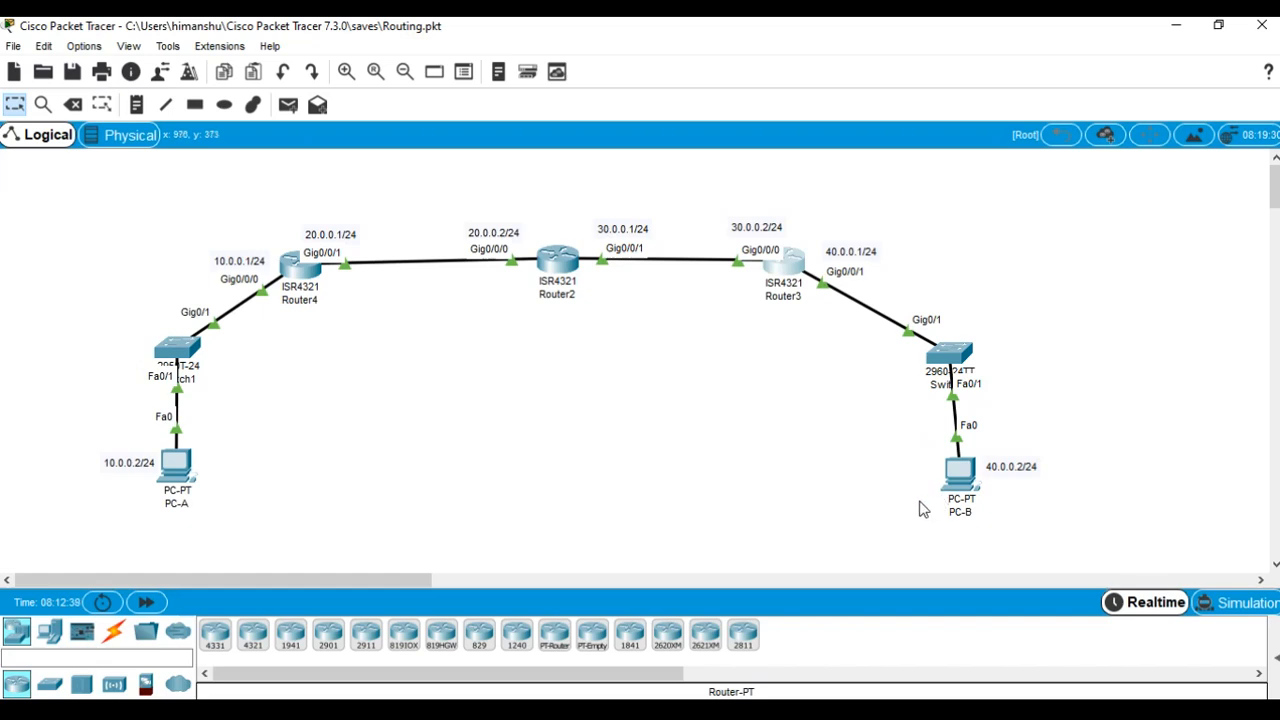
- Open PC-A's IP configuration and set its static IP address to 10.0.0.2
{"action": "left_click", "coordinate": [175, 475]}
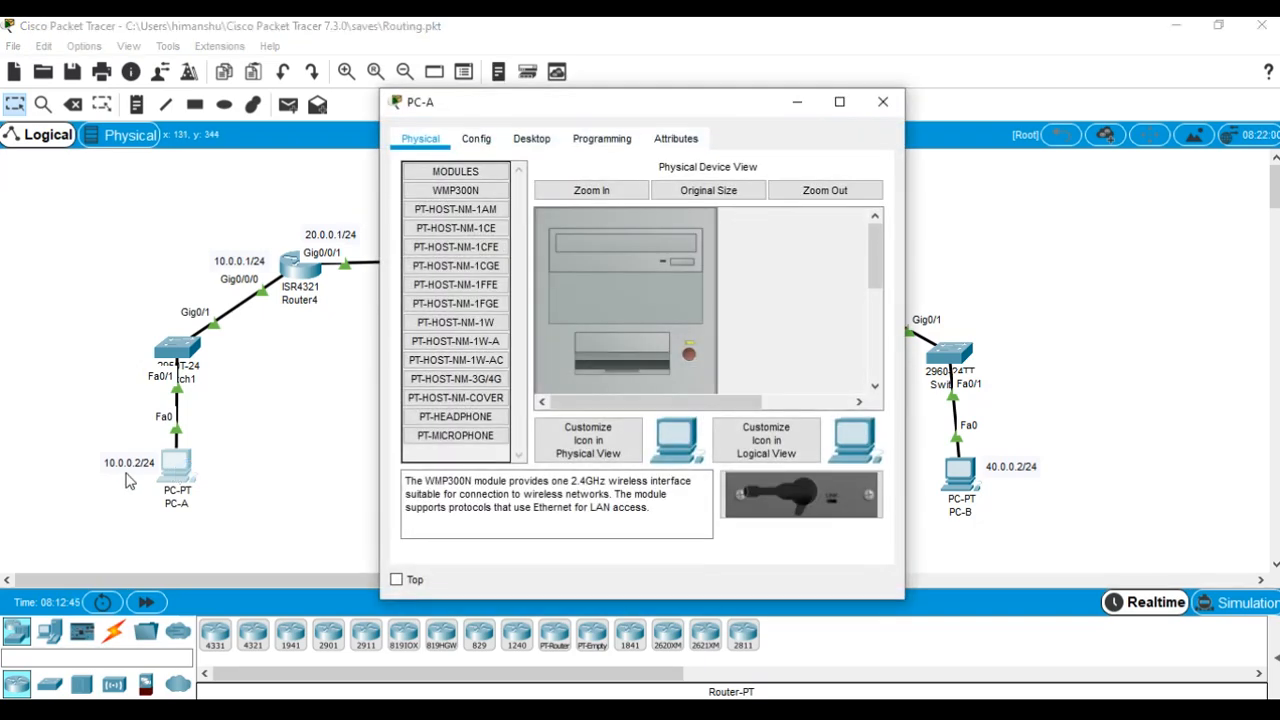
{"action": "left_click", "coordinate": [531, 145]}
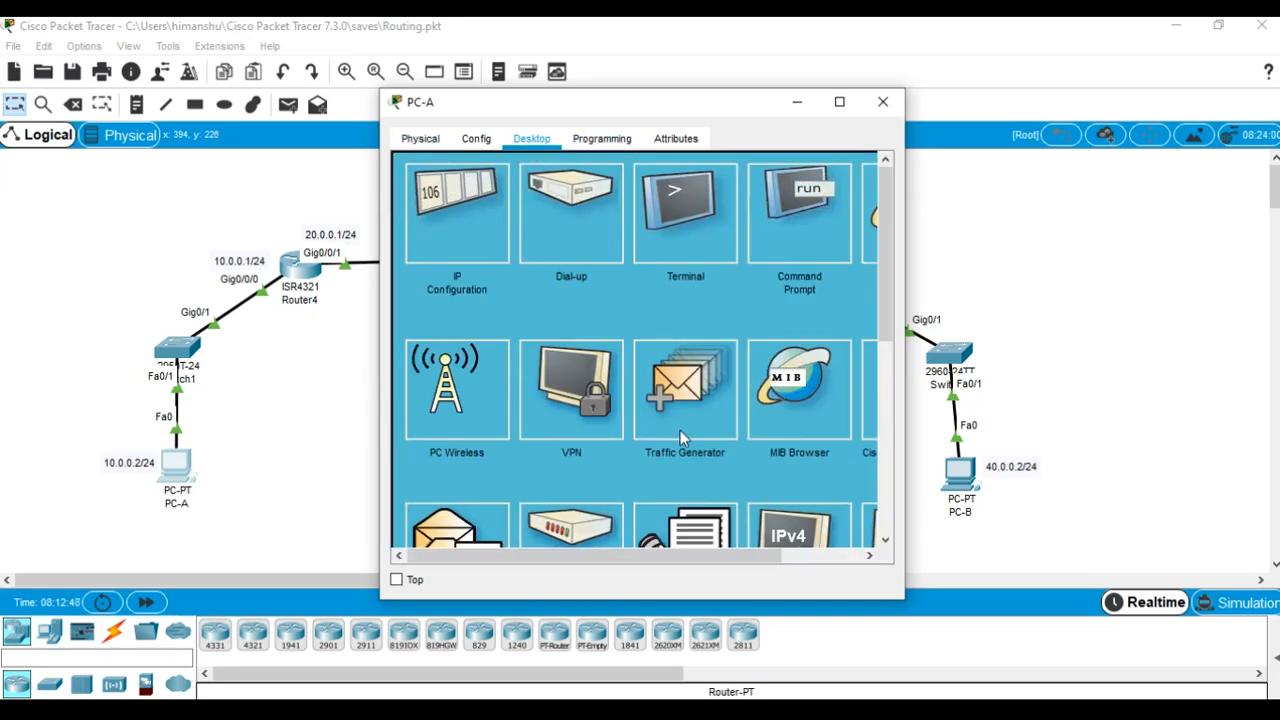
{"action": "left_click", "coordinate": [455, 200]}
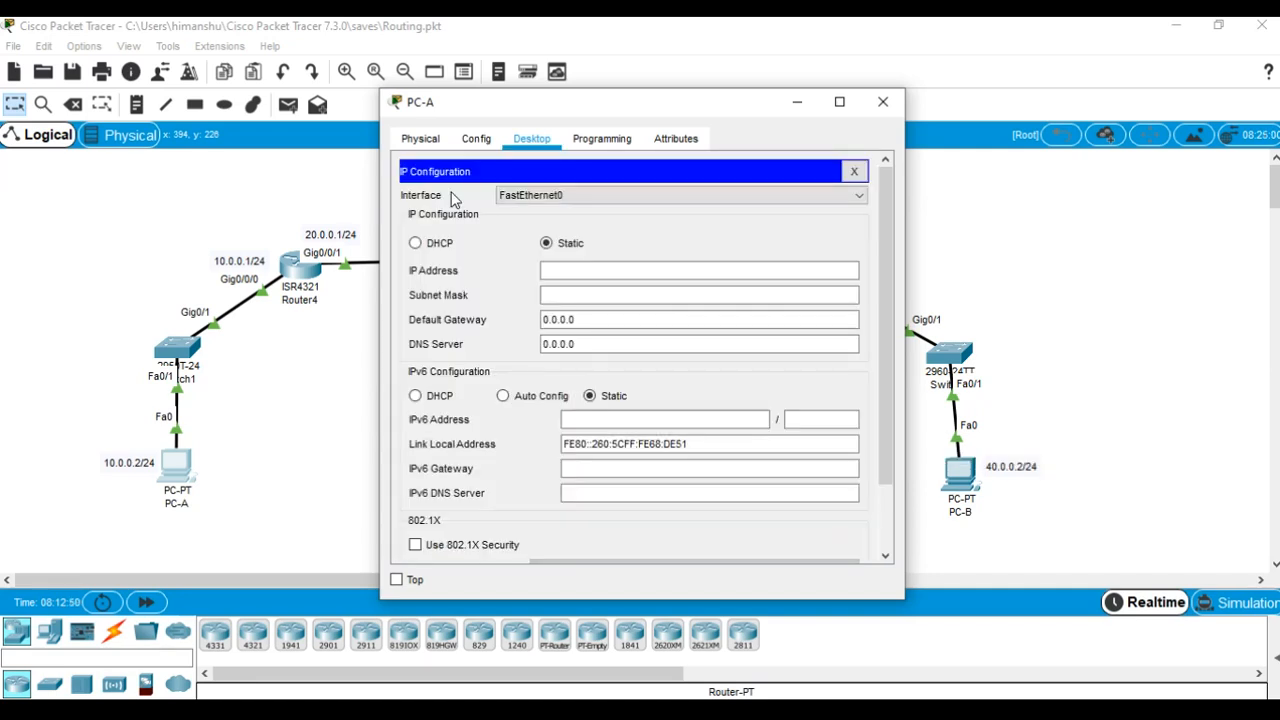
{"action": "left_click", "coordinate": [549, 273]}
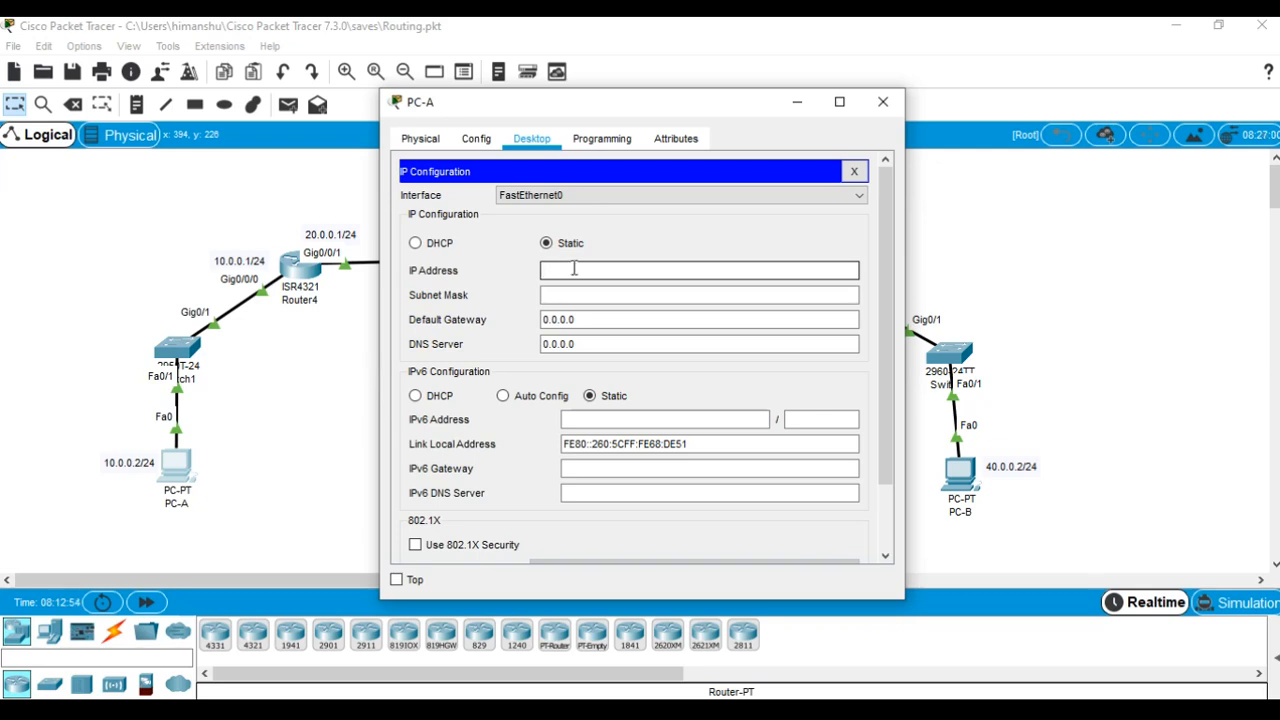
{"action": "type", "text": "10.0.0.2"}
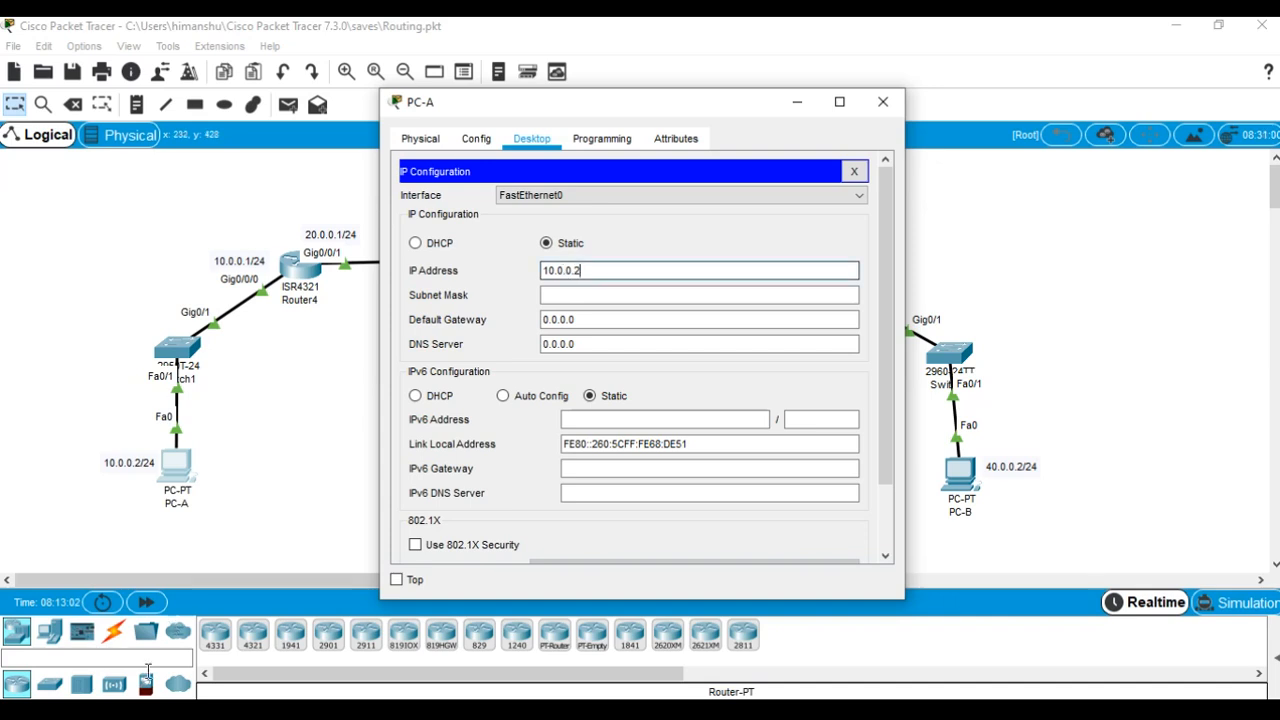
- Set PC-A's subnet mask to 255.255.255.0
{"action": "left_click", "coordinate": [566, 297]}
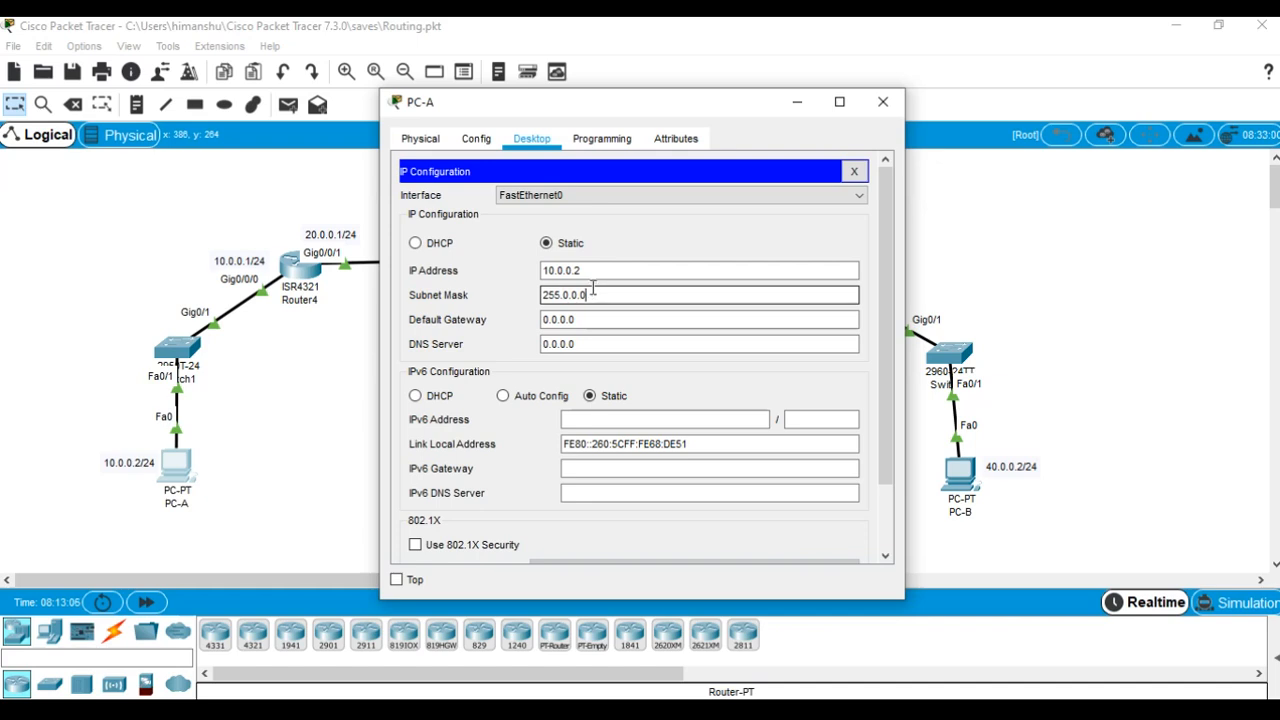
{"action": "key", "text": "BackSpace"}
{"action": "key", "text": "BackSpace"}
{"action": "key", "text": "BackSpace"}
{"action": "key", "text": "BackSpace"}
{"action": "type", "text": "255.255.0"}
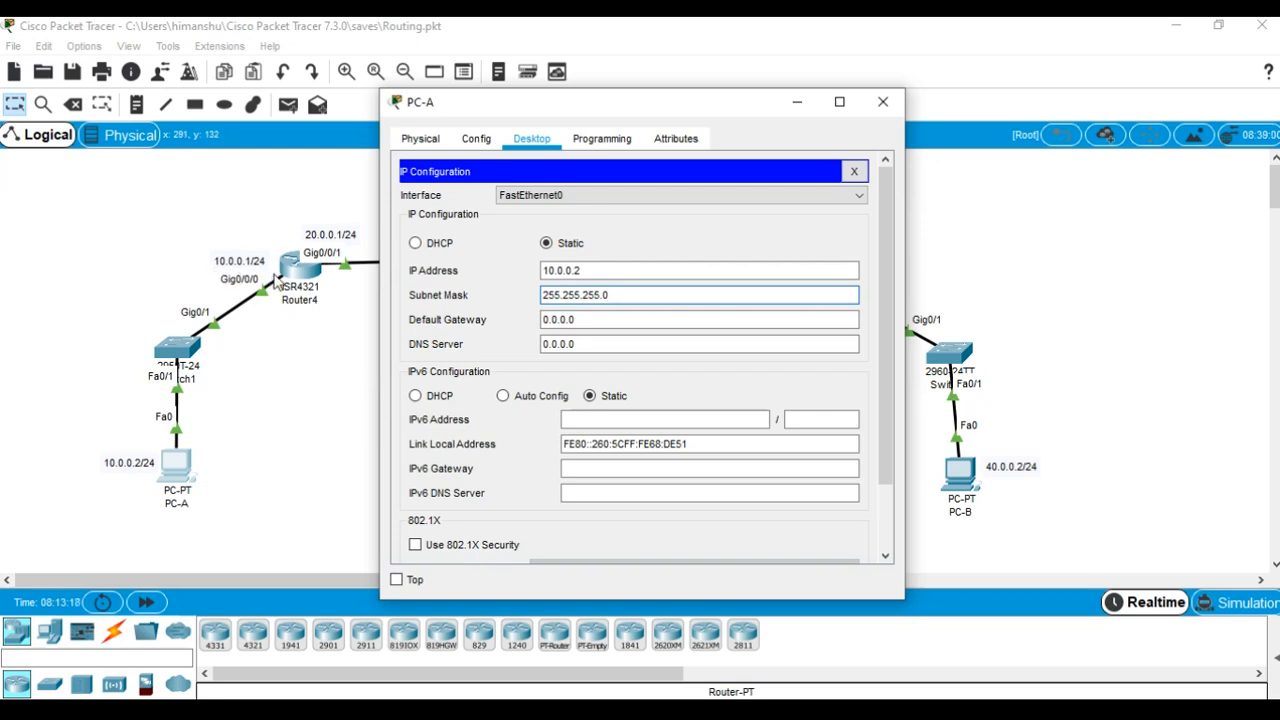
- Set PC-A's default gateway to 10.0.0.1, the address of Router4's Gig0/0/0 interface
{"action": "left_click", "coordinate": [574, 320]}
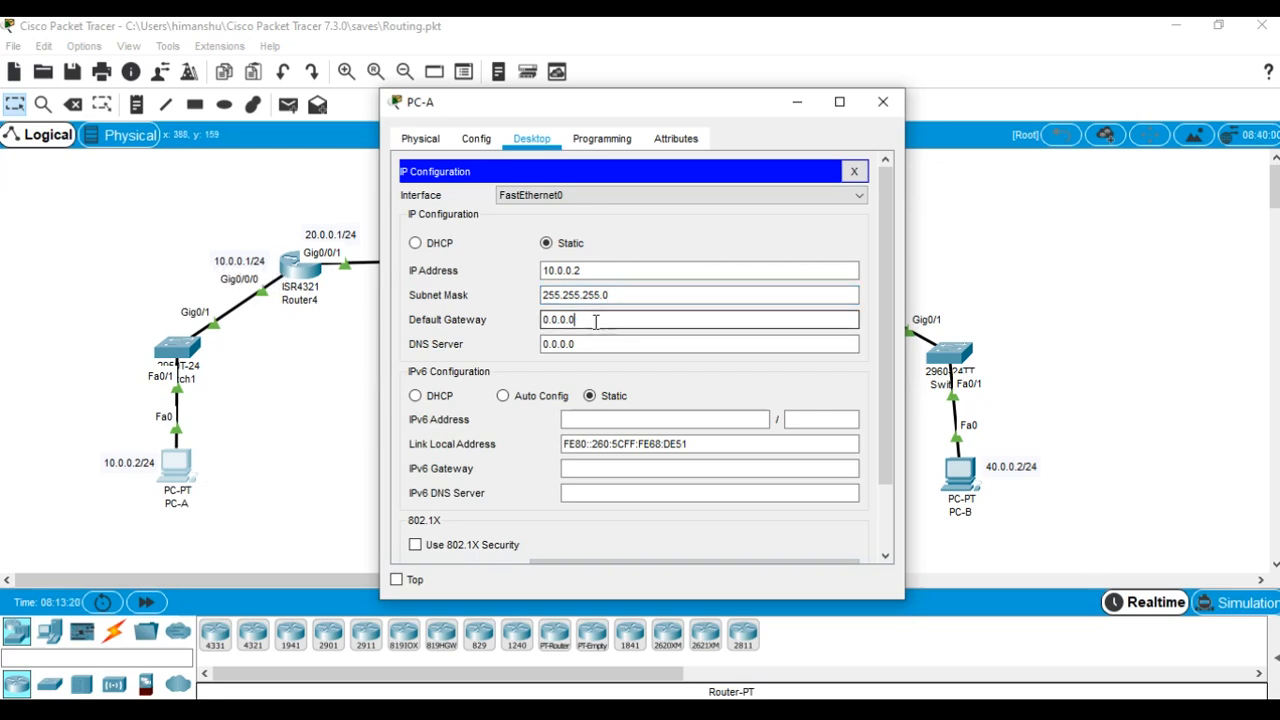
{"action": "left_click_drag", "start_coordinate": [572, 320], "coordinate": [520, 326]}
{"action": "type", "text": "1"}
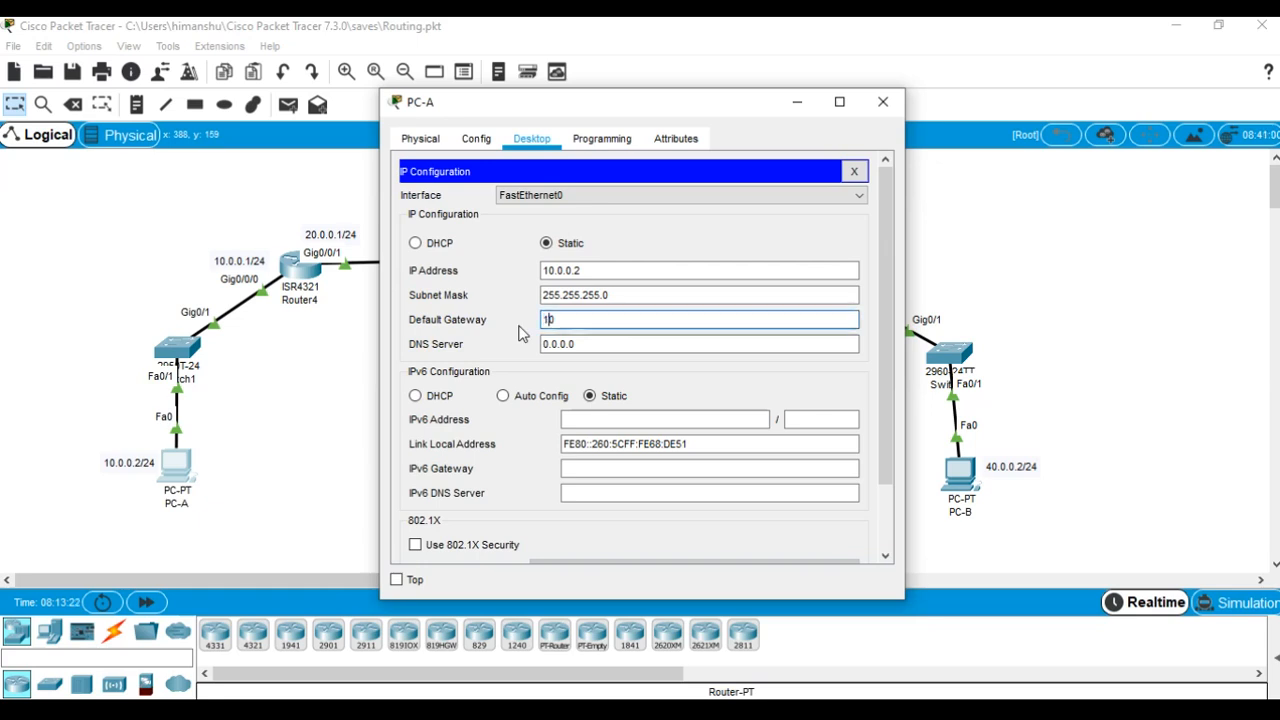
{"action": "type", "text": "0.0.0.1"}
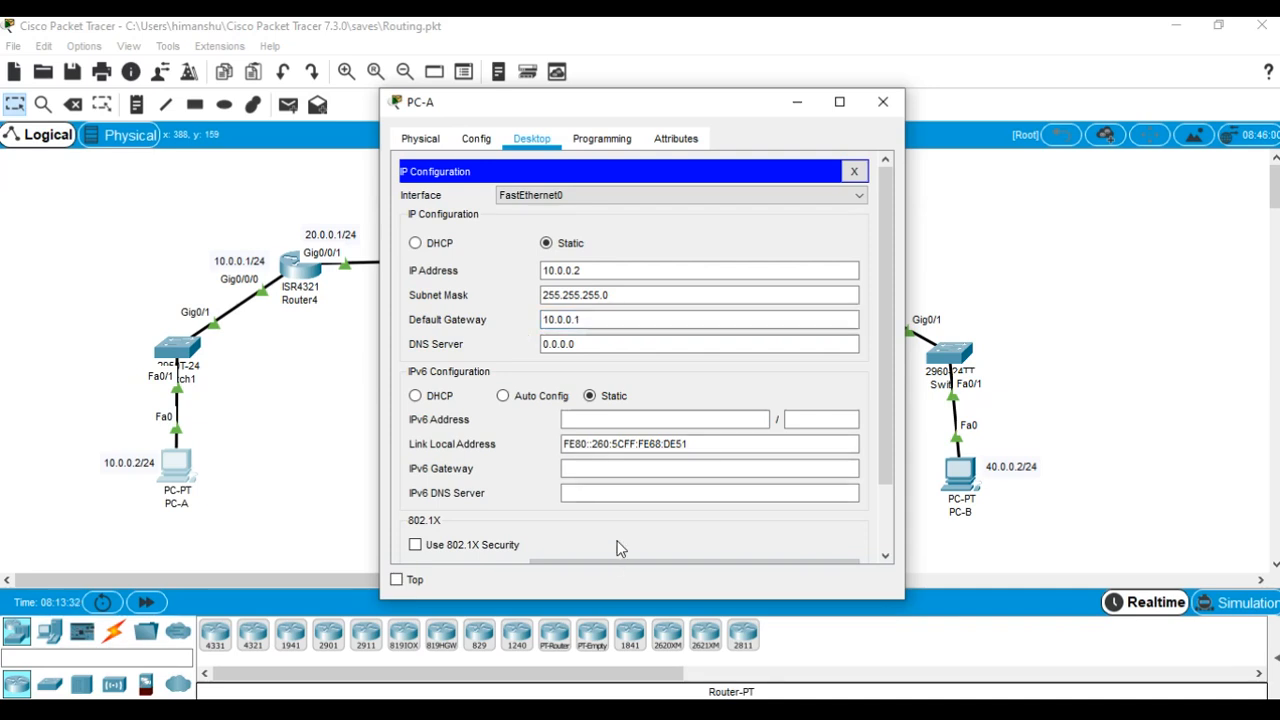
- Review PC-A's IP settings and its global gateway setting, and close the PC's window
{"action": "scroll", "coordinate": [617, 548], "scroll_direction": "down", "scroll_amount": 2}
{"action": "scroll", "coordinate": [617, 548], "scroll_direction": "up", "scroll_amount": 2}
{"action": "left_click", "coordinate": [425, 140]}
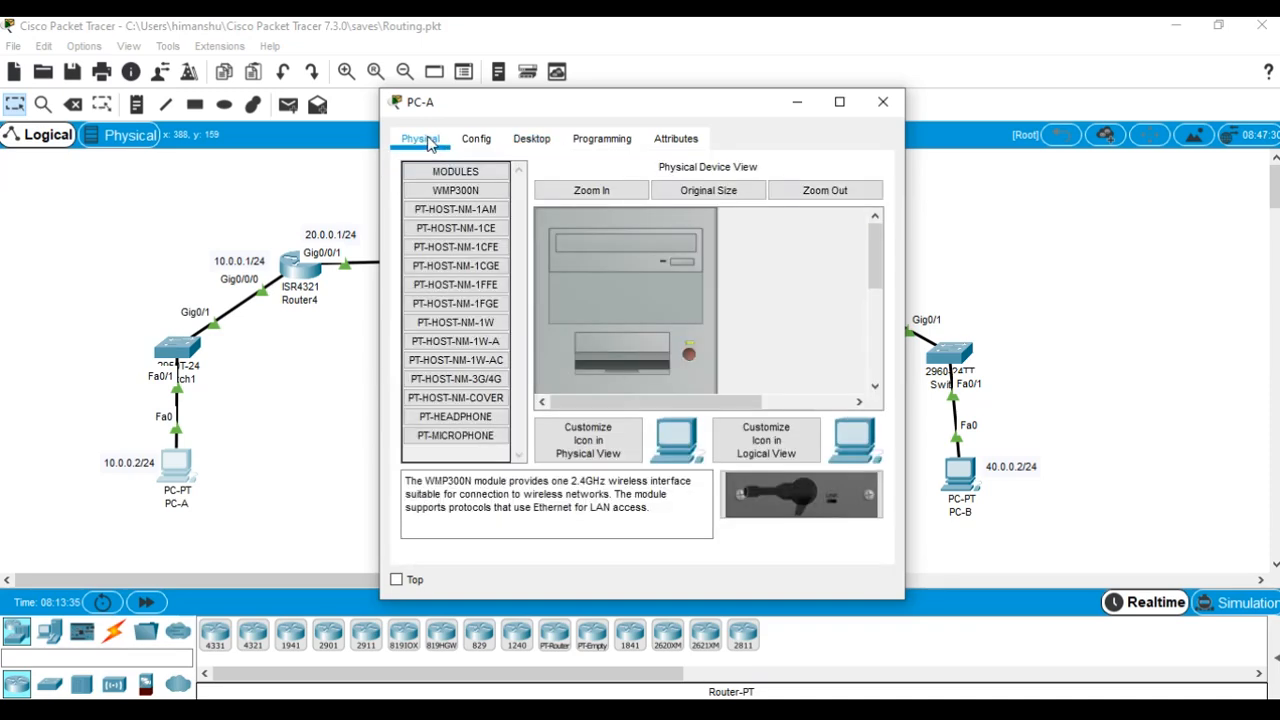
{"action": "left_click", "coordinate": [531, 139]}
{"action": "left_click", "coordinate": [475, 143]}
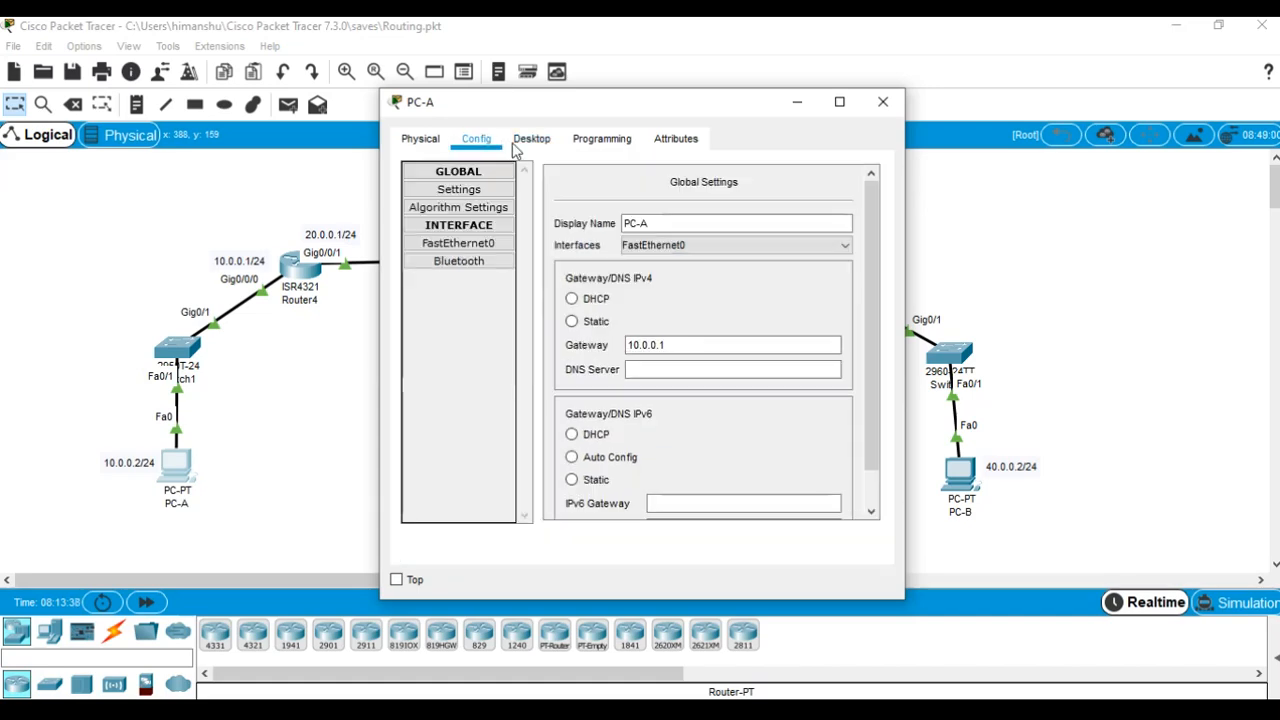
{"action": "left_click", "coordinate": [531, 139]}
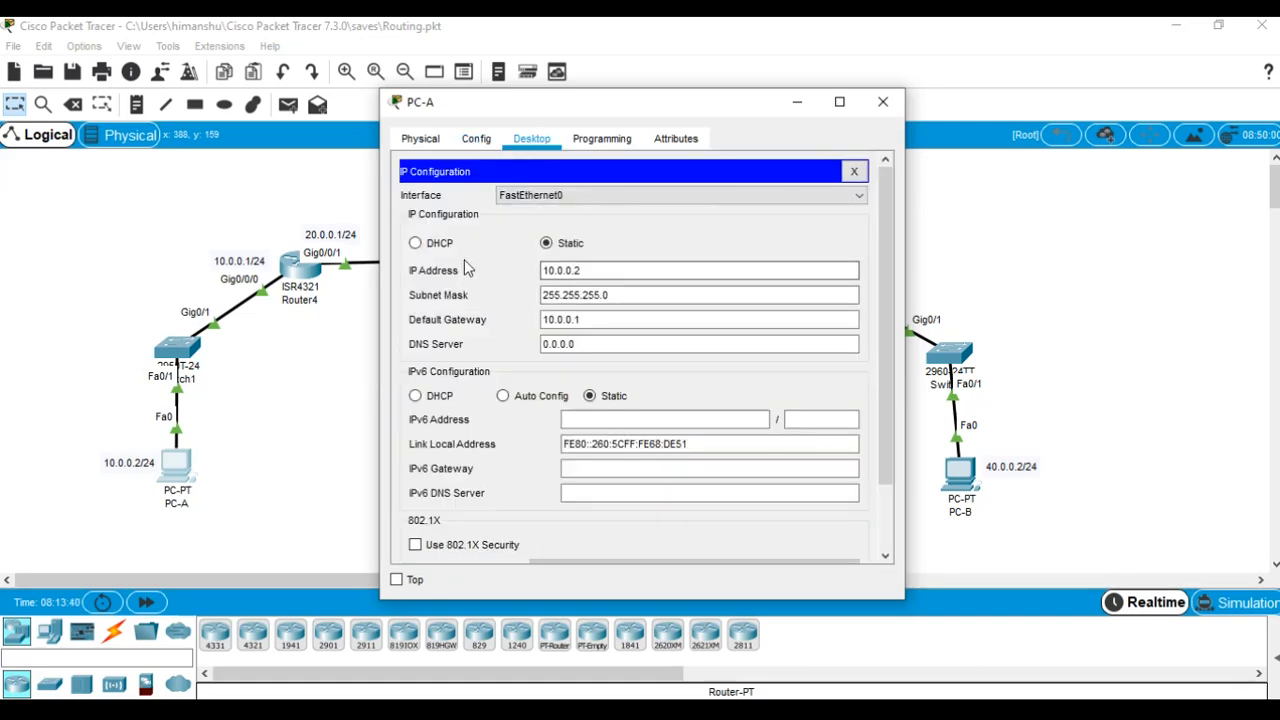
{"action": "left_click", "coordinate": [438, 140]}
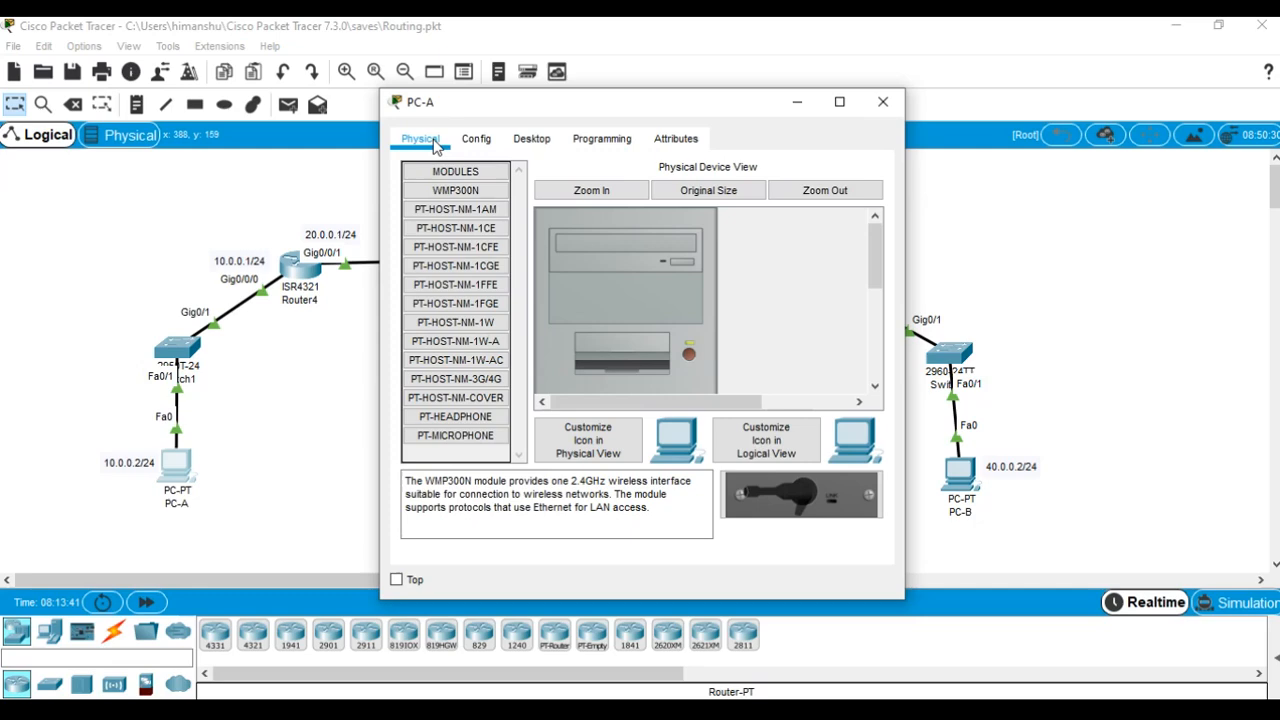
{"action": "left_click", "coordinate": [884, 104]}
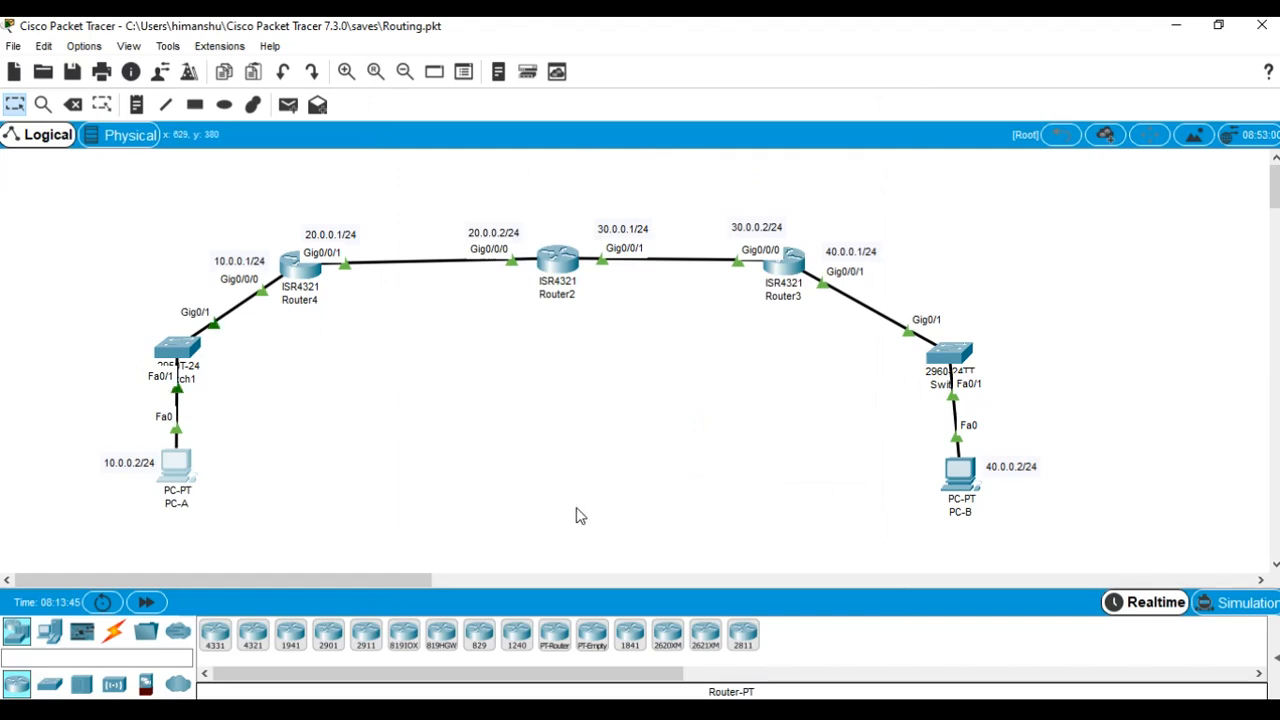
- Open PC-B's IP configuration and set its static IP address to 40.0.0.2
{"action": "left_click", "coordinate": [964, 480]}
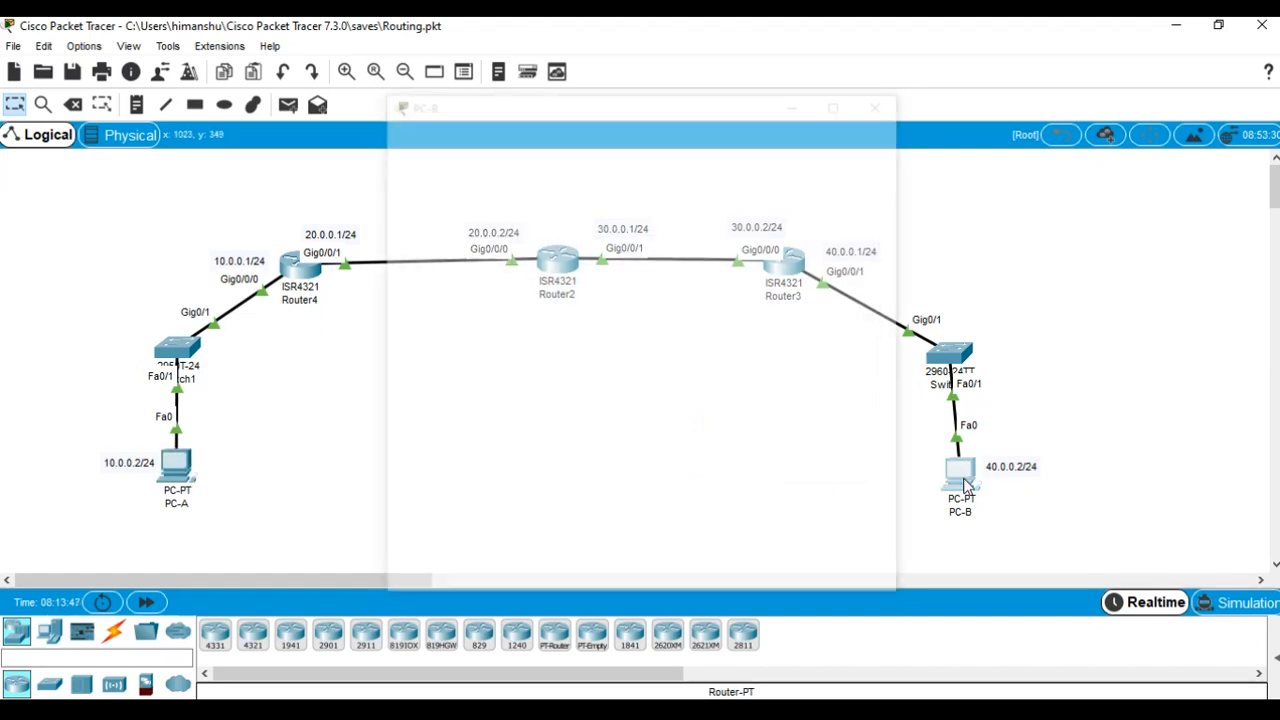
{"action": "left_click", "coordinate": [958, 485]}
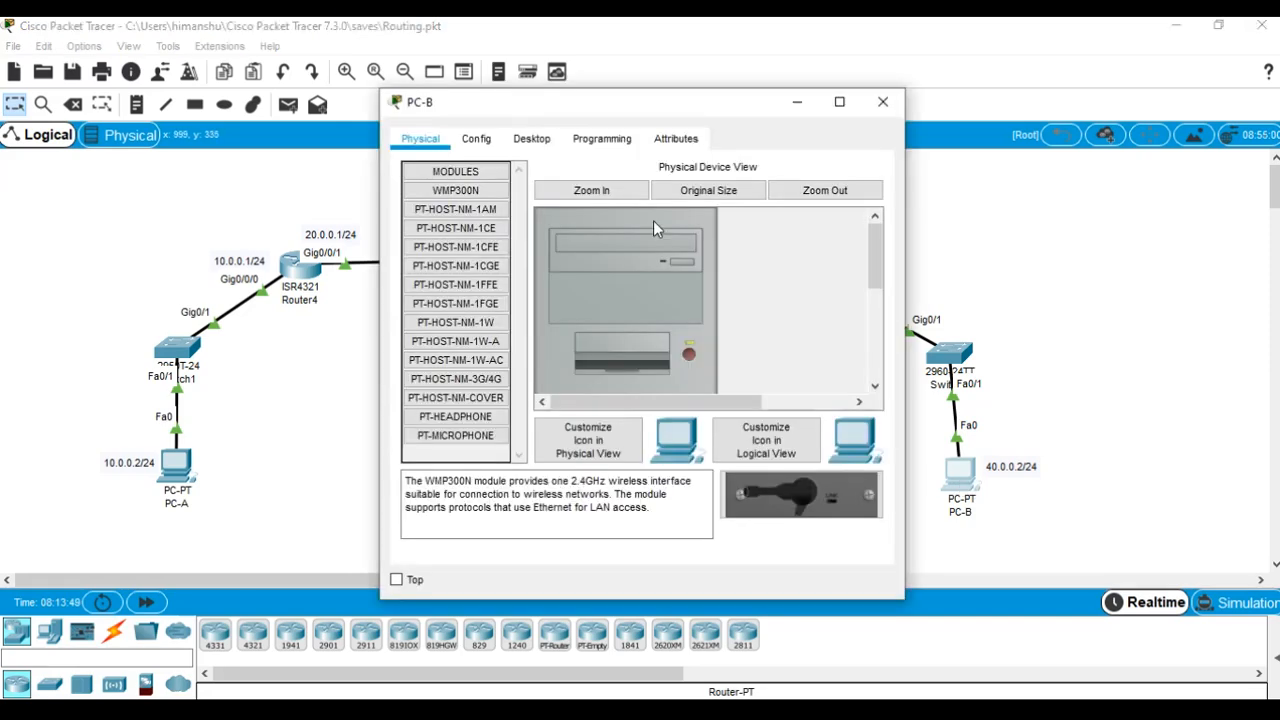
{"action": "left_click", "coordinate": [535, 140]}
{"action": "left_click", "coordinate": [472, 195]}
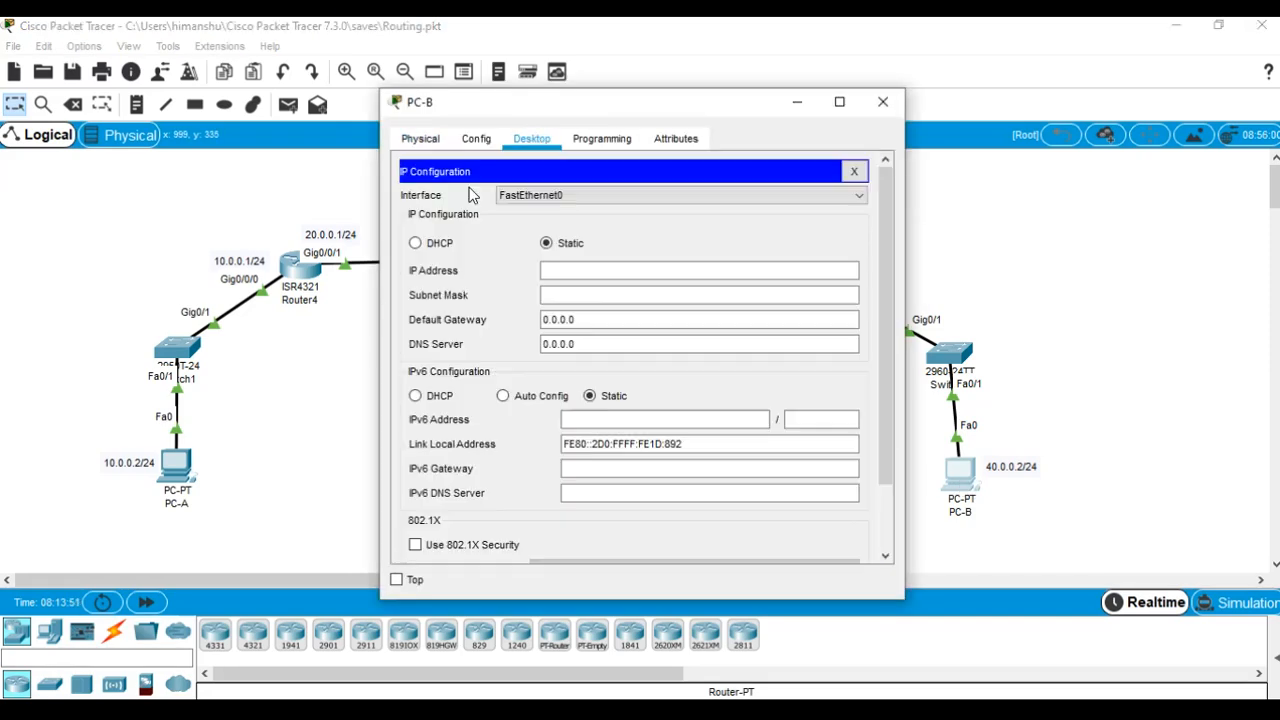
{"action": "left_click", "coordinate": [563, 269]}
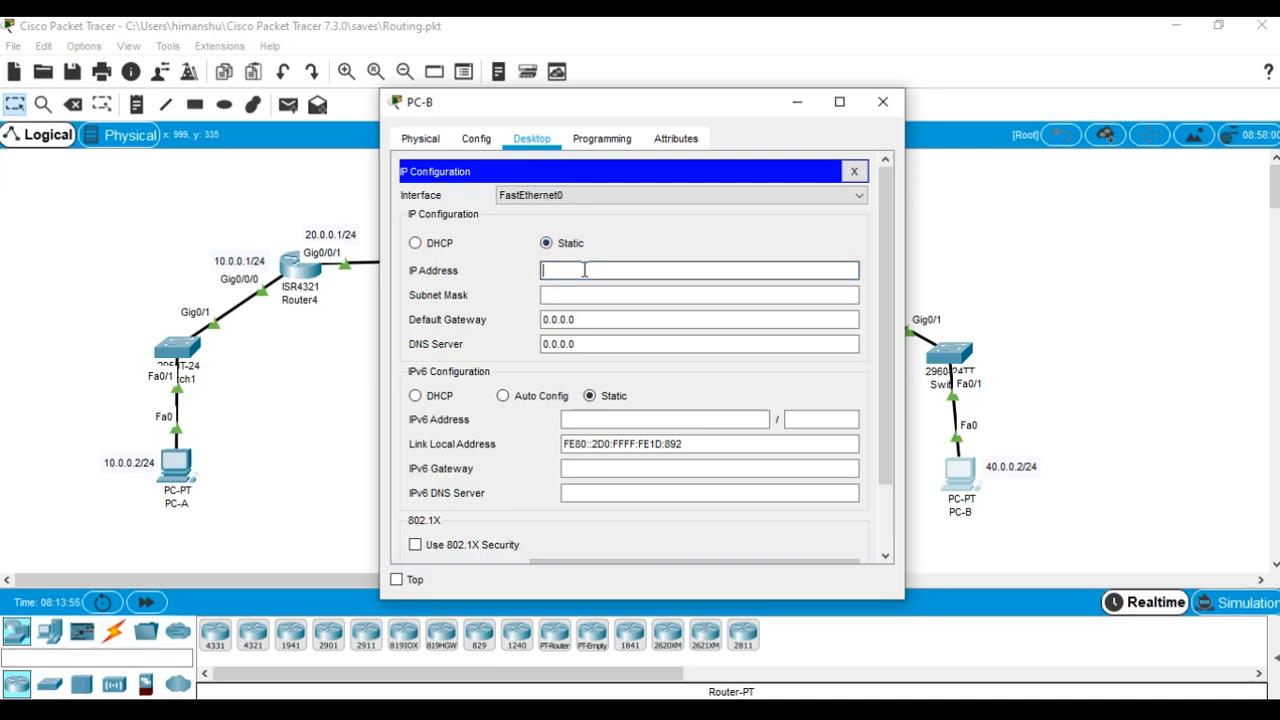
{"action": "type", "text": "40.0.0.2"}
- Set PC-B's subnet mask to 255.255.255.0
{"action": "left_click", "coordinate": [633, 296]}
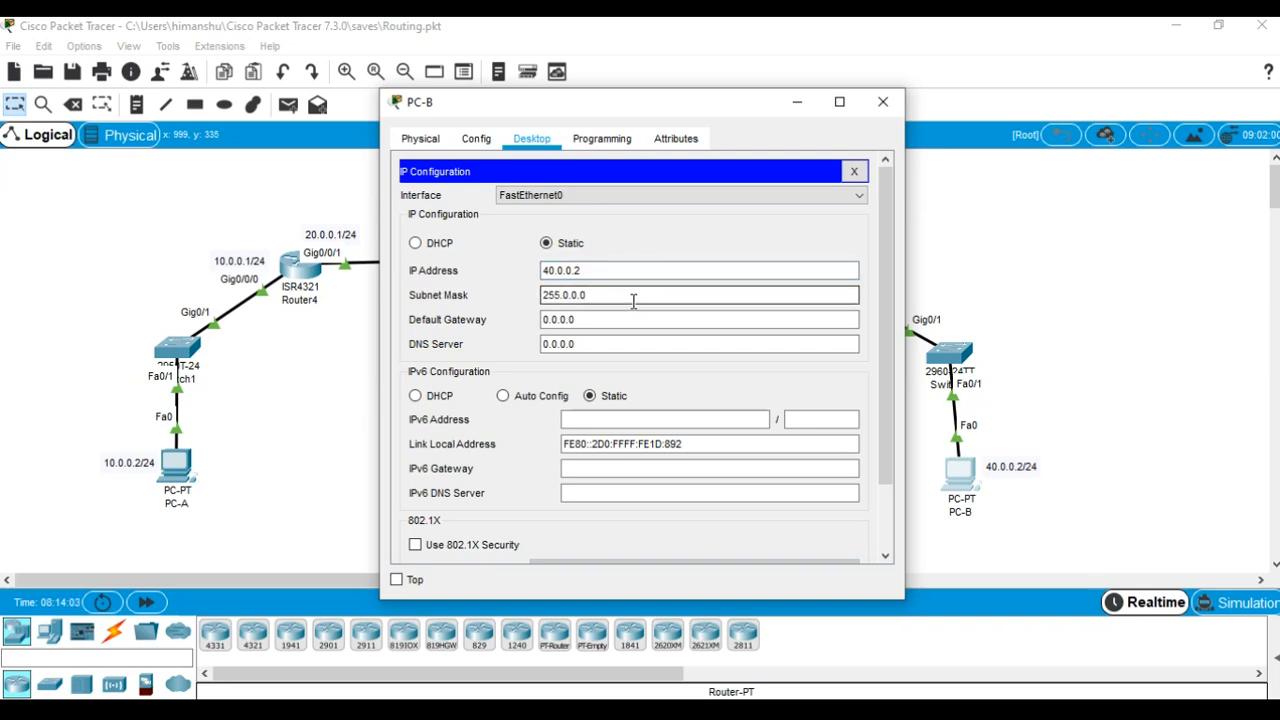
{"action": "key", "text": "BackSpace"}
{"action": "key", "text": "BackSpace"}
{"action": "key", "text": "BackSpace"}
{"action": "type", "text": "255.255.0"}
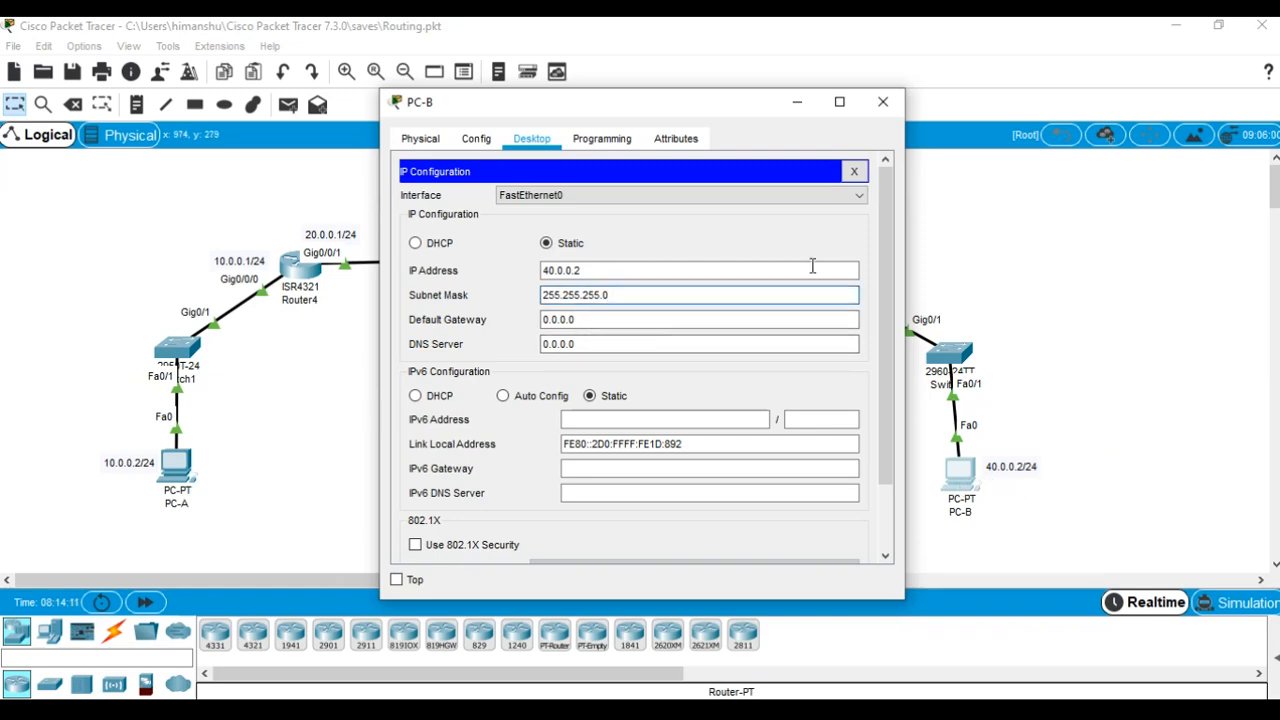
- Set PC-B's default gateway to 40.0.0.1, the address of Router3's Gig0/0/1 interface
{"action": "left_click_drag", "start_coordinate": [740, 110], "coordinate": [568, 141]}
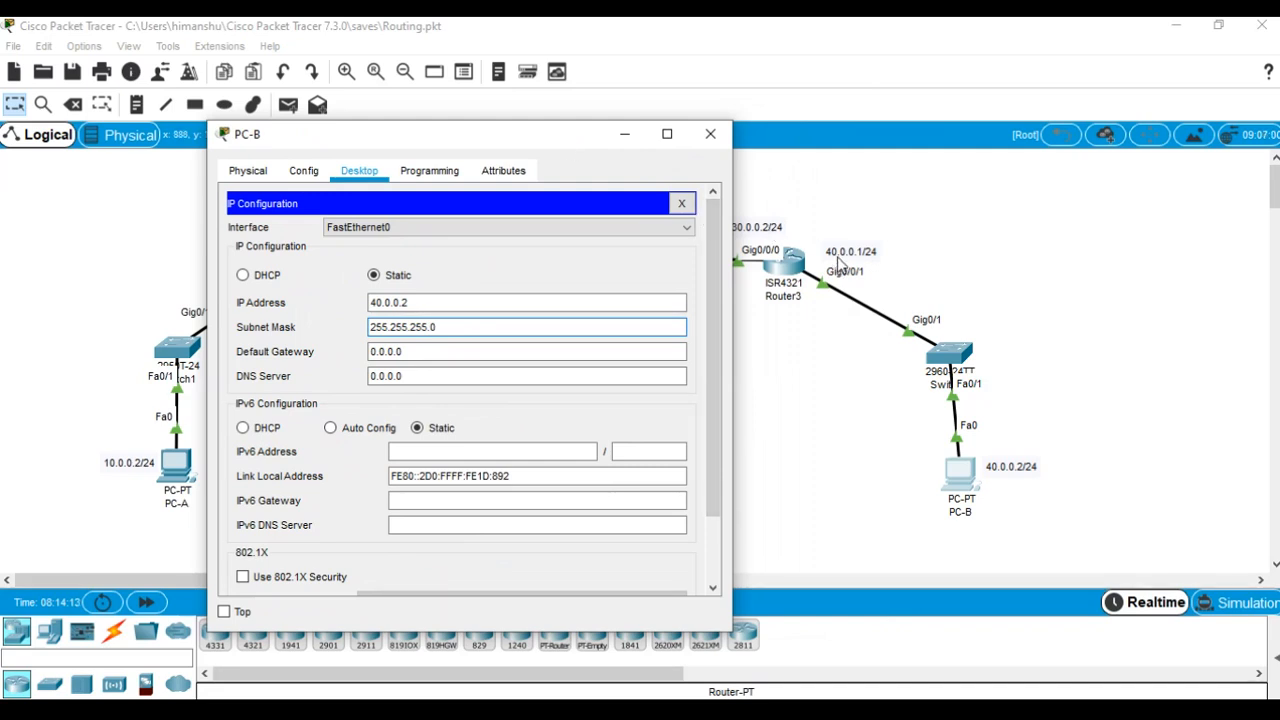
{"action": "left_click", "coordinate": [418, 351]}
{"action": "key", "text": "BackSpace"}
{"action": "key", "text": "BackSpace"}
{"action": "key", "text": "BackSpace"}
{"action": "key", "text": "BackSpace"}
{"action": "key", "text": "BackSpace"}
{"action": "type", "text": "40.0."}
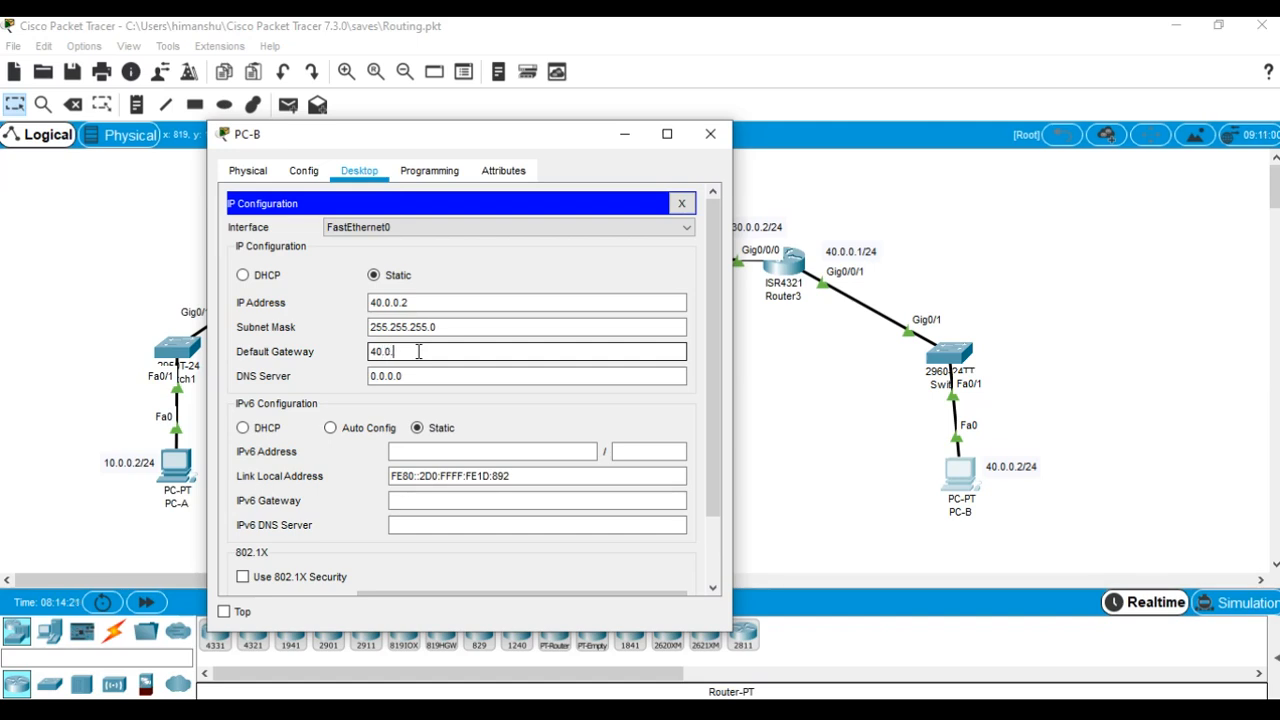
{"action": "type", "text": "0."}
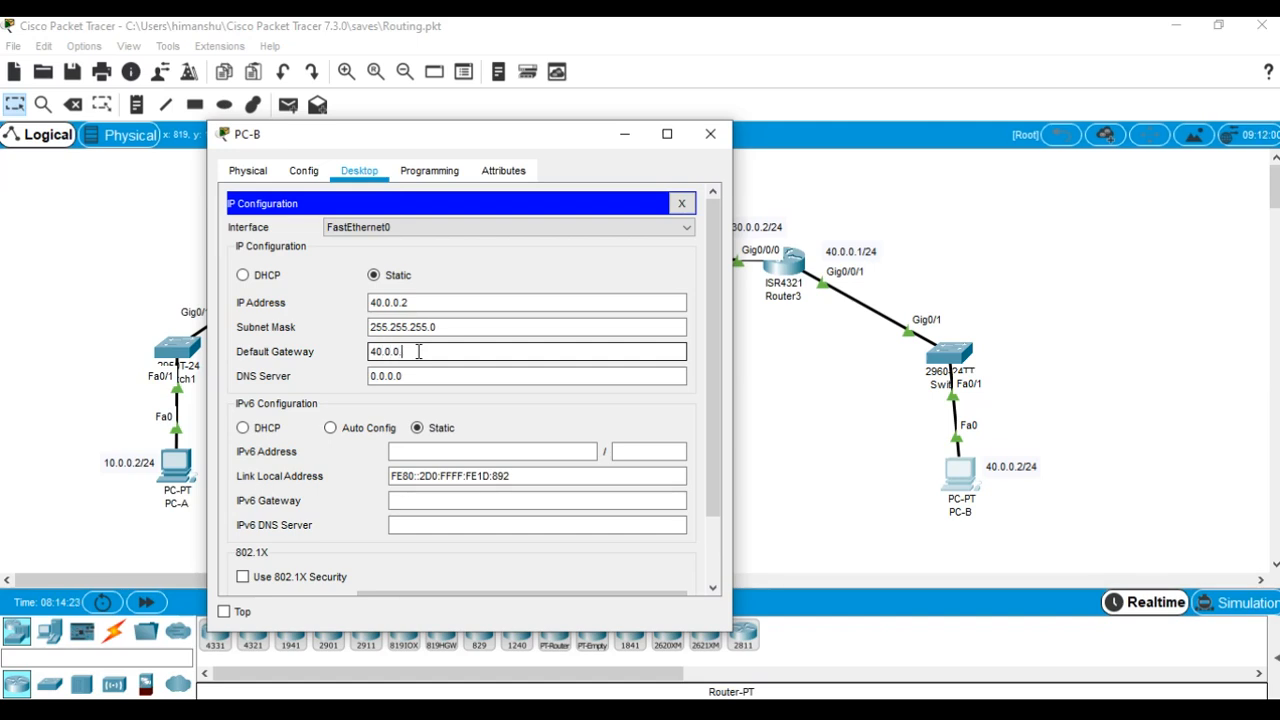
{"action": "type", "text": "1"}
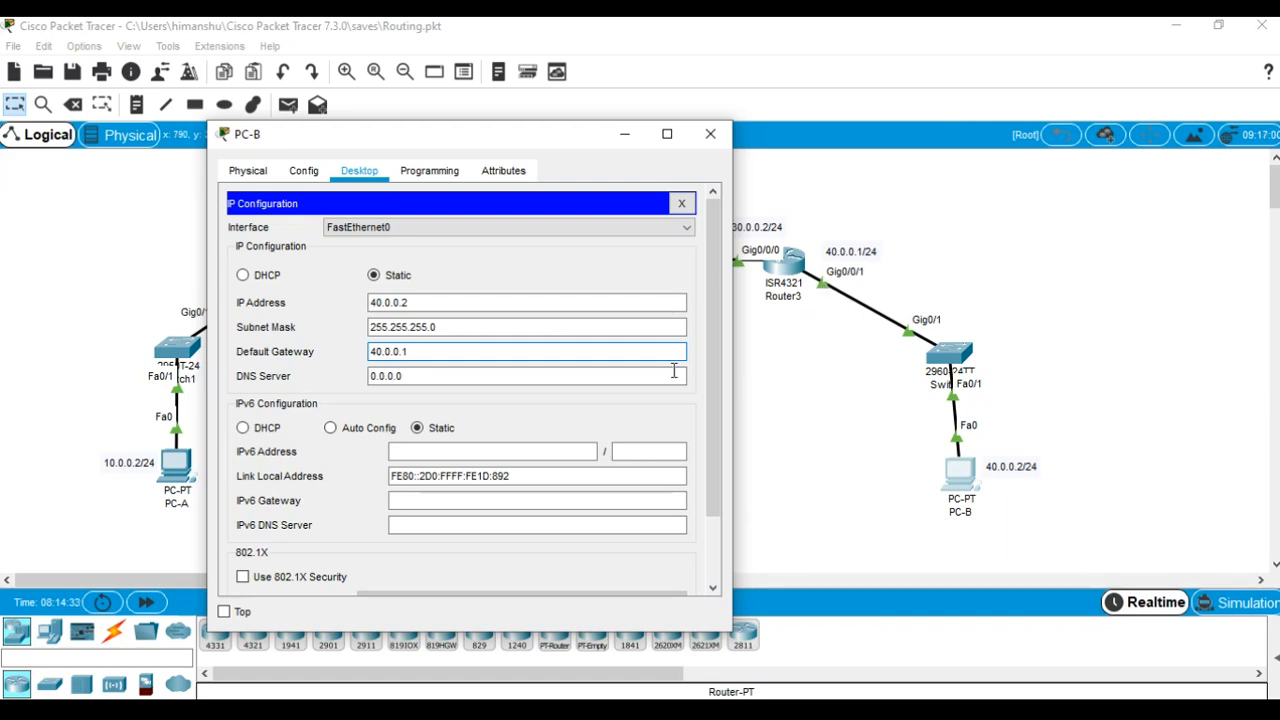
- Check PC-B's IP settings once more and close the PC's window
{"action": "left_click", "coordinate": [248, 171]}
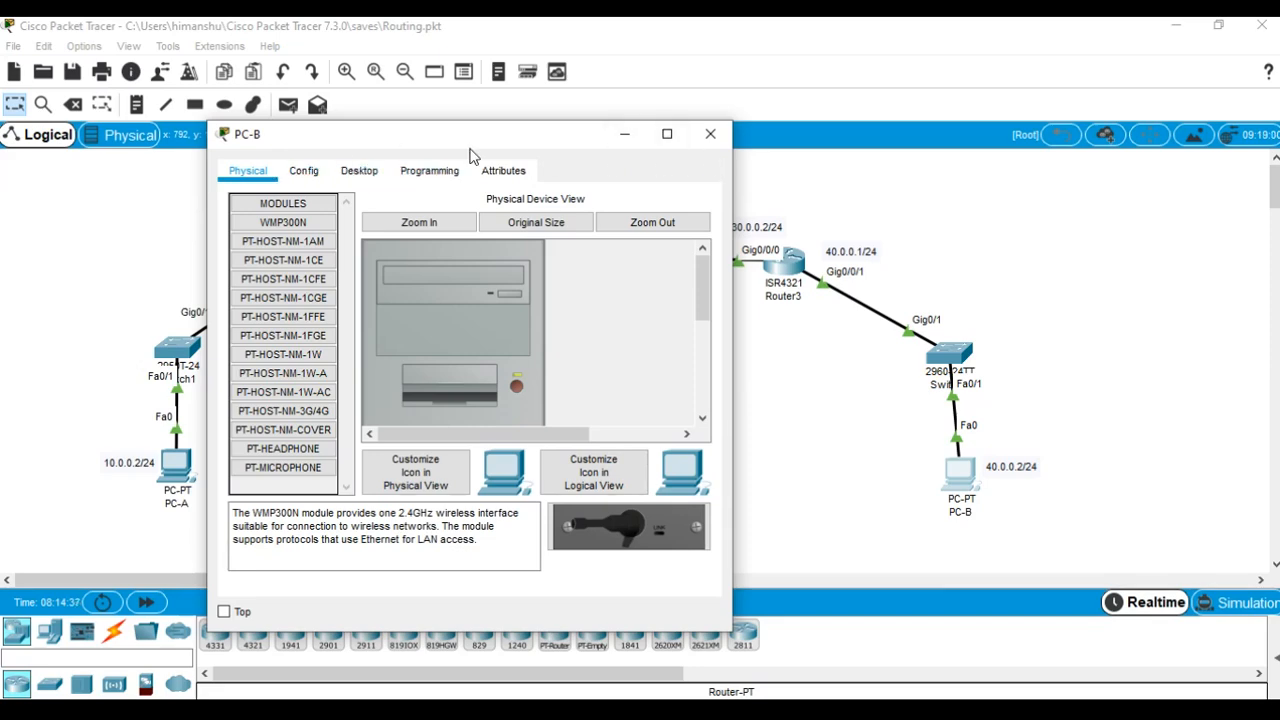
{"action": "left_click", "coordinate": [359, 171]}
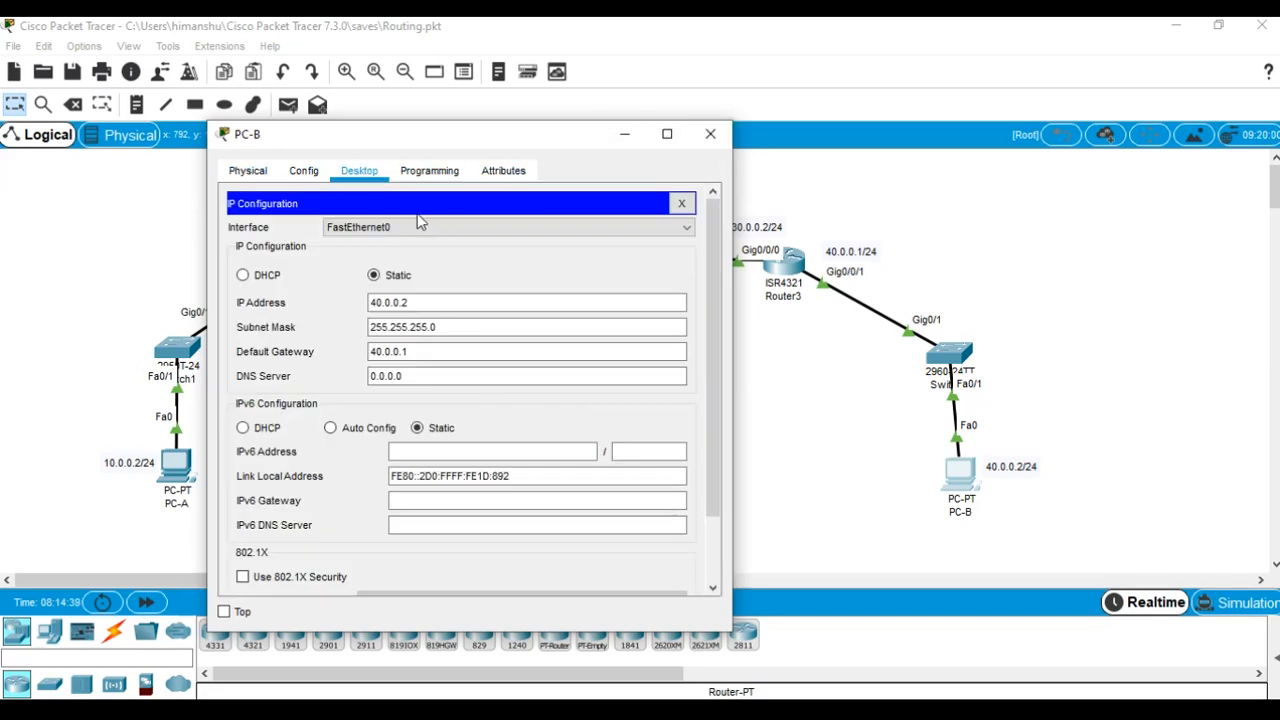
{"action": "left_click", "coordinate": [710, 134]}
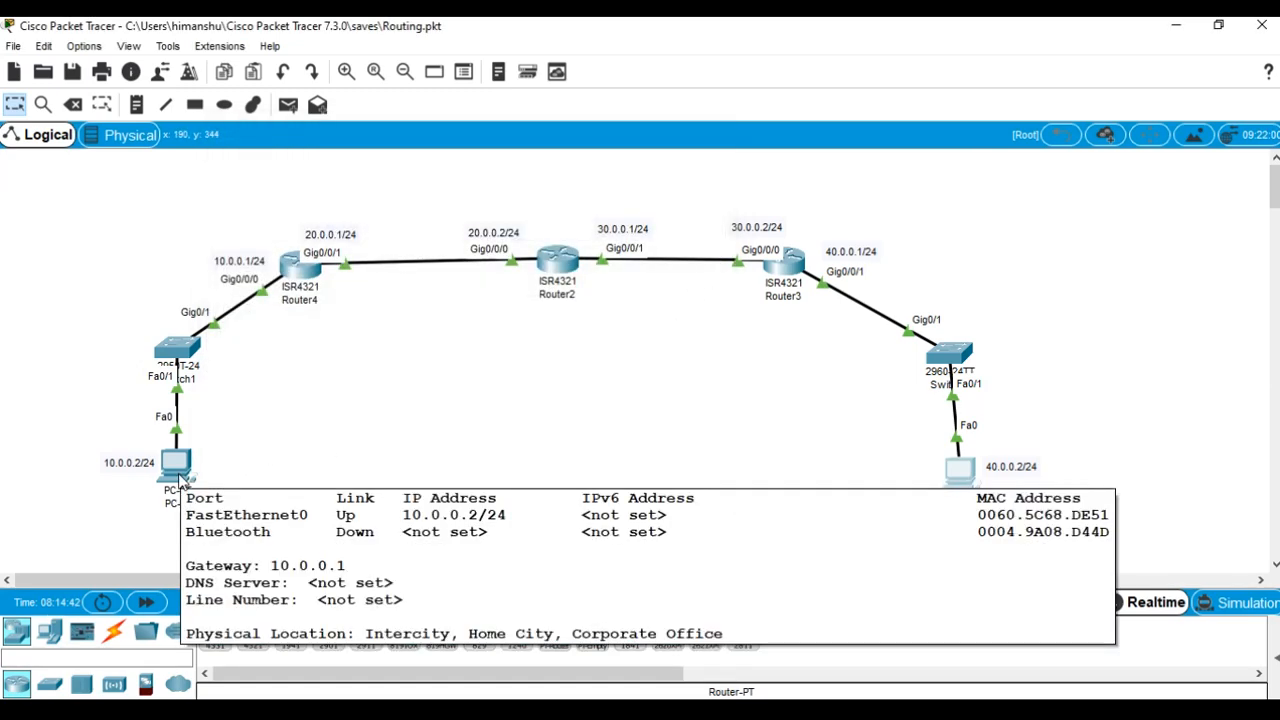
- Open PC-A's command prompt and ping PC-B at 40.0.0.2
{"action": "left_click", "coordinate": [178, 472]}
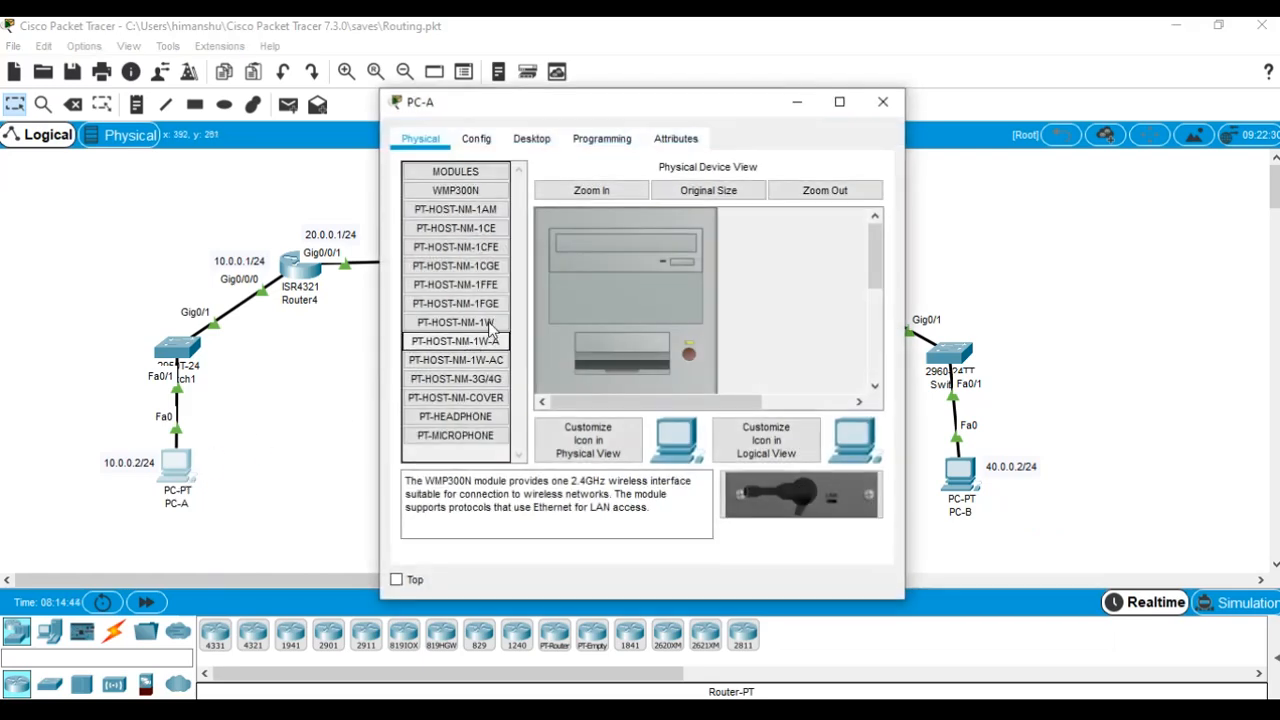
{"action": "left_click", "coordinate": [531, 139]}
{"action": "left_click", "coordinate": [809, 230]}
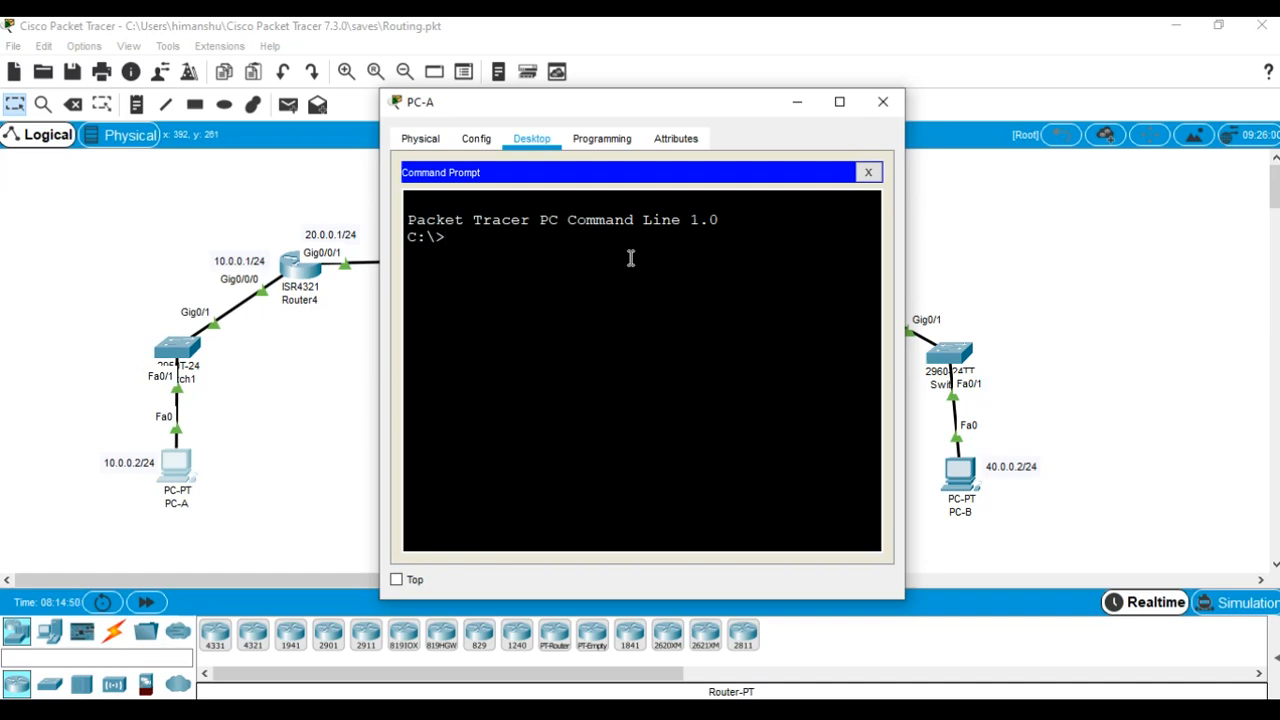
{"action": "type", "text": "ping 40.0.0.2"}
{"action": "key", "text": "Return"}
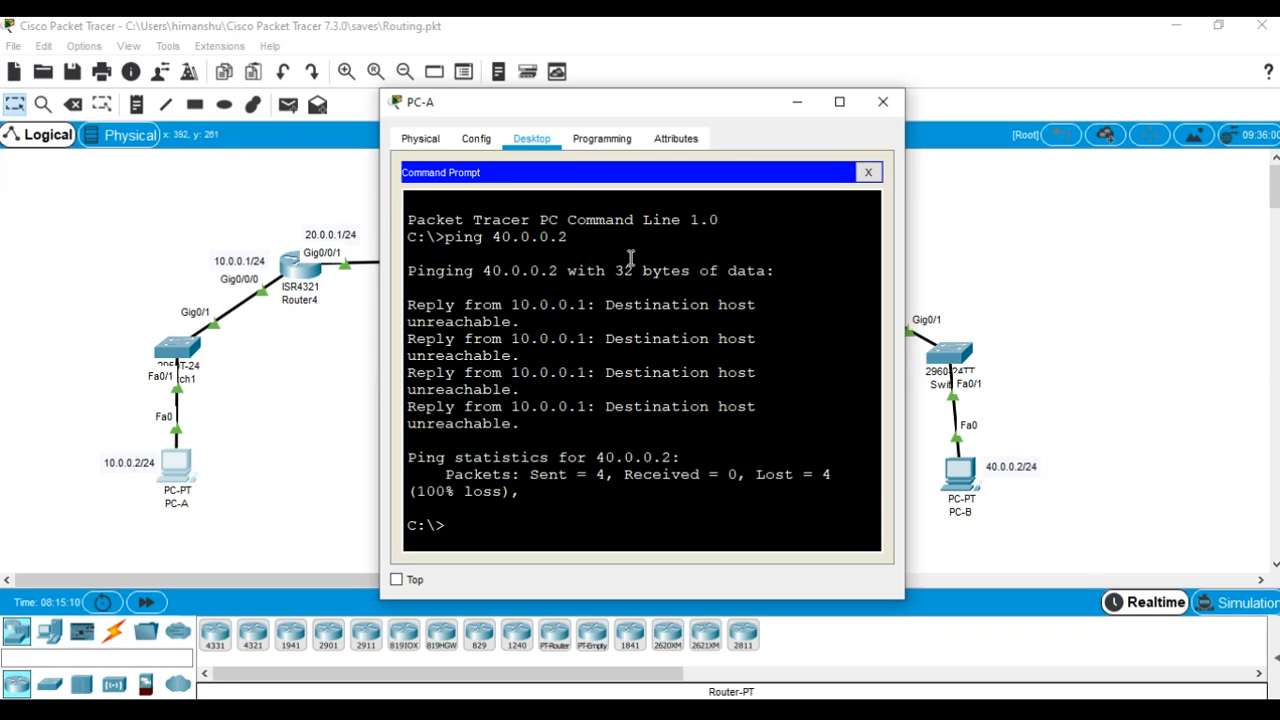
- Ping Router4's interface addresses 10.0.0.1 and 20.0.0.1 from PC-A and examine the replies
{"action": "type", "text": "ping 10.0.0.1"}
{"action": "key", "text": "Return"}
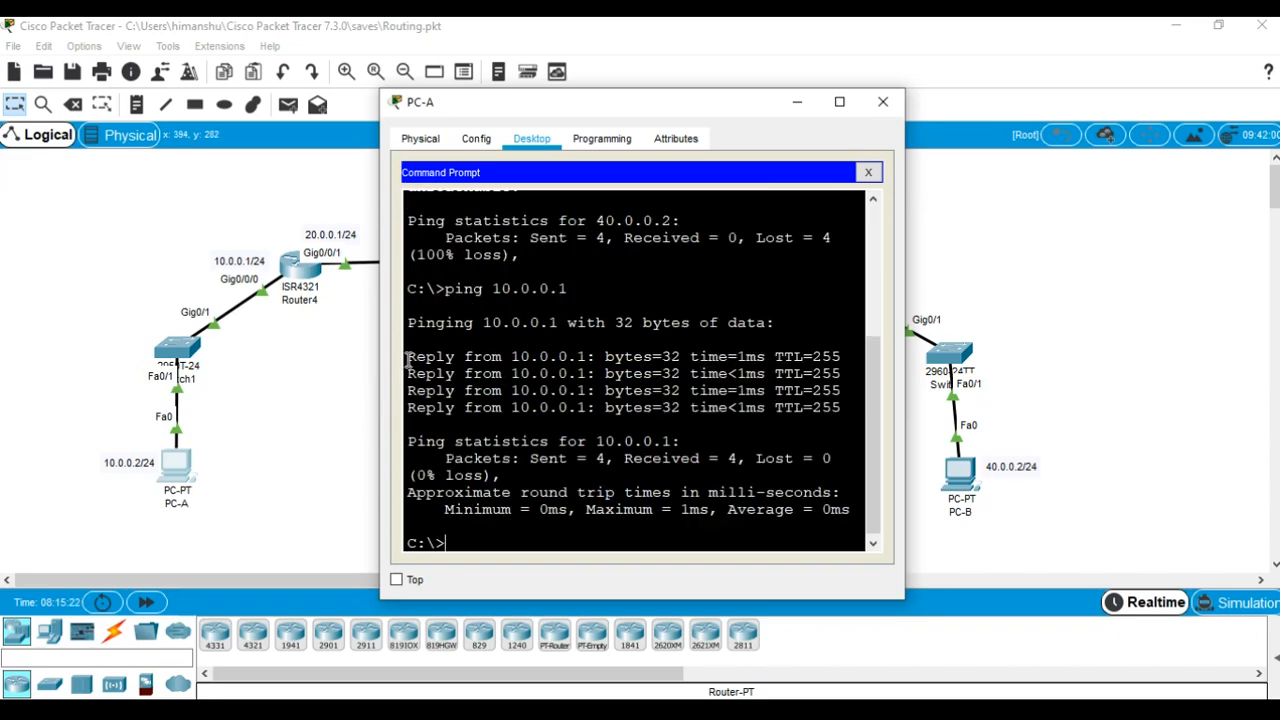
{"action": "left_click_drag", "start_coordinate": [407, 358], "coordinate": [842, 409]}
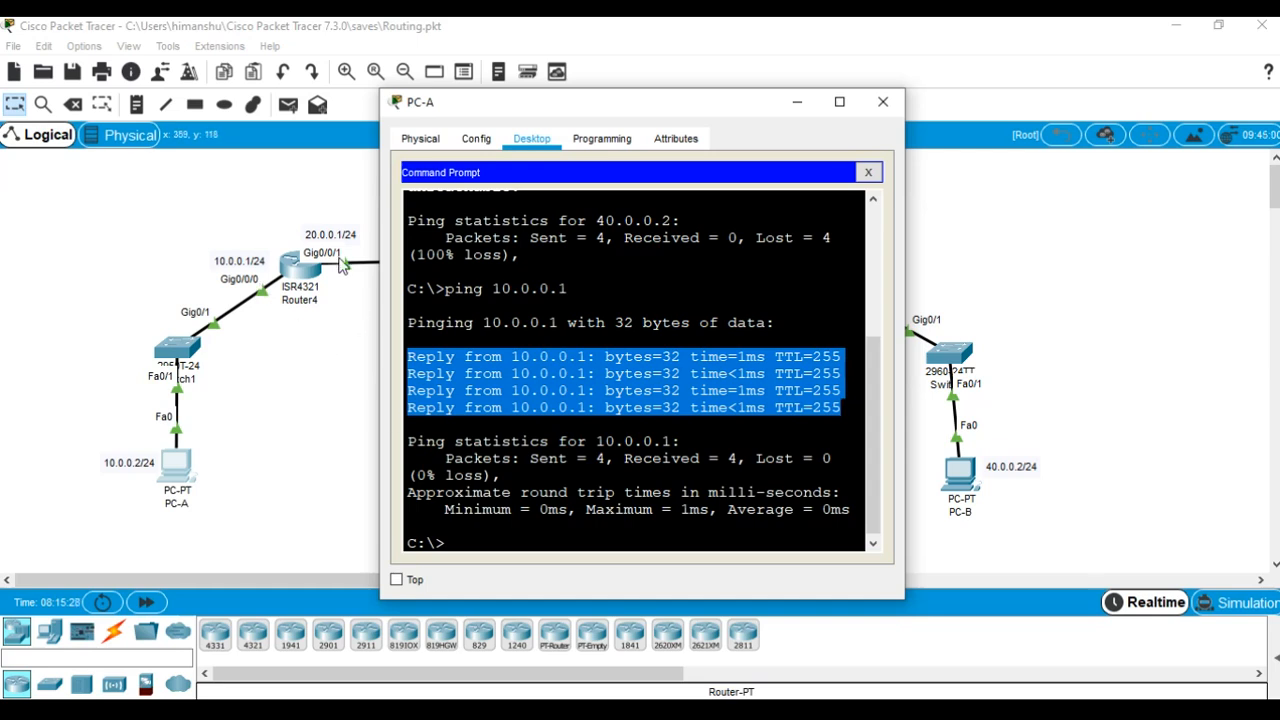
{"action": "left_click", "coordinate": [467, 539]}
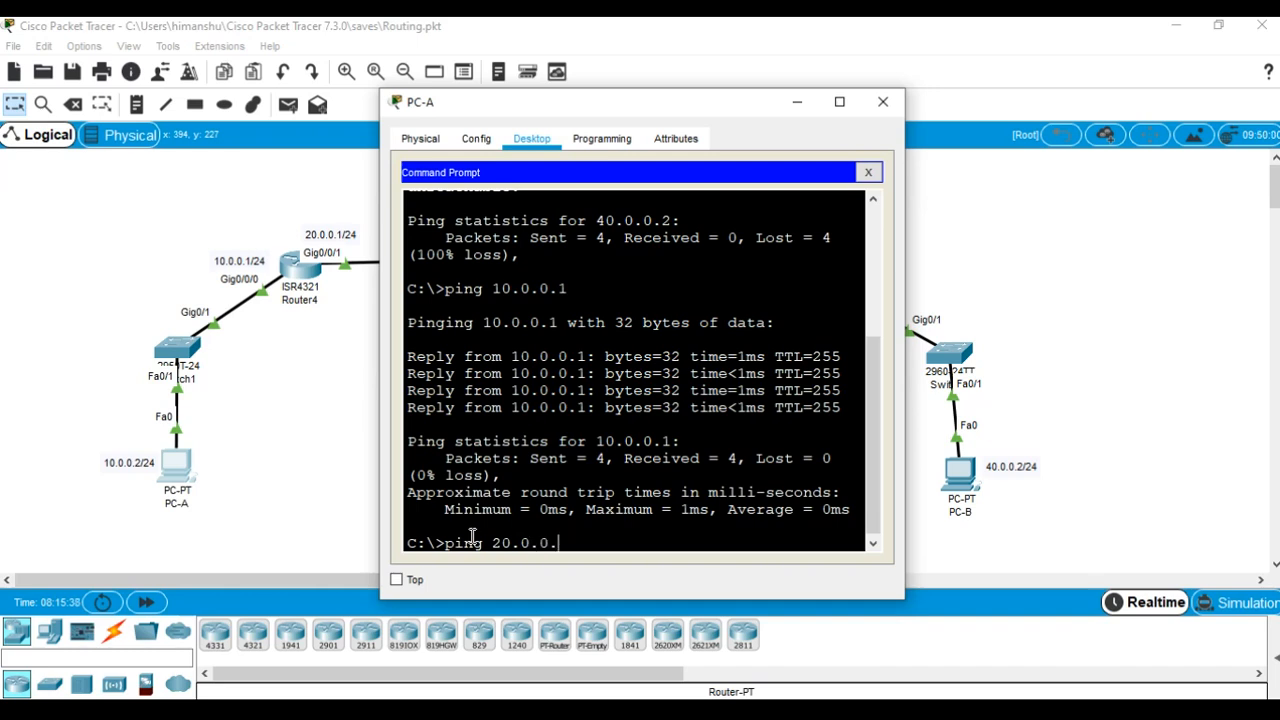
{"action": "key", "text": "Return"}
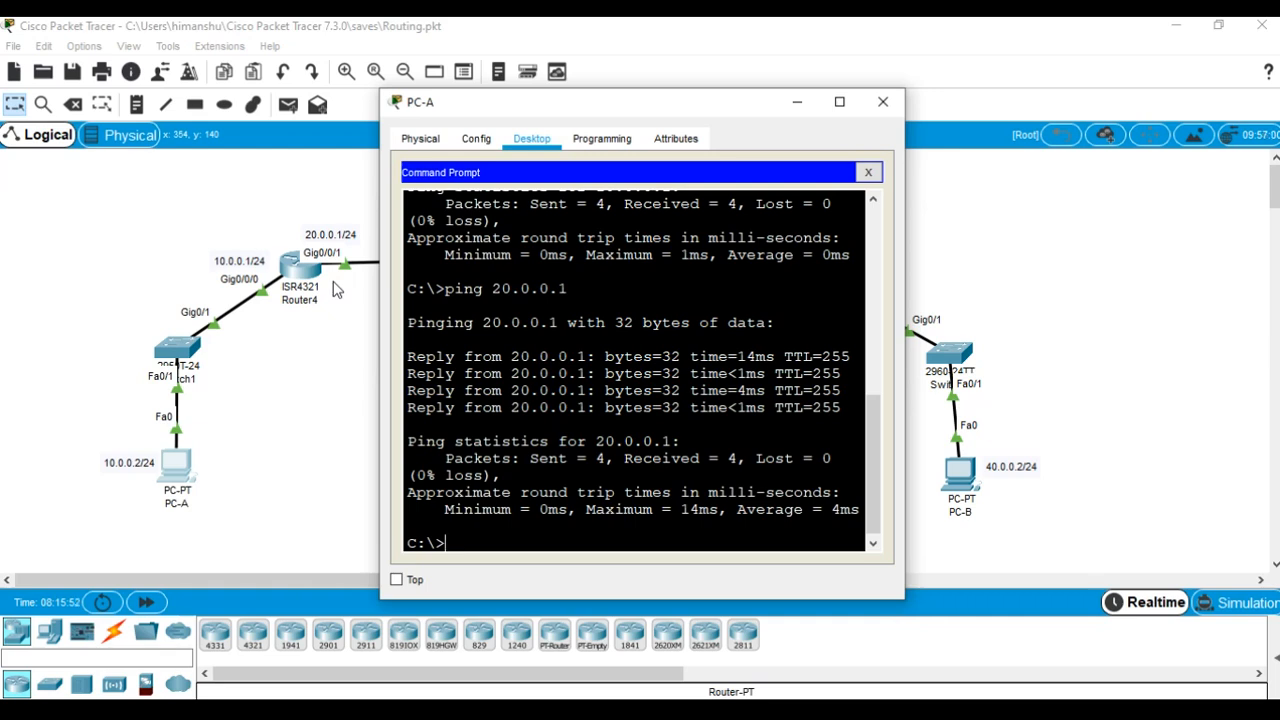
- Prepare another ping in PC-A's command prompt and uncover the topology to check Router2's interface addresses
{"action": "key", "text": "Up"}
{"action": "key", "text": "BackSpace"}
{"action": "left_click_drag", "start_coordinate": [643, 108], "coordinate": [652, 353]}
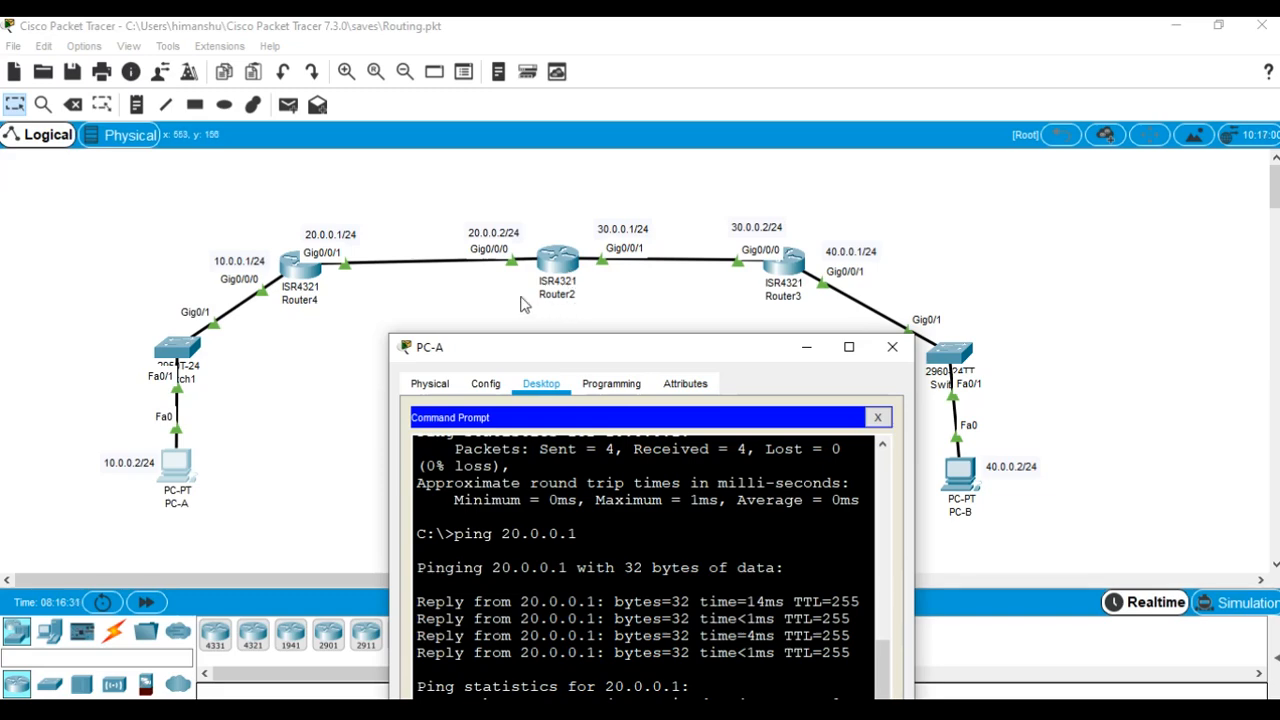
{"action": "left_click_drag", "start_coordinate": [548, 357], "coordinate": [567, 308]}
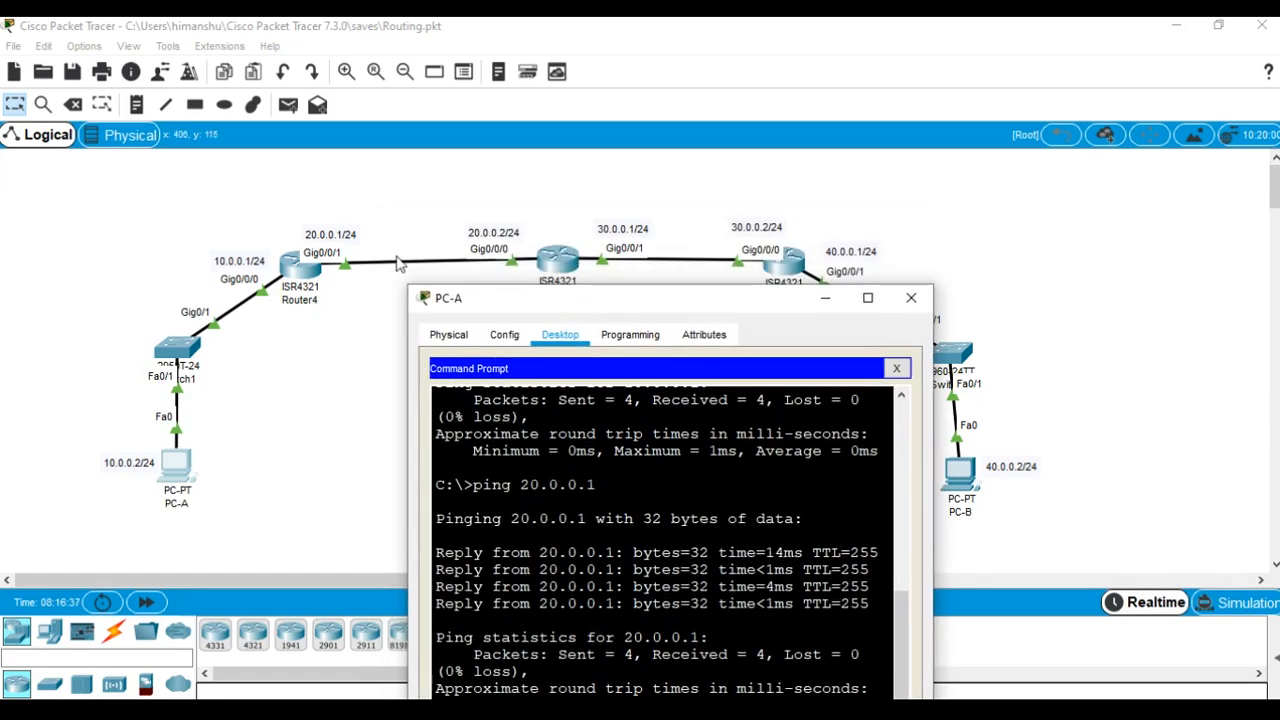
- Move PC-A's window clear of the routers and rename Router4 as Router1 in the topology
{"action": "left_click_drag", "start_coordinate": [472, 312], "coordinate": [262, 386]}
{"action": "left_click", "coordinate": [308, 302]}
{"action": "left_click", "coordinate": [322, 300]}
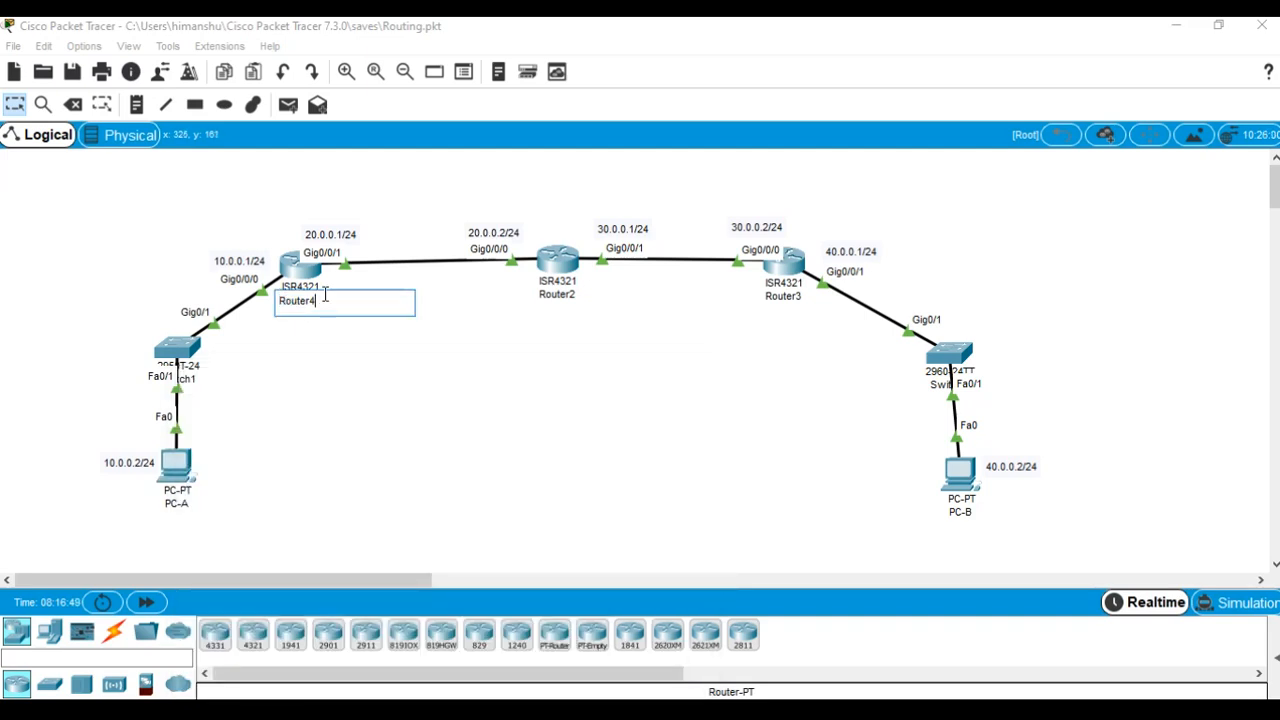
{"action": "left_click", "coordinate": [438, 414]}
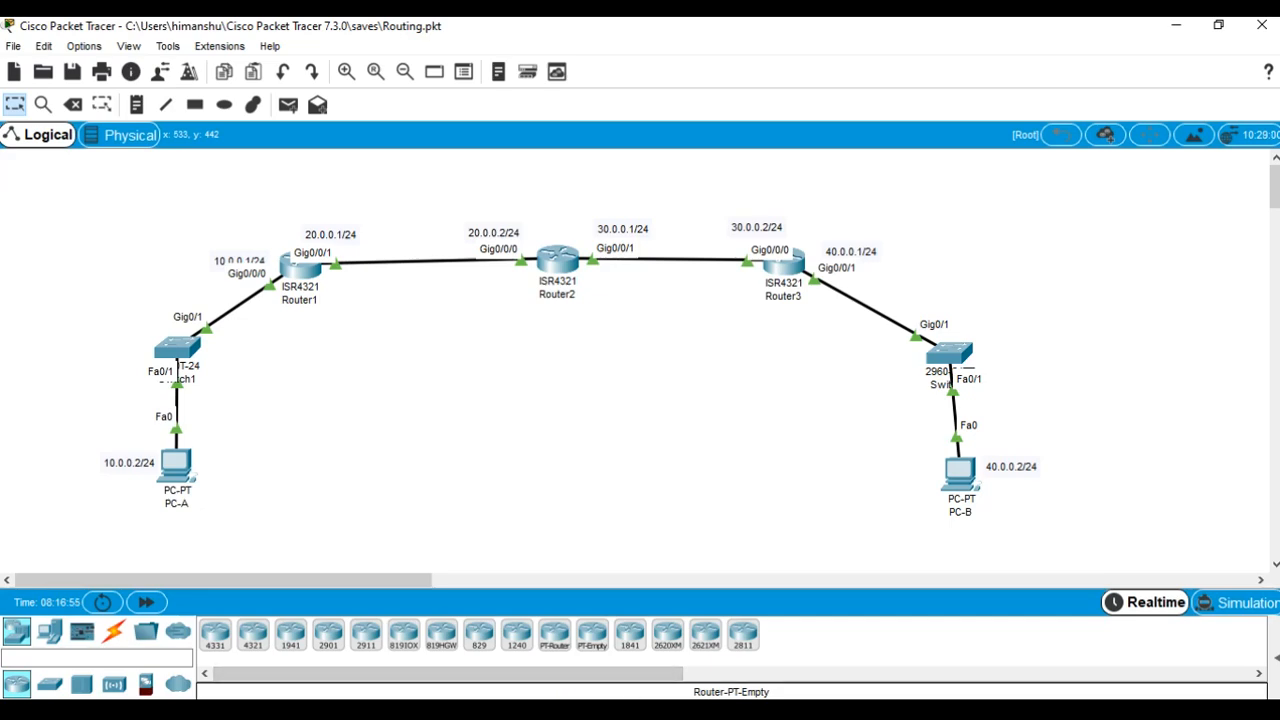
- Ping Router2's Gig0/0/0 address 20.0.0.2 from PC-A's command prompt, examine the replies, and close the PC's window
{"action": "mouse_move", "coordinate": [920, 705]}
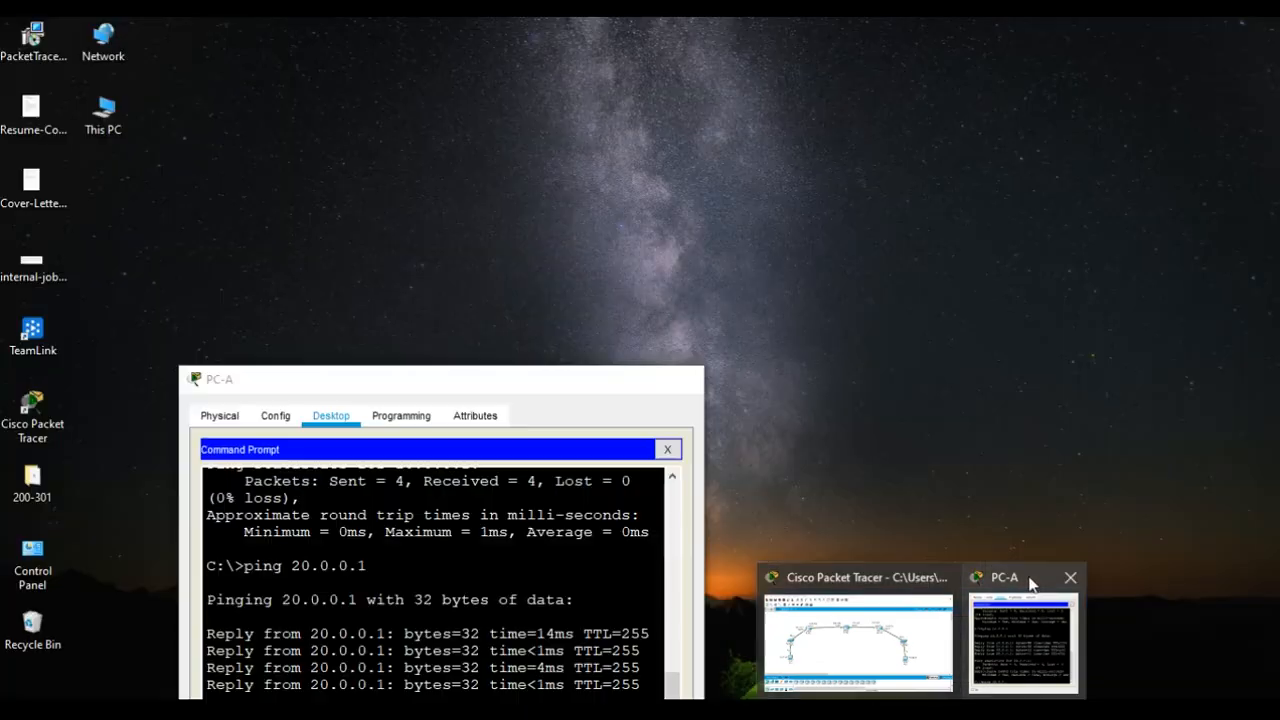
{"action": "left_click", "coordinate": [1030, 585]}
{"action": "left_click_drag", "start_coordinate": [440, 379], "coordinate": [812, 313]}
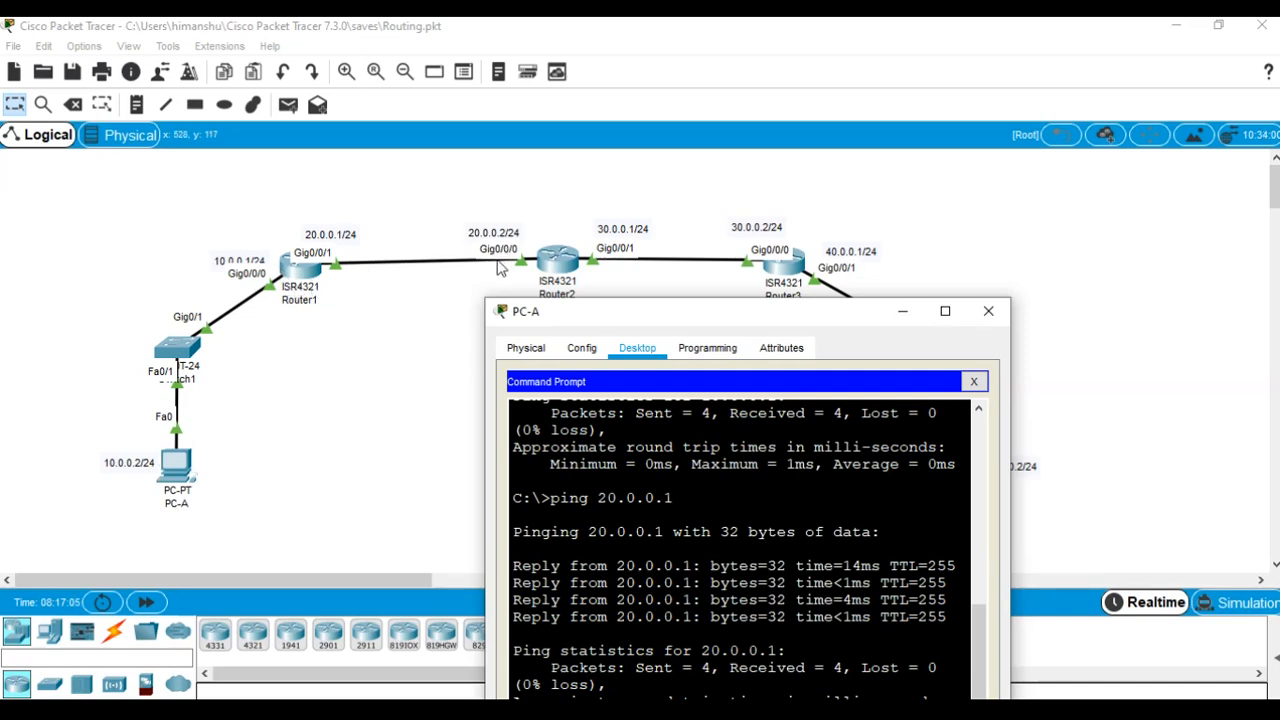
{"action": "left_click_drag", "start_coordinate": [652, 313], "coordinate": [725, 143]}
{"action": "type", "text": "20.0.0.2"}
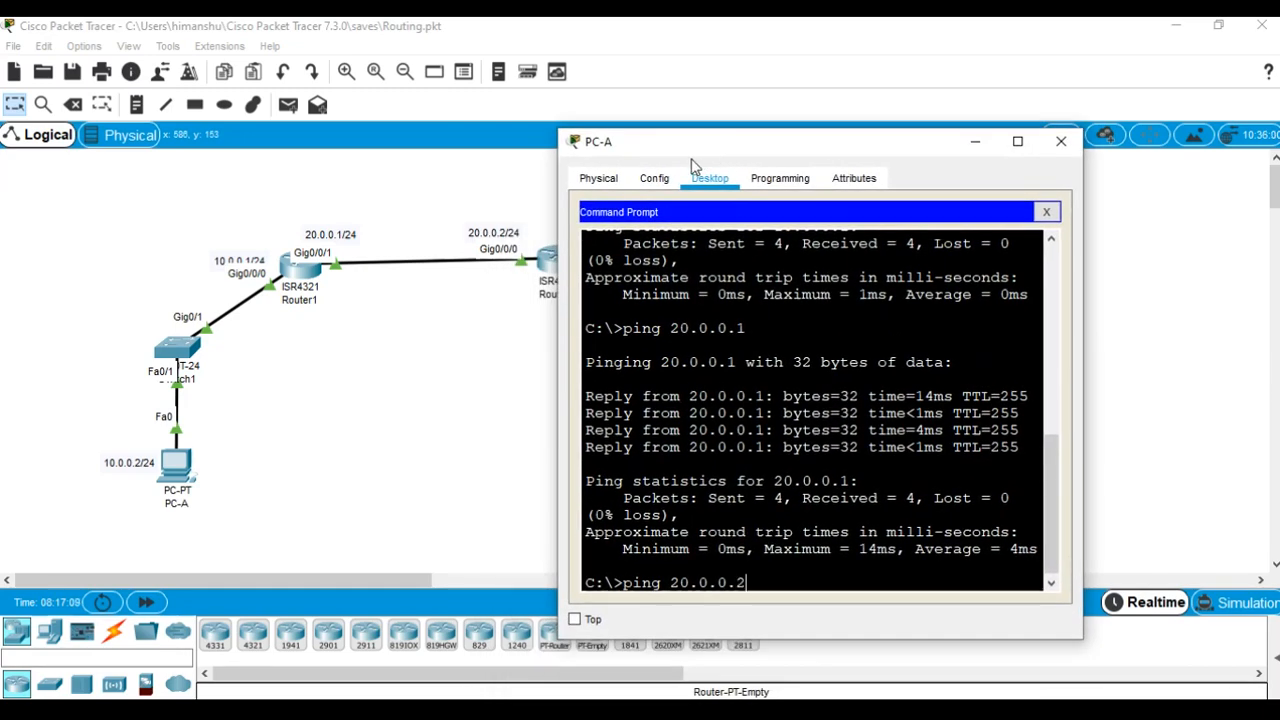
{"action": "key", "text": "Return"}
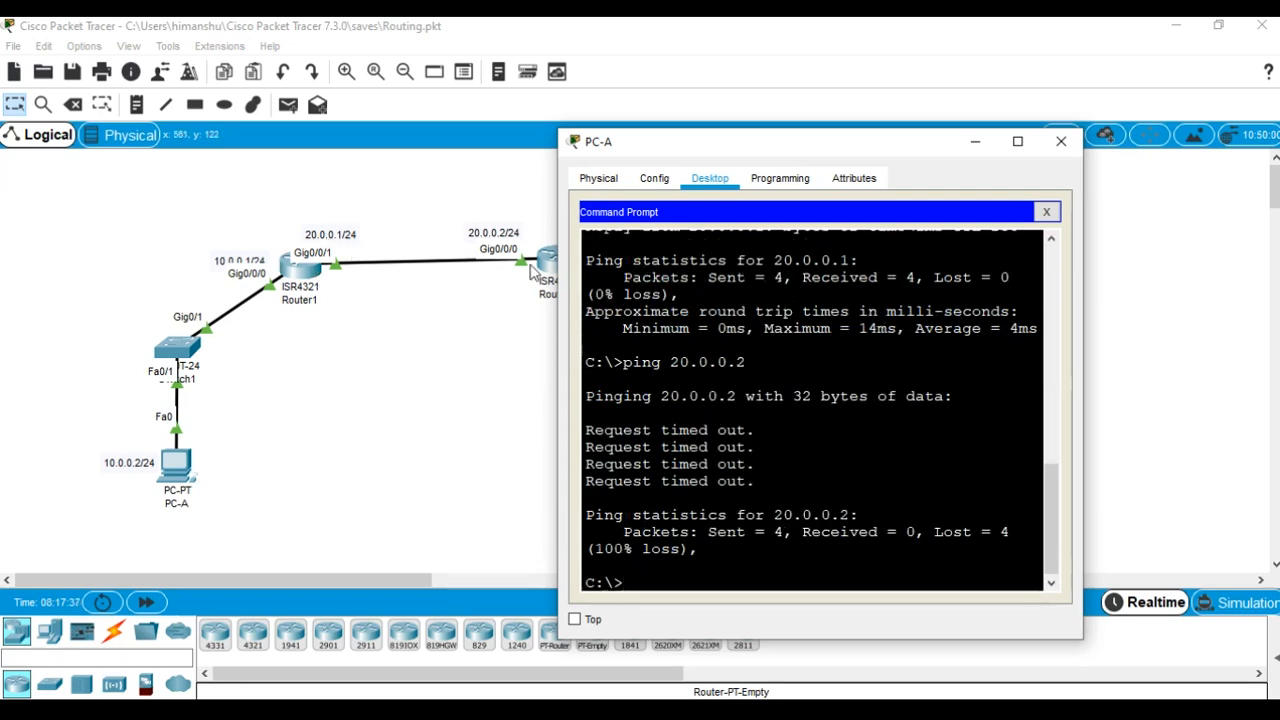
{"action": "left_click", "coordinate": [1062, 143]}
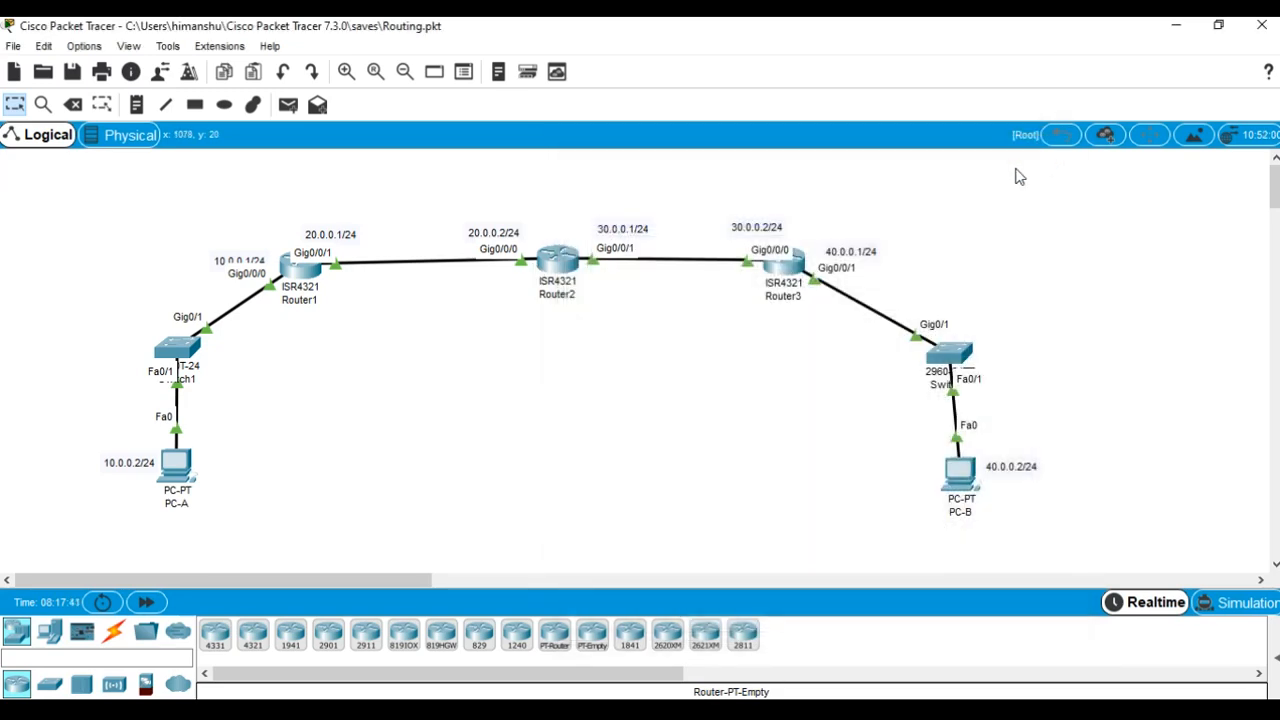
- Open PC-B's command prompt and ping its default gateway at 40.0.0.1
{"action": "left_click", "coordinate": [962, 480]}
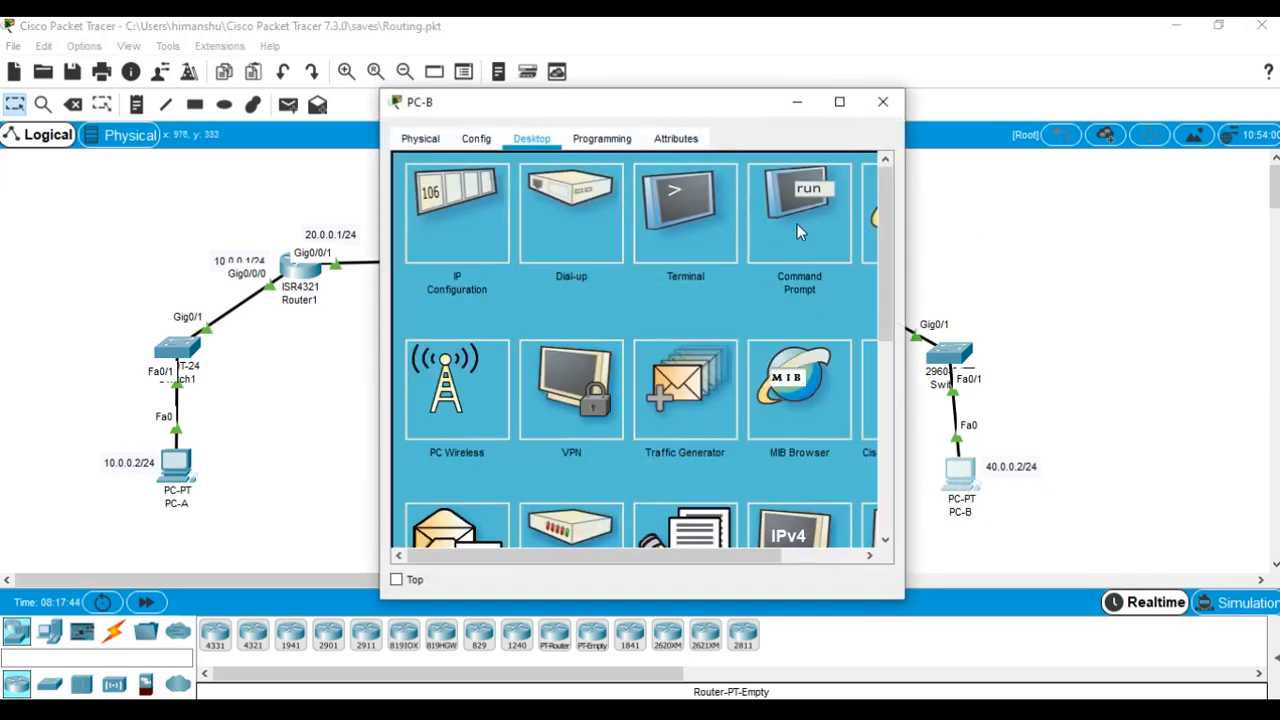
{"action": "left_click", "coordinate": [802, 213]}
{"action": "left_click_drag", "start_coordinate": [729, 111], "coordinate": [535, 174]}
{"action": "type", "text": "ping"}
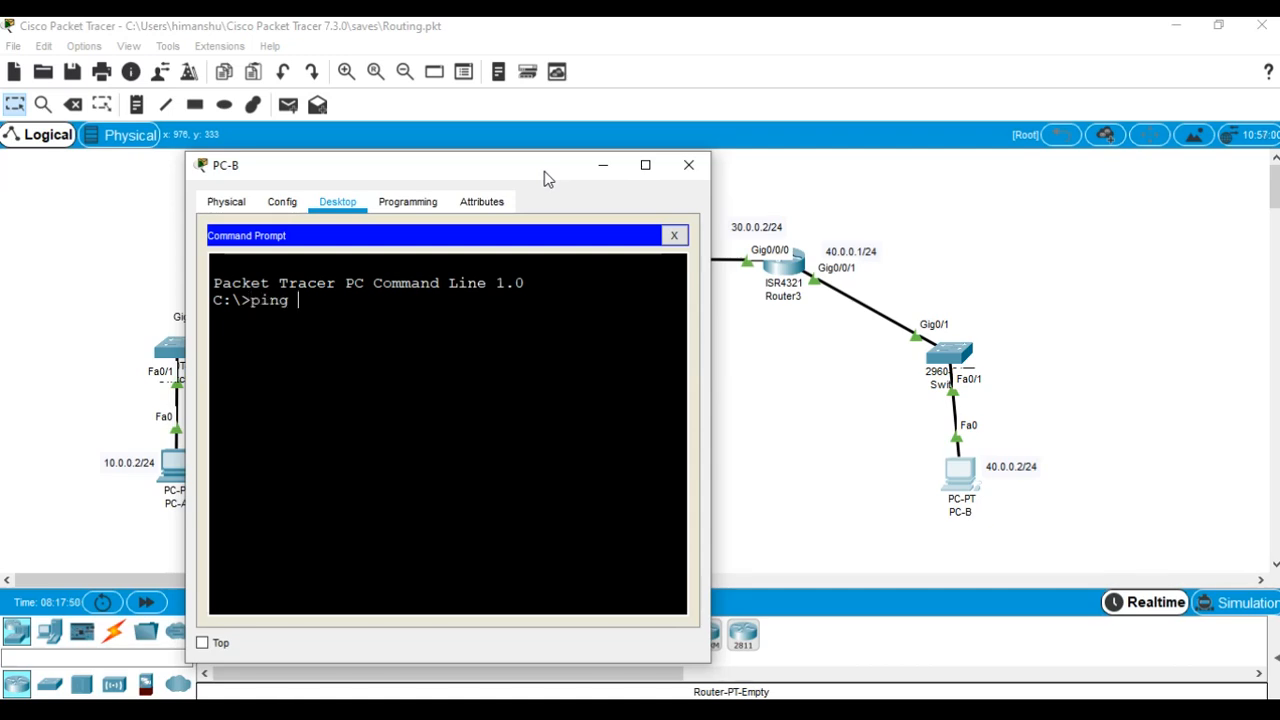
{"action": "type", "text": " 40.0.0.1"}
{"action": "key", "text": "Return"}
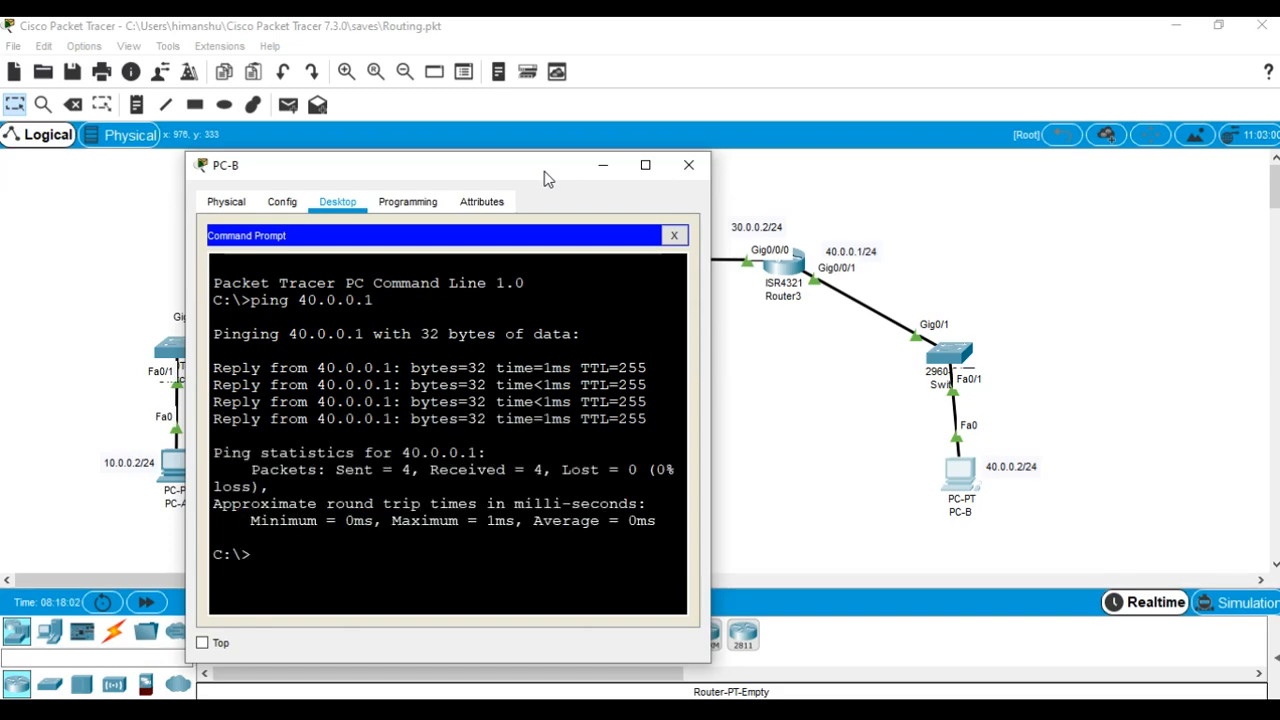
- Ping Router3's Gig0/0/0 address 30.0.0.2 from PC-B's command prompt
{"action": "left_click_drag", "start_coordinate": [512, 169], "coordinate": [700, 207]}
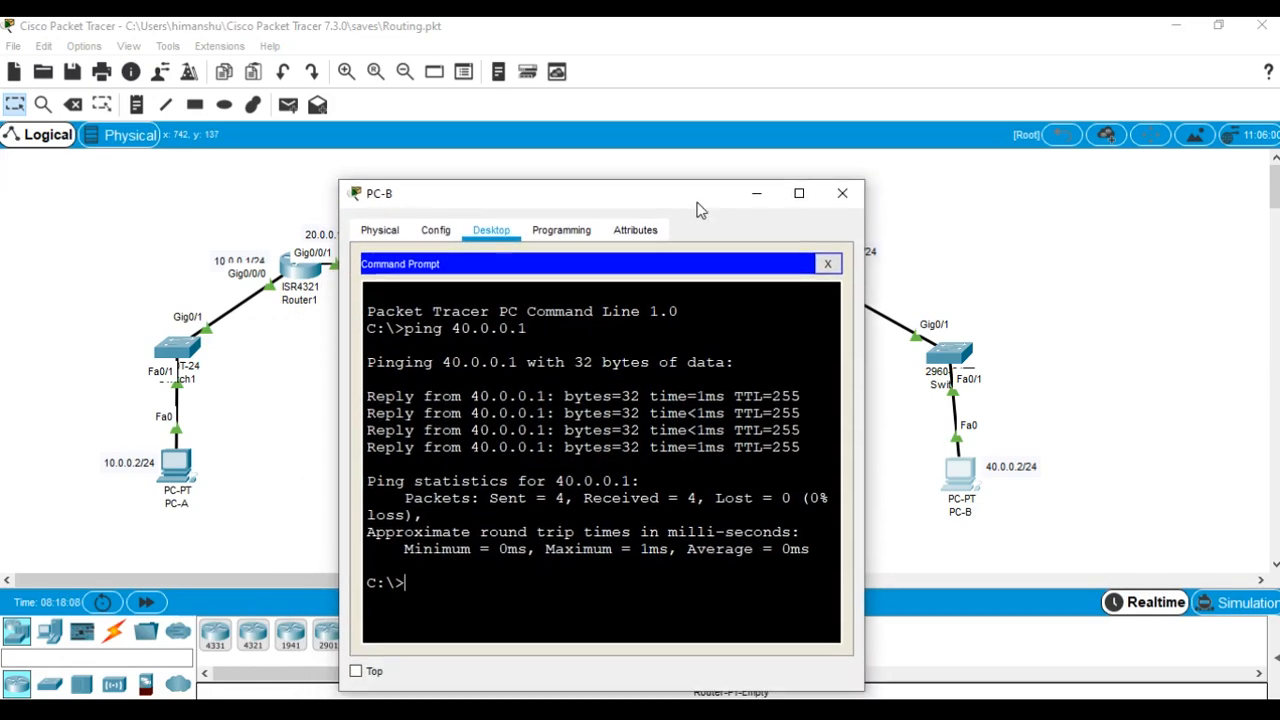
{"action": "key", "text": "Up"}
{"action": "key", "text": "BackSpace"}
{"action": "key", "text": "BackSpace"}
{"action": "type", "text": "0.0.0.2"}
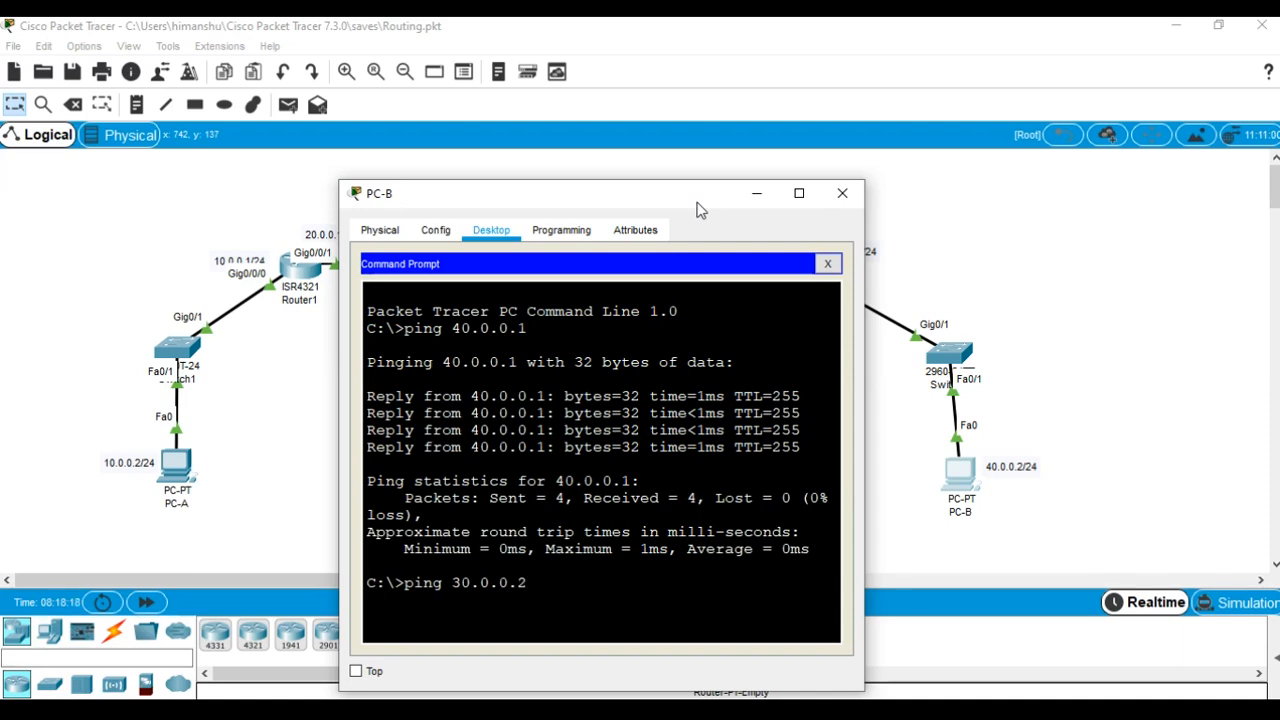
{"action": "key", "text": "Return"}
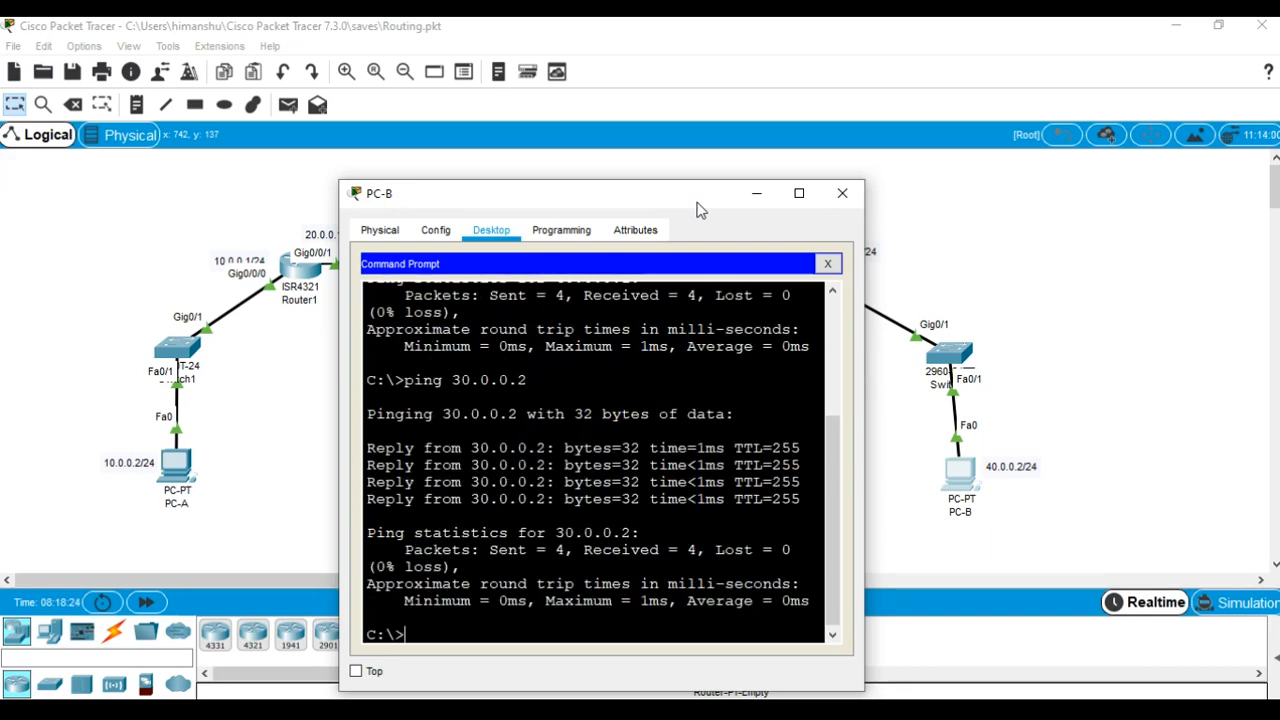
- Ping Router2's Gig0/0/1 address 30.0.0.1 from PC-B, compare the result with the topology, and close the PC's window
{"action": "left_click_drag", "start_coordinate": [686, 206], "coordinate": [707, 368]}
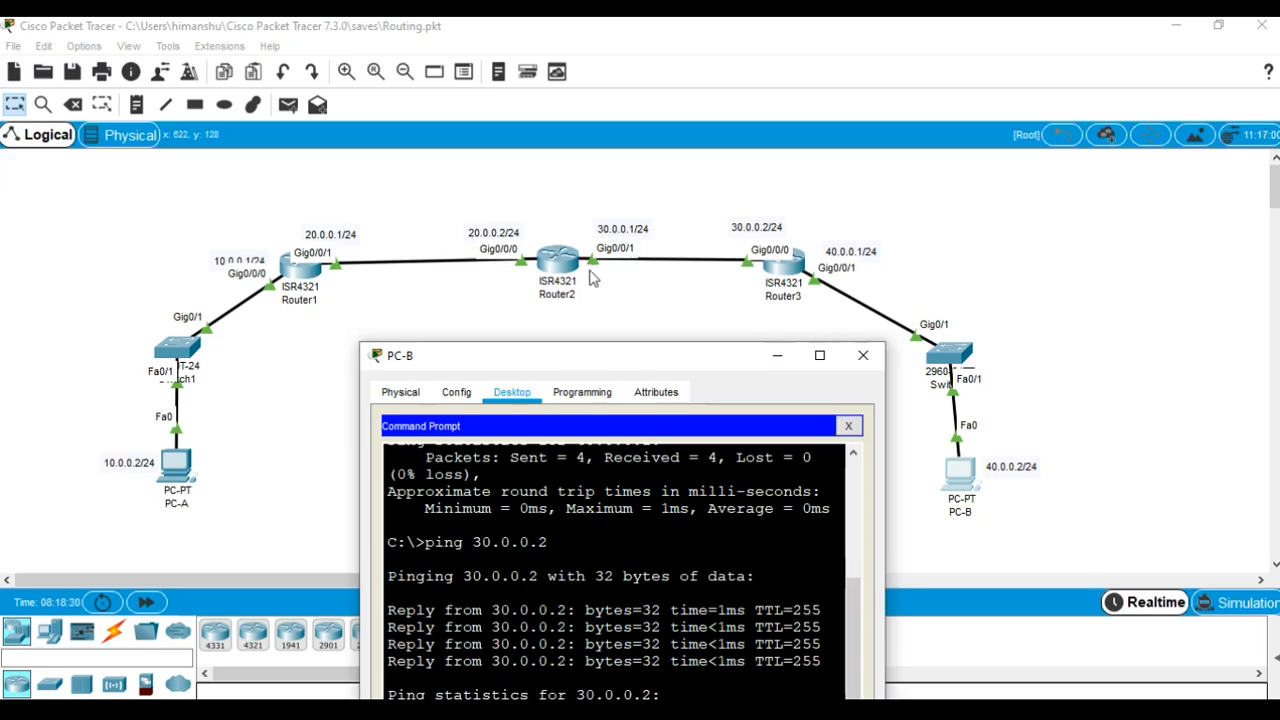
{"action": "left_click_drag", "start_coordinate": [583, 362], "coordinate": [594, 163]}
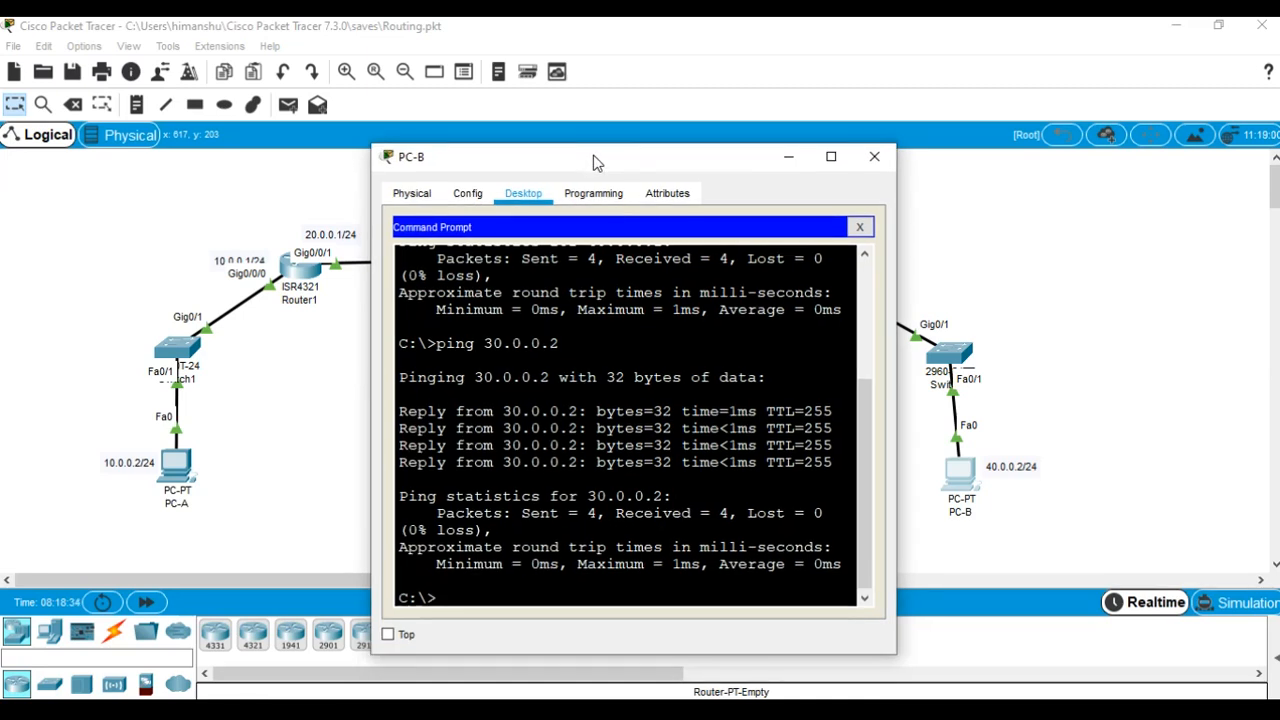
{"action": "key", "text": "Up"}
{"action": "type", "text": "1"}
{"action": "key", "text": "Return"}
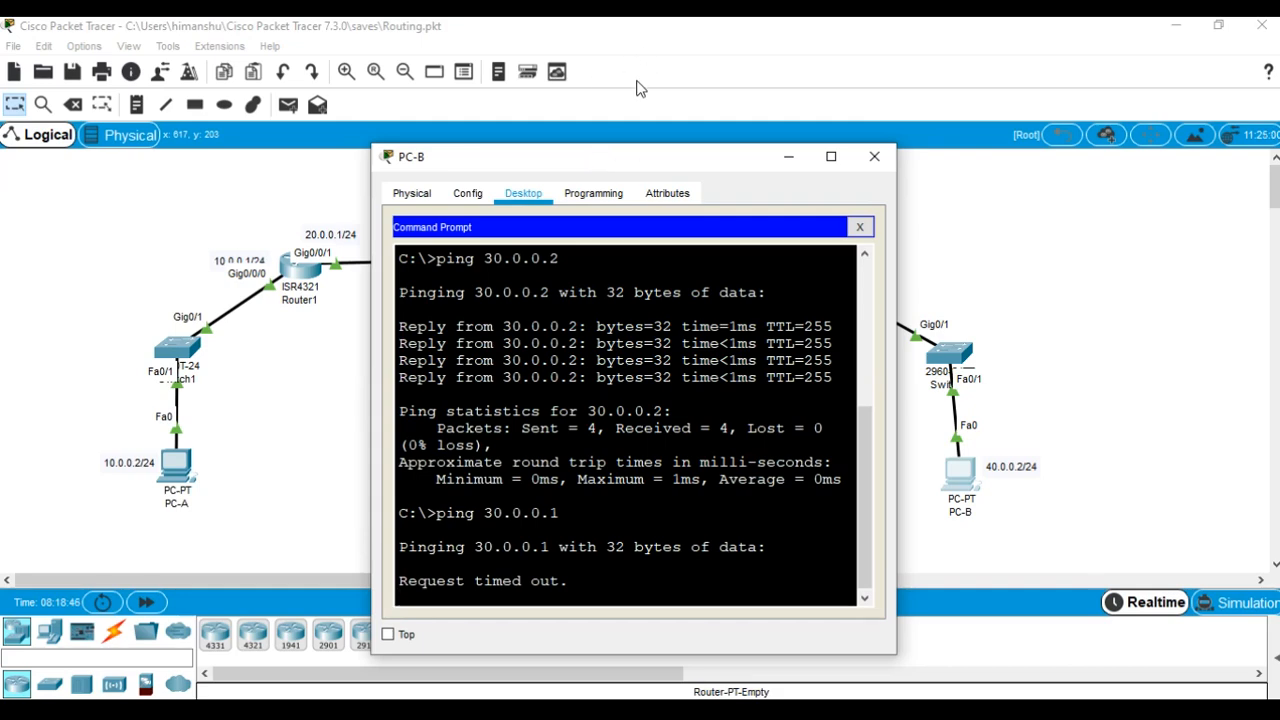
{"action": "left_click_drag", "start_coordinate": [634, 163], "coordinate": [646, 370]}
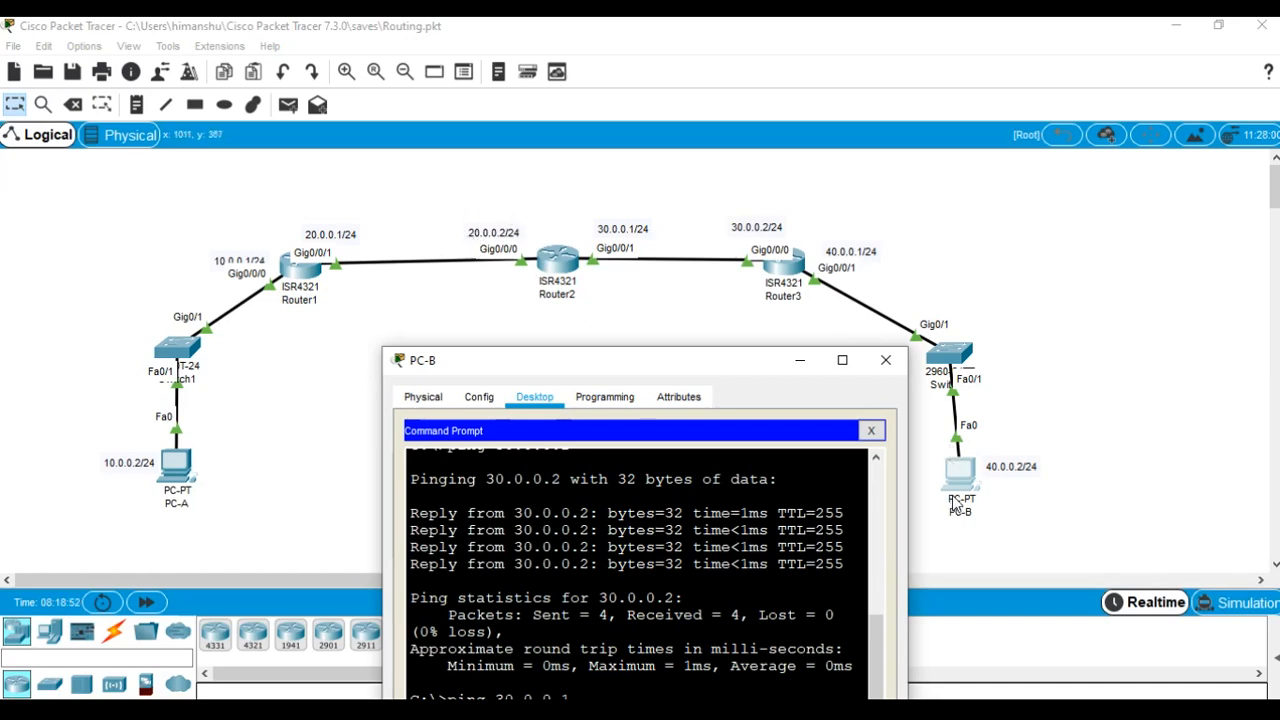
{"action": "key", "text": "Return"}
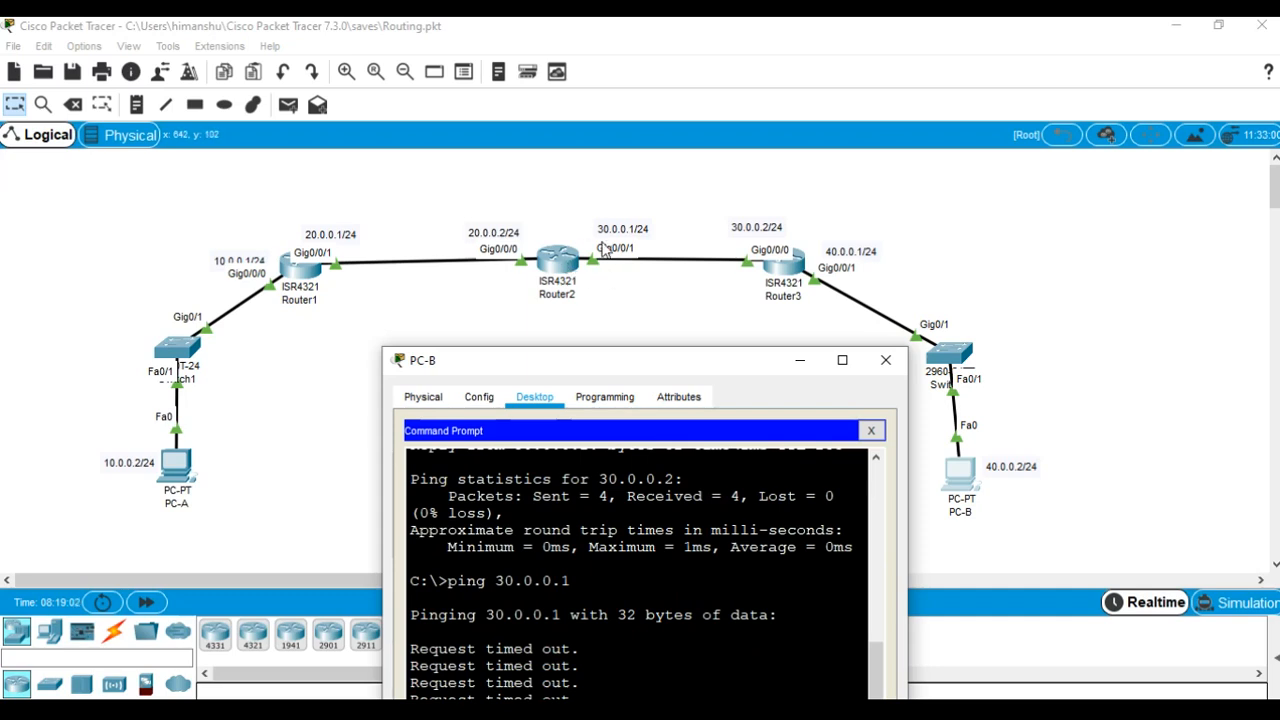
{"action": "left_click_drag", "start_coordinate": [627, 370], "coordinate": [757, 180]}
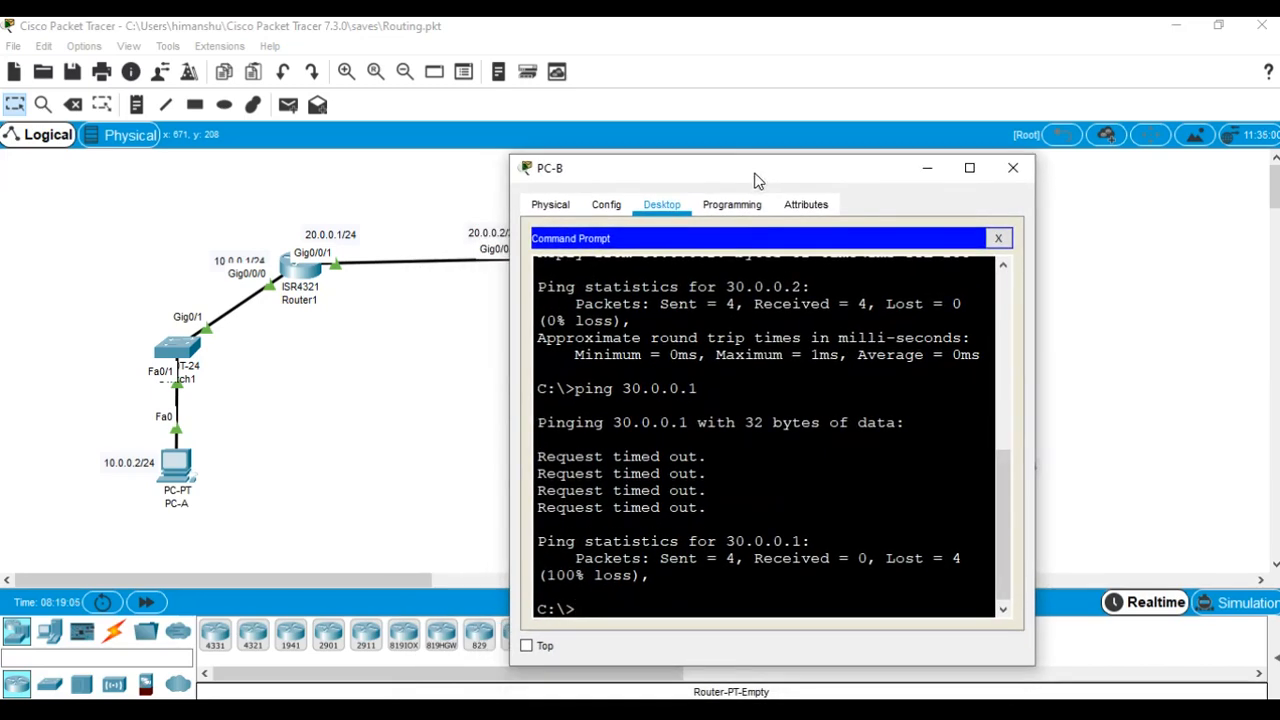
{"action": "left_click", "coordinate": [1015, 169]}
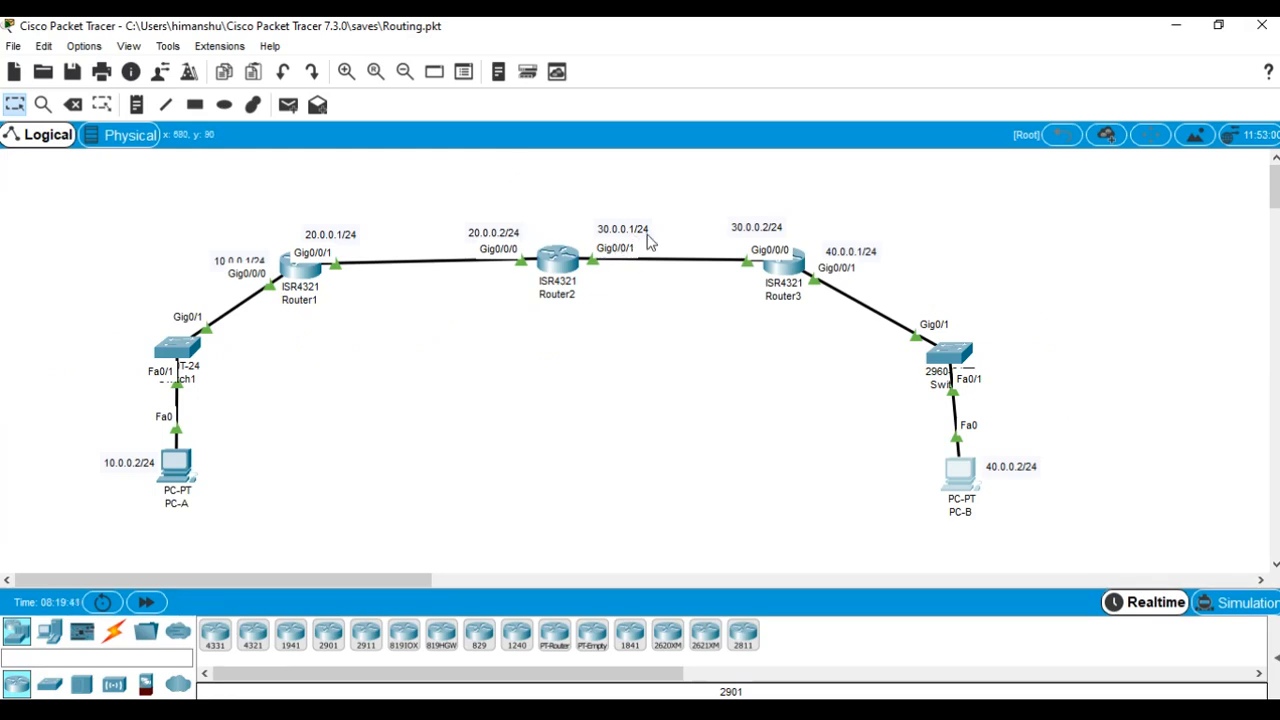
- Review the routers' interface details, open Router1's command line, and enter global configuration mode from the terminal
{"action": "mouse_move", "coordinate": [297, 308]}
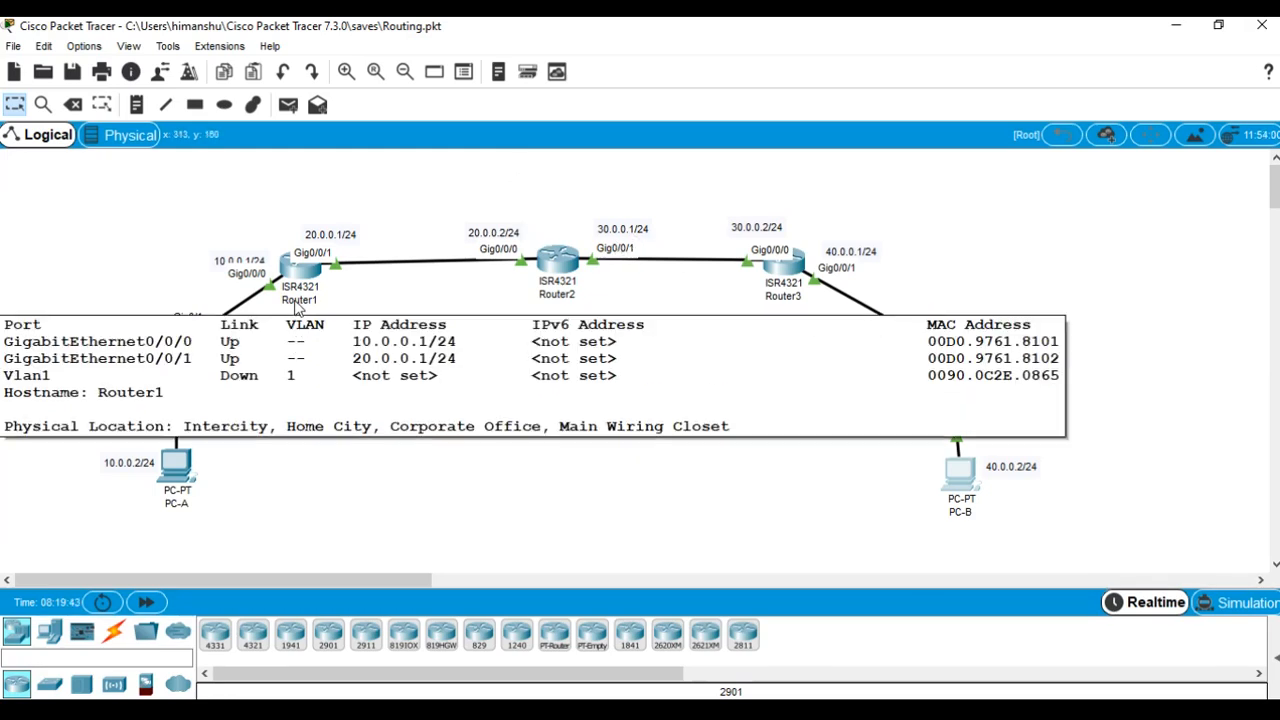
{"action": "mouse_move", "coordinate": [570, 278]}
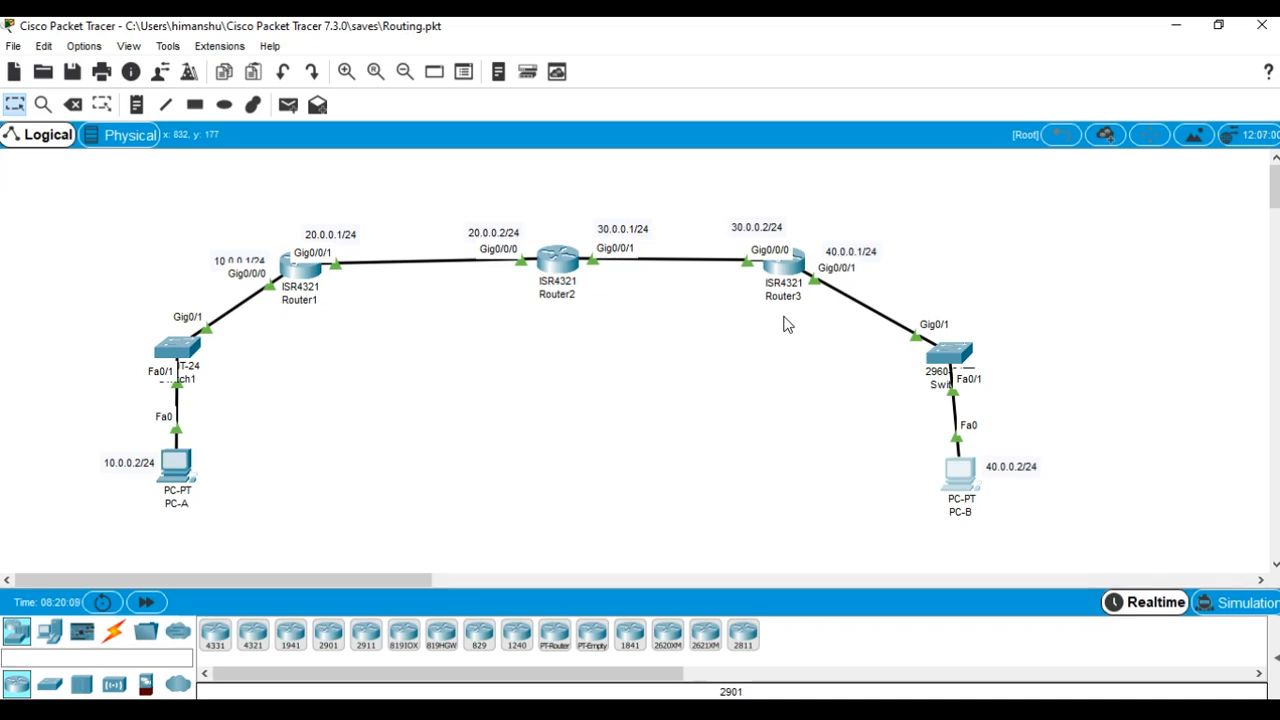
{"action": "left_click", "coordinate": [302, 283]}
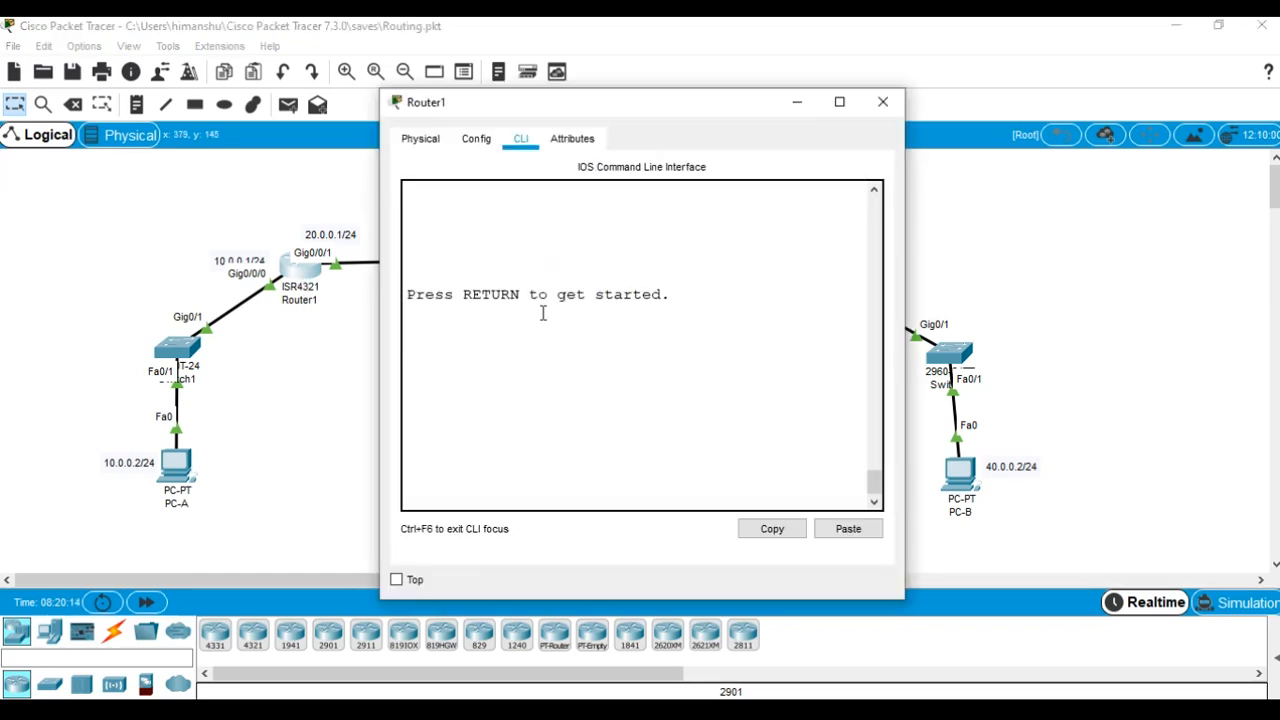
{"action": "left_click", "coordinate": [470, 342]}
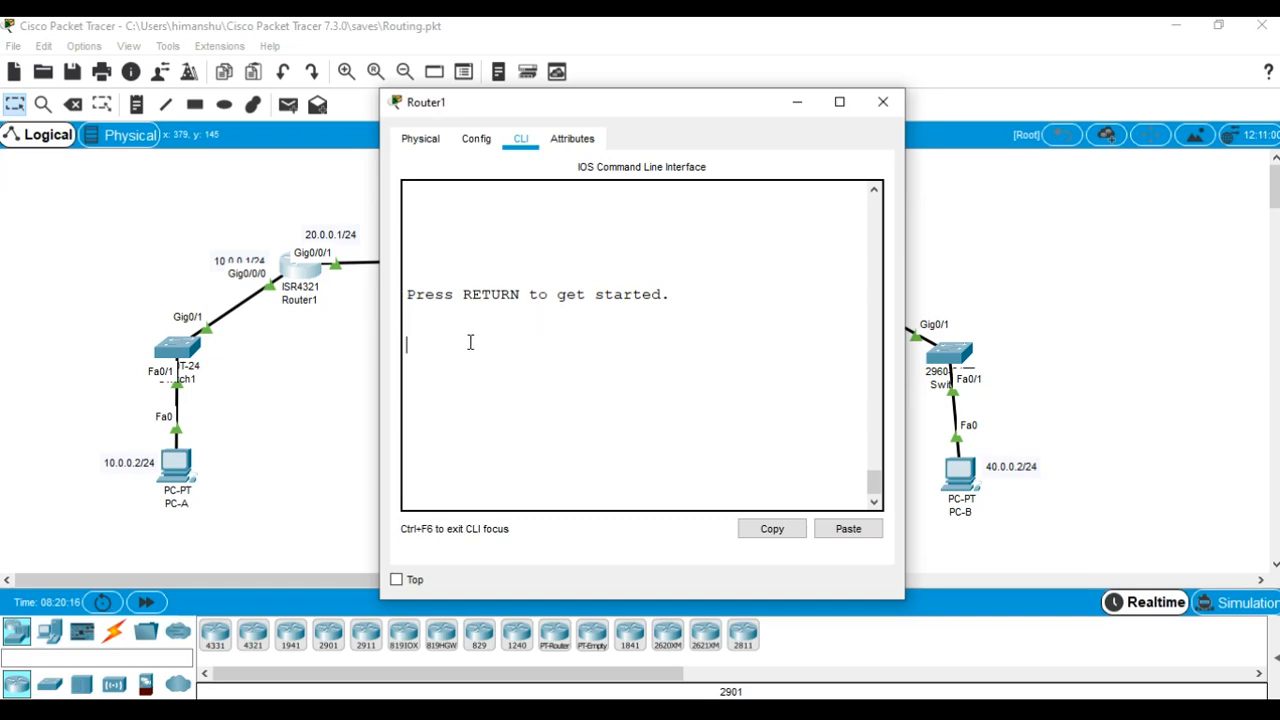
{"action": "key", "text": "Return"}
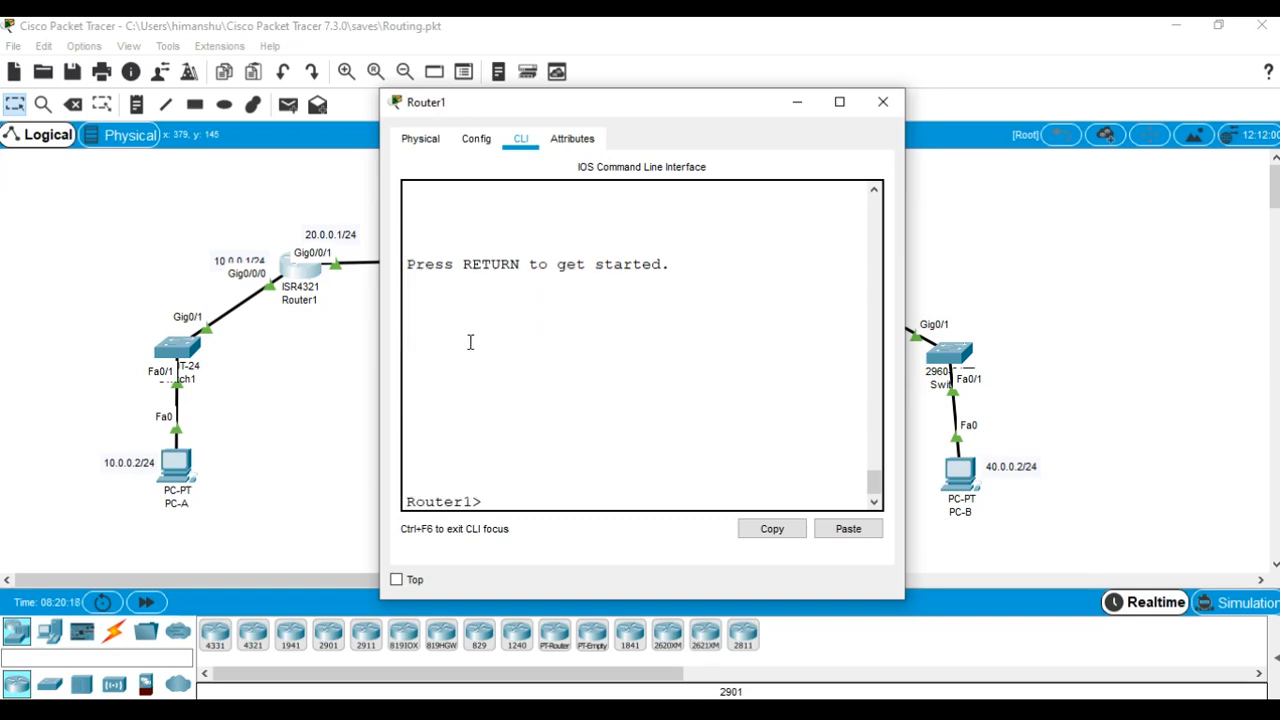
{"action": "type", "text": "en"}
{"action": "key", "text": "Return"}
{"action": "type", "text": "c"}
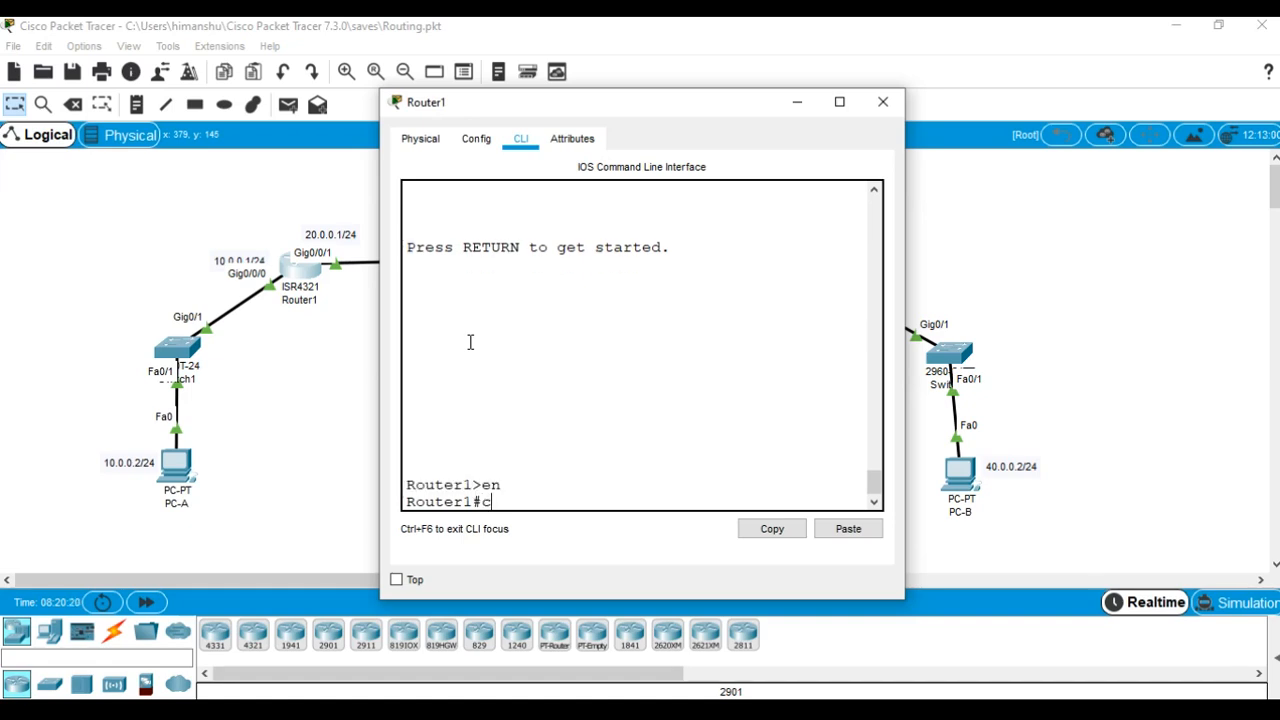
{"action": "type", "text": "onfig"}
{"action": "key", "text": "Return"}
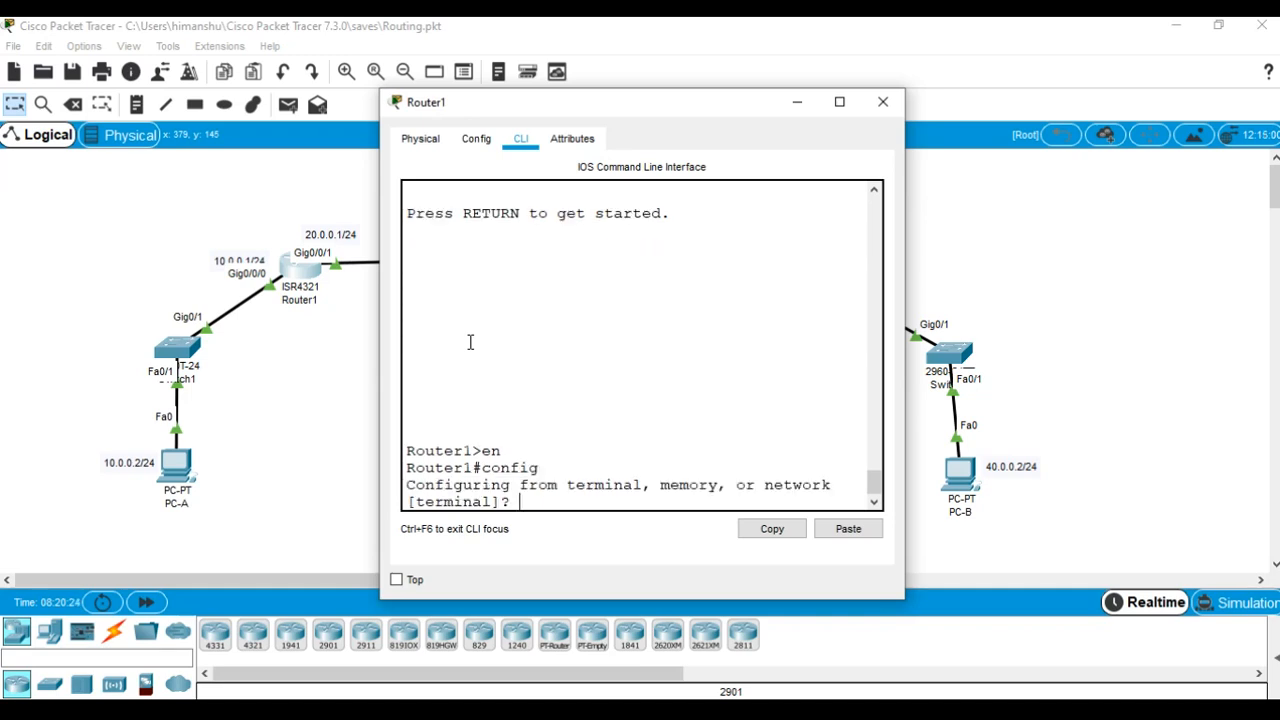
{"action": "key", "text": "Return"}
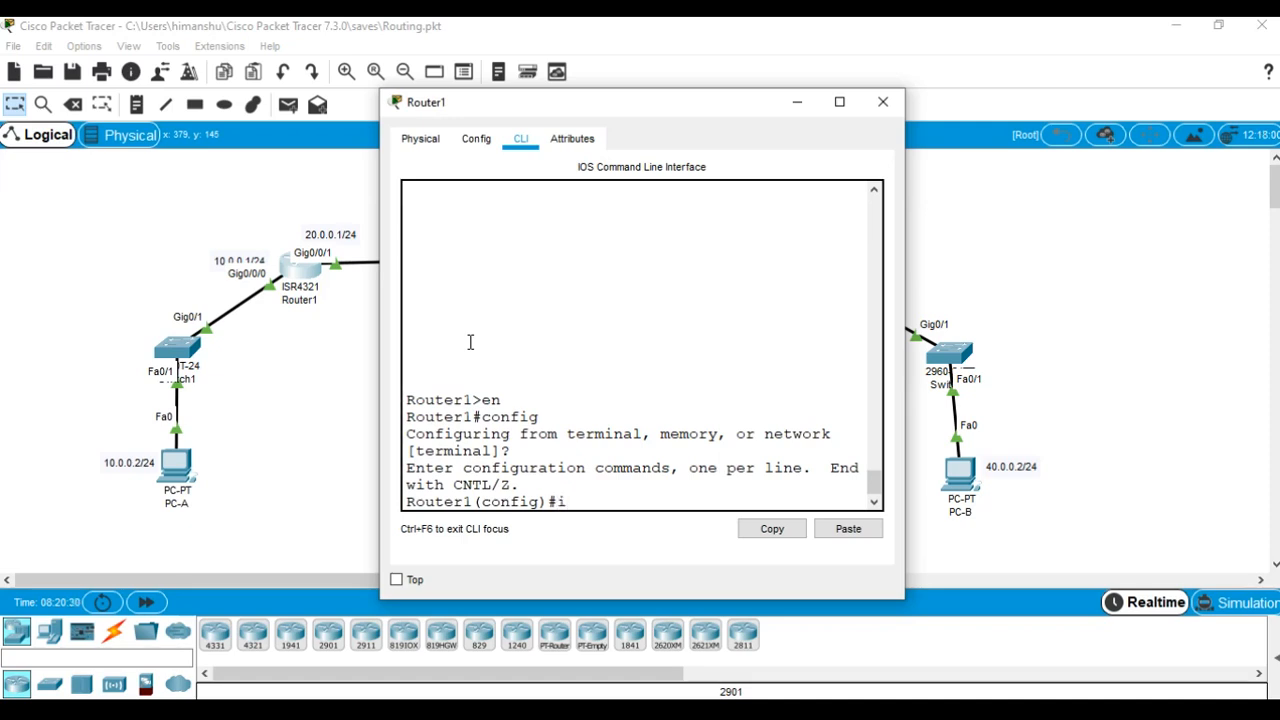
- Check the topology beside Router1's window and begin a static route command for destination network 30.0.0.0 with mask 255.255.255.0
{"action": "left_click", "coordinate": [839, 102]}
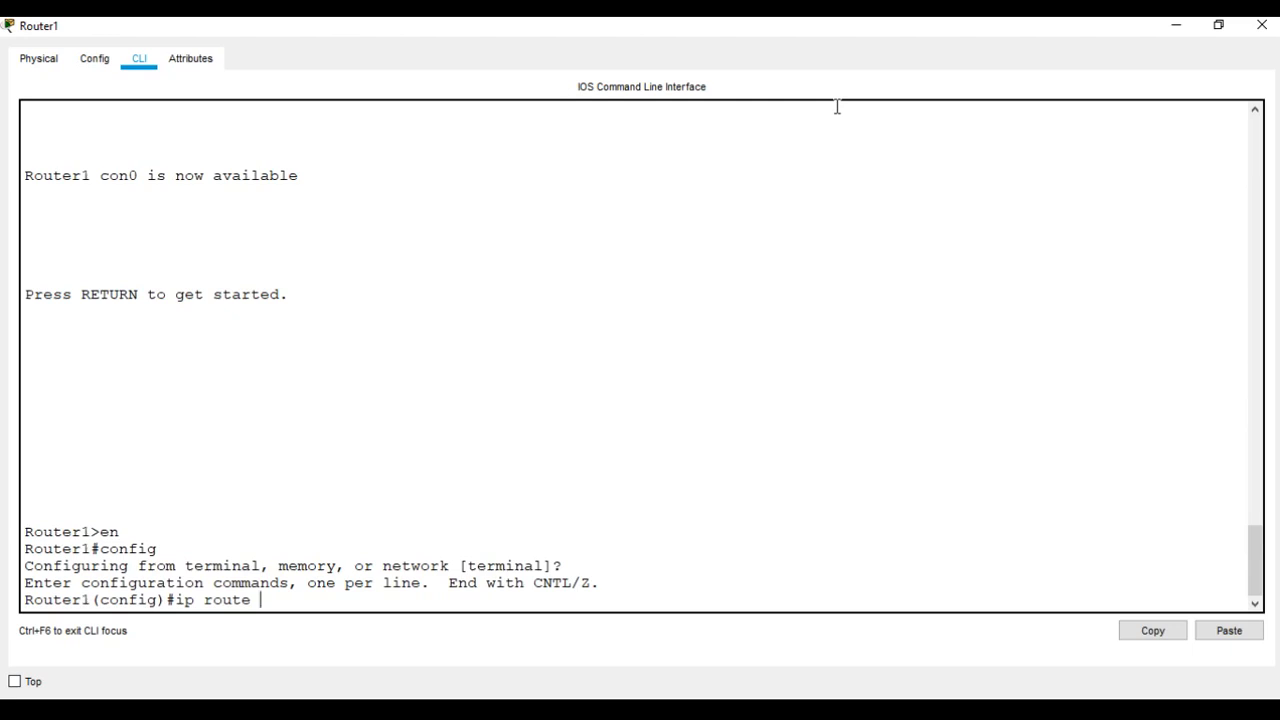
{"action": "left_click", "coordinate": [1217, 27]}
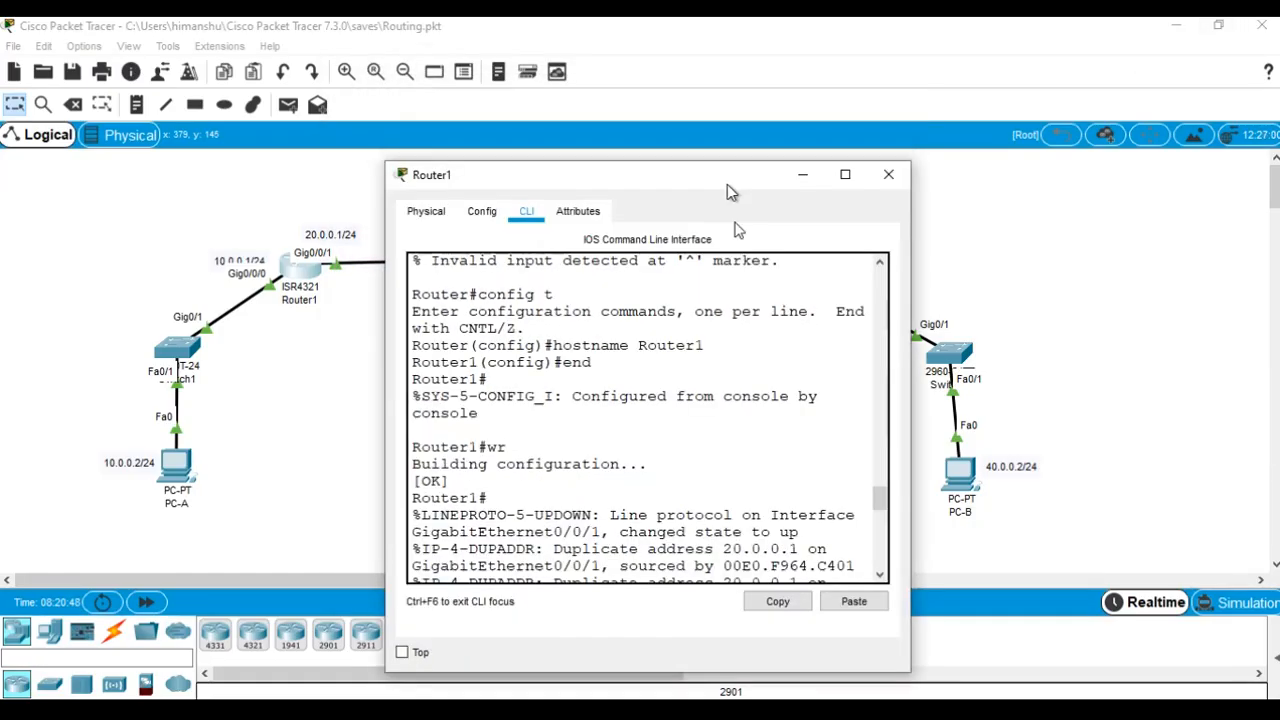
{"action": "left_click_drag", "start_coordinate": [727, 184], "coordinate": [770, 389]}
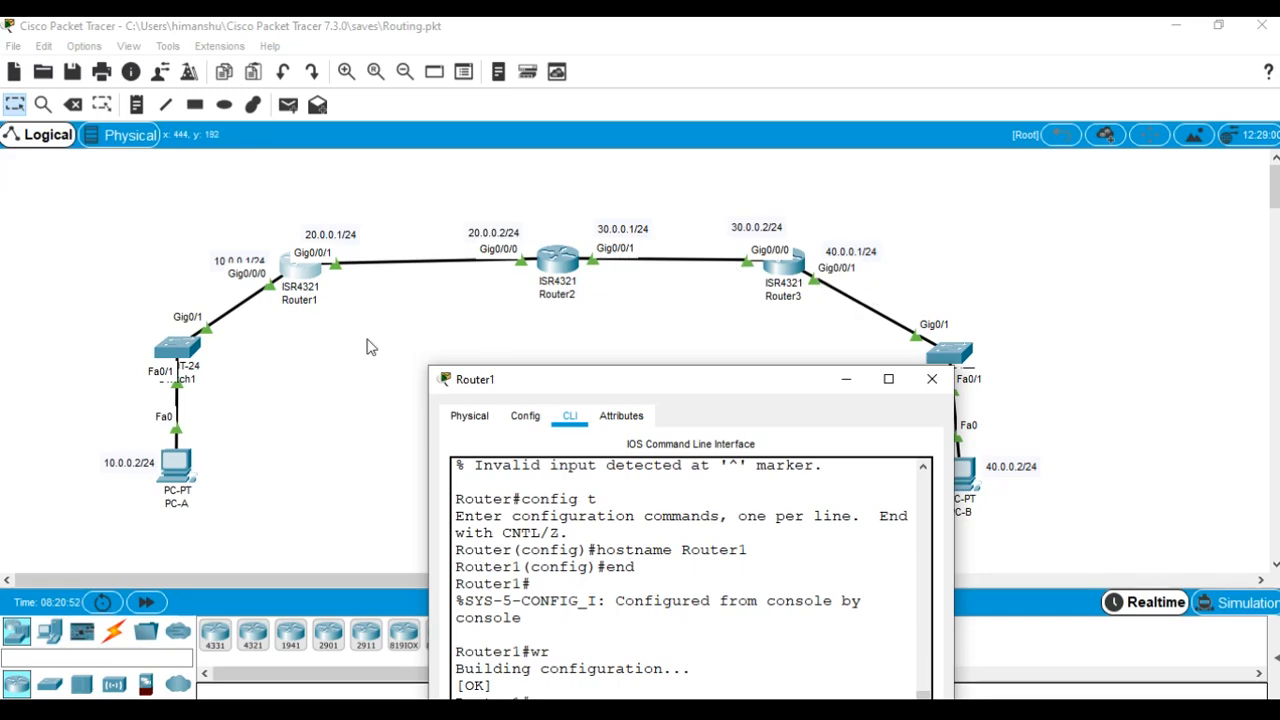
{"action": "left_click_drag", "start_coordinate": [656, 378], "coordinate": [745, 107]}
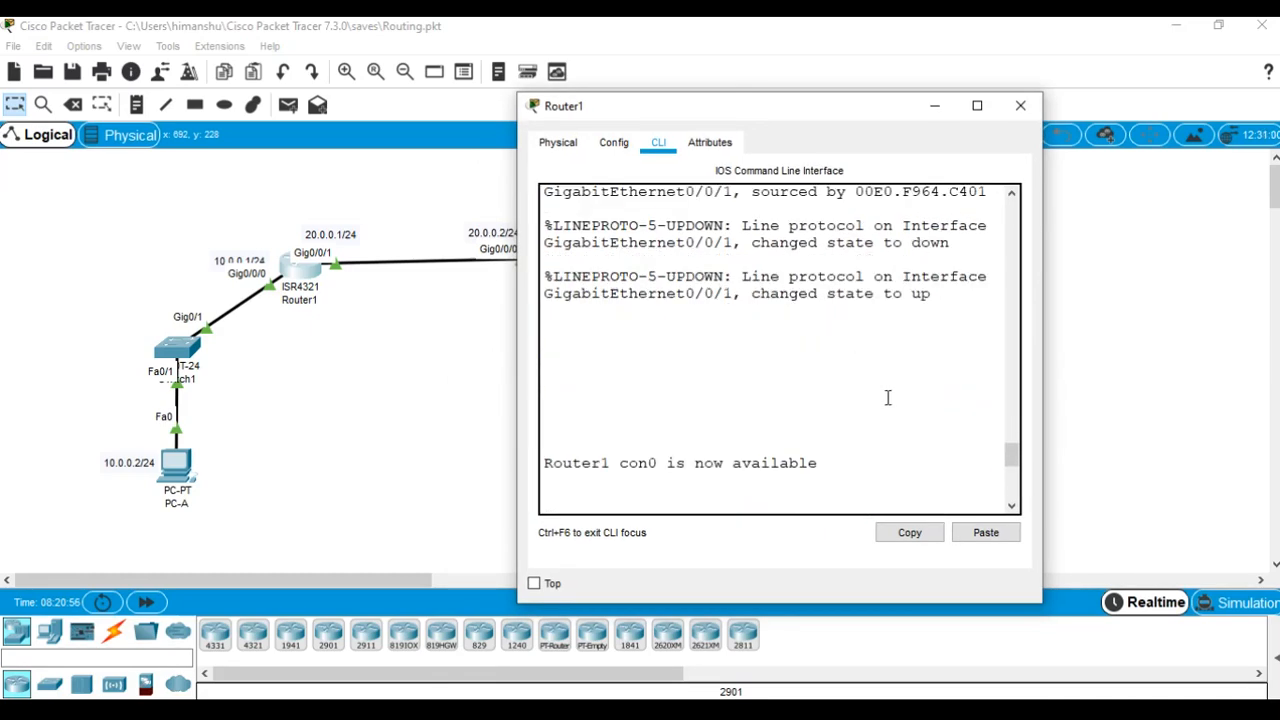
{"action": "key", "text": "Return"}
{"action": "type", "text": "en"}
{"action": "key", "text": "Return"}
{"action": "type", "text": "config"}
{"action": "key", "text": "Return"}
{"action": "key", "text": "Return"}
{"action": "type", "text": "ip route "}
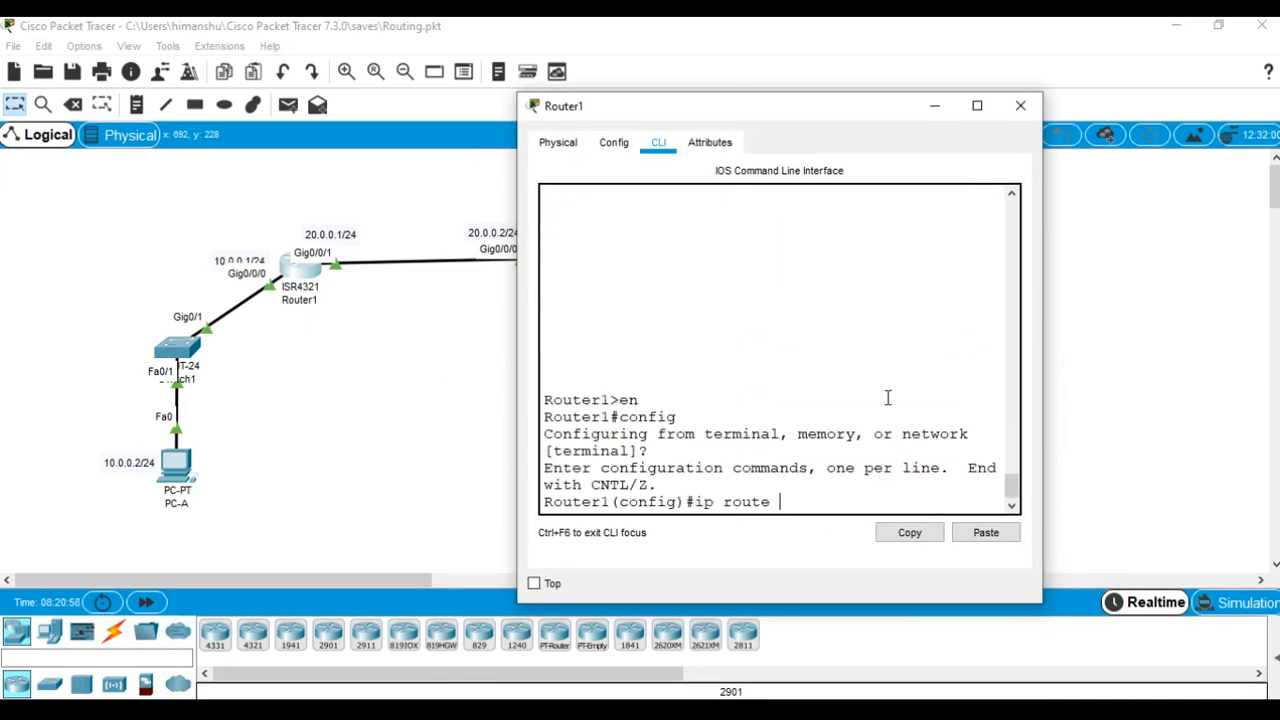
{"action": "type", "text": "30."}
{"action": "type", "text": "0.0.0 255.255.255.0"}
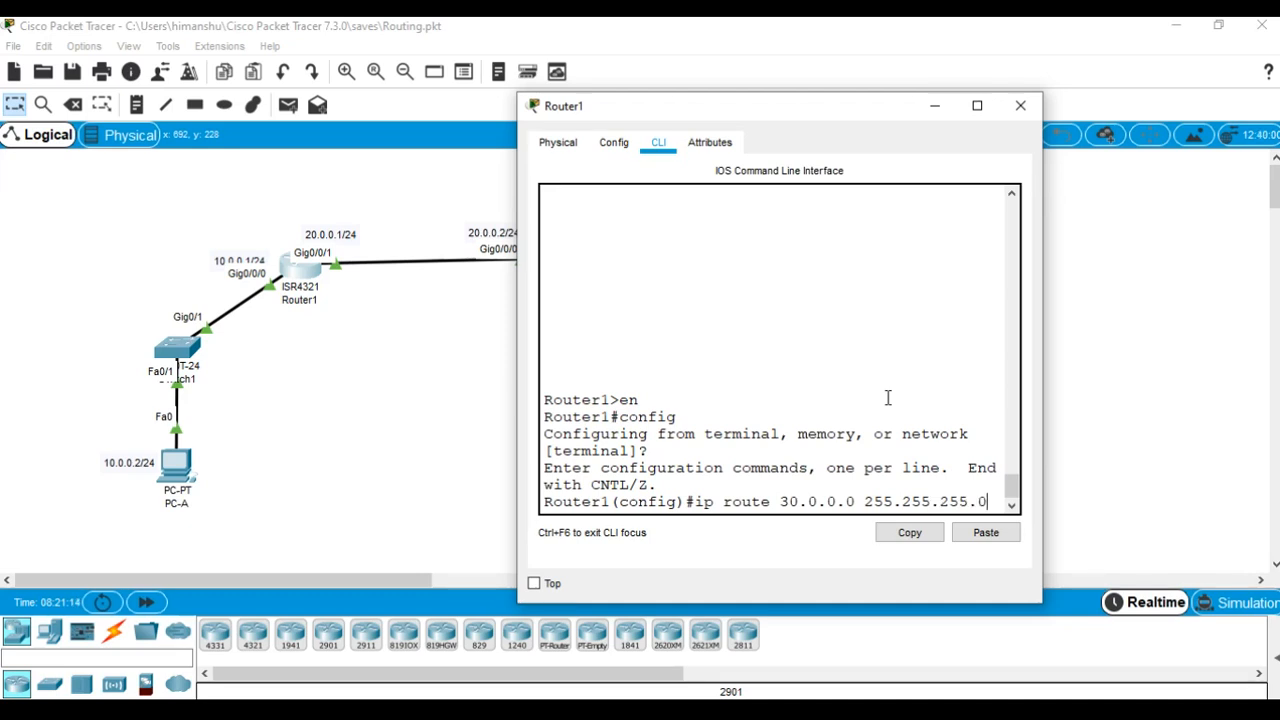
- Consult the topology for the next hop and complete Router1's 30.0.0.0 static route with next-hop address 20.0.0.2
{"action": "left_click_drag", "start_coordinate": [811, 114], "coordinate": [873, 353]}
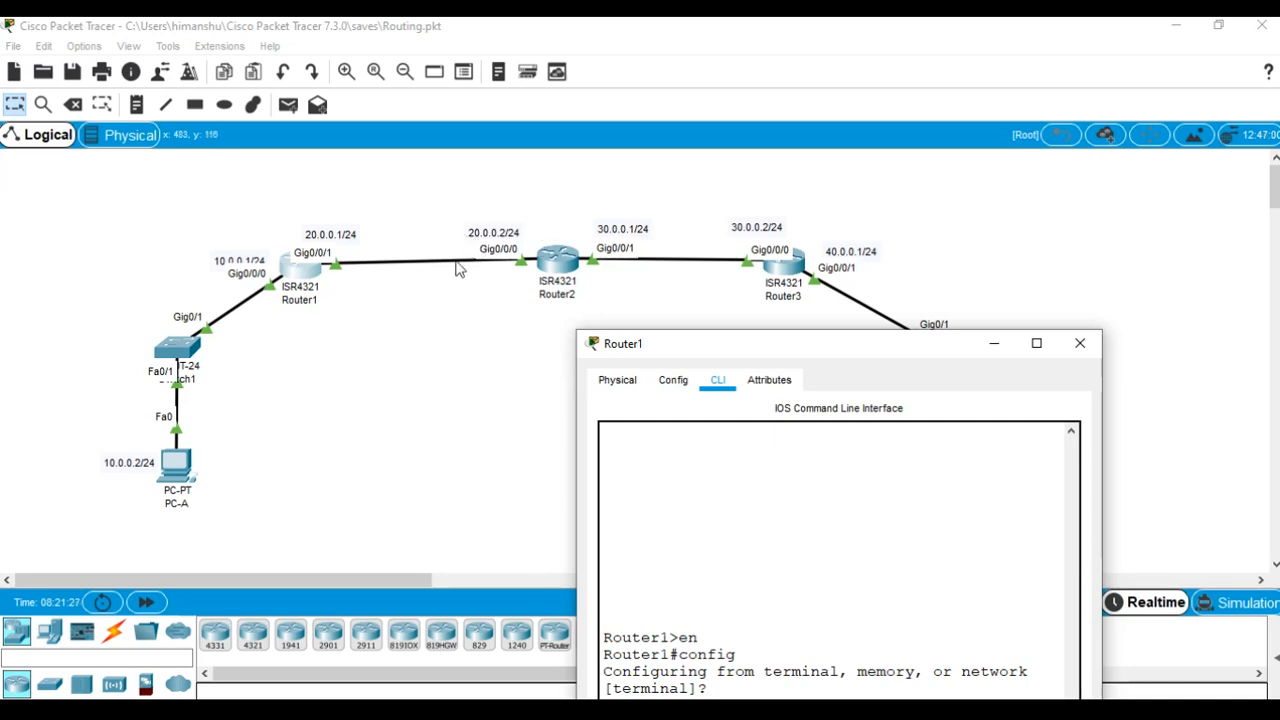
{"action": "left_click_drag", "start_coordinate": [744, 346], "coordinate": [493, 117]}
{"action": "left_click", "coordinate": [786, 111]}
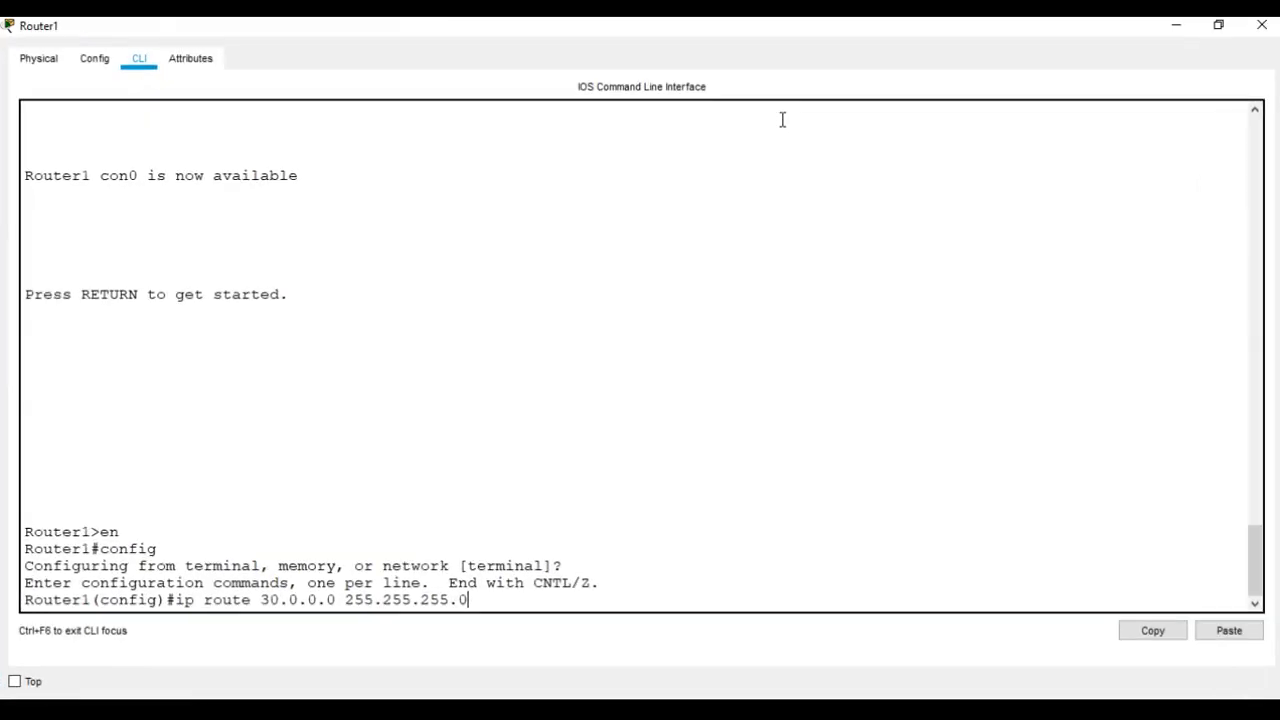
{"action": "left_click", "coordinate": [1218, 27]}
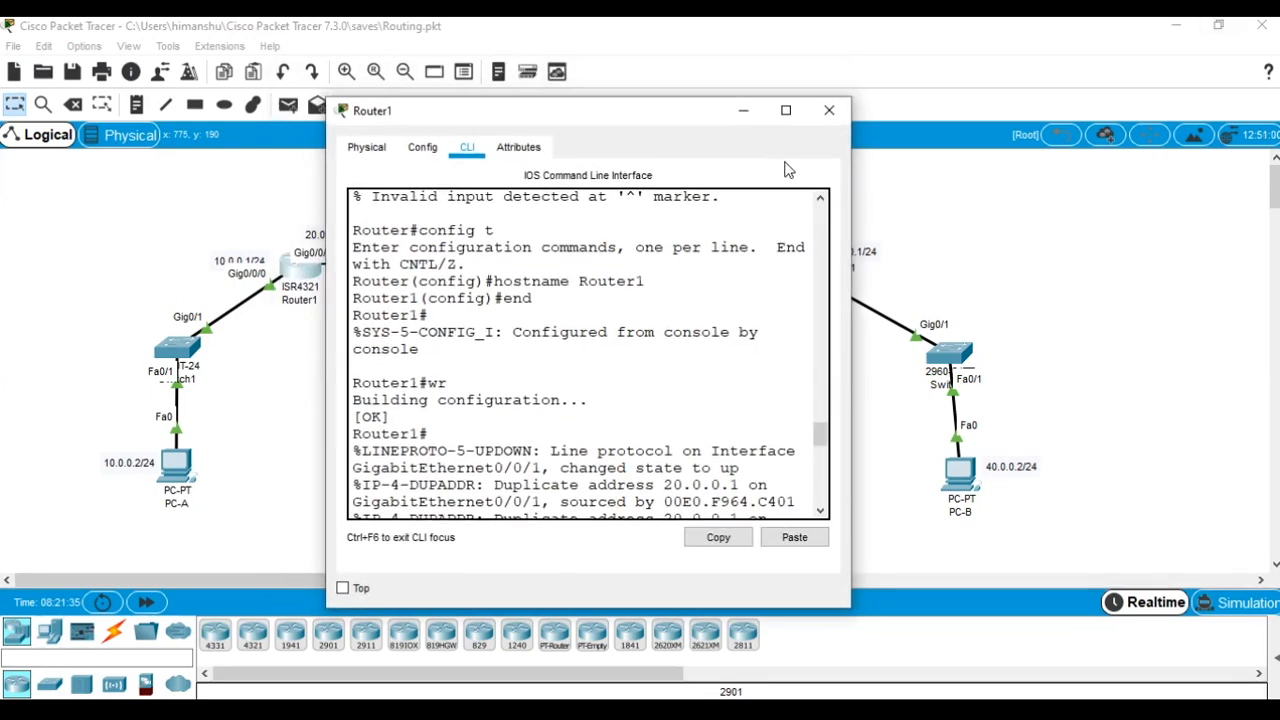
{"action": "scroll", "coordinate": [707, 313], "scroll_direction": "down", "scroll_amount": 13}
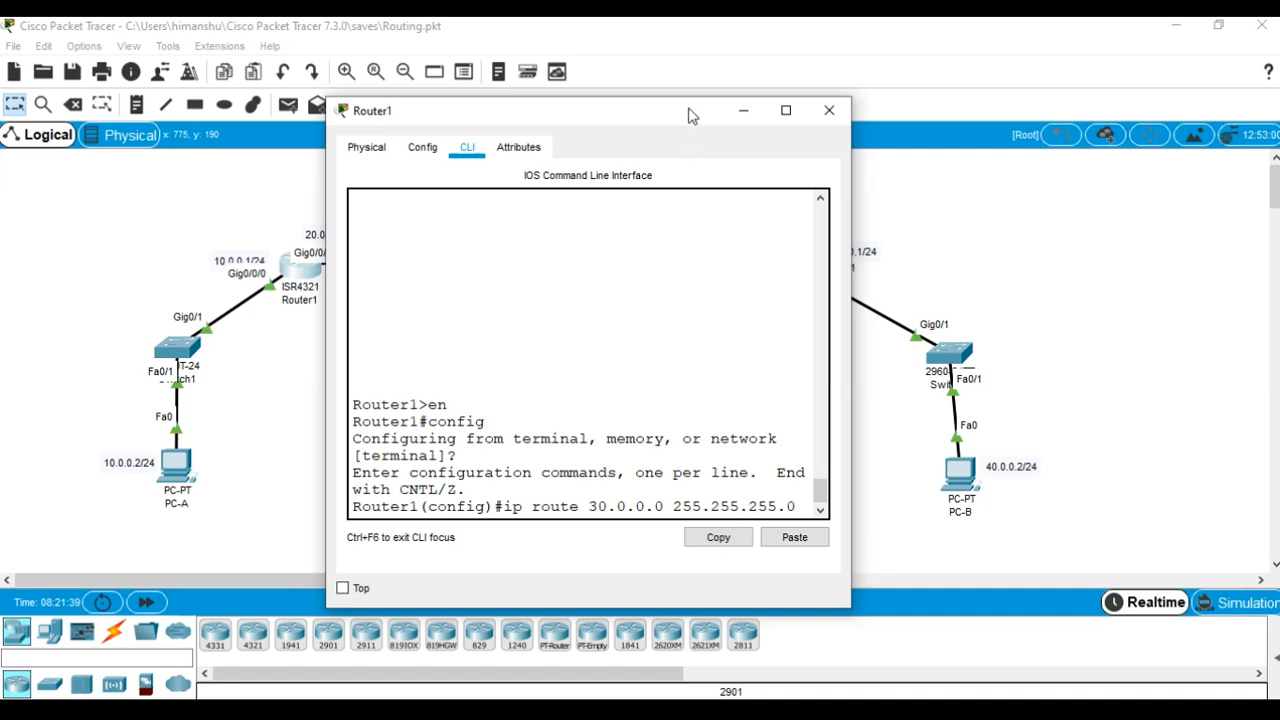
{"action": "left_click_drag", "start_coordinate": [688, 113], "coordinate": [894, 158]}
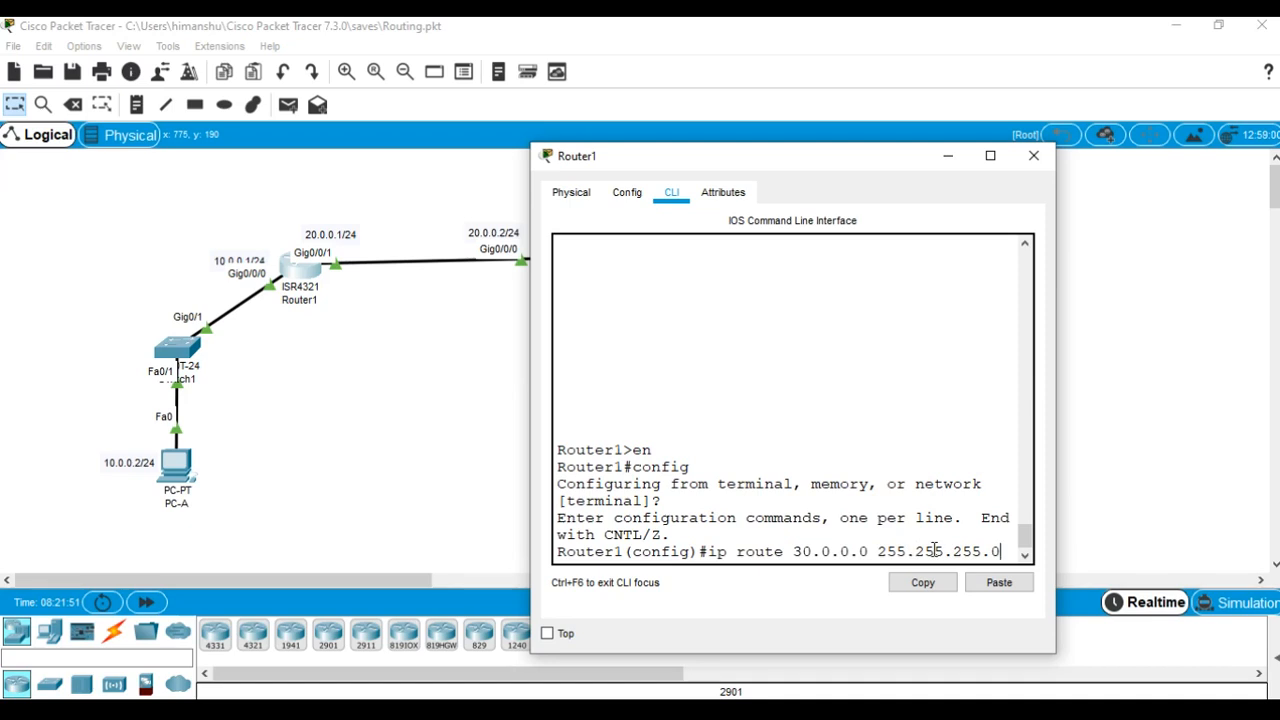
{"action": "left_click_drag", "start_coordinate": [800, 166], "coordinate": [882, 221]}
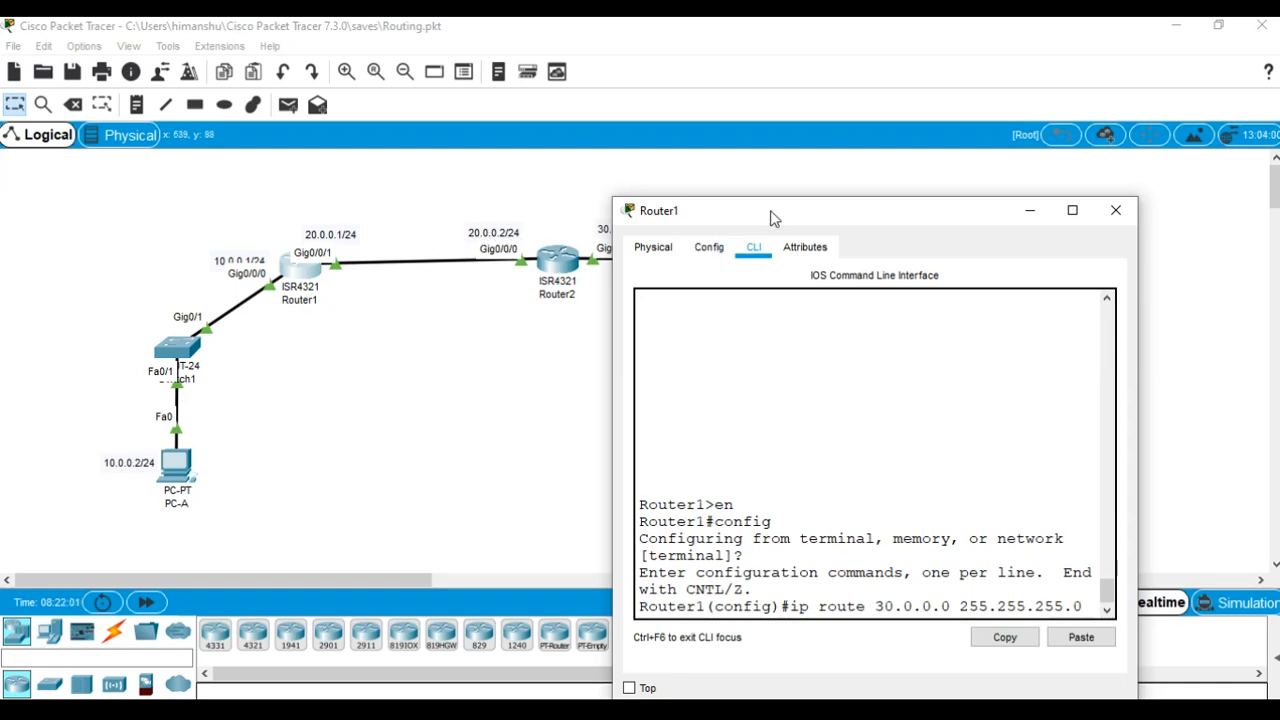
{"action": "left_click_drag", "start_coordinate": [770, 210], "coordinate": [775, 169]}
{"action": "left_click", "coordinate": [1077, 170]}
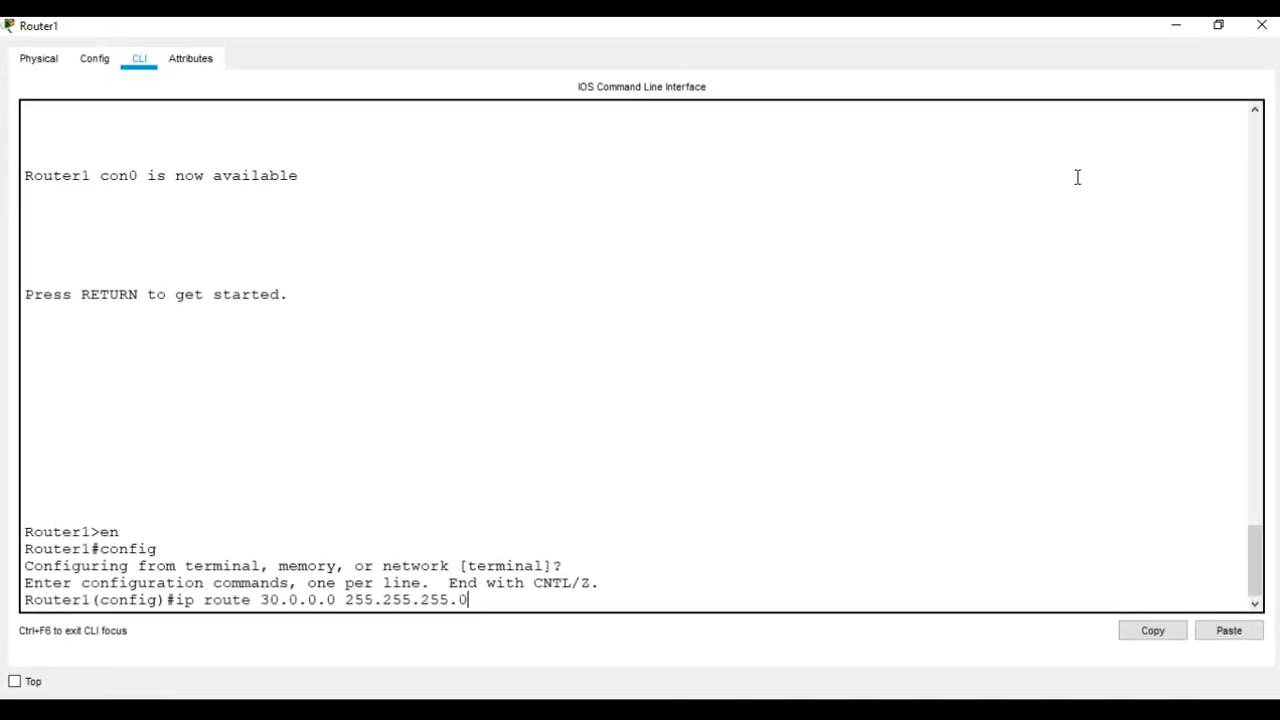
{"action": "type", "text": "20.0.02"}
{"action": "key", "text": "BackSpace"}
{"action": "type", "text": ".2"}
{"action": "key", "text": "Return"}
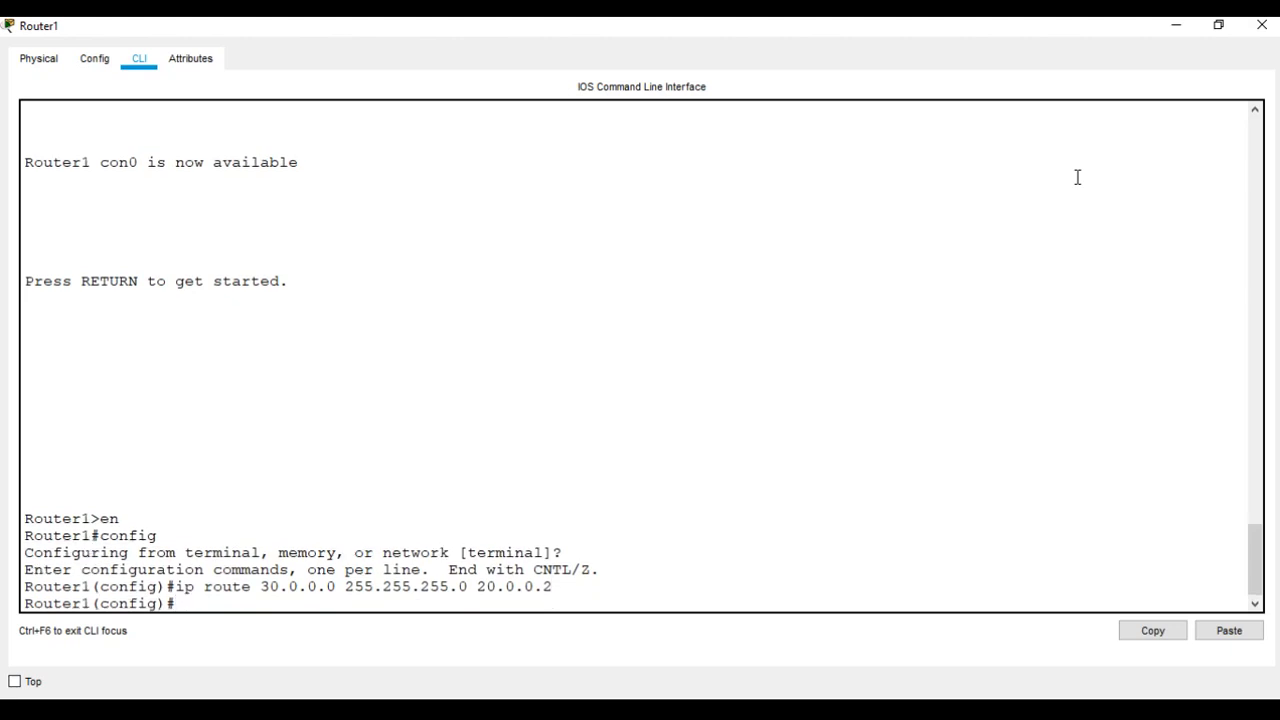
- Add a second static route on Router1 for 40.0.0.0 255.255.255.0 via 20.0.0.2, reusing the previous command and checking it against the topology
{"action": "key", "text": "Up"}
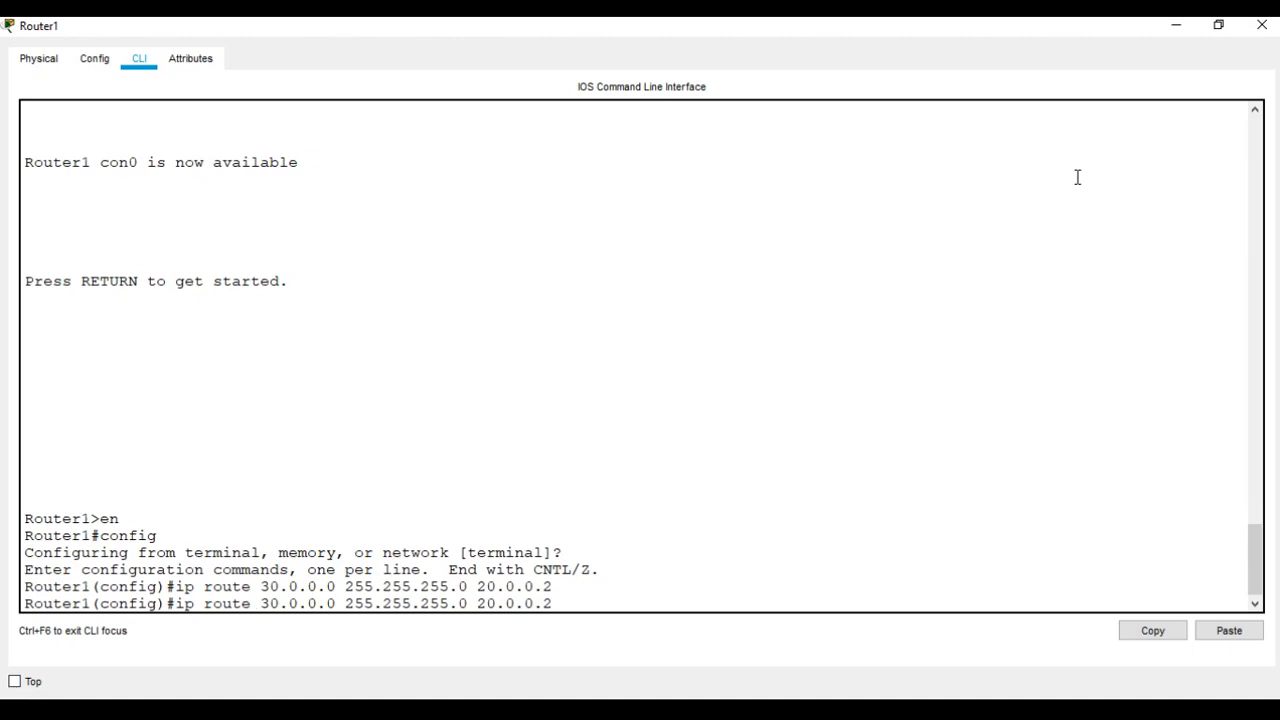
{"action": "key", "text": "BackSpace"}
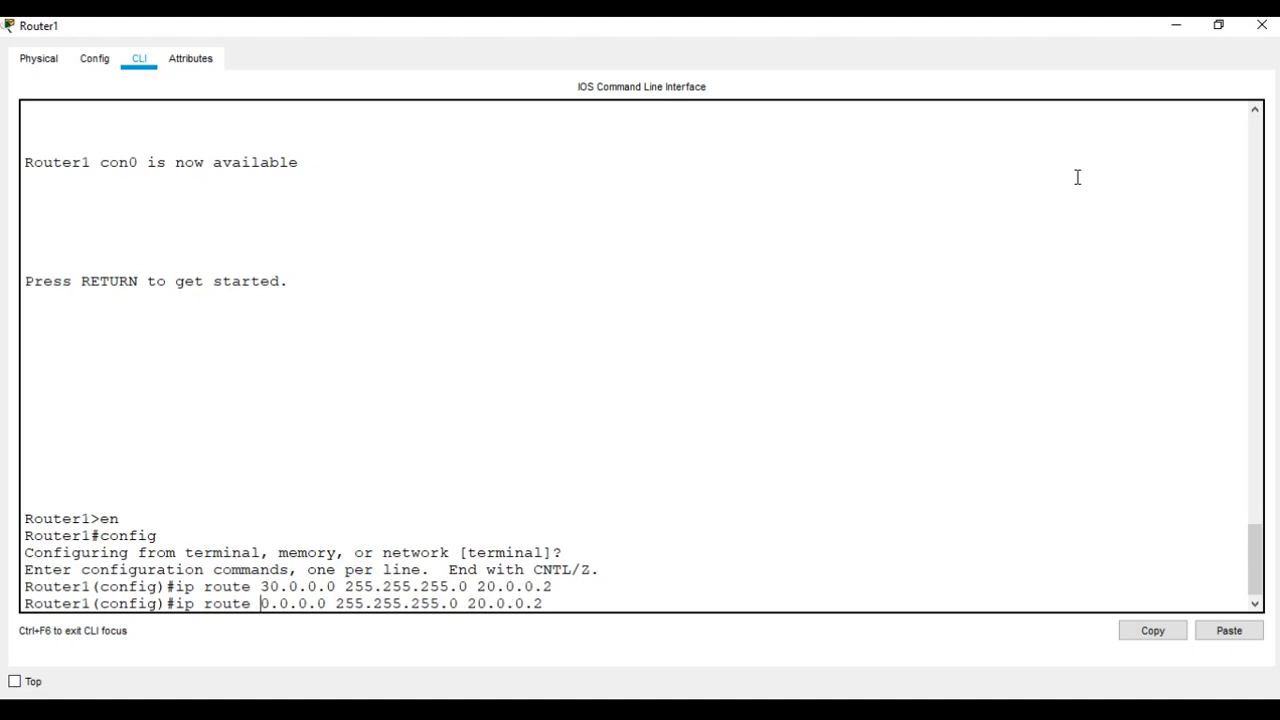
{"action": "type", "text": "4"}
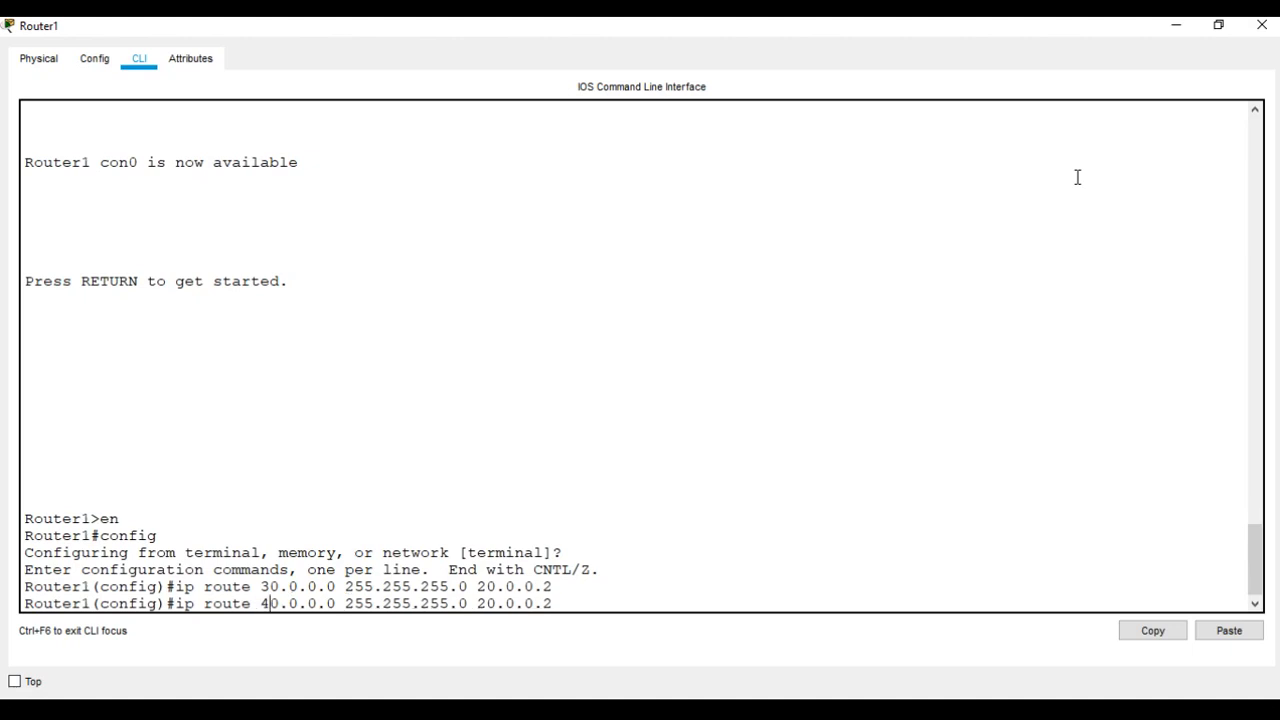
{"action": "left_click", "coordinate": [1176, 25]}
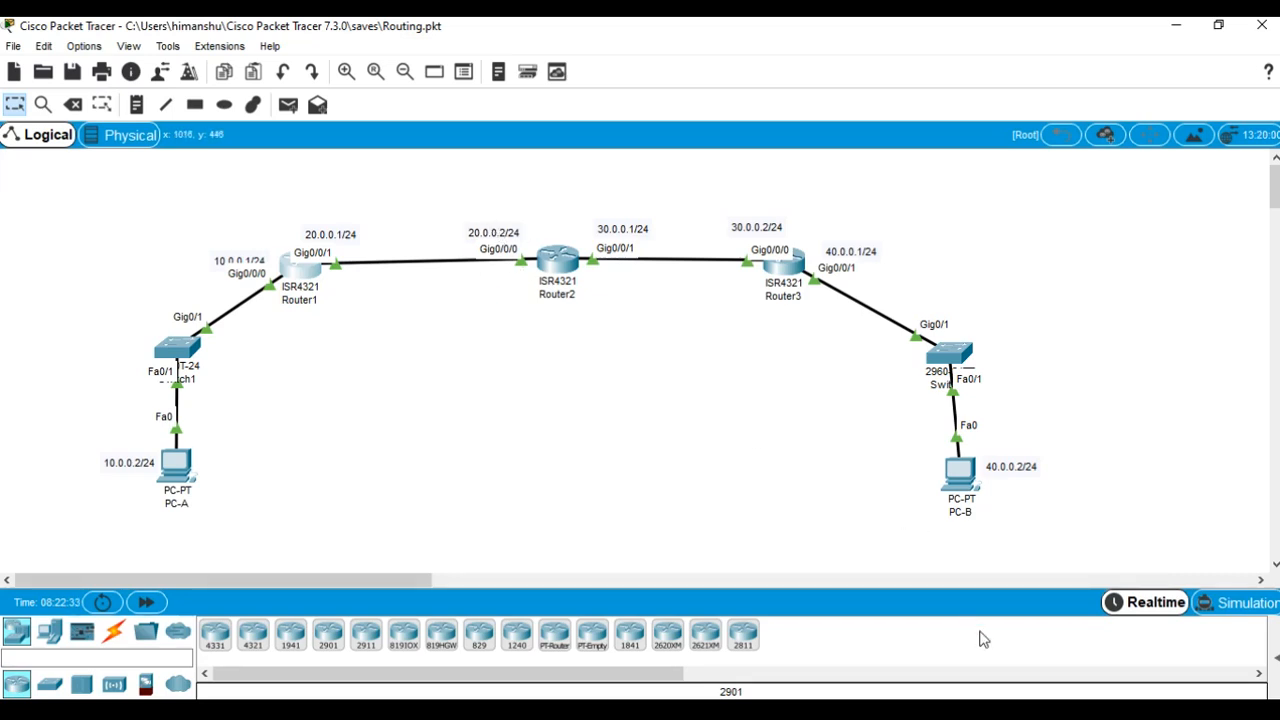
{"action": "mouse_move", "coordinate": [920, 712]}
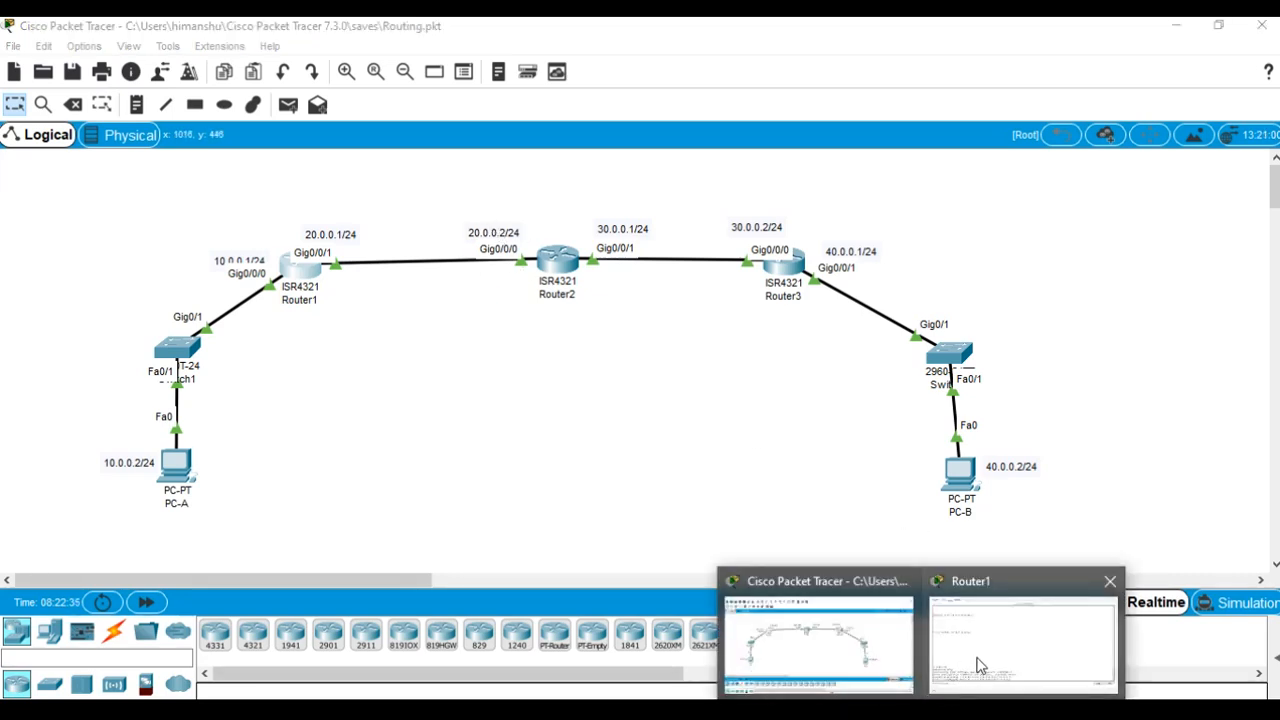
{"action": "left_click", "coordinate": [990, 640]}
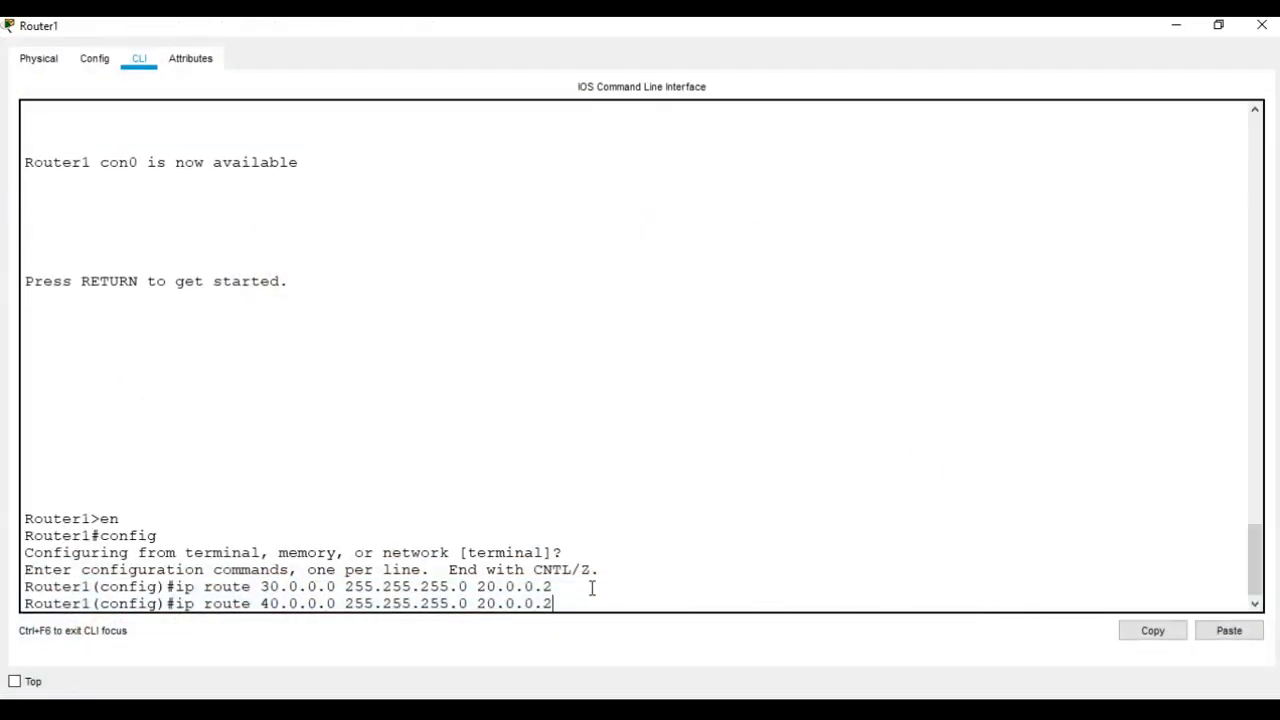
{"action": "key", "text": "Return"}
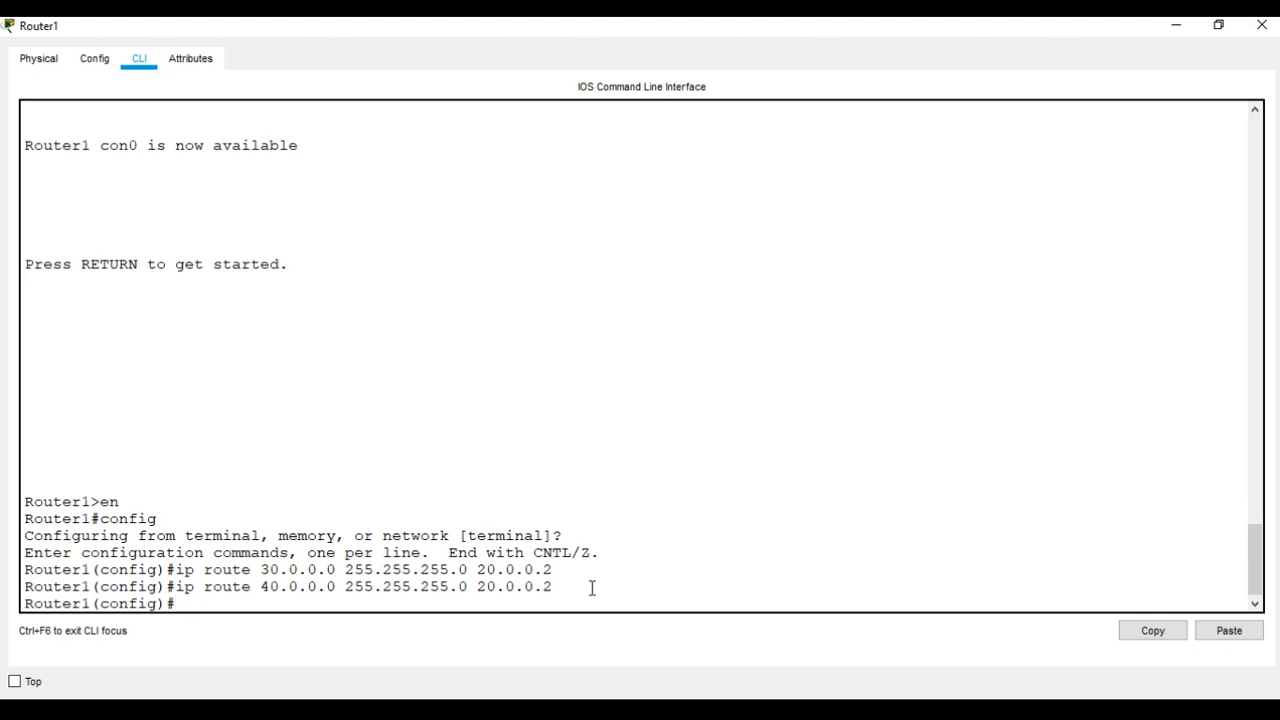
- Leave Router1's configuration mode with end and save the configuration with wr
{"action": "type", "text": "end"}
{"action": "key", "text": "Return"}
{"action": "type", "text": "w"}
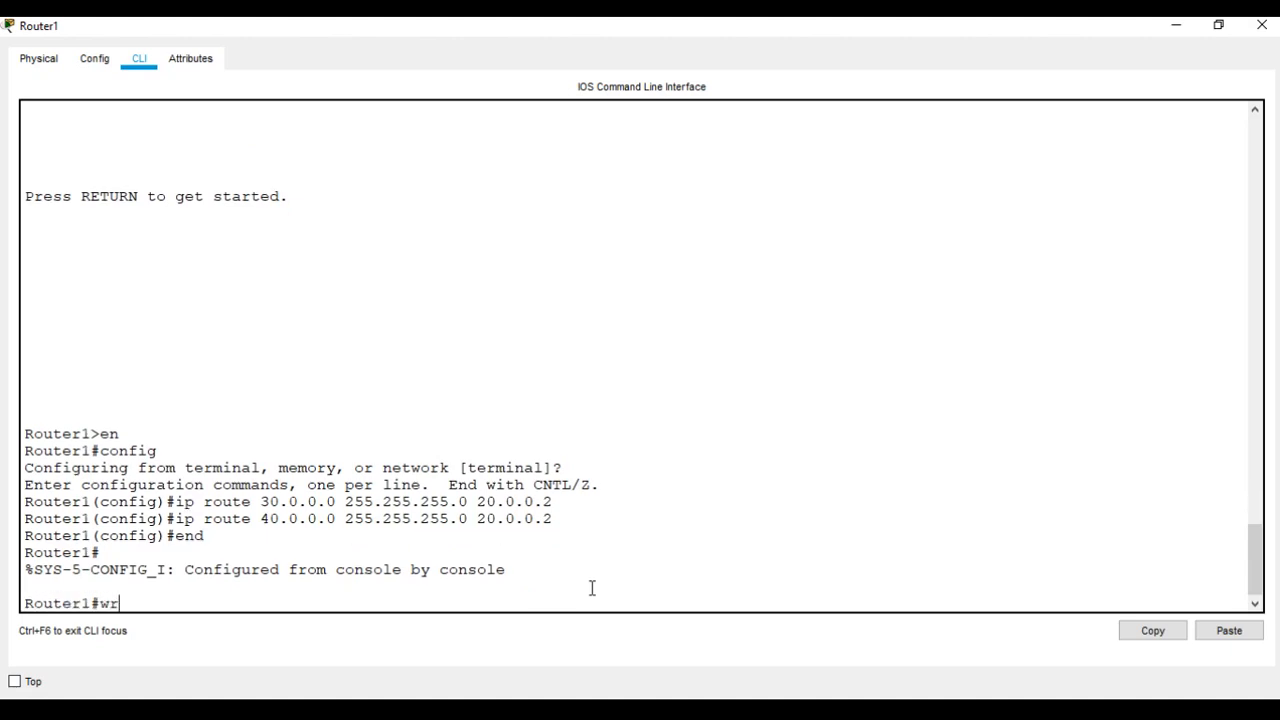
{"action": "type", "text": "r"}
{"action": "key", "text": "Return"}
- Display Router1's running configuration with sh runn and advance through it to the interface and static route entries
{"action": "type", "text": "s"}
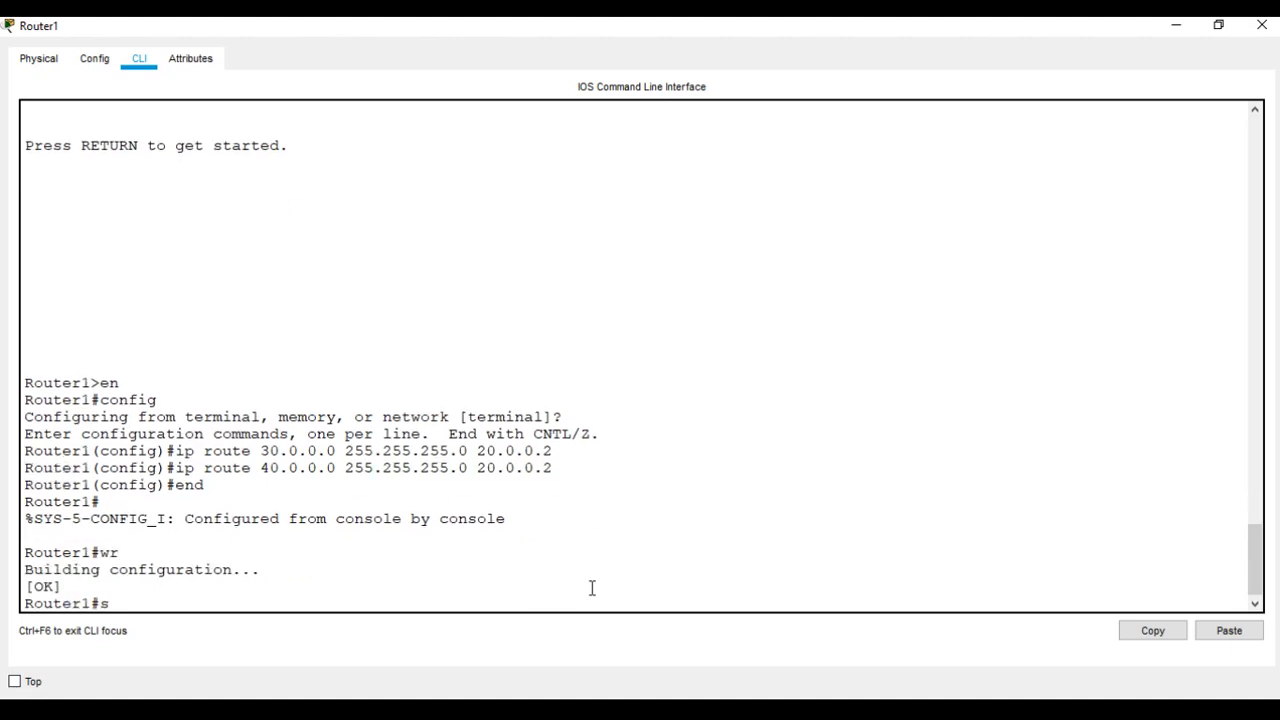
{"action": "type", "text": "h runn"}
{"action": "key", "text": "Return"}
{"action": "key", "text": "Return"}
{"action": "key", "text": "Return"}
{"action": "key", "text": "Return"}
{"action": "key", "text": "Return"}
{"action": "key", "text": "Return"}
{"action": "key", "text": "Return"}
{"action": "key", "text": "Return"}
{"action": "key", "text": "Return"}
{"action": "key", "text": "Return"}
{"action": "key", "text": "Return"}
{"action": "key", "text": "Return"}
{"action": "key", "text": "Return"}
{"action": "key", "text": "Return"}
{"action": "key", "text": "Return"}
{"action": "key", "text": "Return"}
{"action": "key", "text": "Return"}
{"action": "key", "text": "Return"}
{"action": "key", "text": "Return"}
{"action": "key", "text": "Return"}
{"action": "key", "text": "Return"}
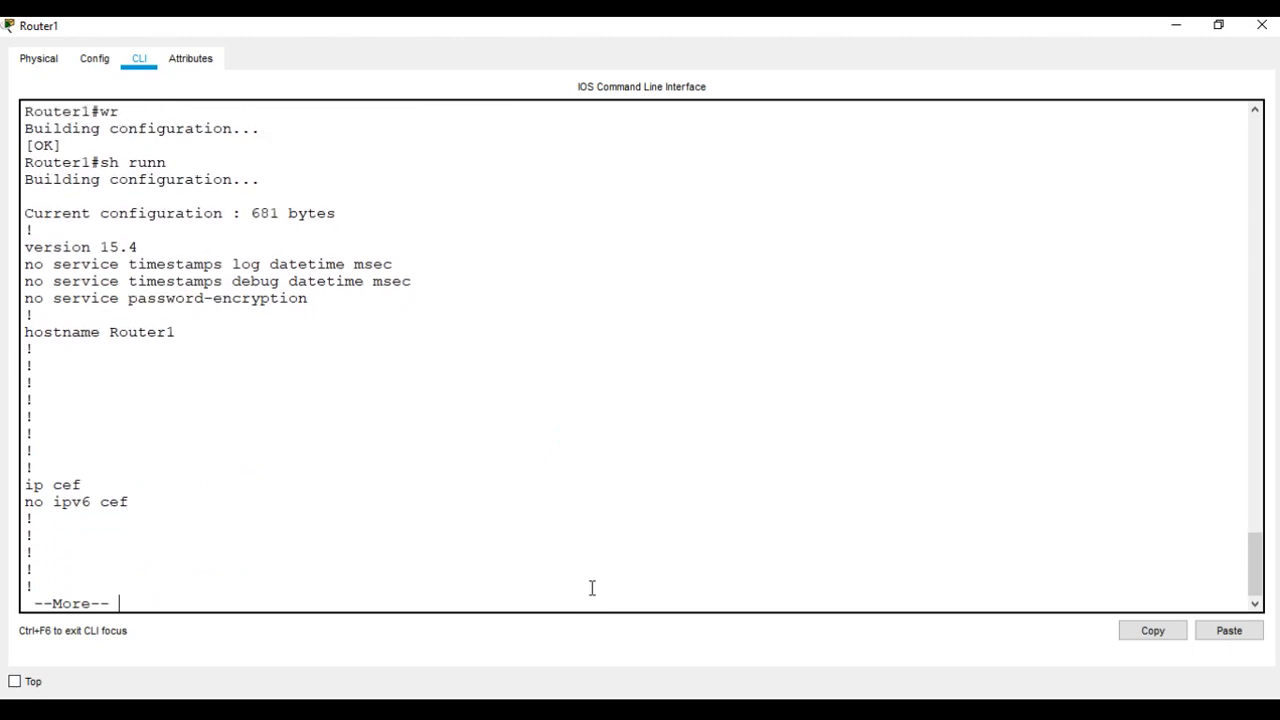
{"action": "key", "text": "Return"}
{"action": "key", "text": "Return"}
{"action": "key", "text": "Return"}
{"action": "key", "text": "Return"}
{"action": "key", "text": "Return"}
{"action": "key", "text": "Return"}
{"action": "key", "text": "Return"}
{"action": "key", "text": "Return"}
{"action": "key", "text": "Return"}
{"action": "key", "text": "Return"}
{"action": "key", "text": "Return"}
{"action": "key", "text": "Return"}
{"action": "key", "text": "Return"}
{"action": "key", "text": "Return"}
{"action": "key", "text": "Return"}
{"action": "key", "text": "Return"}
{"action": "key", "text": "Return"}
{"action": "key", "text": "Return"}
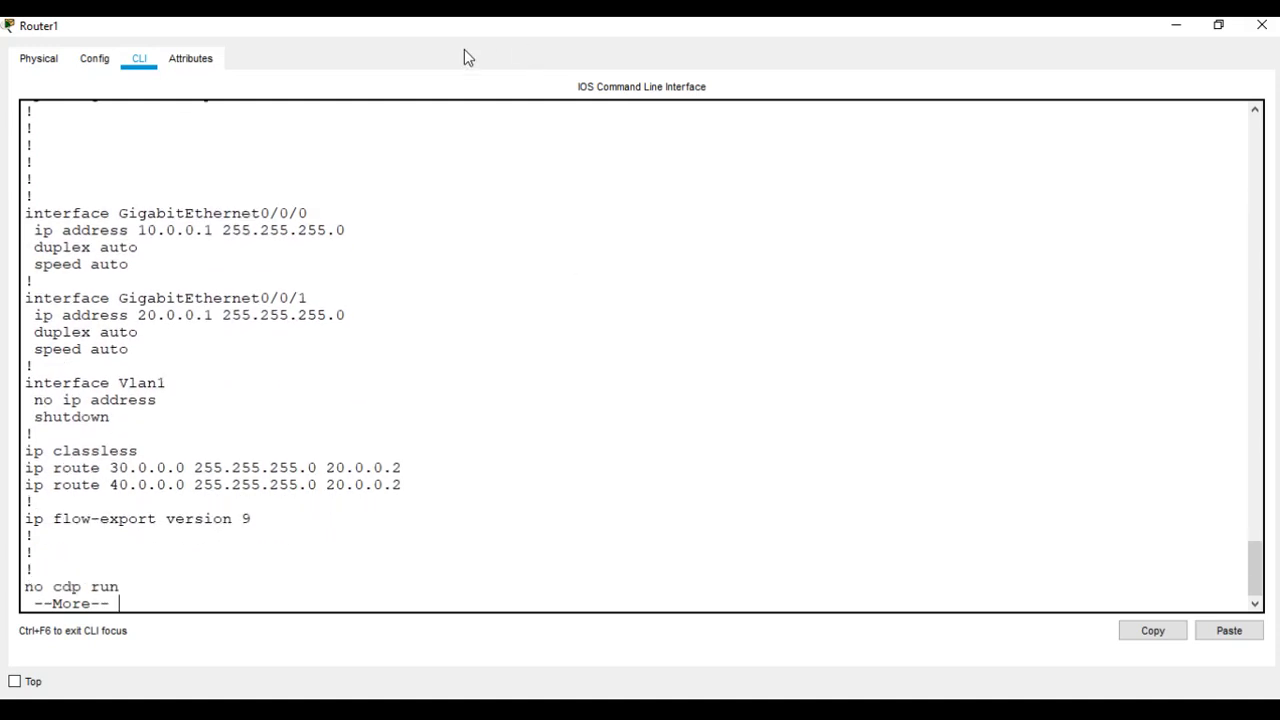
- Examine the two interface addresses and the static routes in Router1's running configuration, and read through to the end of the listing
{"action": "left_click_drag", "start_coordinate": [30, 232], "coordinate": [332, 247]}
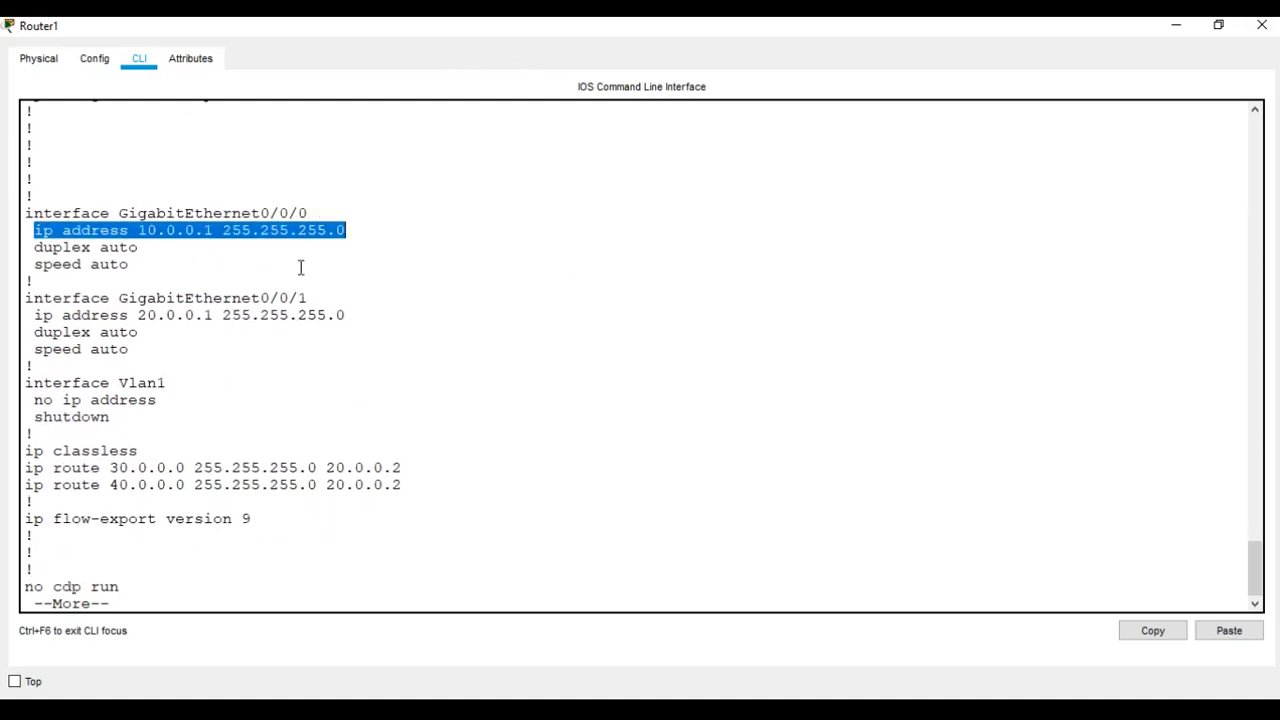
{"action": "left_click_drag", "start_coordinate": [33, 315], "coordinate": [357, 315]}
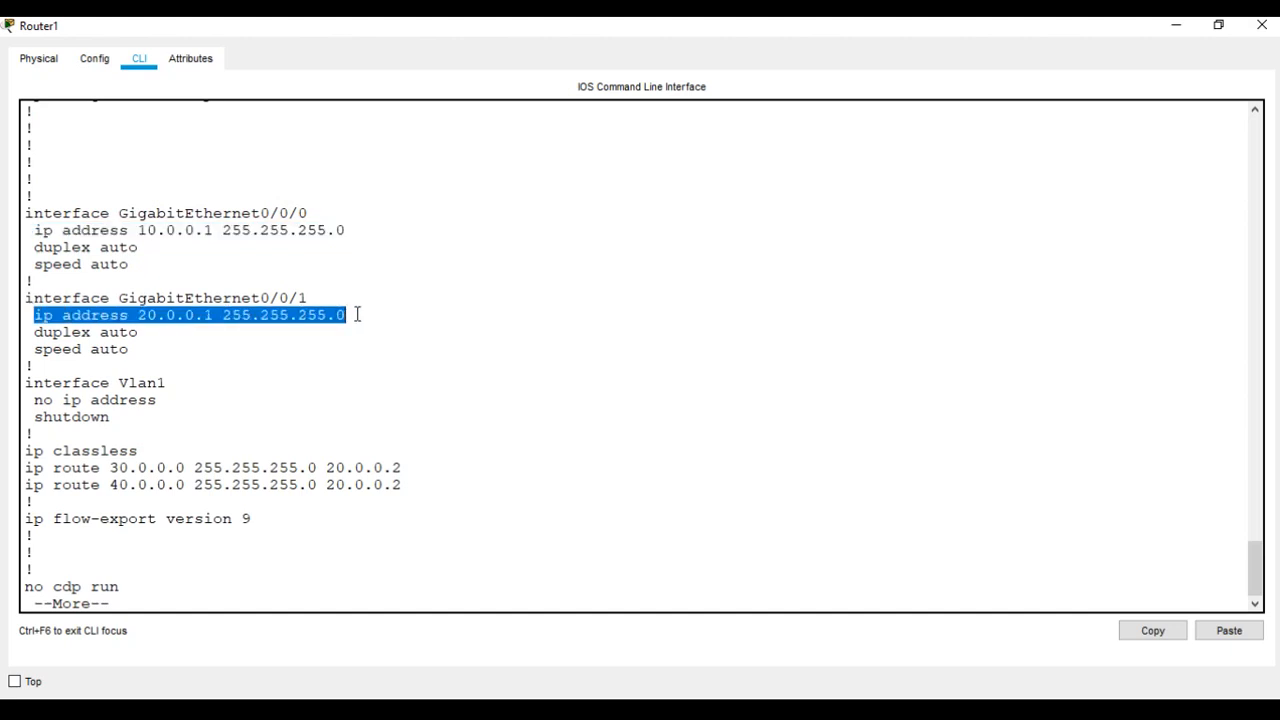
{"action": "left_click_drag", "start_coordinate": [26, 468], "coordinate": [412, 486]}
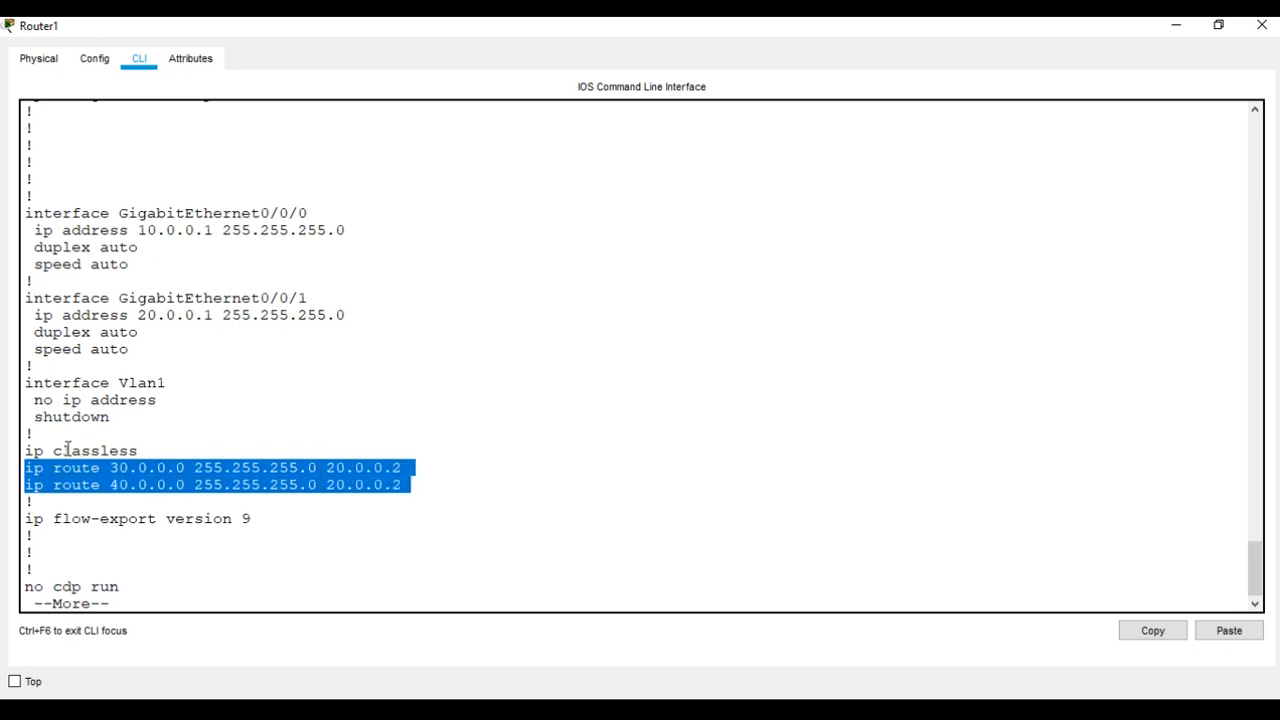
{"action": "left_click_drag", "start_coordinate": [26, 451], "coordinate": [423, 484]}
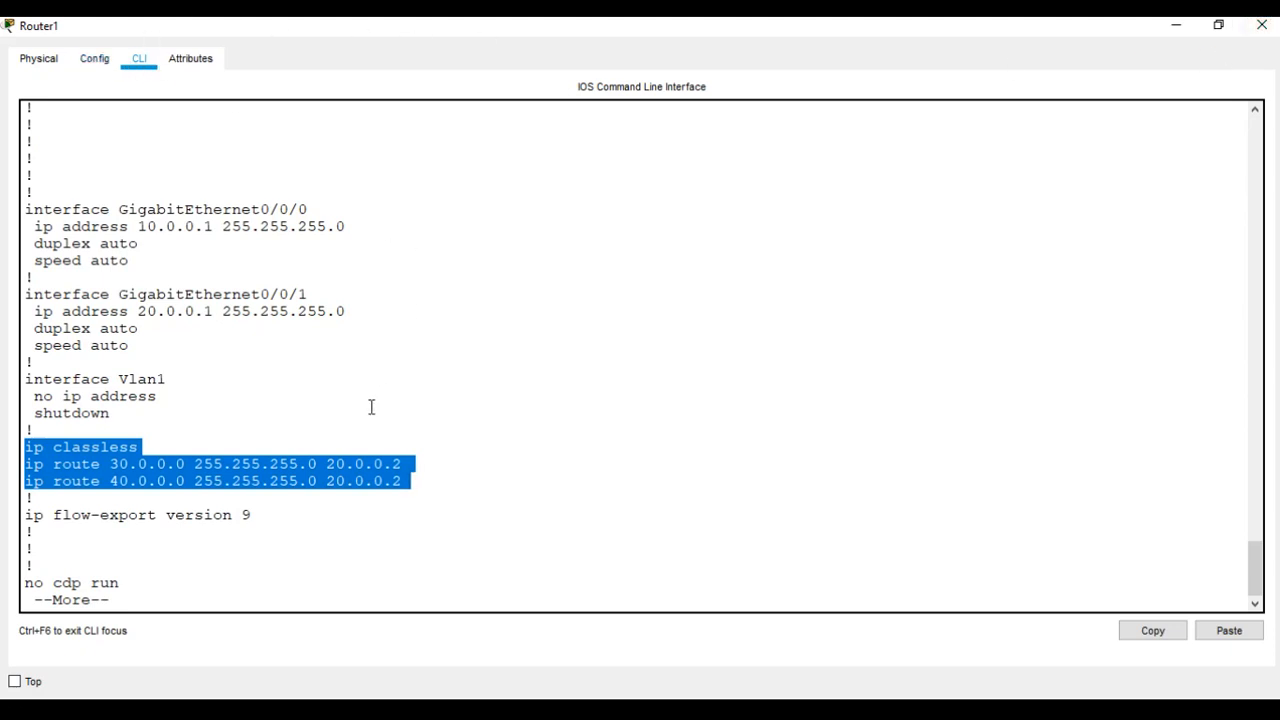
{"action": "key", "text": "Return"}
{"action": "key", "text": "Return"}
{"action": "key", "text": "Return"}
{"action": "key", "text": "Return"}
{"action": "key", "text": "Return"}
{"action": "key", "text": "Return"}
{"action": "key", "text": "Return"}
{"action": "key", "text": "Return"}
{"action": "key", "text": "Return"}
{"action": "key", "text": "Return"}
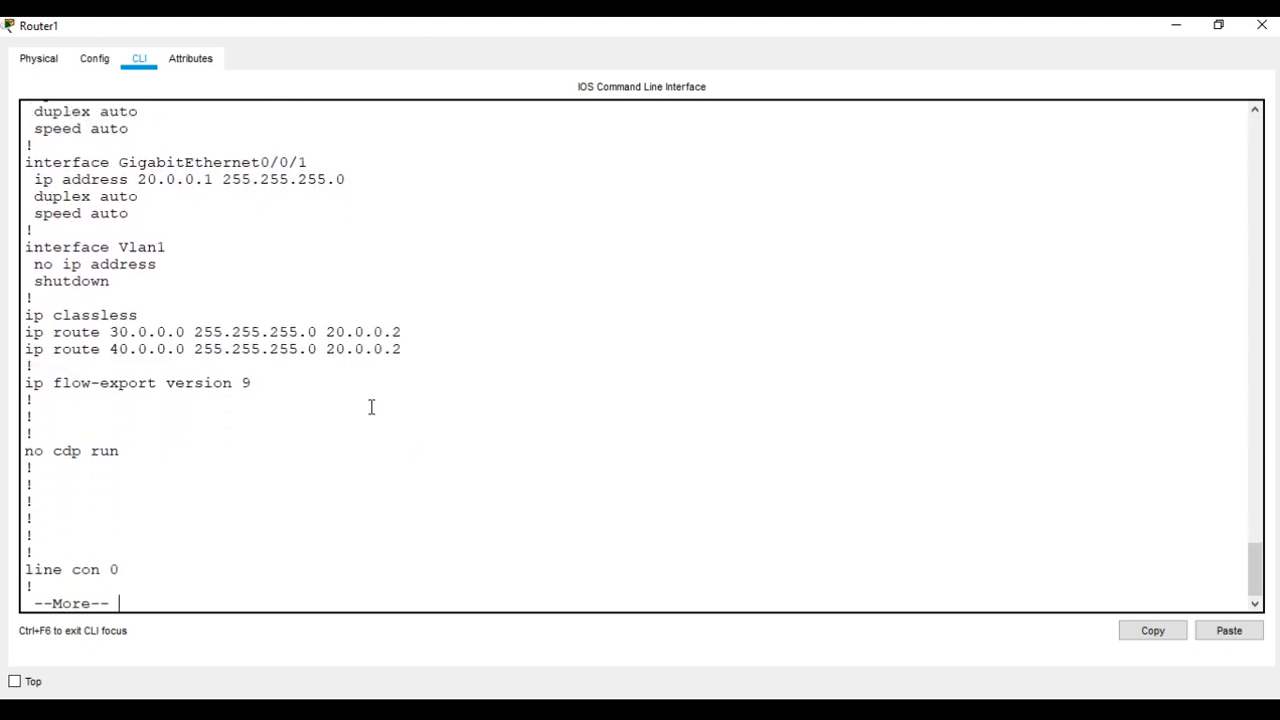
{"action": "key", "text": "Return"}
{"action": "key", "text": "Return"}
{"action": "key", "text": "Return"}
{"action": "key", "text": "Return"}
{"action": "key", "text": "Return"}
{"action": "key", "text": "Return"}
{"action": "key", "text": "Return"}
{"action": "key", "text": "Return"}
{"action": "key", "text": "Return"}
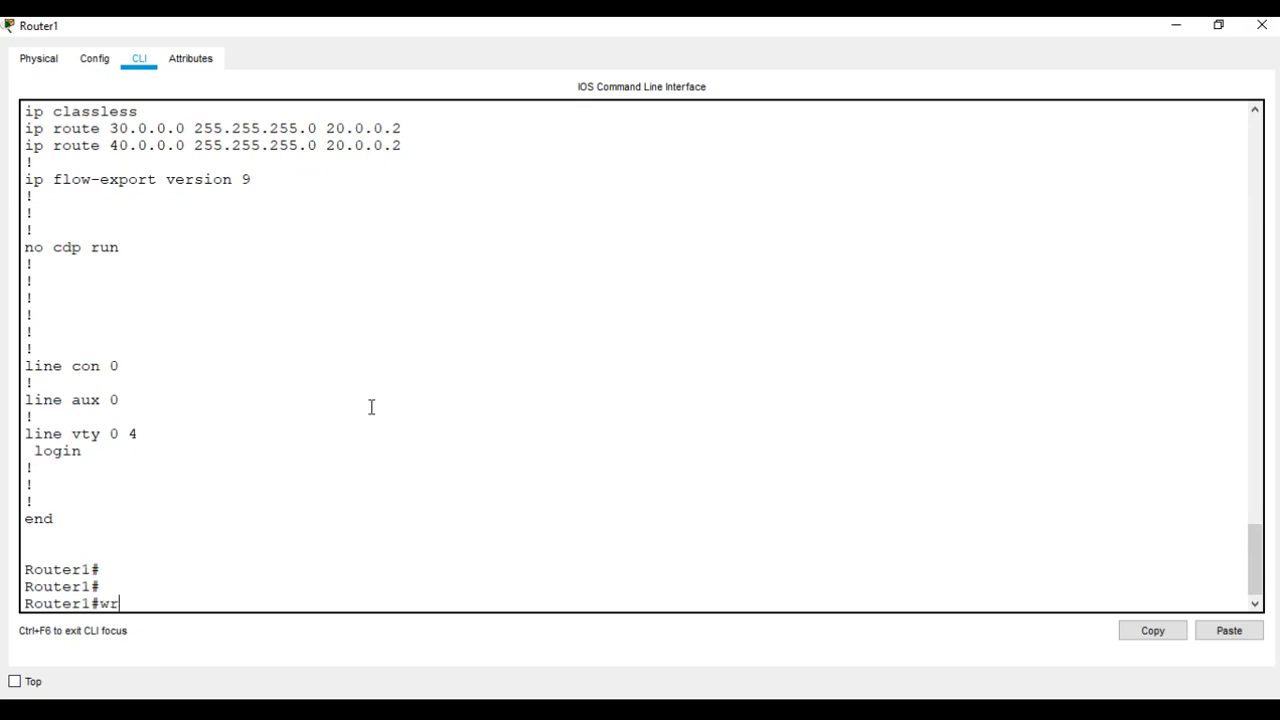
- Save Router1's configuration again with wr and close the router's window
{"action": "type", "text": "wr"}
{"action": "key", "text": "Return"}
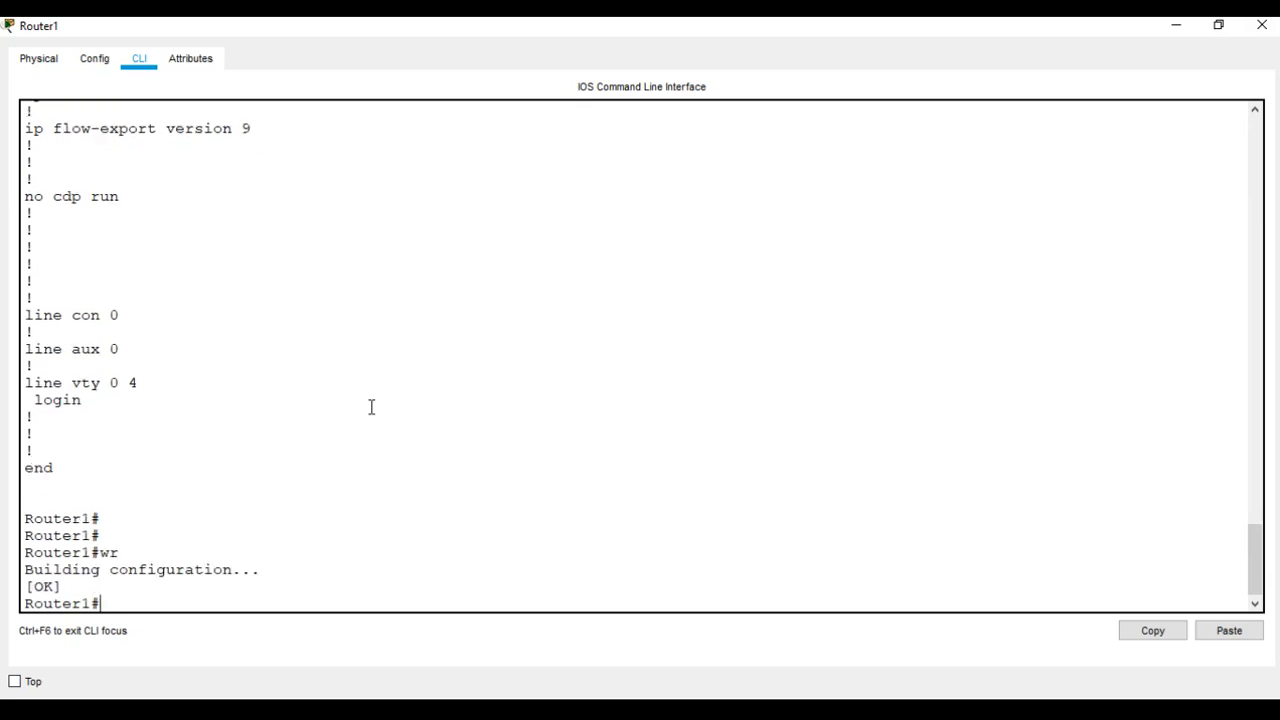
{"action": "left_click", "coordinate": [1262, 25]}
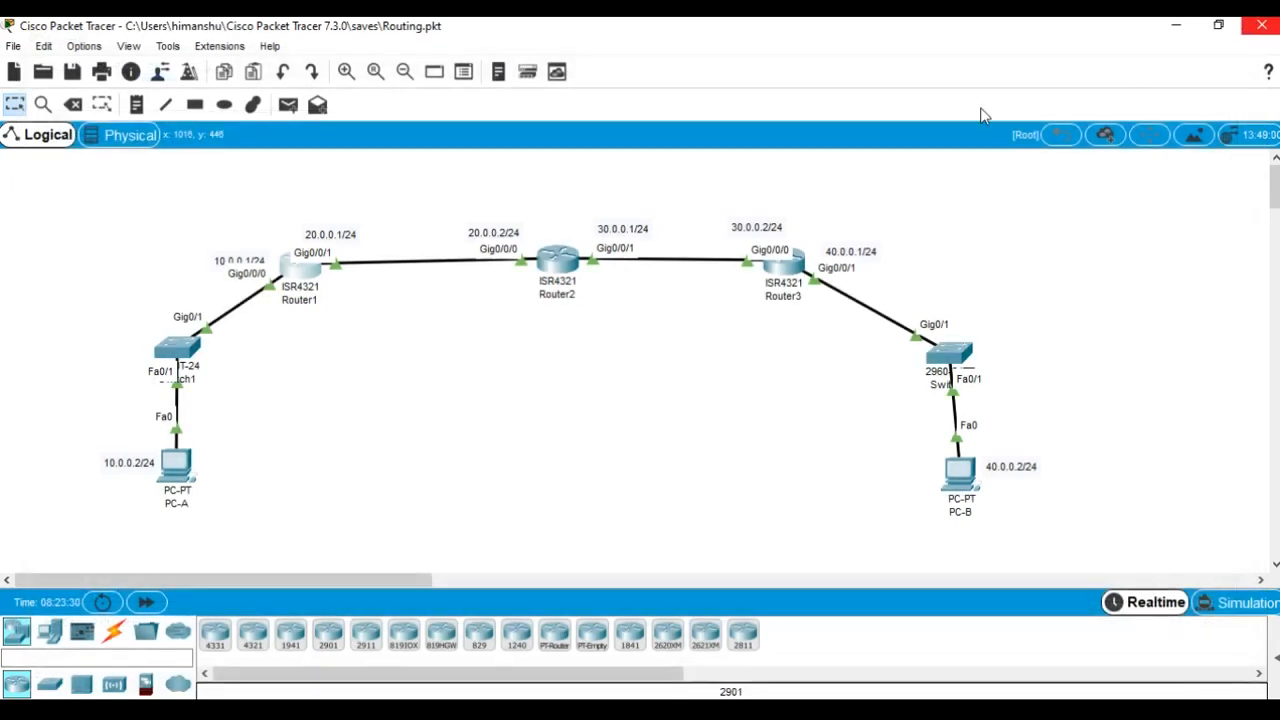
- Open Router2's command line and enter global configuration mode with en and config t
{"action": "left_click", "coordinate": [558, 262]}
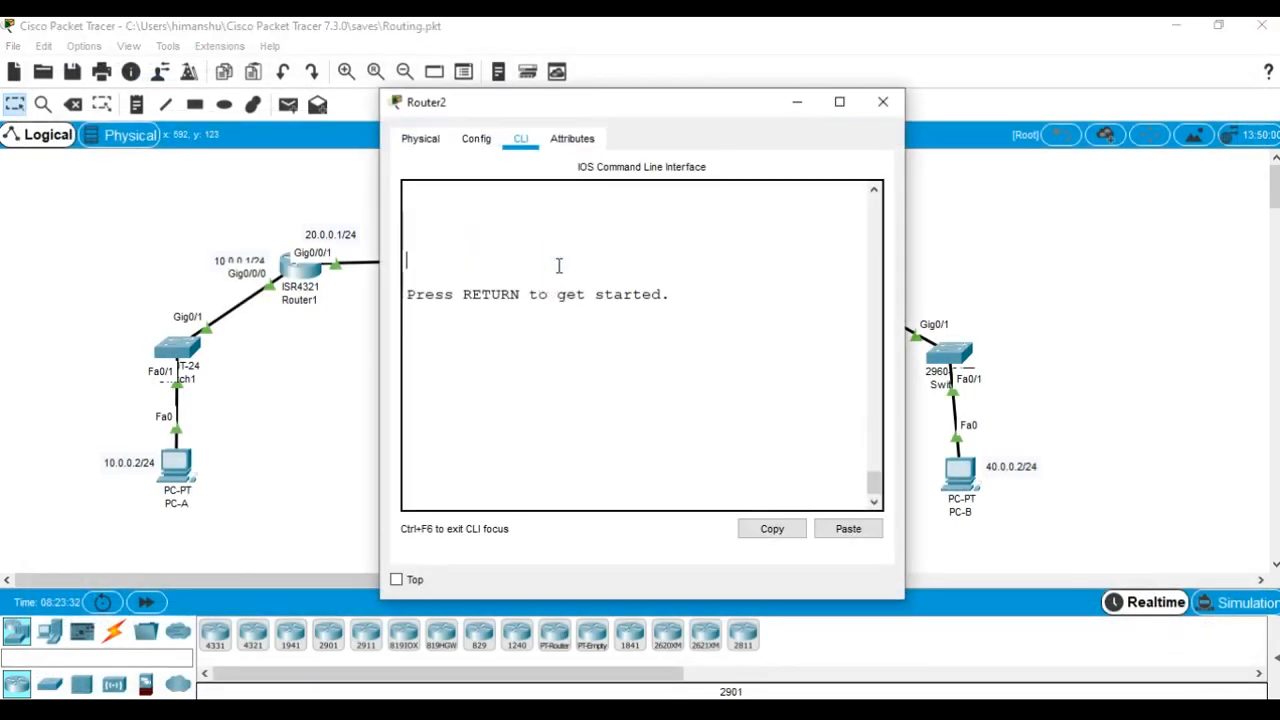
{"action": "key", "text": "Return"}
{"action": "key", "text": "Return"}
{"action": "key", "text": "Return"}
{"action": "type", "text": "en"}
{"action": "key", "text": "Return"}
{"action": "type", "text": "config"}
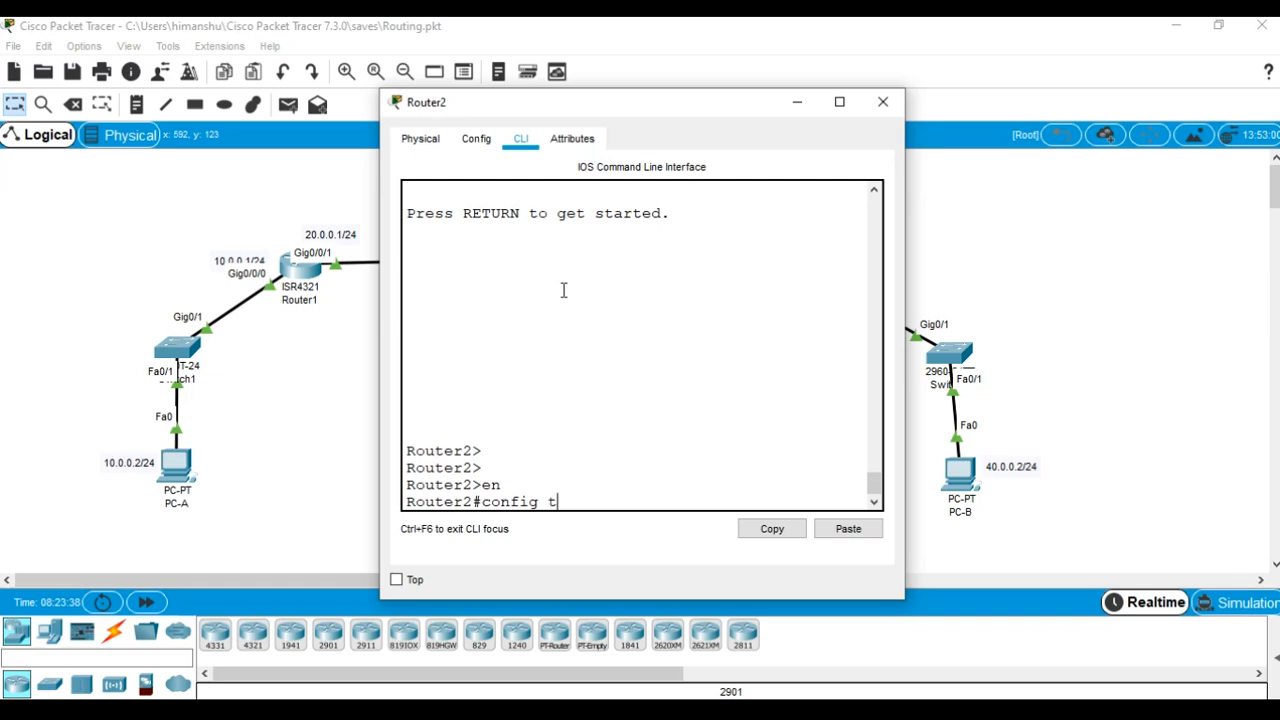
{"action": "type", "text": " t"}
{"action": "key", "text": "Return"}
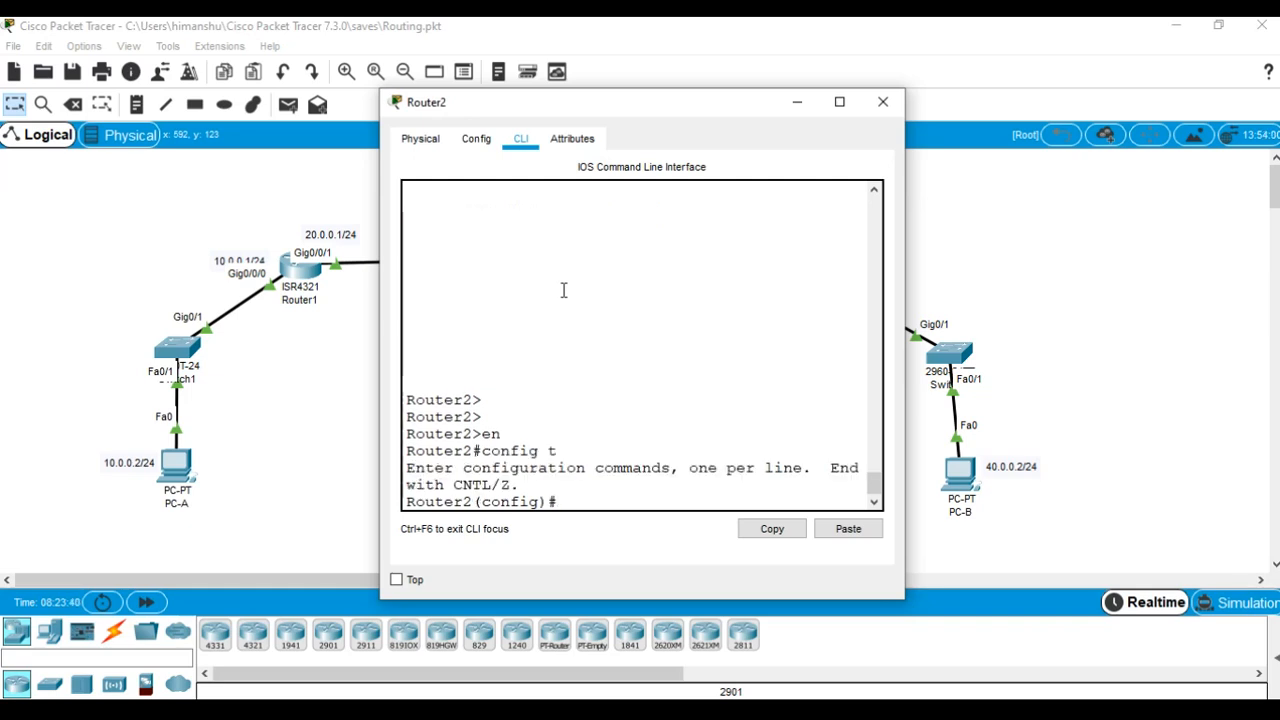
- Check the topology's addresses and add a static route on Router2 to 10.0.0.0 255.255.255.0 via next hop 20.0.0.1
{"action": "left_click_drag", "start_coordinate": [736, 103], "coordinate": [751, 479]}
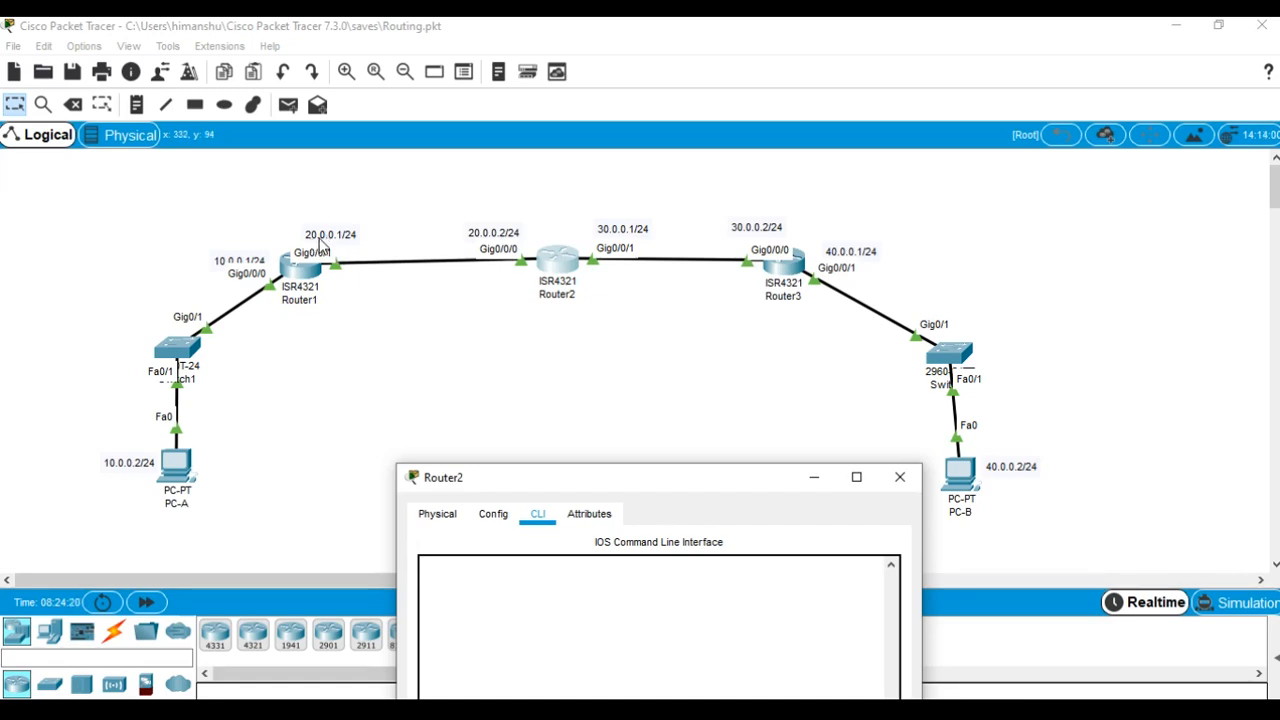
{"action": "left_click_drag", "start_coordinate": [600, 479], "coordinate": [663, 93]}
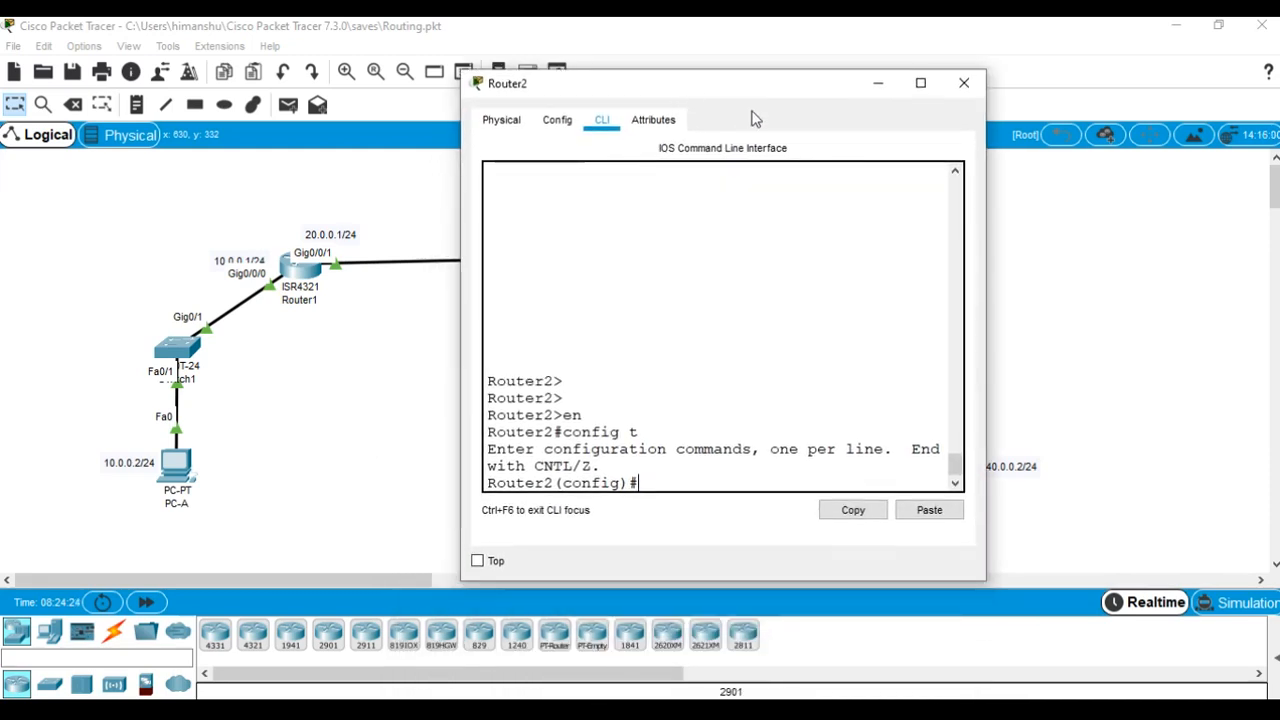
{"action": "left_click", "coordinate": [921, 83]}
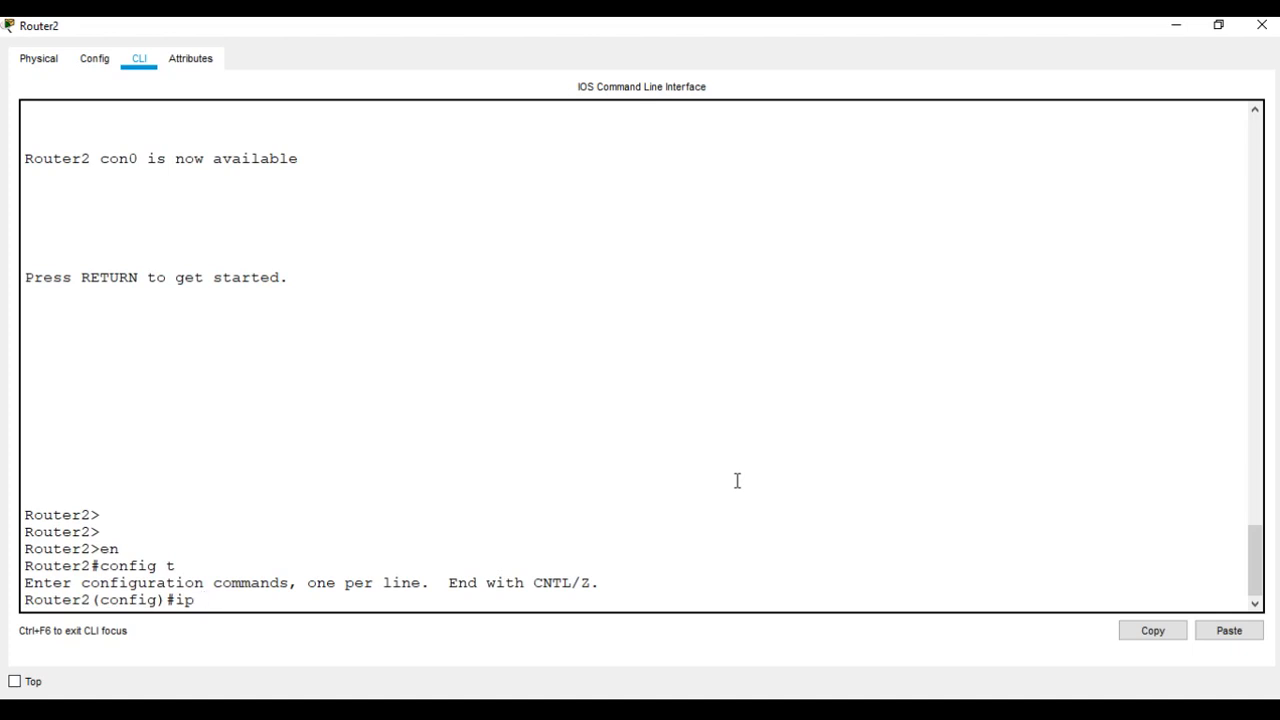
{"action": "type", "text": "route 10.0.0.0 255"}
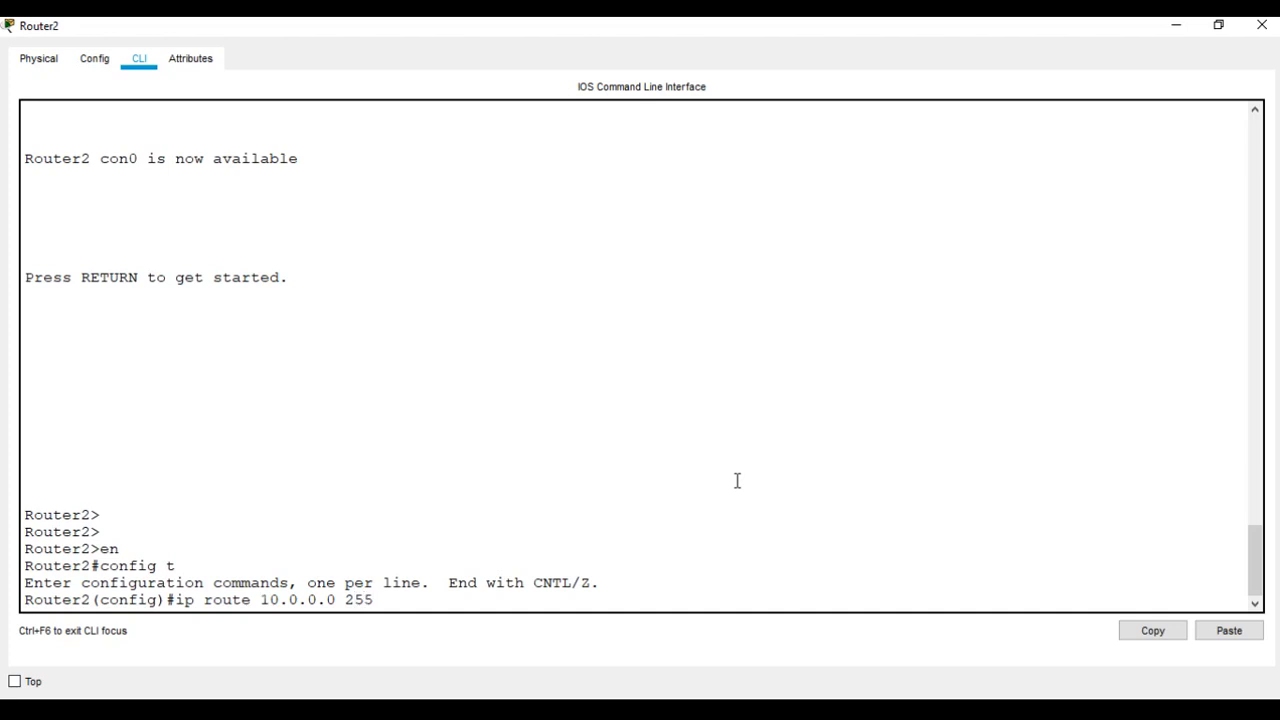
{"action": "type", "text": ".255.255.0"}
{"action": "left_click", "coordinate": [1219, 26]}
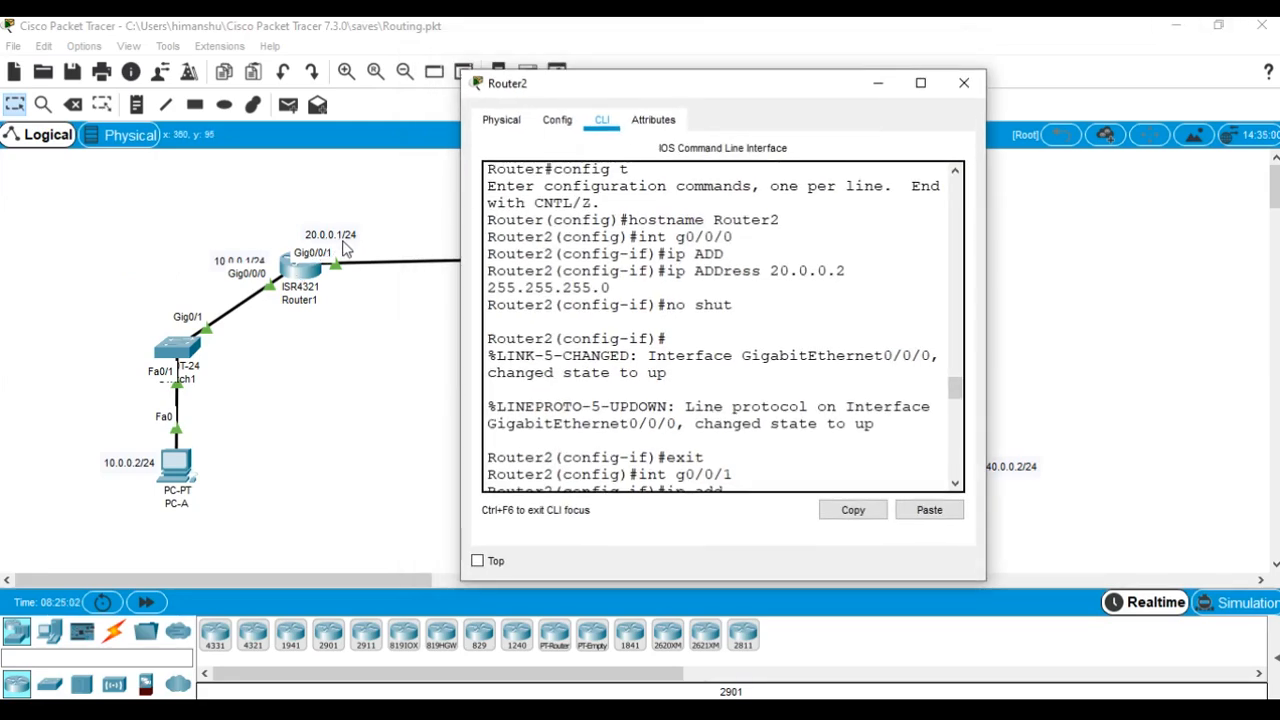
{"action": "scroll", "coordinate": [820, 395], "scroll_direction": "down", "scroll_amount": 12}
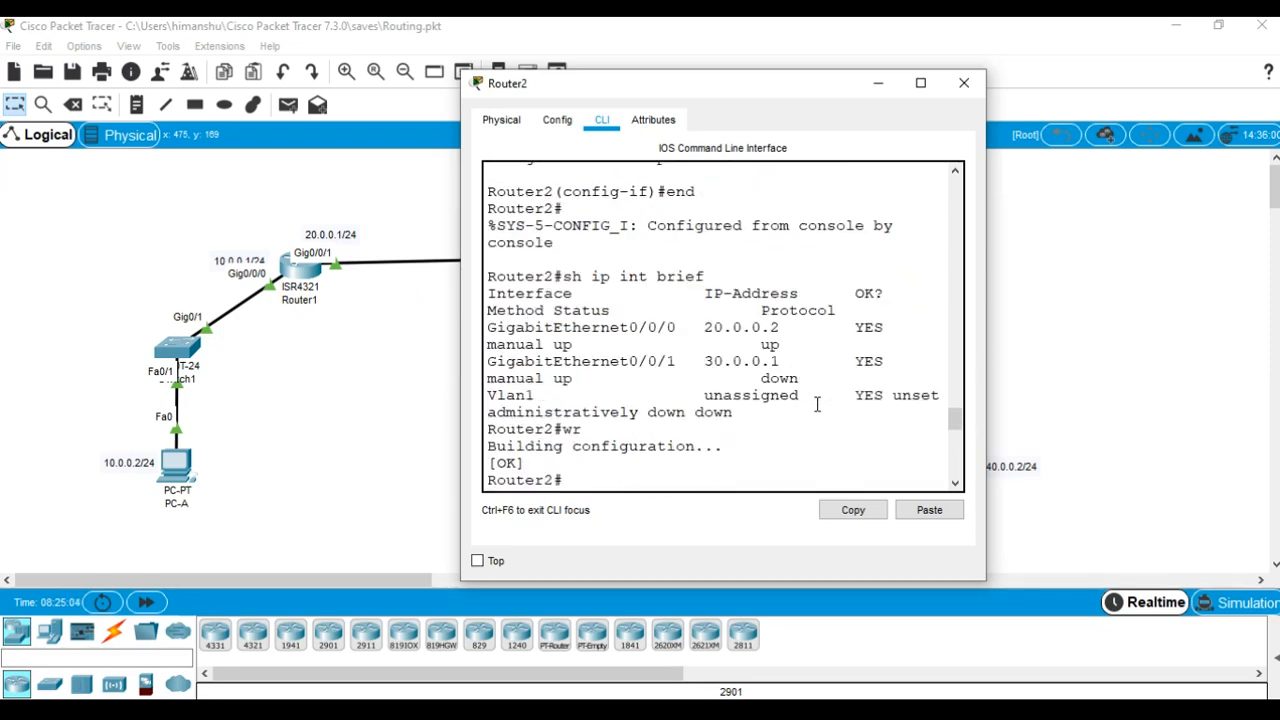
{"action": "key", "text": "Return"}
{"action": "key", "text": "Return"}
{"action": "type", "text": "en"}
{"action": "key", "text": "Return"}
{"action": "type", "text": "config t"}
{"action": "key", "text": "Return"}
{"action": "type", "text": "ip route 10.0.0.0 255.255.255.0"}
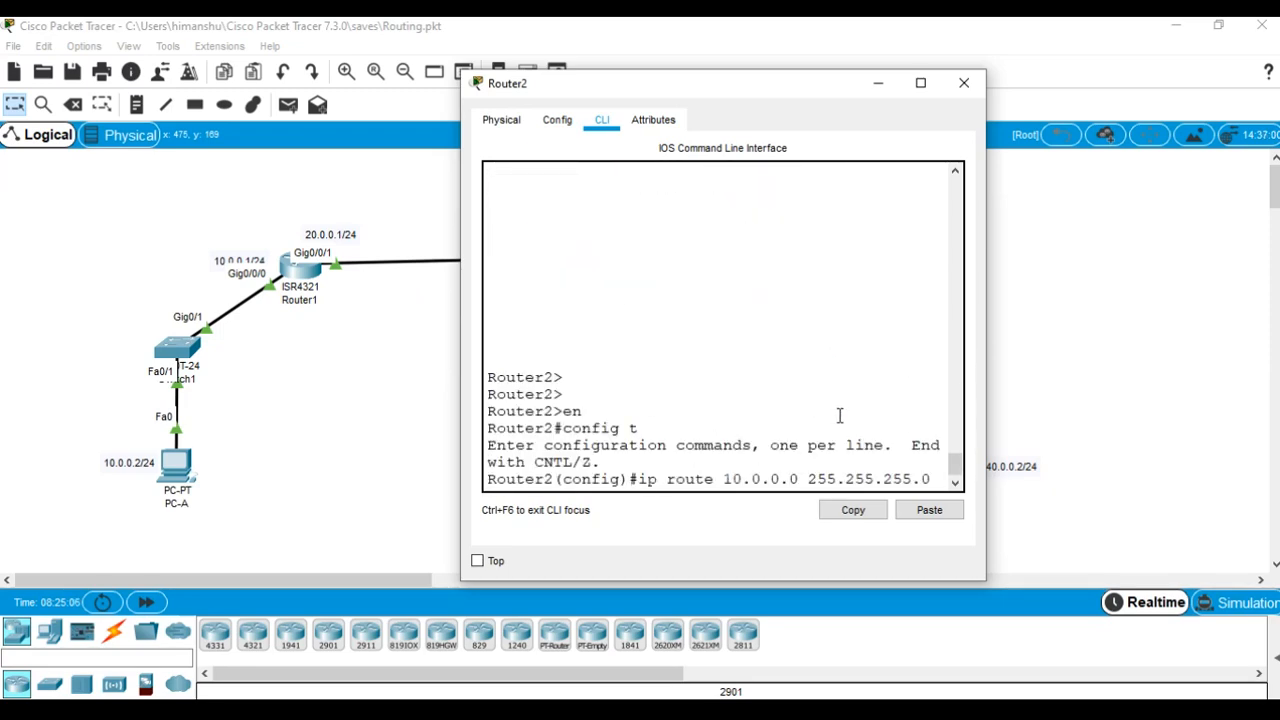
{"action": "left_click", "coordinate": [920, 83]}
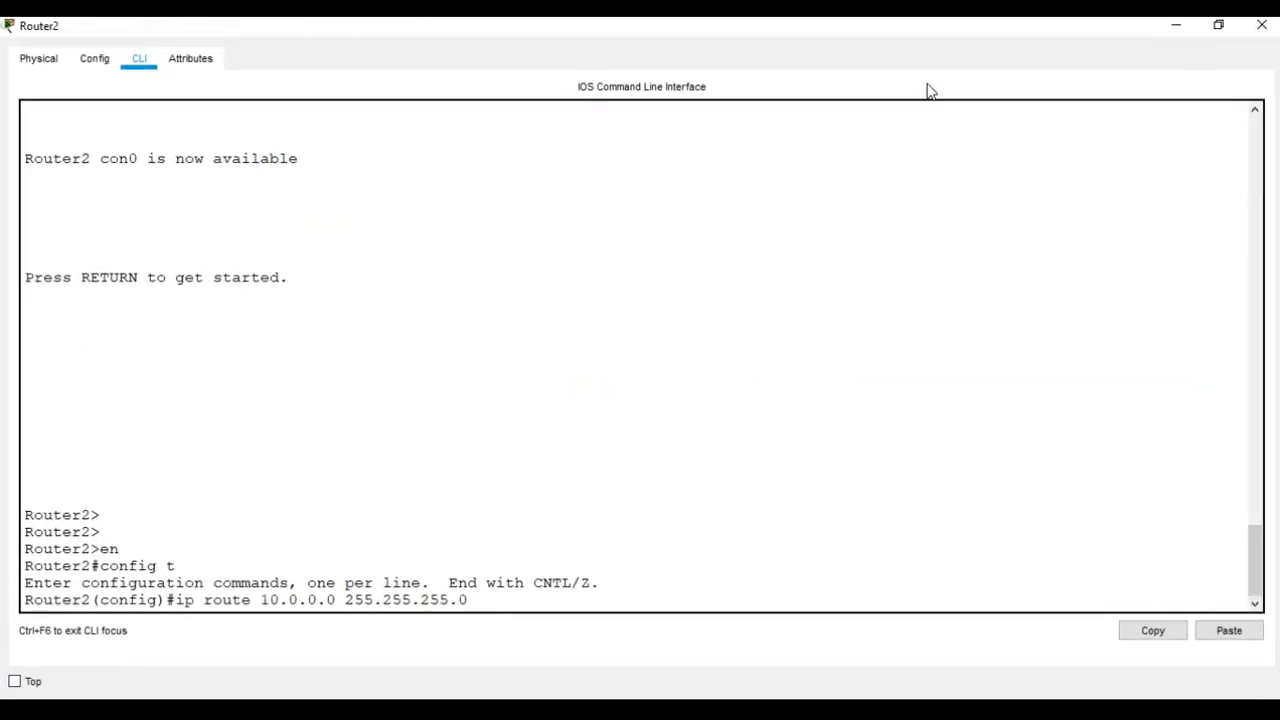
{"action": "type", "text": "20.0.0.1"}
{"action": "key", "text": "Return"}
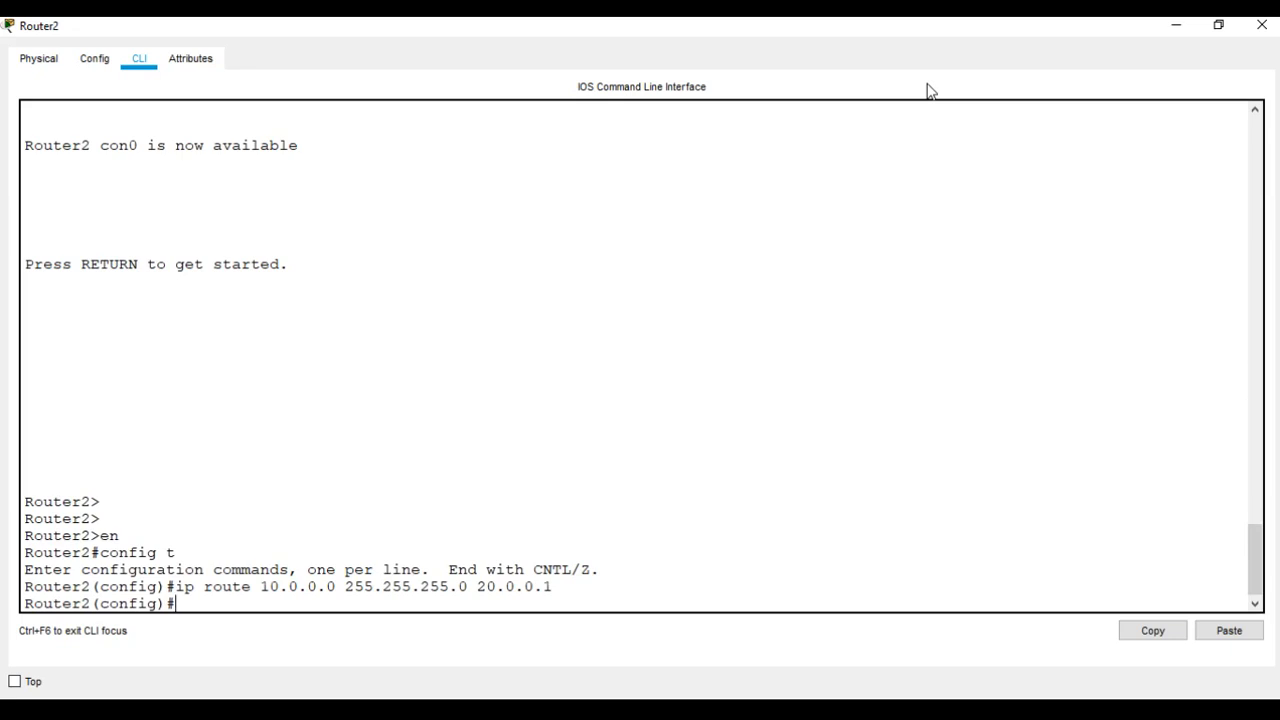
- Recall the previous ip route command on Router2 and change its destination network to 40.0.0.0
{"action": "key", "text": "Up"}
{"action": "key", "text": "Left"}
{"action": "key", "text": "Left"}
{"action": "key", "text": "Left"}
{"action": "key", "text": "Left"}
{"action": "key", "text": "Left"}
{"action": "key", "text": "Left"}
{"action": "key", "text": "Left"}
{"action": "key", "text": "Left"}
{"action": "key", "text": "Left"}
{"action": "key", "text": "Left"}
{"action": "key", "text": "Left"}
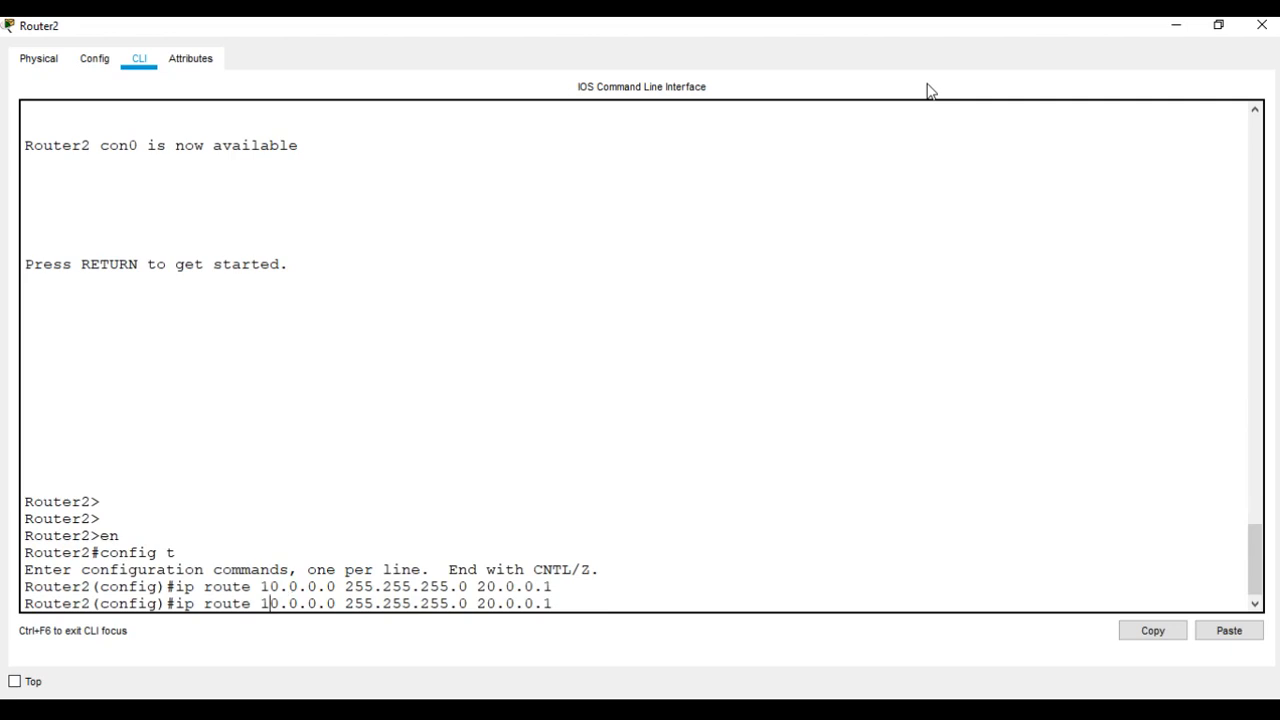
{"action": "key", "text": "BackSpace"}
{"action": "type", "text": "4"}
- Set the next hop of the 40.0.0.0 255.255.255.0 route to 30.0.0.2, checking the topology's addresses, and enter the command
{"action": "key", "text": "Right"}
{"action": "key", "text": "Right"}
{"action": "left_click", "coordinate": [1218, 25]}
{"action": "left_click_drag", "start_coordinate": [830, 95], "coordinate": [952, 432]}
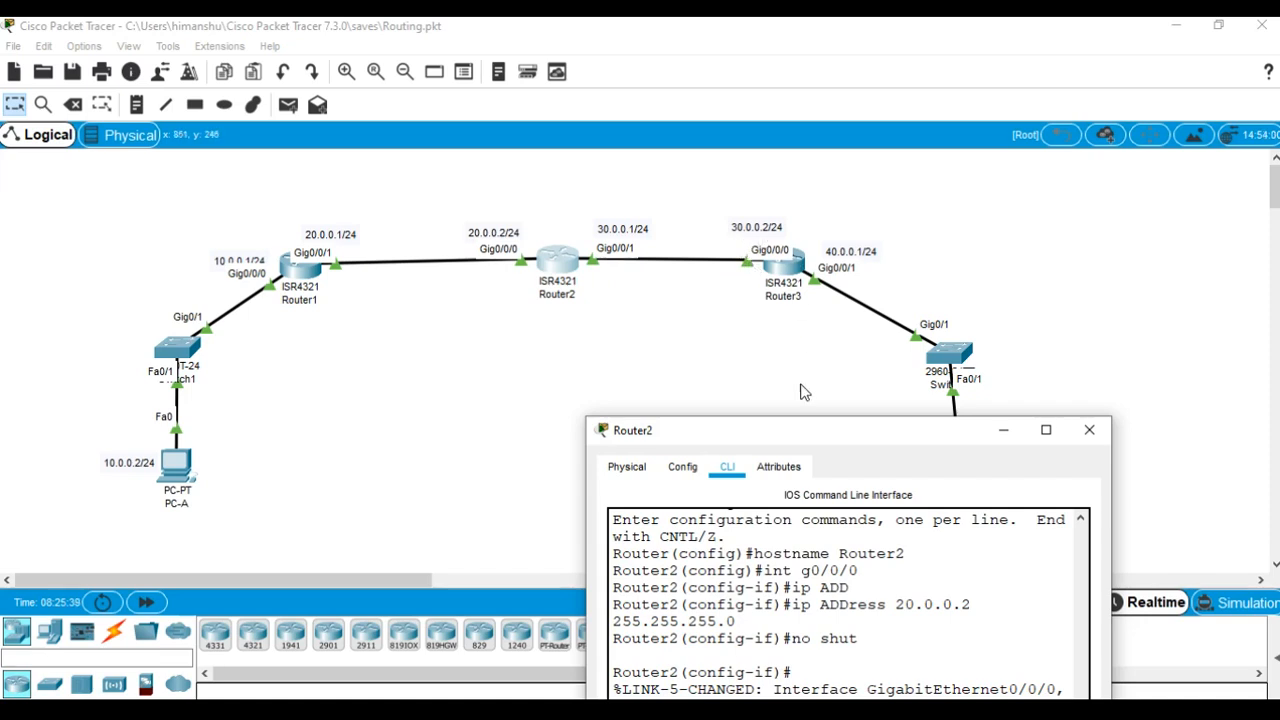
{"action": "left_click_drag", "start_coordinate": [812, 436], "coordinate": [712, 129]}
{"action": "scroll", "coordinate": [836, 314], "scroll_direction": "down", "scroll_amount": 4}
{"action": "scroll", "coordinate": [836, 314], "scroll_direction": "down", "scroll_amount": 6}
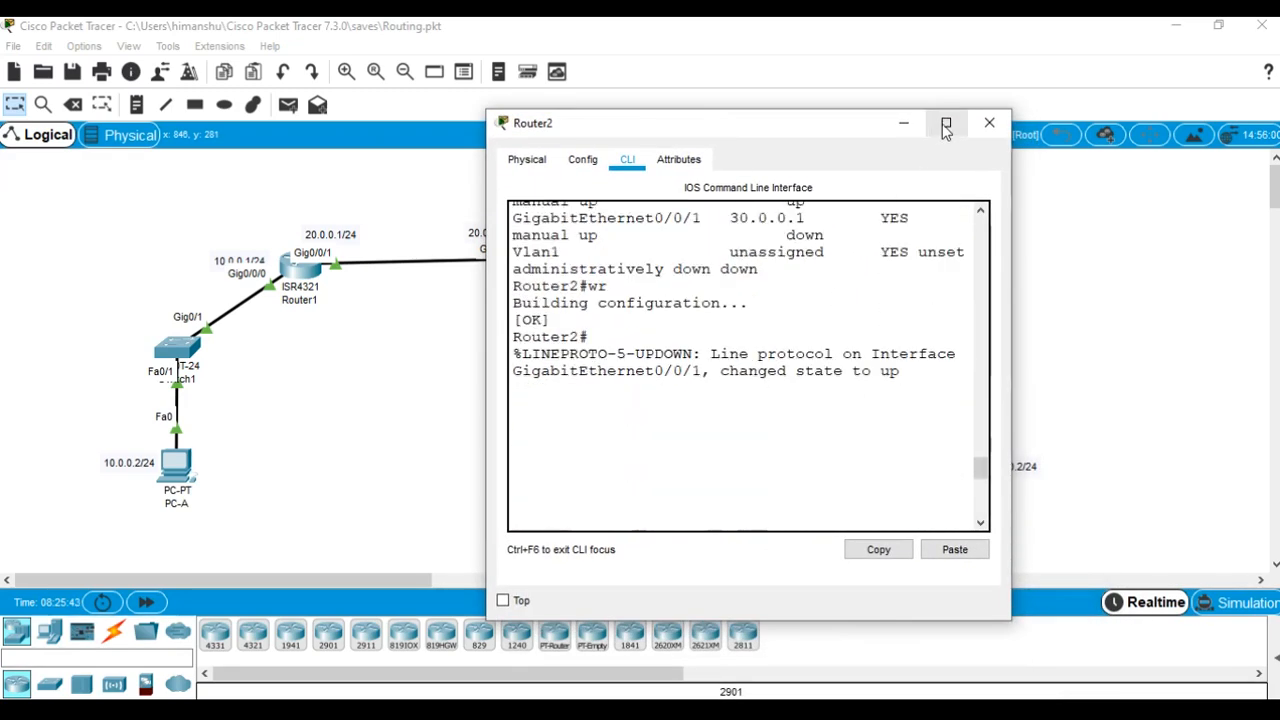
{"action": "left_click", "coordinate": [946, 122]}
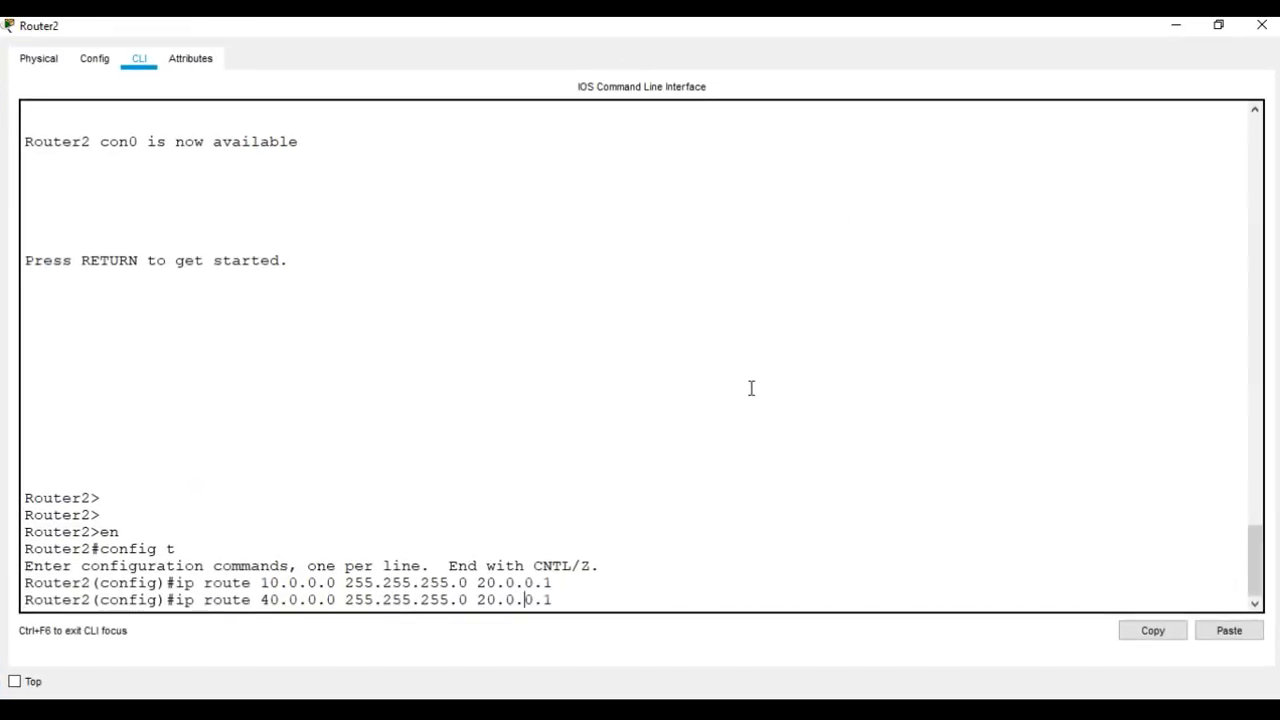
{"action": "key", "text": "Right"}
{"action": "key", "text": "Right"}
{"action": "key", "text": "BackSpace"}
{"action": "key", "text": "BackSpace"}
{"action": "key", "text": "BackSpace"}
{"action": "key", "text": "BackSpace"}
{"action": "key", "text": "BackSpace"}
{"action": "key", "text": "BackSpace"}
{"action": "type", "text": "30.0.0"}
{"action": "key", "text": "Return"}
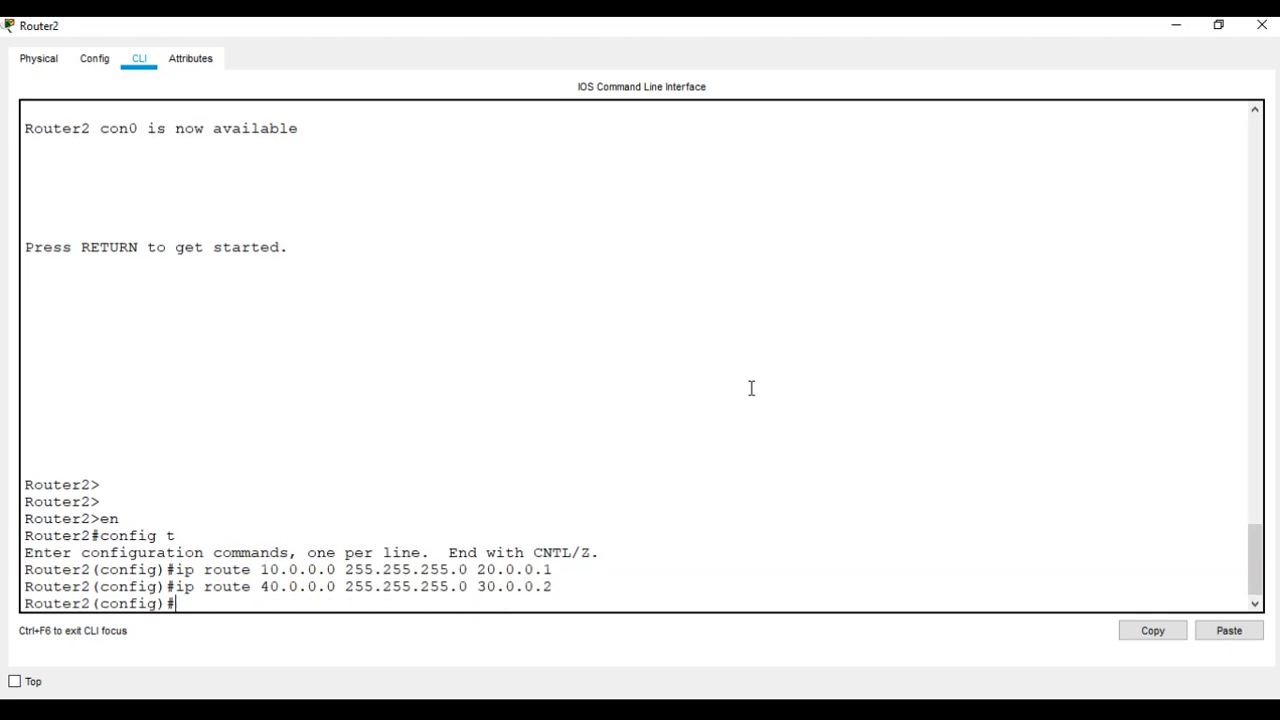
- Leave Router2's configuration mode with end and save the configuration with wr
{"action": "type", "text": "end"}
{"action": "key", "text": "Return"}
{"action": "type", "text": "wr"}
{"action": "key", "text": "Return"}
- Display Router2's running configuration with sh runn and advance through it past the interface and static route entries
{"action": "type", "text": "sh"}
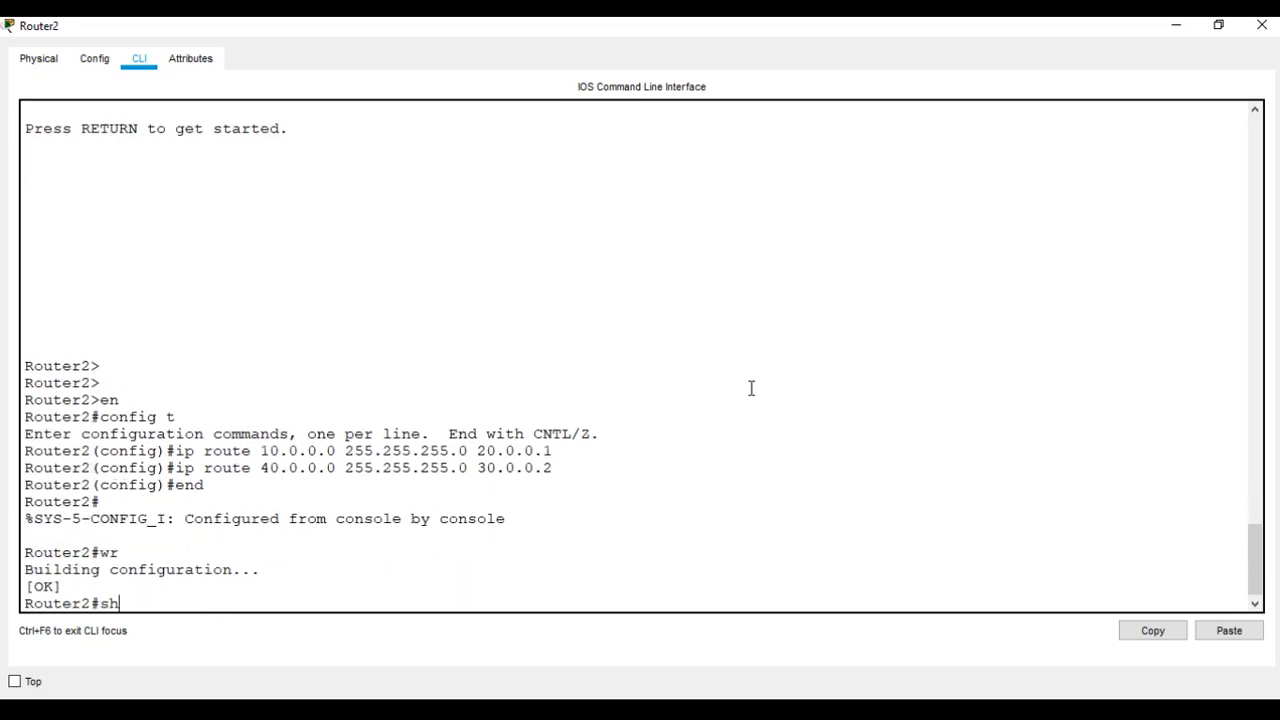
{"action": "type", "text": " run"}
{"action": "key", "text": "Return"}
{"action": "key", "text": "Return"}
{"action": "key", "text": "Return"}
{"action": "key", "text": "Return"}
{"action": "key", "text": "Return"}
{"action": "key", "text": "Return"}
{"action": "key", "text": "Return"}
{"action": "key", "text": "Return"}
{"action": "key", "text": "Return"}
{"action": "key", "text": "Return"}
{"action": "key", "text": "Return"}
{"action": "key", "text": "Return"}
{"action": "key", "text": "Return"}
{"action": "key", "text": "Return"}
{"action": "key", "text": "Return"}
{"action": "key", "text": "Return"}
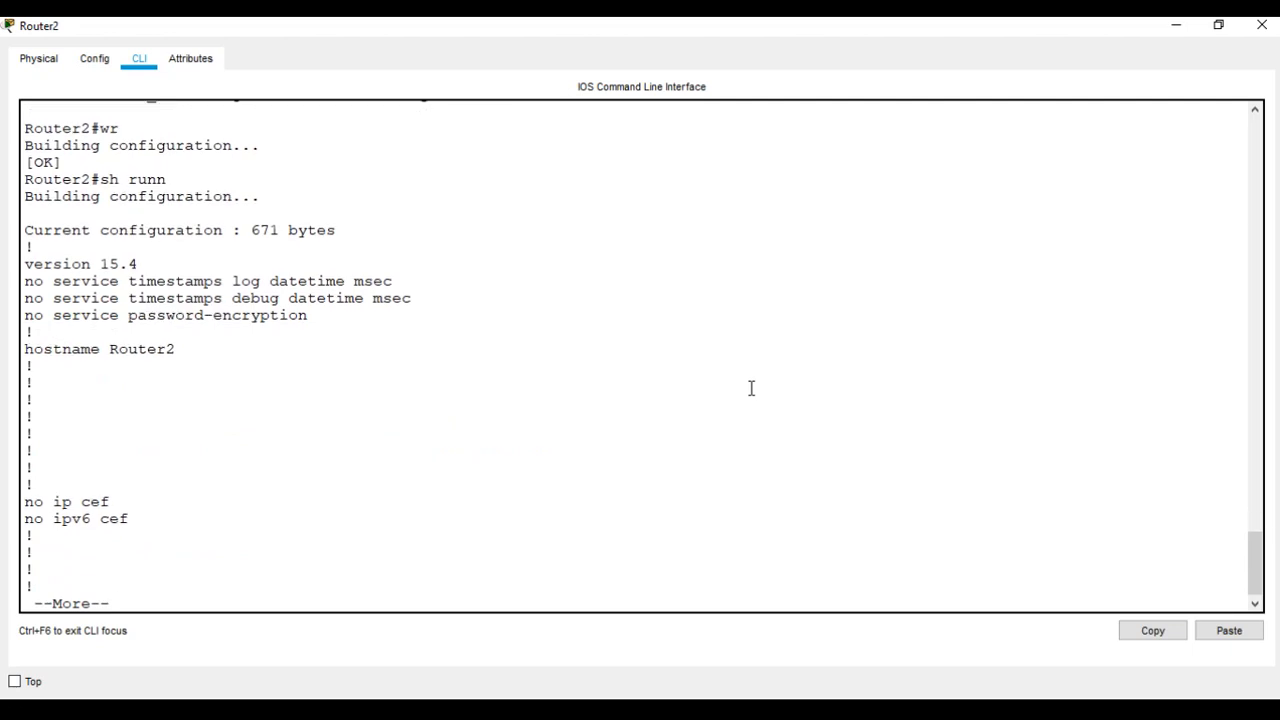
{"action": "key", "text": "Return"}
{"action": "key", "text": "Return"}
{"action": "key", "text": "Return"}
{"action": "key", "text": "Return"}
{"action": "key", "text": "Return"}
{"action": "key", "text": "Return"}
{"action": "key", "text": "Return"}
{"action": "key", "text": "Return"}
{"action": "key", "text": "Return"}
{"action": "key", "text": "Return"}
{"action": "key", "text": "Return"}
{"action": "key", "text": "Return"}
{"action": "key", "text": "Return"}
{"action": "key", "text": "Return"}
{"action": "key", "text": "Return"}
{"action": "key", "text": "Return"}
{"action": "key", "text": "Return"}
{"action": "key", "text": "Return"}
{"action": "key", "text": "Return"}
{"action": "key", "text": "Return"}
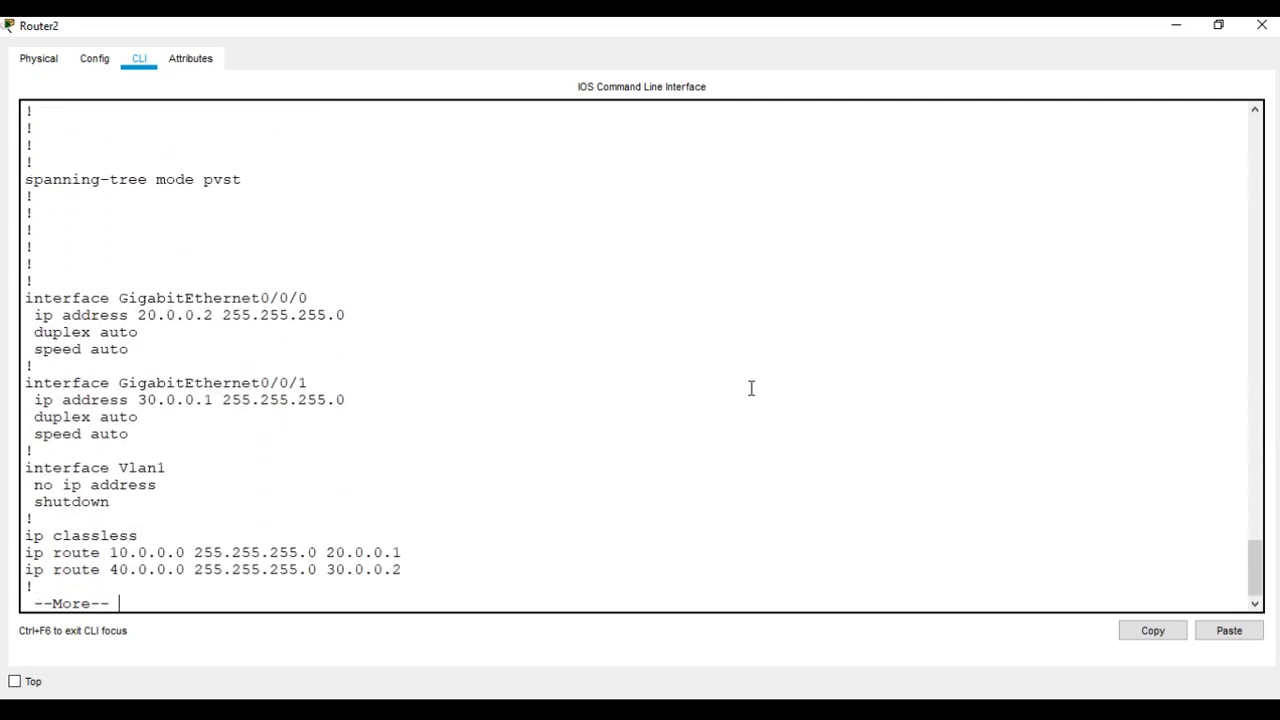
{"action": "key", "text": "Return"}
{"action": "key", "text": "Return"}
{"action": "key", "text": "Return"}
{"action": "key", "text": "Return"}
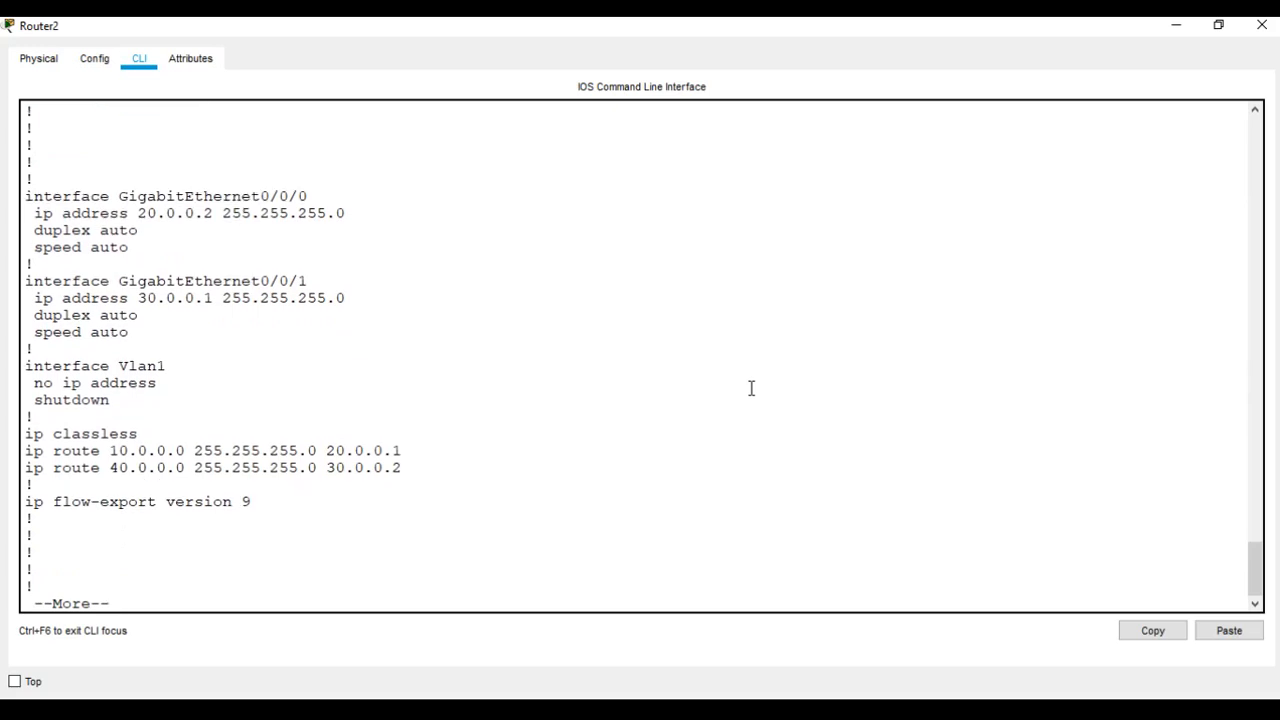
- Examine the two static route entries in Router2's running configuration and read through to the end of the listing
{"action": "left_click_drag", "start_coordinate": [22, 458], "coordinate": [391, 471]}
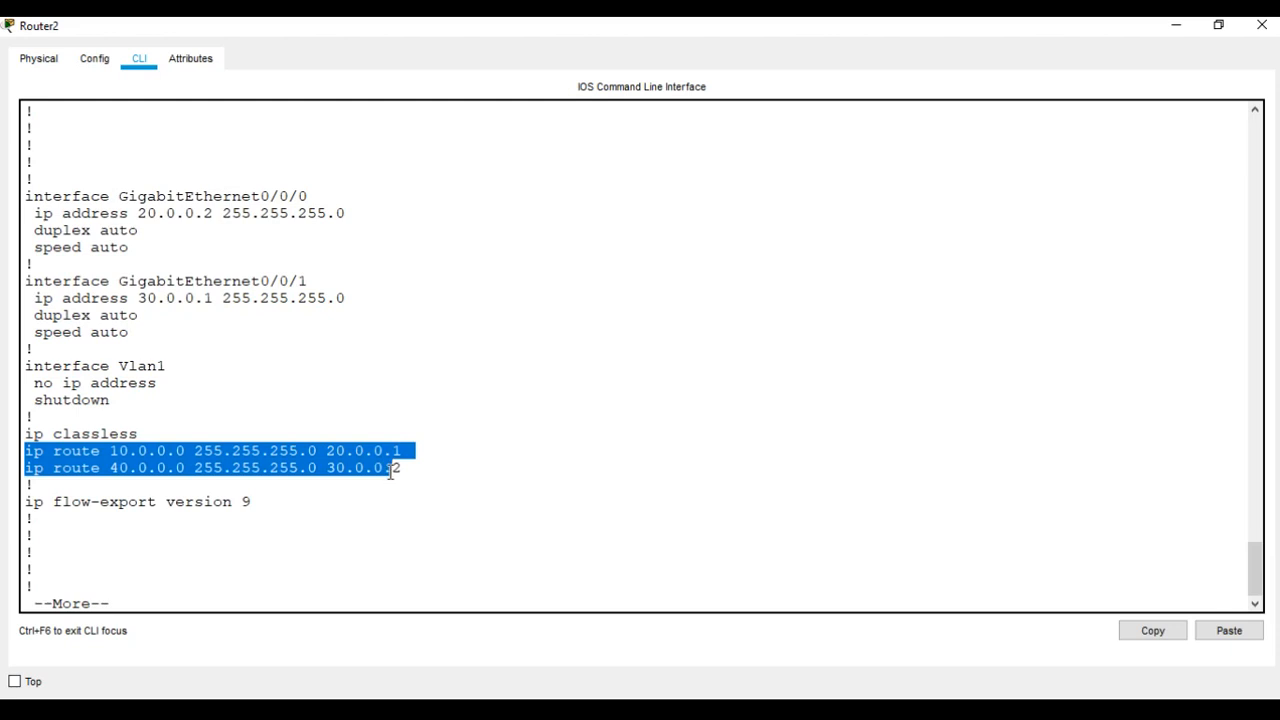
{"action": "key", "text": "Return"}
{"action": "key", "text": "Return"}
{"action": "key", "text": "Return"}
{"action": "key", "text": "Return"}
{"action": "key", "text": "Return"}
{"action": "key", "text": "Return"}
{"action": "key", "text": "Return"}
{"action": "key", "text": "Return"}
{"action": "key", "text": "Return"}
{"action": "key", "text": "Return"}
{"action": "key", "text": "Return"}
{"action": "key", "text": "Return"}
{"action": "key", "text": "Return"}
{"action": "key", "text": "Return"}
{"action": "key", "text": "Return"}
{"action": "key", "text": "Return"}
{"action": "key", "text": "Return"}
{"action": "key", "text": "Return"}
{"action": "key", "text": "Return"}
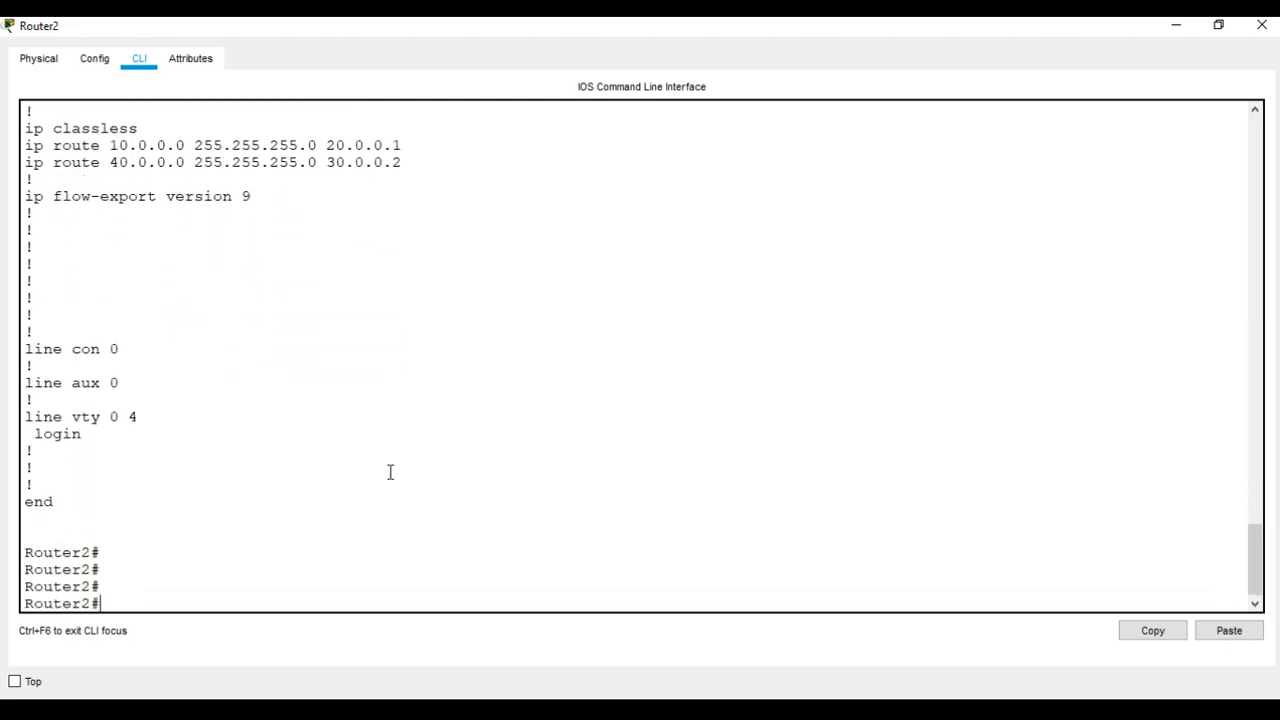
{"action": "key", "text": "Return"}
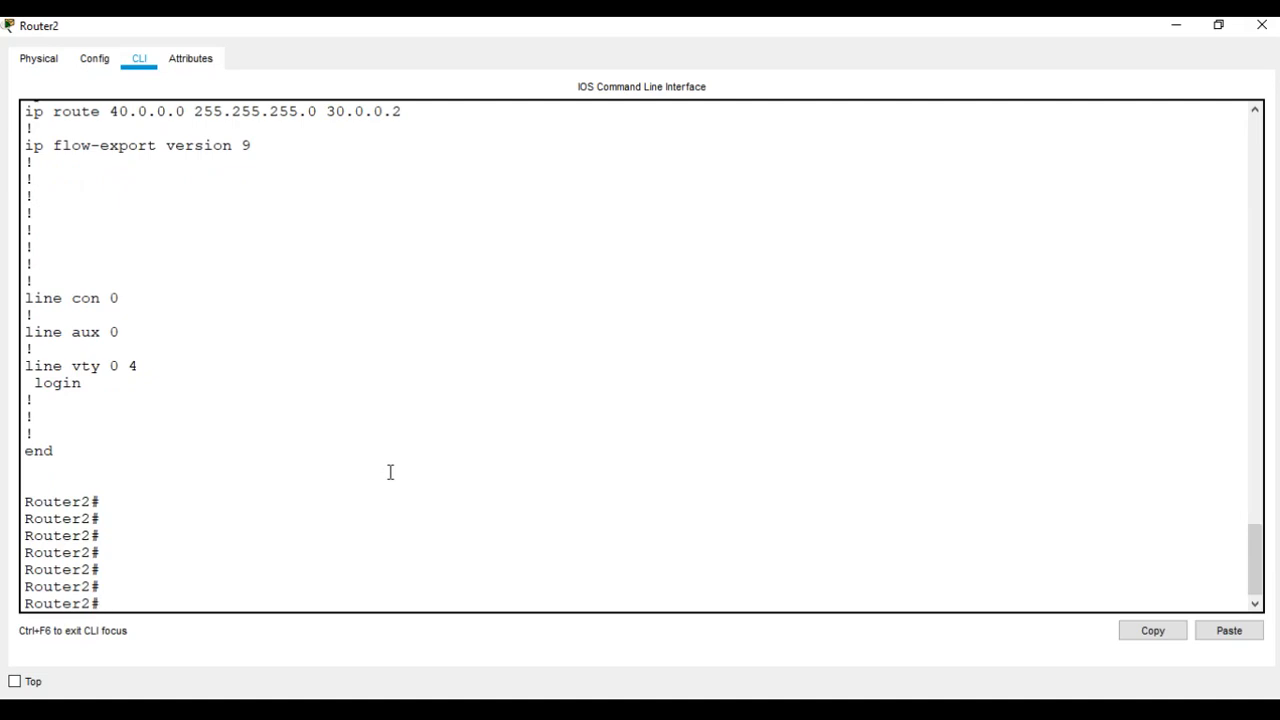
- Display Router2's routing table with sh ip route, examine its static and directly connected routes, and close the router's window
{"action": "type", "text": "sh ip route"}
{"action": "key", "text": "Return"}
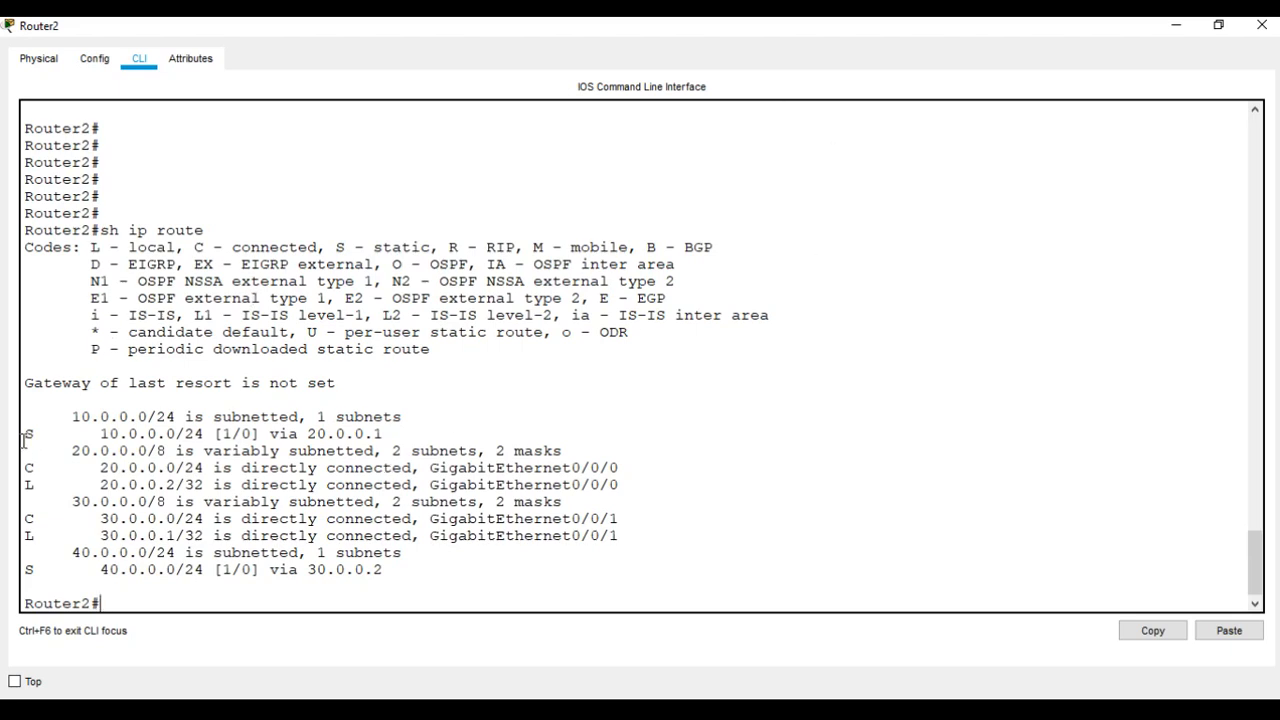
{"action": "left_click_drag", "start_coordinate": [22, 437], "coordinate": [399, 435]}
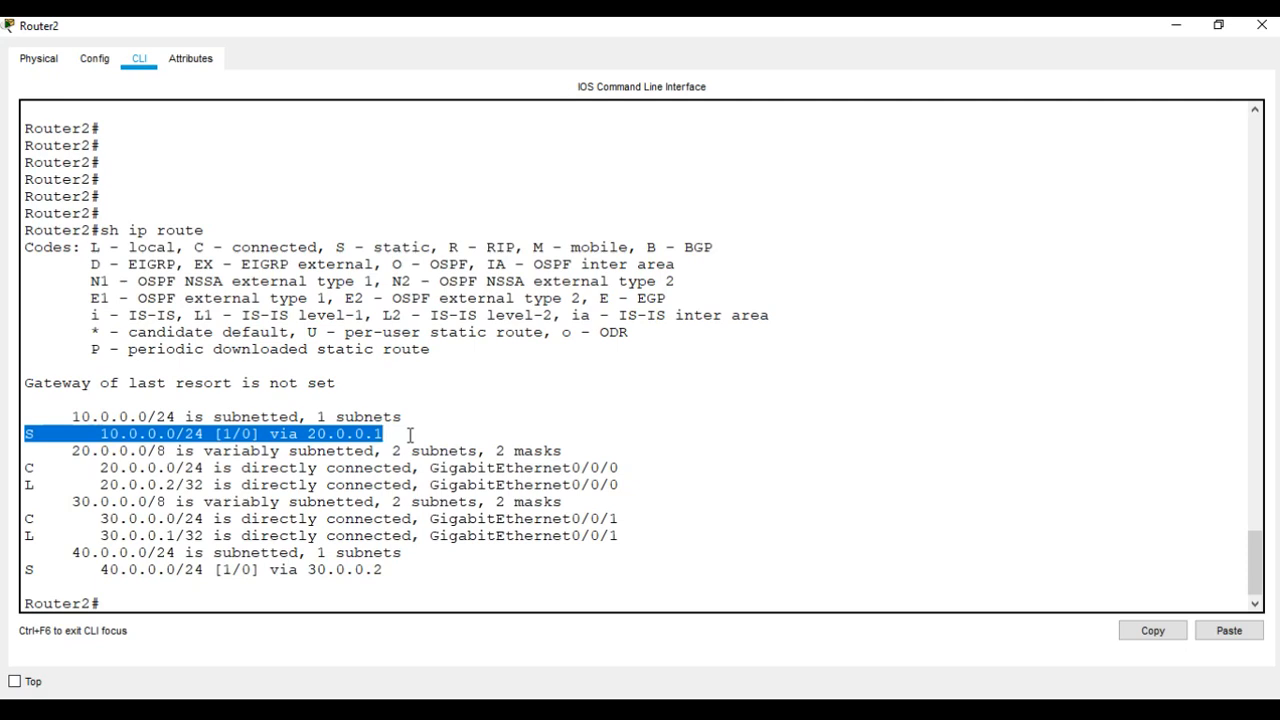
{"action": "left_click_drag", "start_coordinate": [24, 570], "coordinate": [407, 573]}
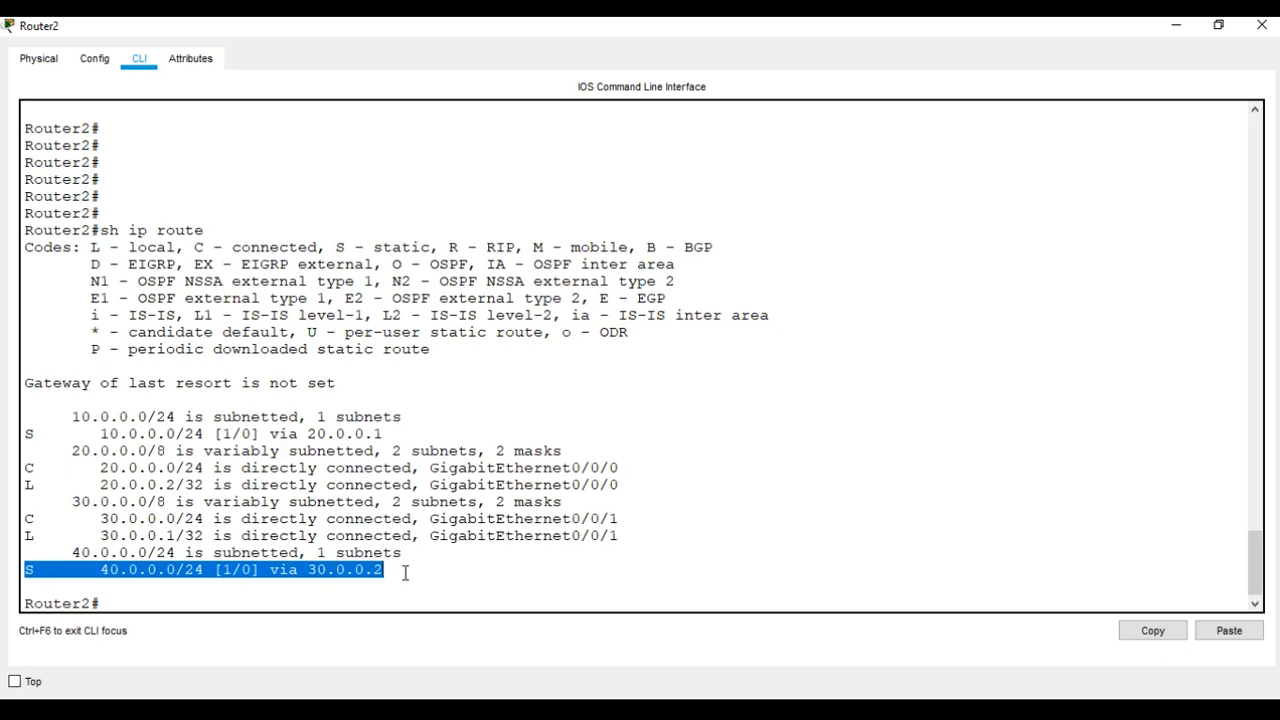
{"action": "left_click", "coordinate": [28, 434]}
{"action": "left_click_drag", "start_coordinate": [28, 434], "coordinate": [406, 432]}
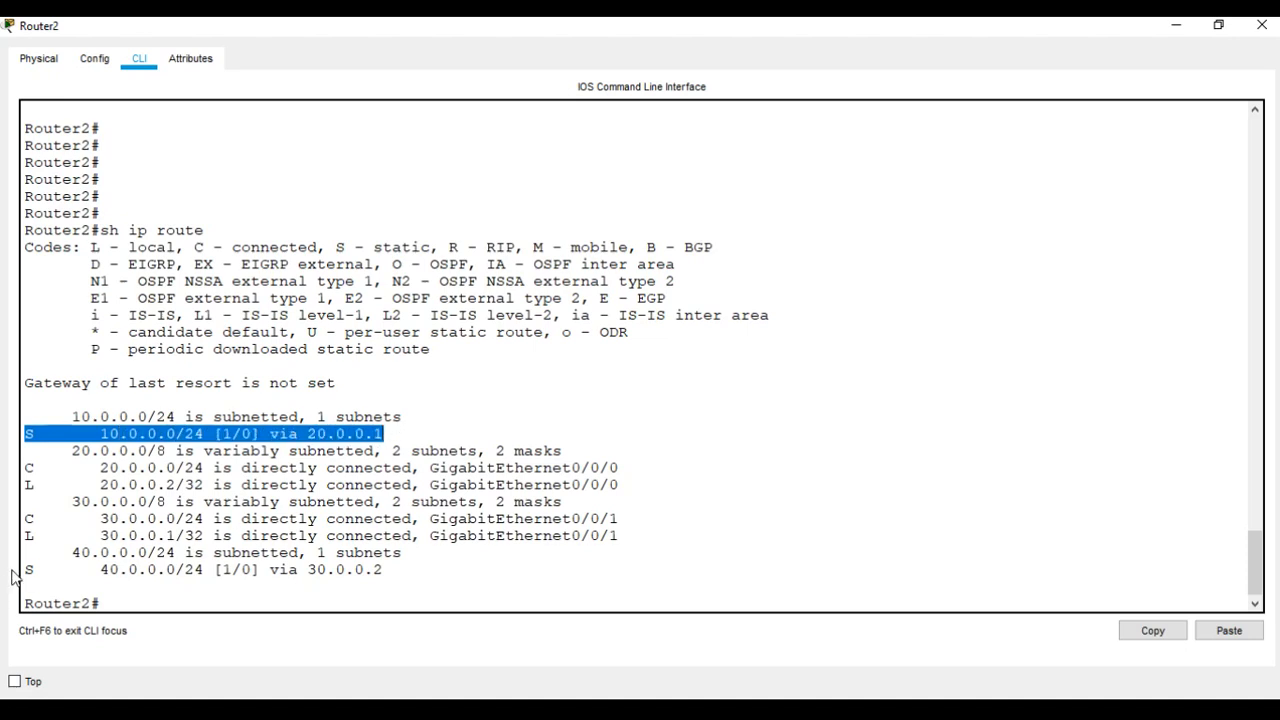
{"action": "left_click_drag", "start_coordinate": [24, 572], "coordinate": [400, 572]}
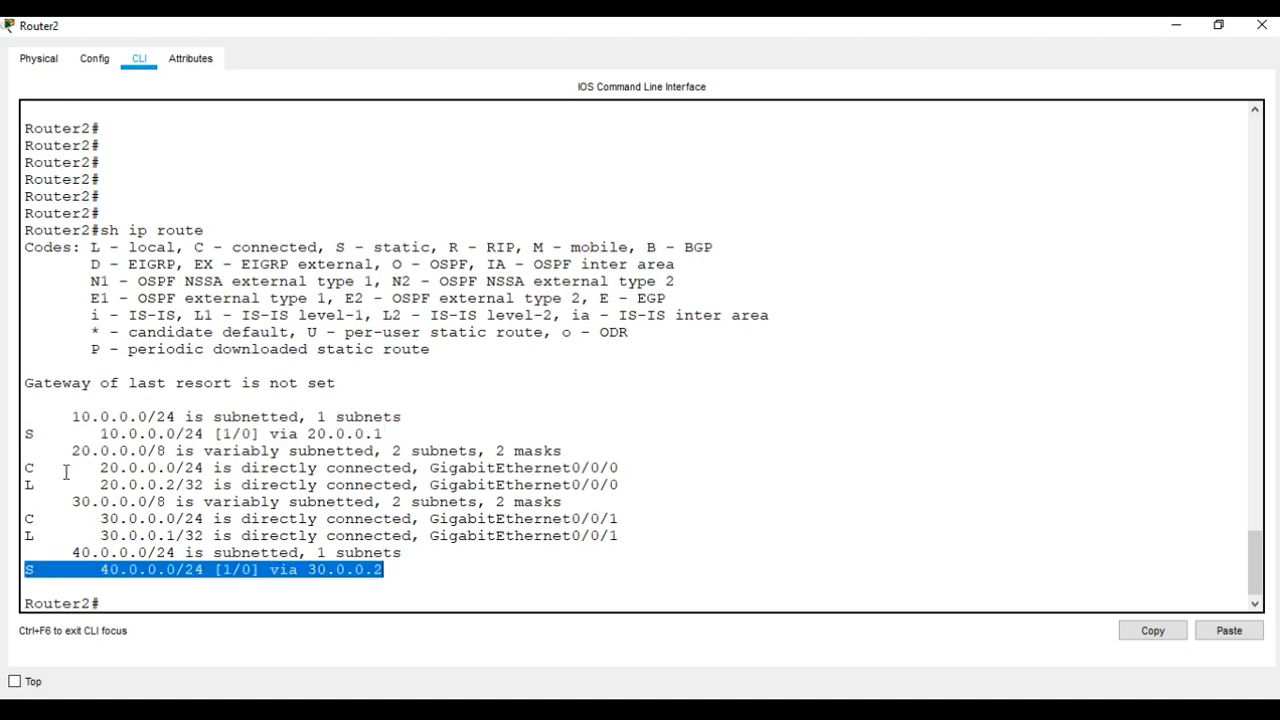
{"action": "left_click_drag", "start_coordinate": [28, 468], "coordinate": [642, 468]}
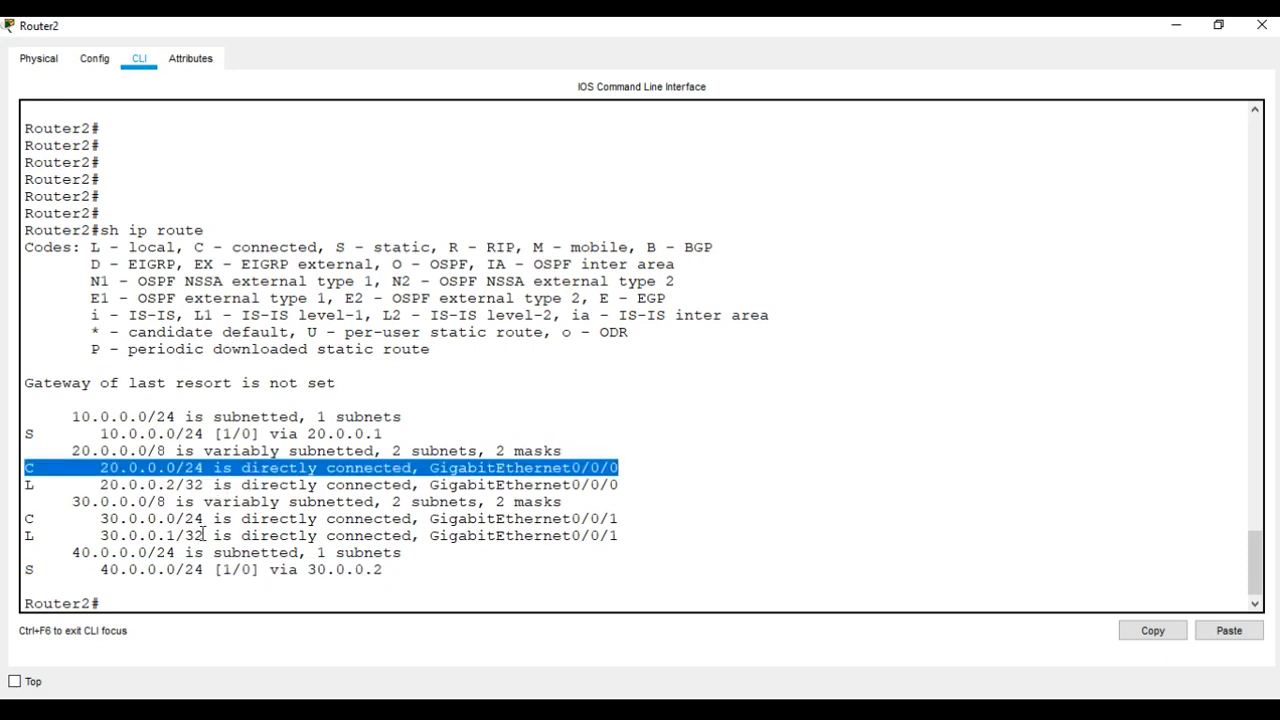
{"action": "left_click_drag", "start_coordinate": [26, 519], "coordinate": [632, 519]}
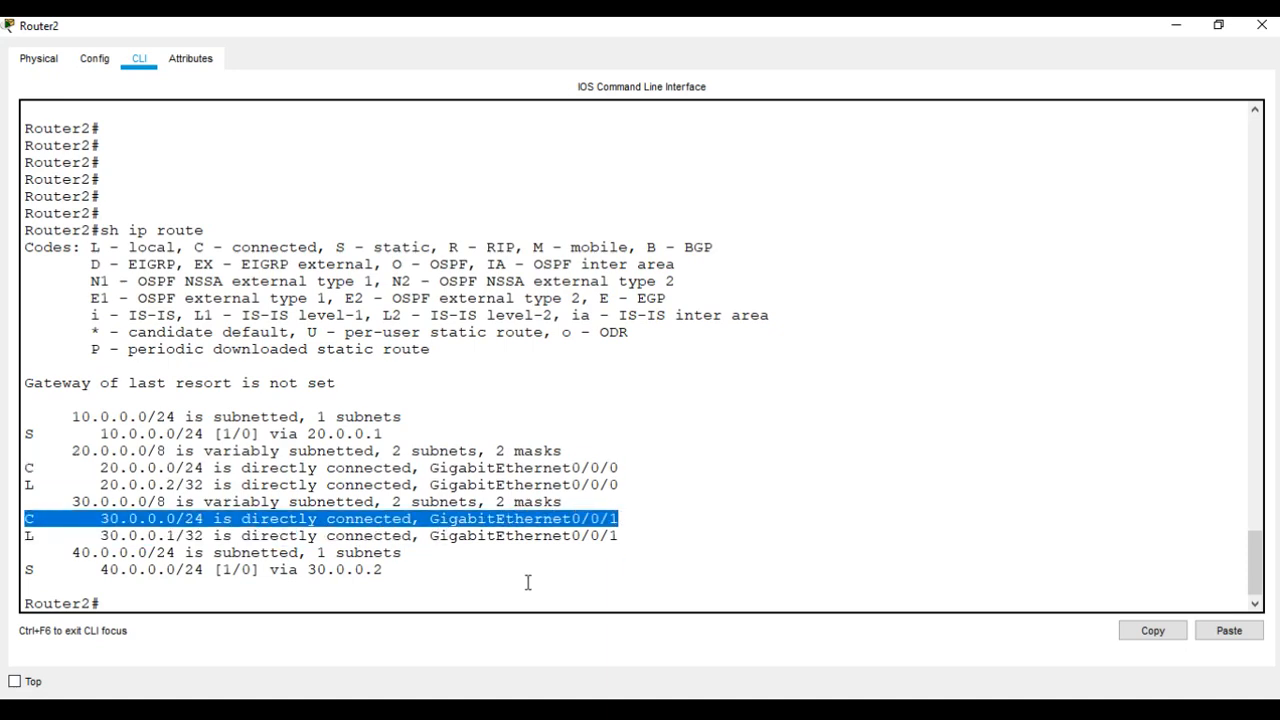
{"action": "left_click", "coordinate": [1265, 38]}
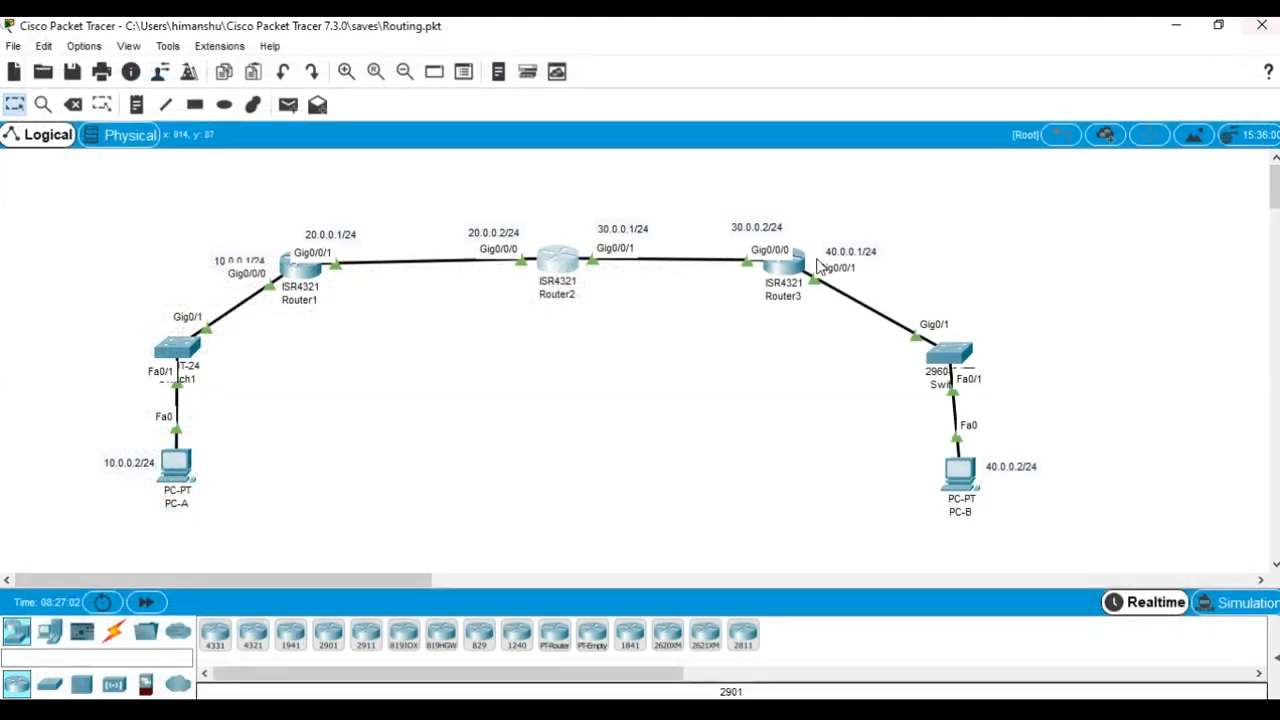
- Open Router3's command line and enter privileged EXEC mode with en
{"action": "left_click", "coordinate": [784, 268]}
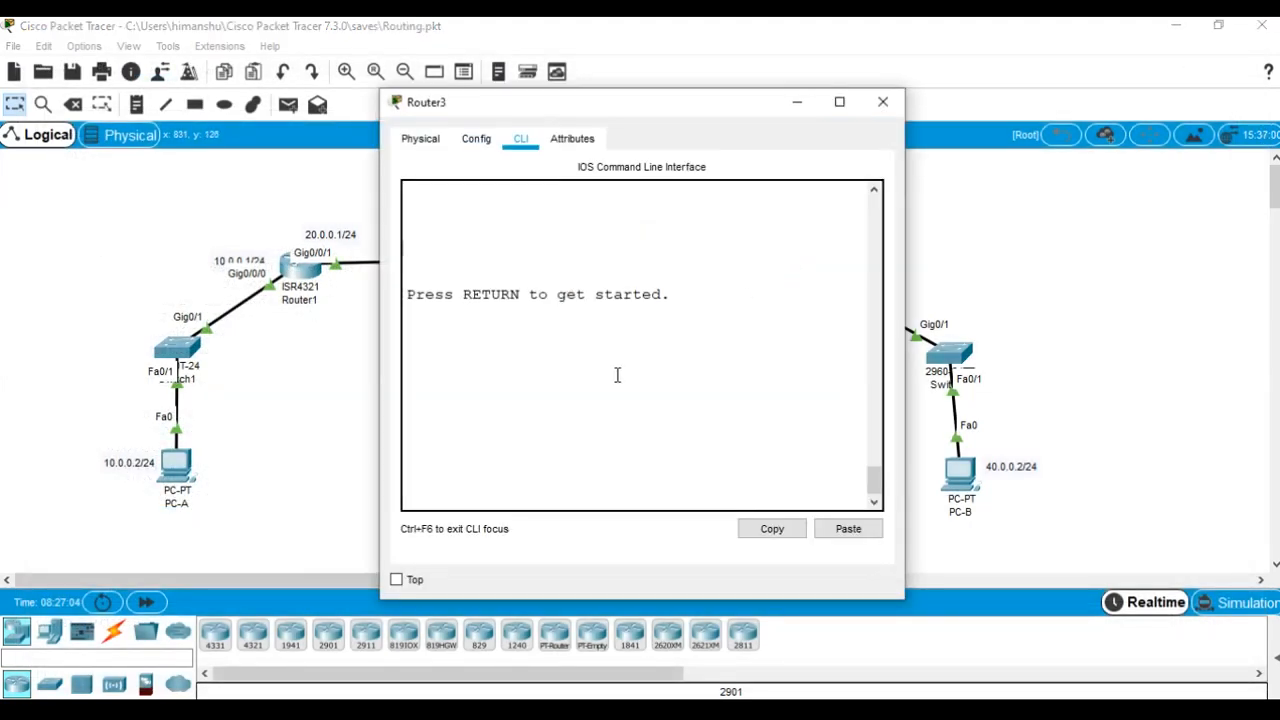
{"action": "key", "text": "Return"}
{"action": "key", "text": "Return"}
{"action": "key", "text": "Return"}
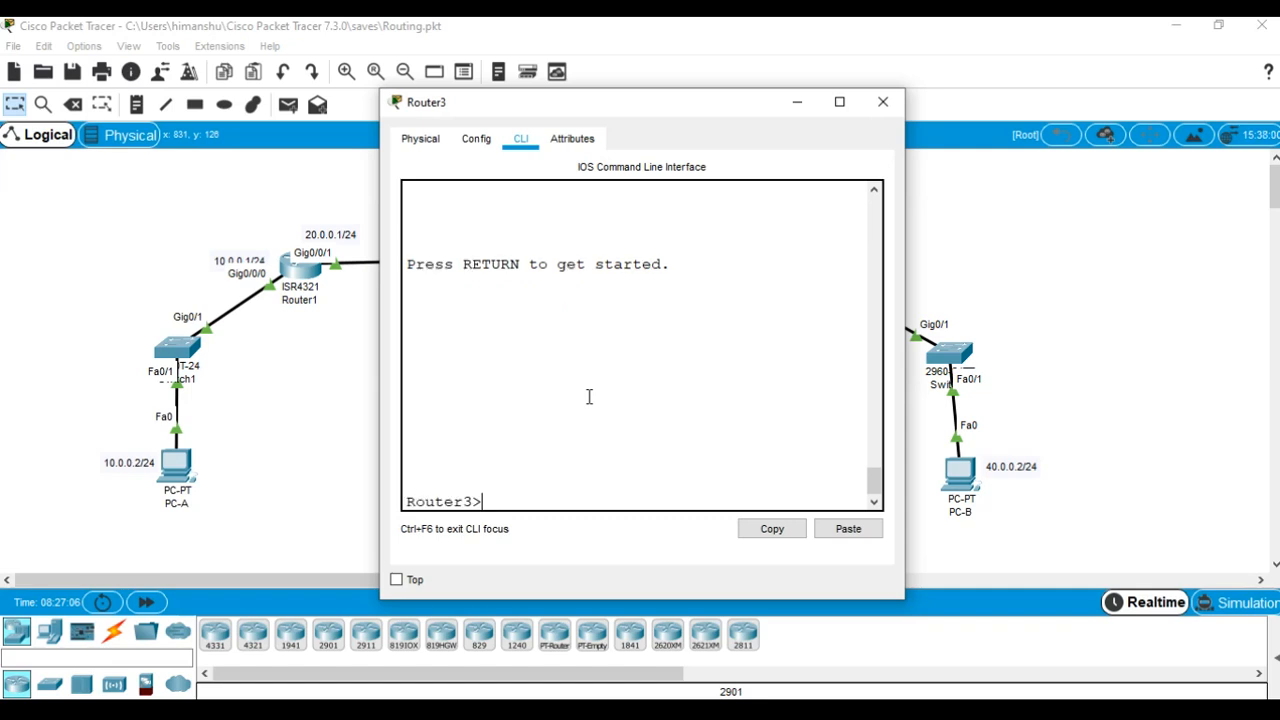
{"action": "type", "text": "en"}
{"action": "key", "text": "Return"}
{"action": "type", "text": "co"}
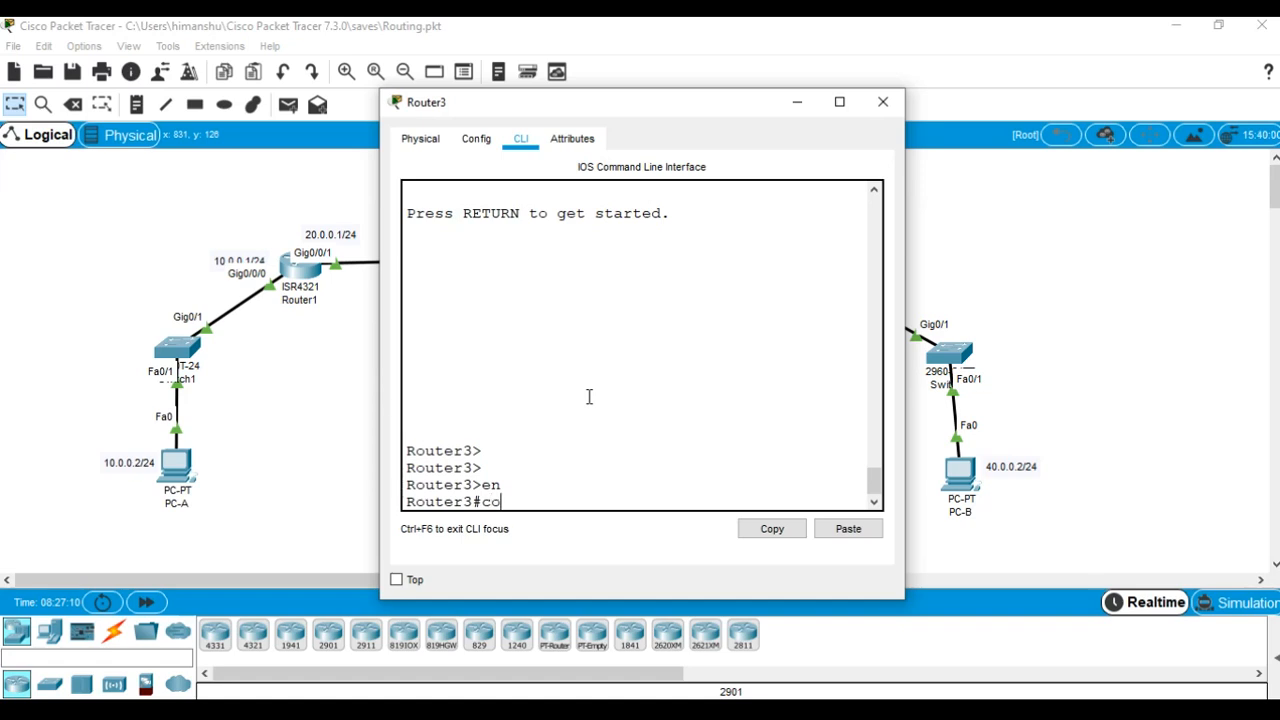
{"action": "type", "text": "nfig t"}
{"action": "key", "text": "Return"}
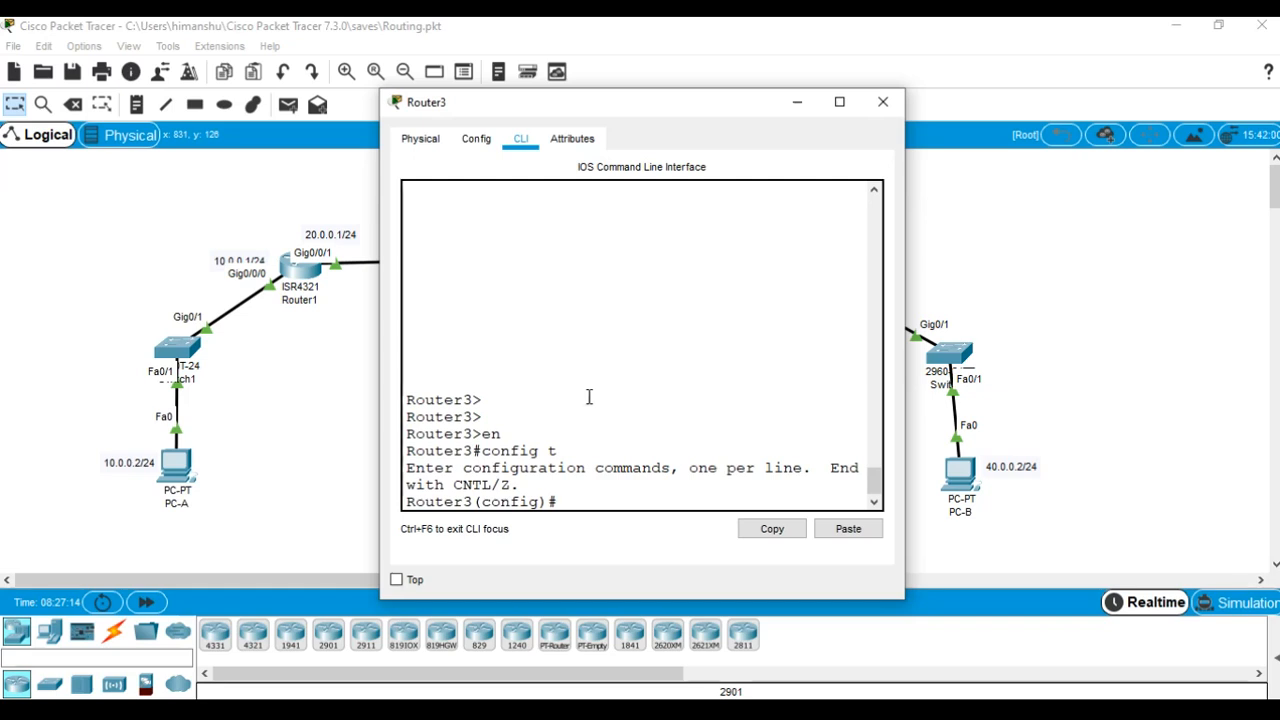
{"action": "type", "text": "i"}
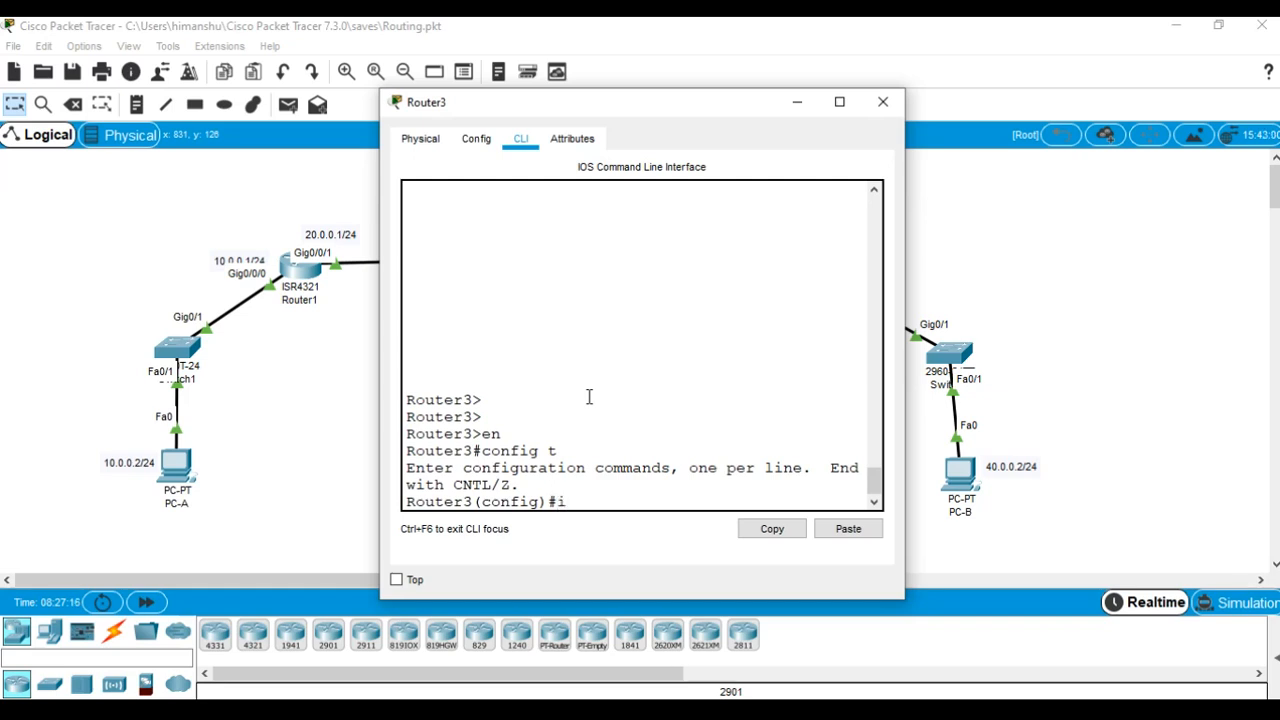
{"action": "type", "text": "p route"}
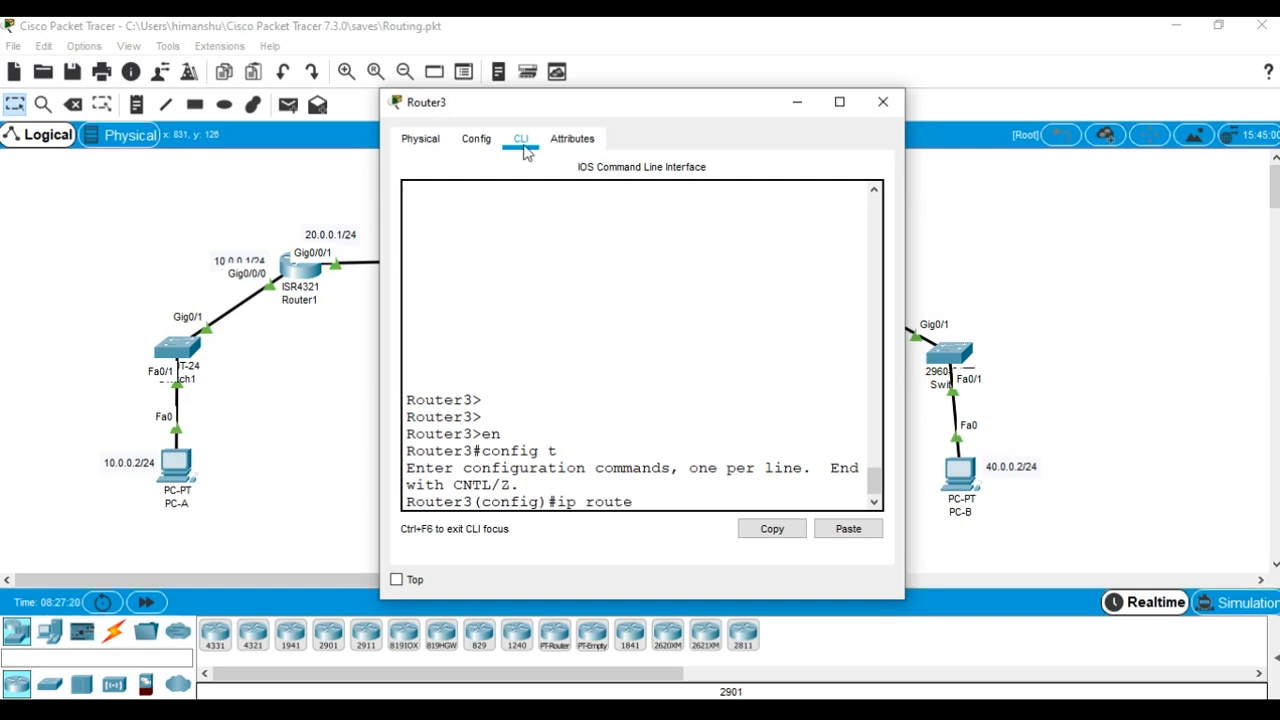
{"action": "left_click_drag", "start_coordinate": [657, 113], "coordinate": [686, 437]}
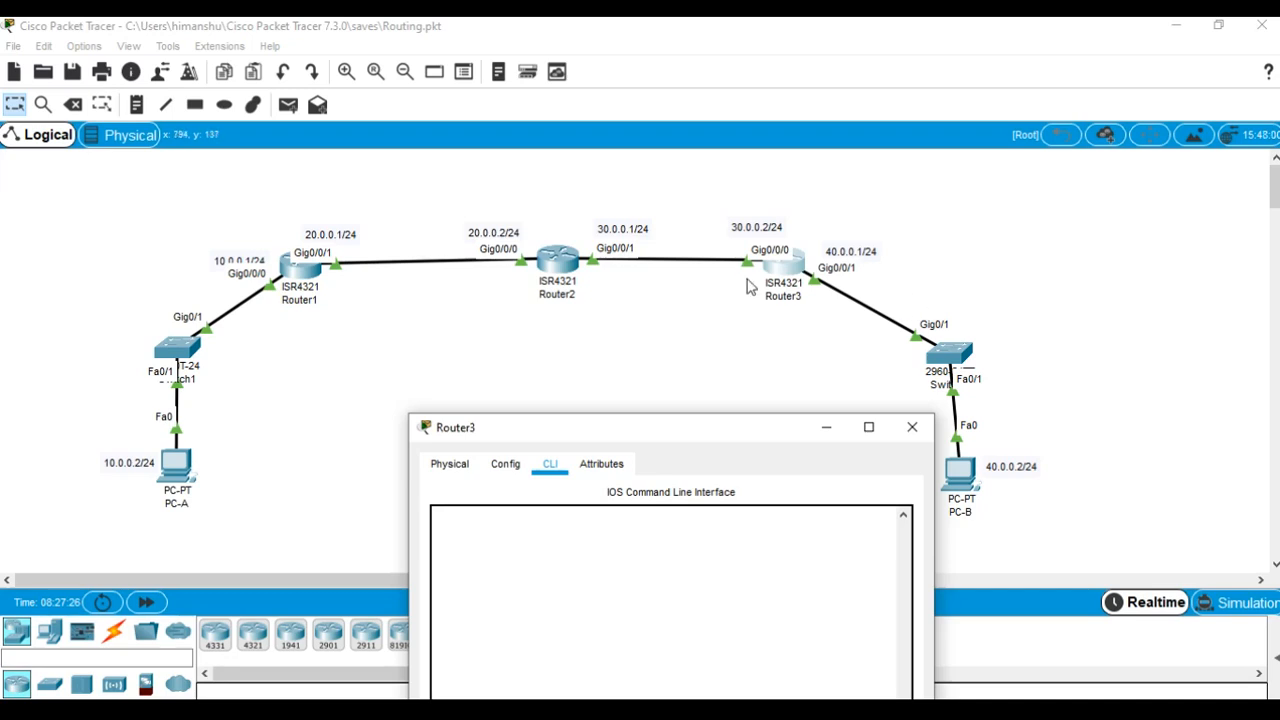
{"action": "left_click_drag", "start_coordinate": [731, 434], "coordinate": [705, 127]}
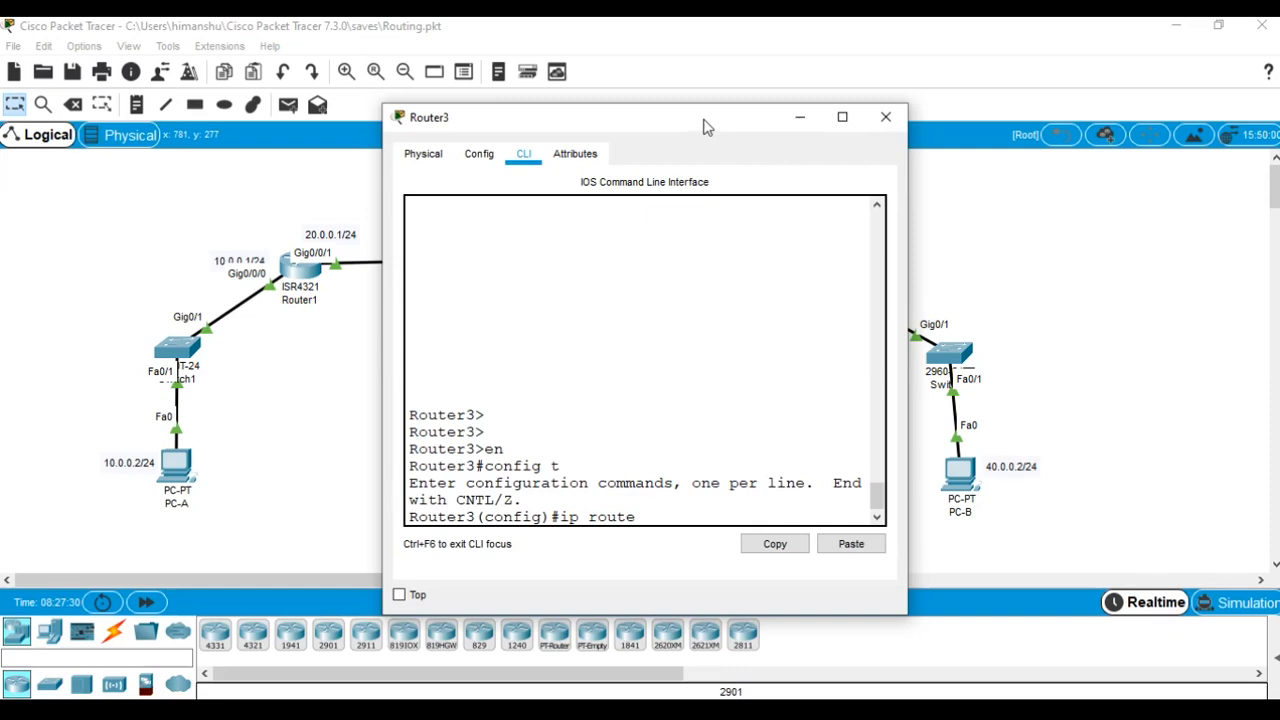
{"action": "key", "text": "BackSpace"}
{"action": "key", "text": "BackSpace"}
{"action": "key", "text": "BackSpace"}
{"action": "key", "text": "BackSpace"}
{"action": "key", "text": "BackSpace"}
{"action": "key", "text": "BackSpace"}
{"action": "key", "text": "BackSpace"}
{"action": "key", "text": "BackSpace"}
{"action": "type", "text": "end"}
{"action": "key", "text": "Return"}
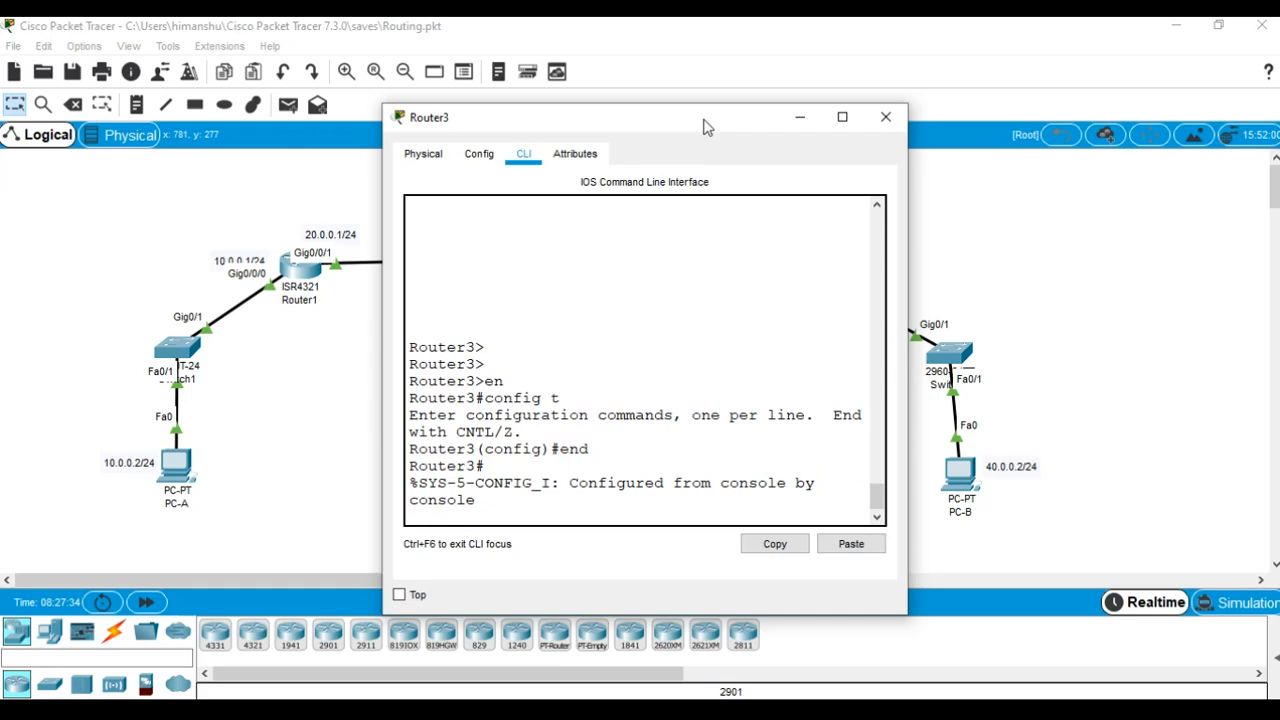
- Display Router3's routing table with sh ip route, enlarge the window and examine the two directly connected networks
{"action": "type", "text": "sh i"}
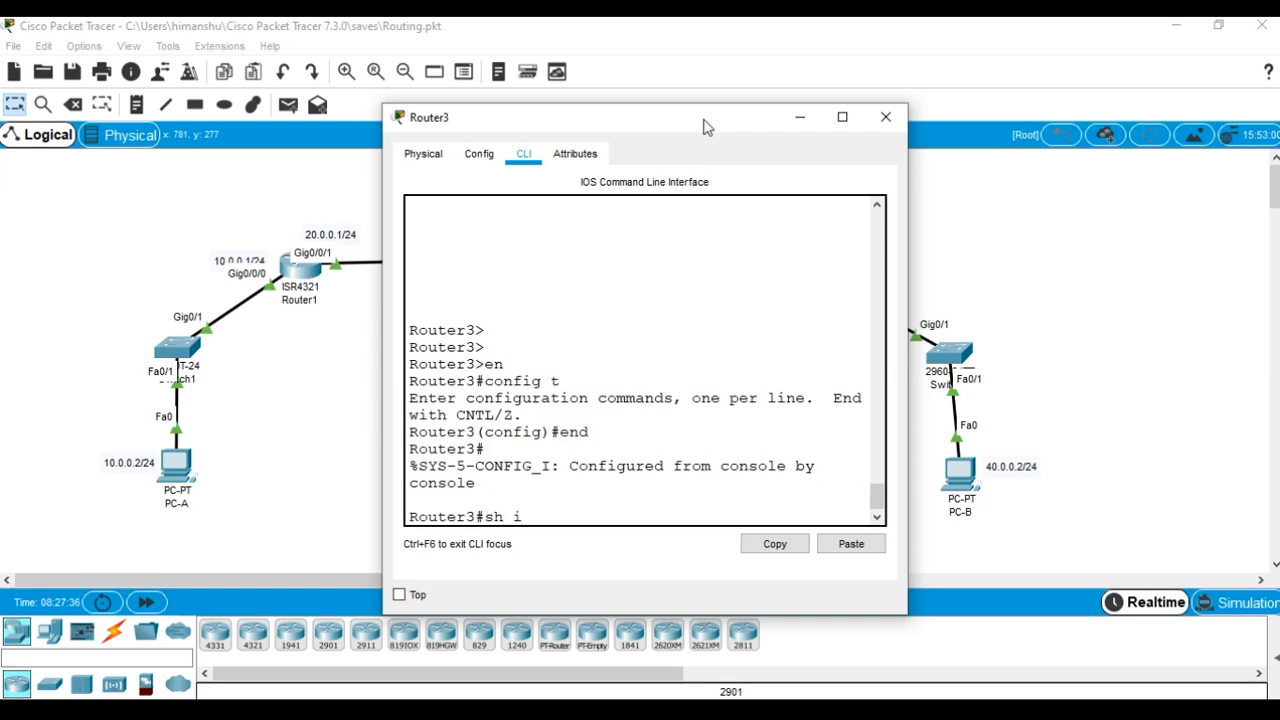
{"action": "type", "text": "p route"}
{"action": "key", "text": "Return"}
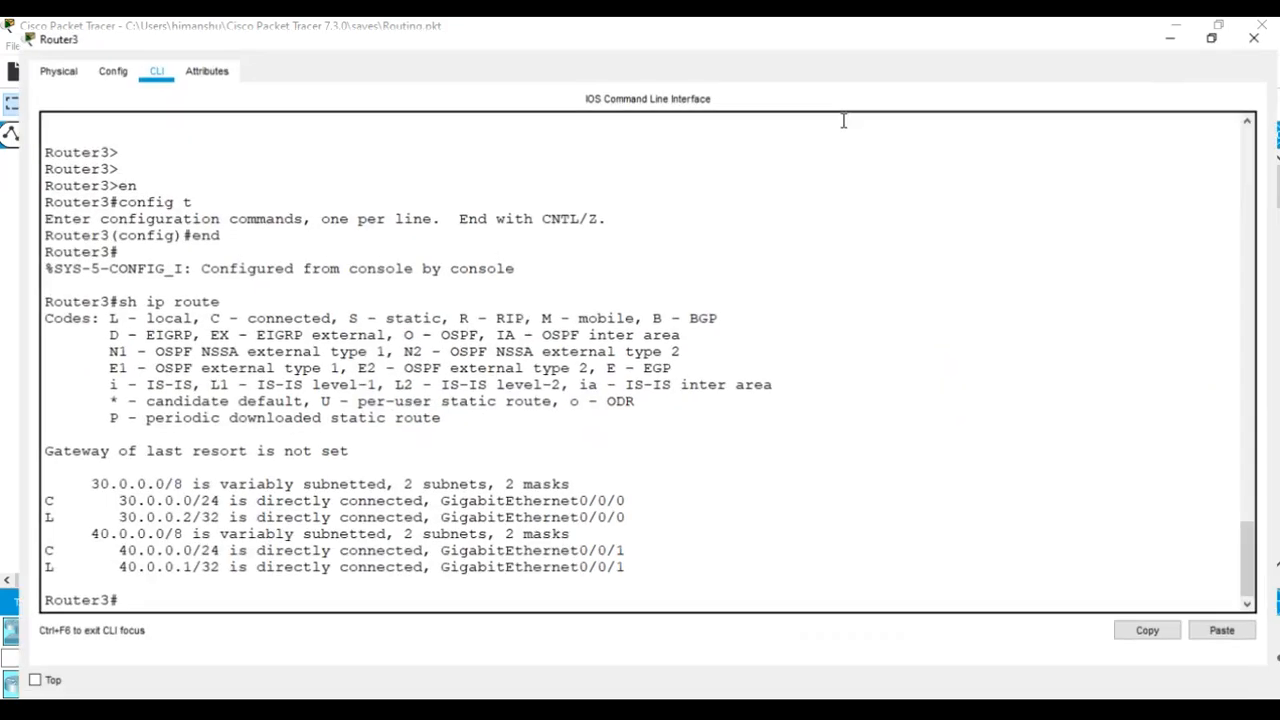
{"action": "left_click", "coordinate": [843, 118]}
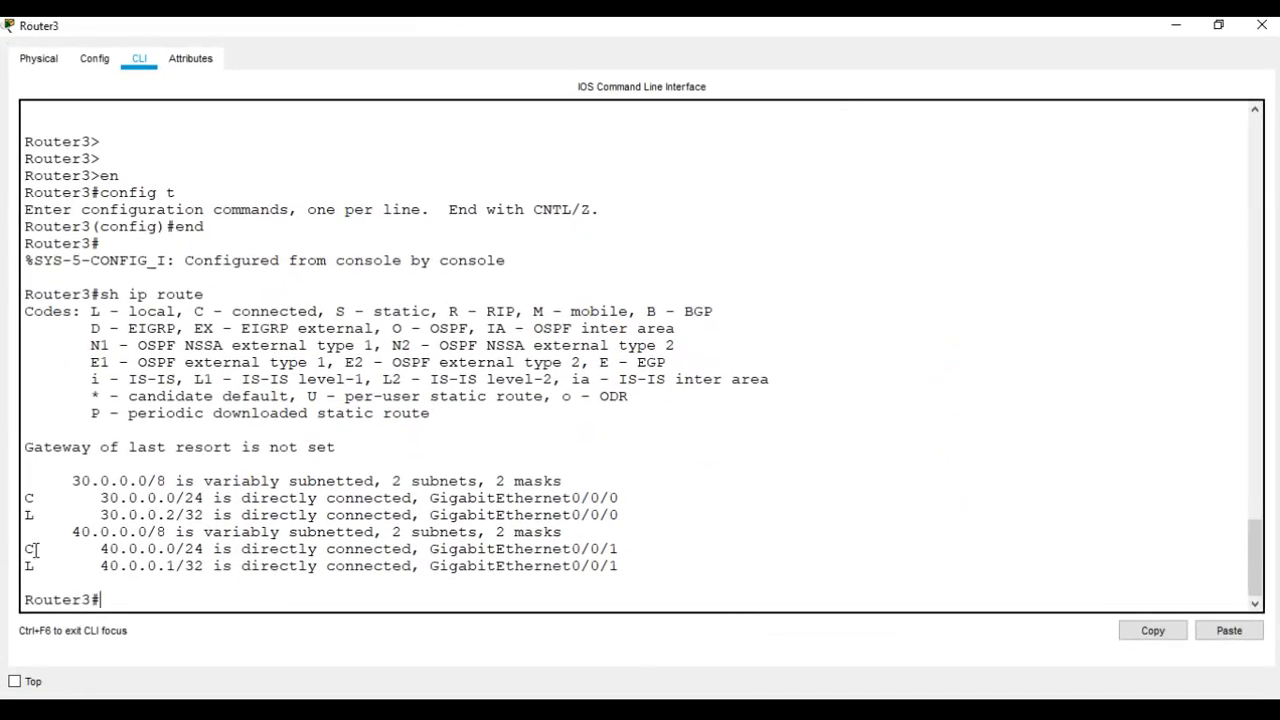
{"action": "left_click_drag", "start_coordinate": [26, 499], "coordinate": [638, 500]}
{"action": "left_click_drag", "start_coordinate": [30, 552], "coordinate": [624, 550]}
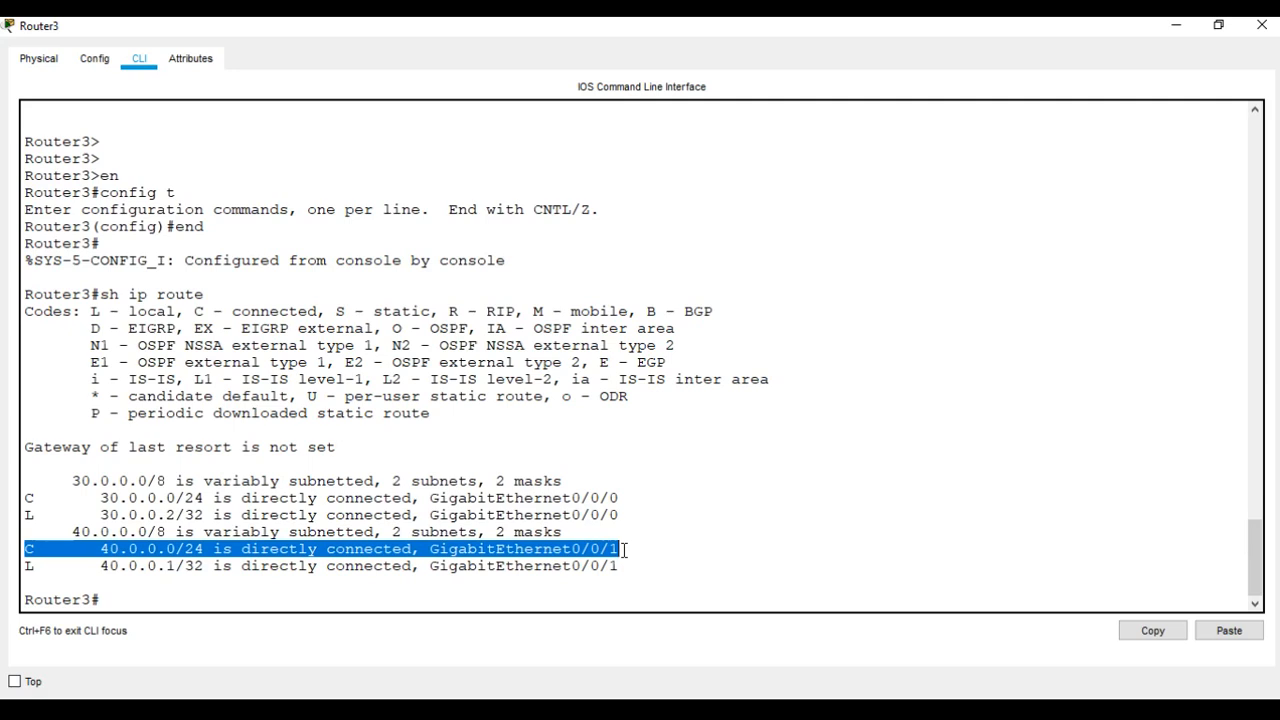
{"action": "left_click", "coordinate": [124, 603]}
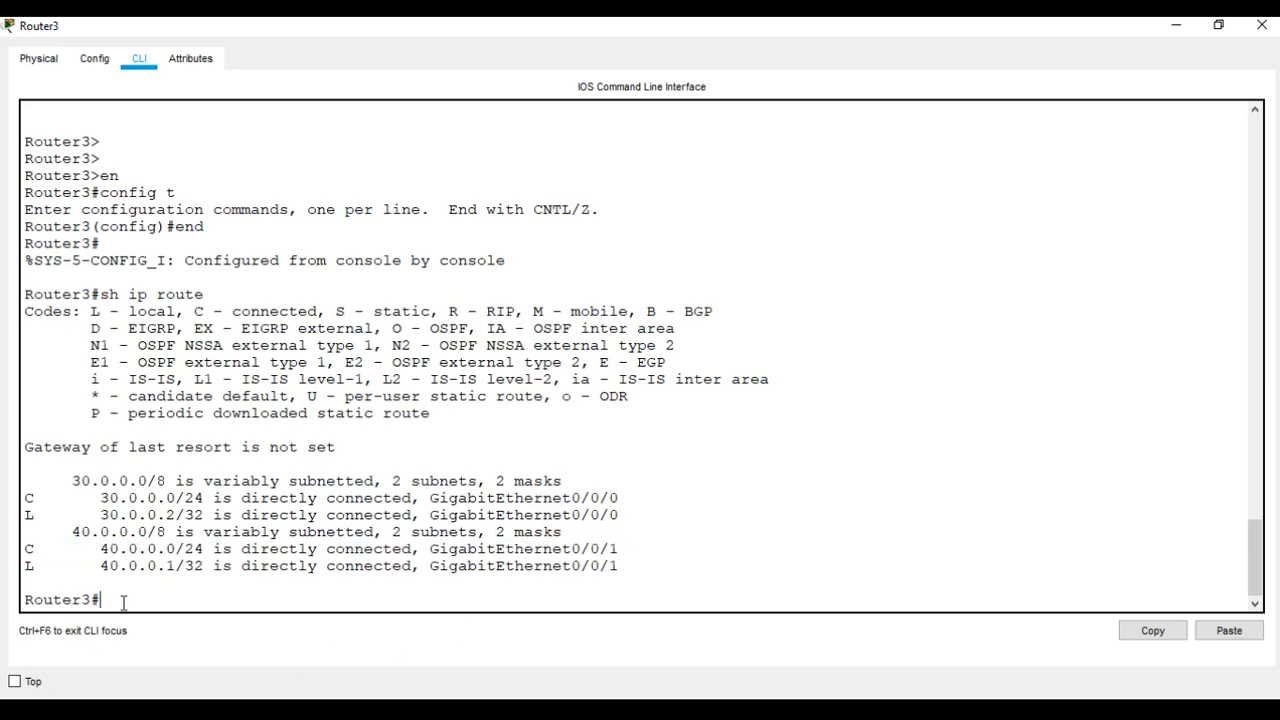
- Enter Router3's configuration mode with config t and add a static route to 10.0.0.0 255.255.255.0 via 30.0.0.1
{"action": "type", "text": "config t"}
{"action": "key", "text": "Return"}
{"action": "type", "text": "ip "}
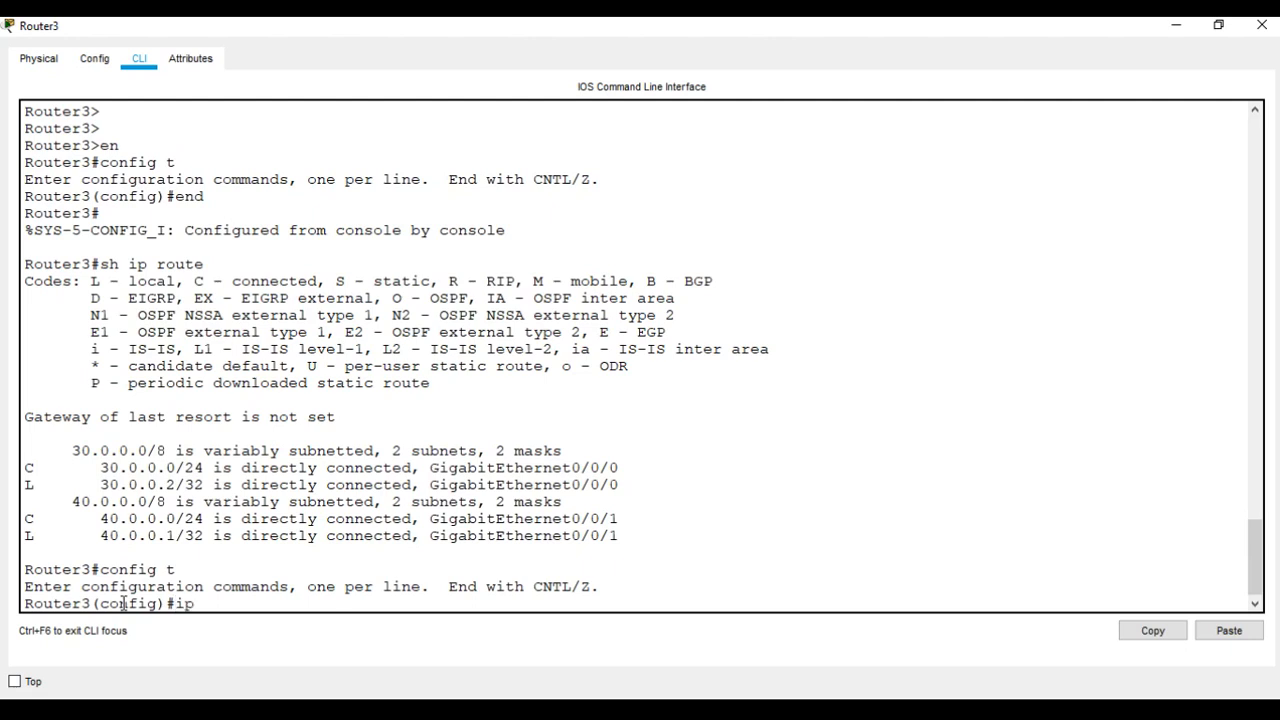
{"action": "type", "text": "route 10.0.0.0 255.255.255.0"}
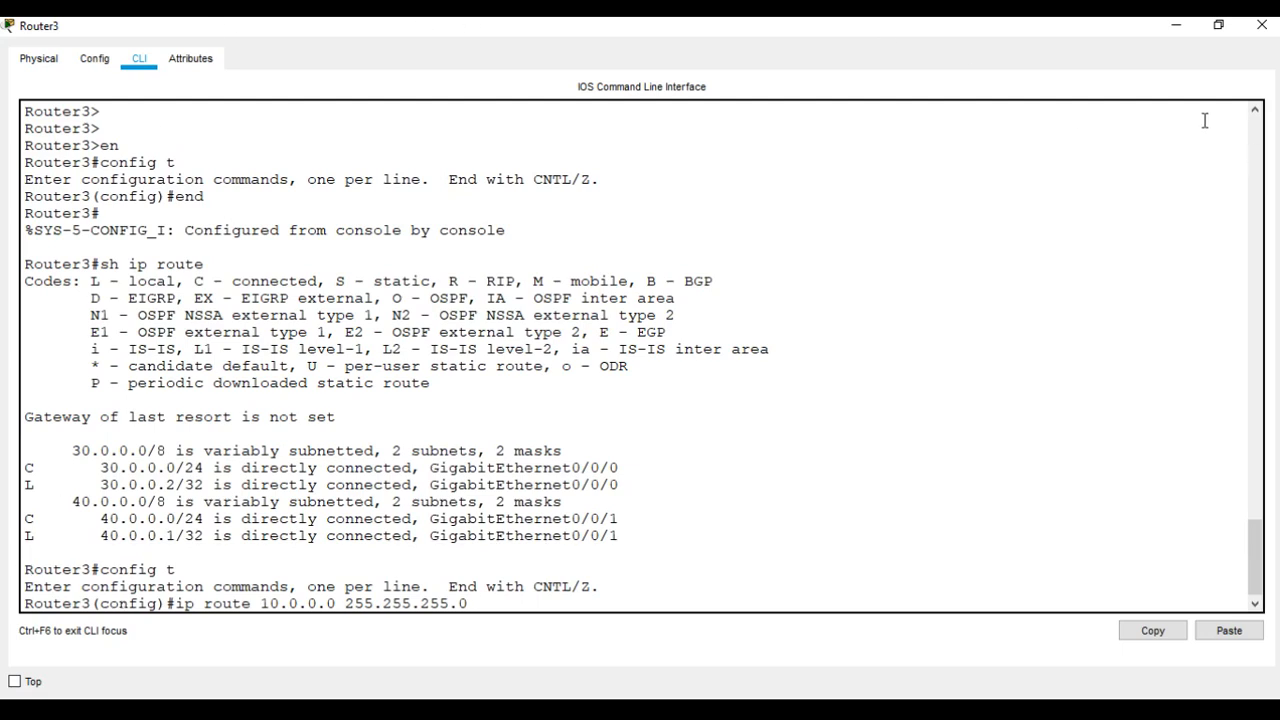
{"action": "left_click", "coordinate": [1222, 30]}
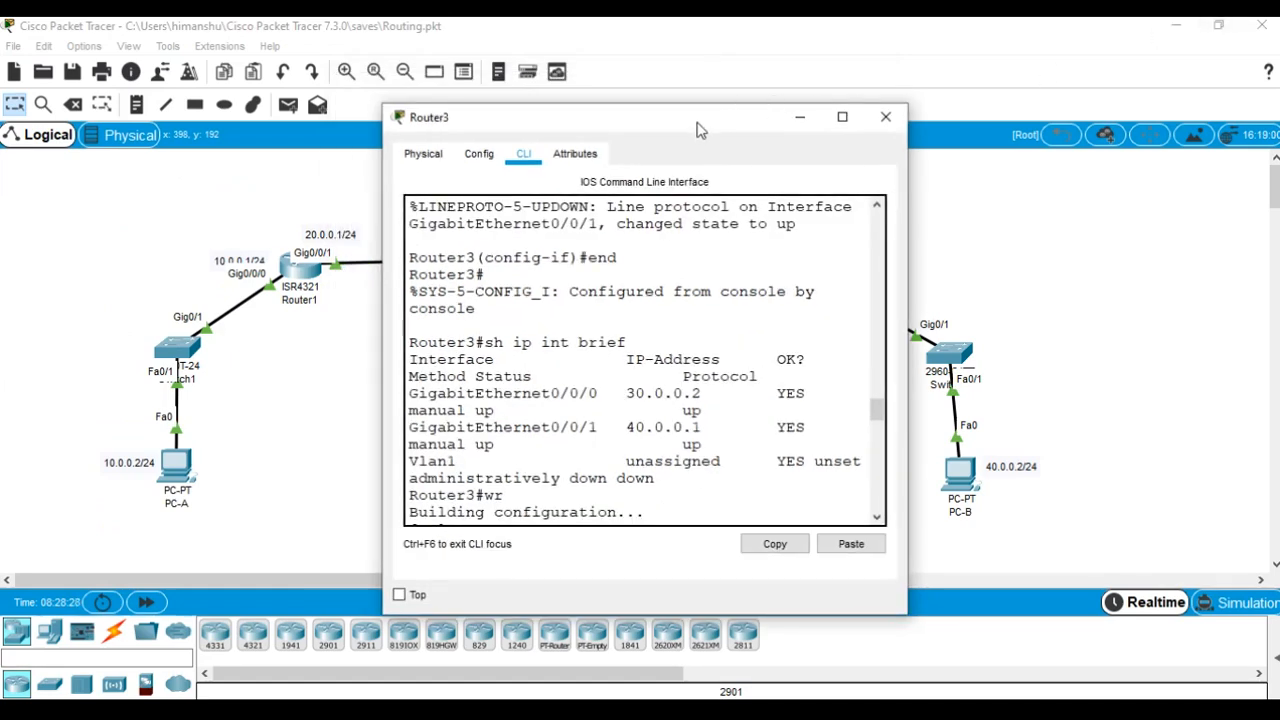
{"action": "left_click_drag", "start_coordinate": [704, 115], "coordinate": [853, 548]}
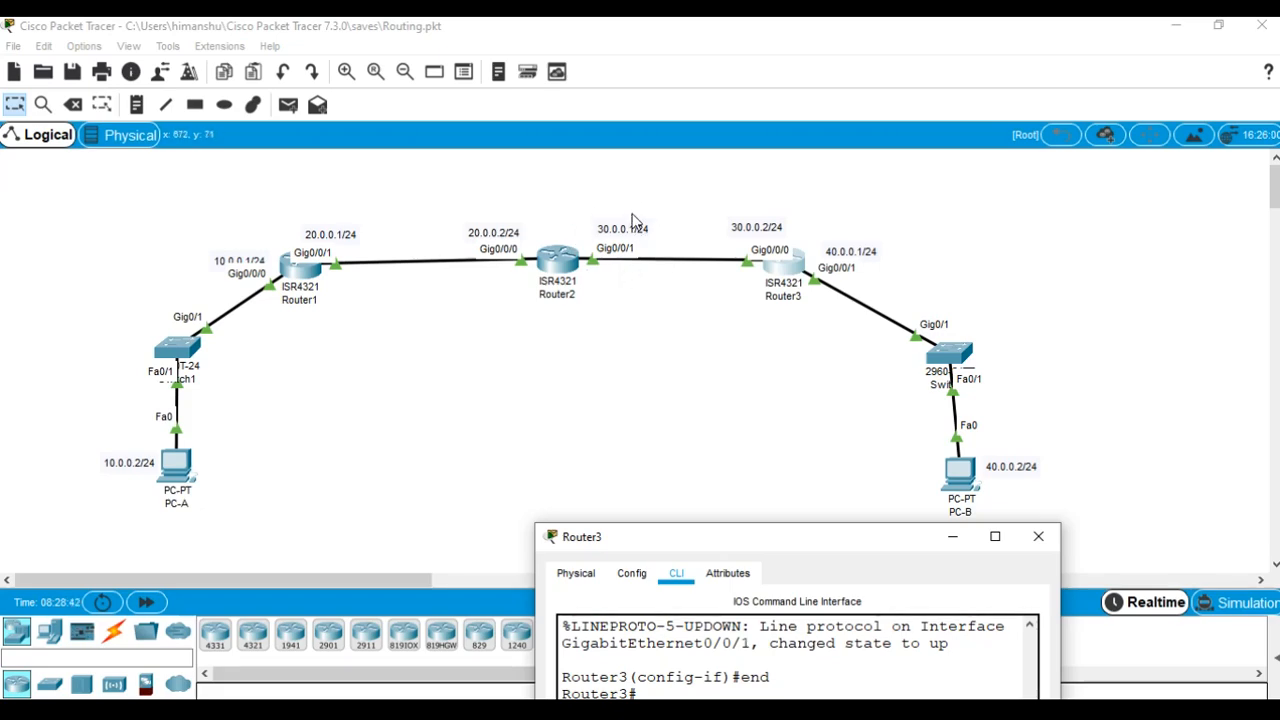
{"action": "left_click_drag", "start_coordinate": [757, 543], "coordinate": [634, 235]}
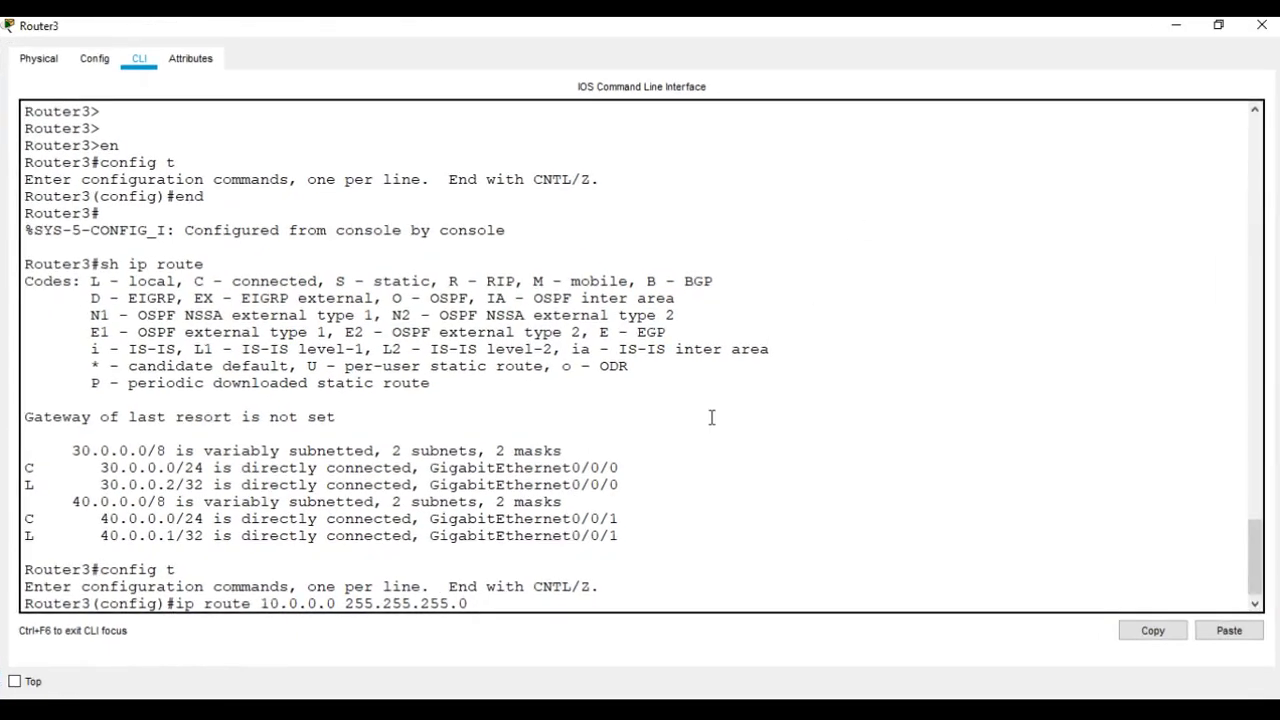
{"action": "type", "text": "30.0.0.1"}
{"action": "key", "text": "Return"}
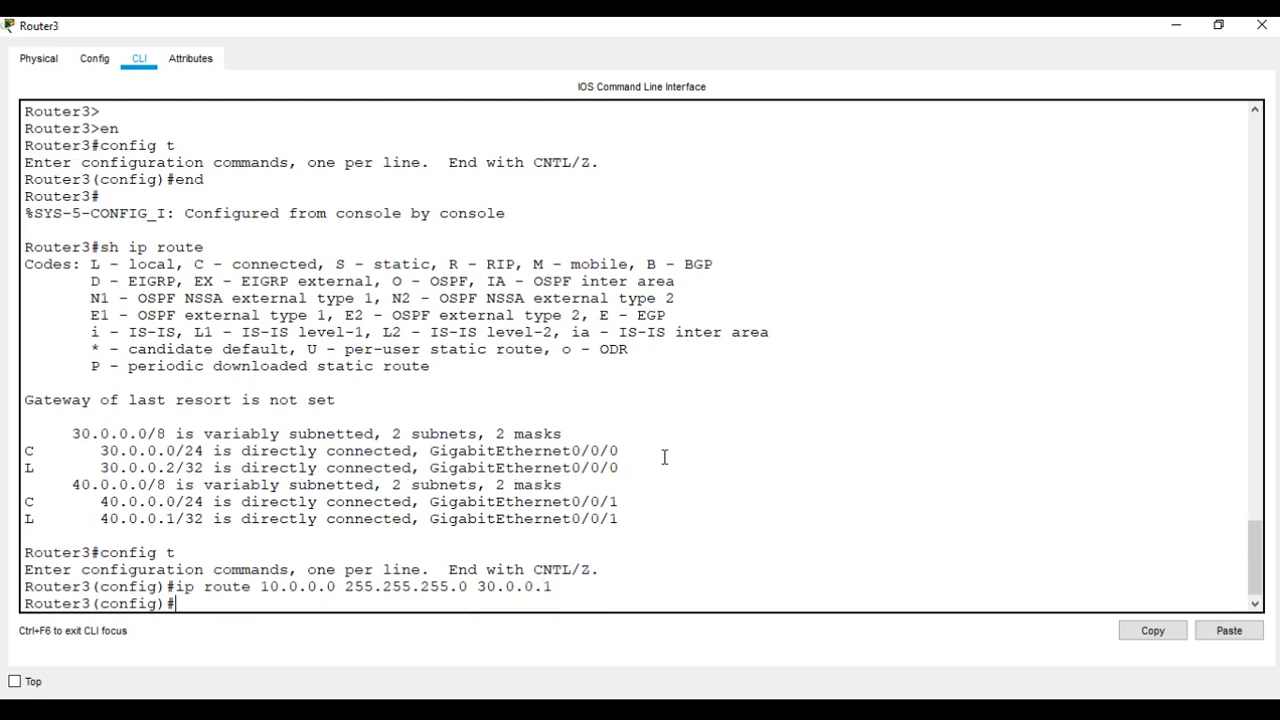
- Add a static route to 20.0.0.0 255.255.255.0 via 30.0.0.1 on Router3 and leave configuration mode with end
{"action": "key", "text": "Up"}
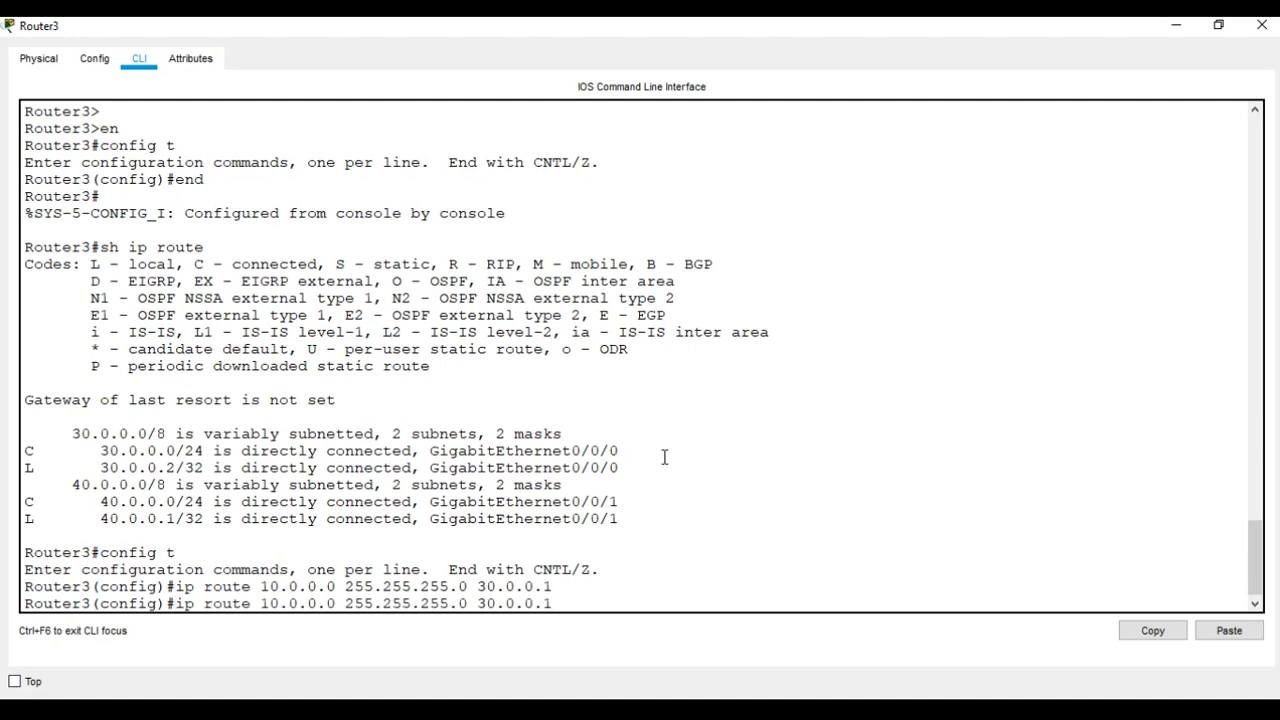
{"action": "key", "text": "Left"}
{"action": "key", "text": "Left"}
{"action": "key", "text": "Left"}
{"action": "key", "text": "Left"}
{"action": "key", "text": "Left"}
{"action": "key", "text": "Left"}
{"action": "key", "text": "Left"}
{"action": "key", "text": "Left"}
{"action": "key", "text": "Left"}
{"action": "key", "text": "Left"}
{"action": "key", "text": "Left"}
{"action": "key", "text": "Left"}
{"action": "key", "text": "Left"}
{"action": "key", "text": "Left"}
{"action": "key", "text": "Left"}
{"action": "key", "text": "Left"}
{"action": "key", "text": "Left"}
{"action": "key", "text": "Left"}
{"action": "key", "text": "Left"}
{"action": "key", "text": "Left"}
{"action": "key", "text": "BackSpace"}
{"action": "type", "text": "2"}
{"action": "key", "text": "Right"}
{"action": "key", "text": "Right"}
{"action": "key", "text": "Right"}
{"action": "key", "text": "Right"}
{"action": "key", "text": "Right"}
{"action": "key", "text": "Right"}
{"action": "key", "text": "Right"}
{"action": "key", "text": "Right"}
{"action": "key", "text": "Right"}
{"action": "key", "text": "Right"}
{"action": "key", "text": "Right"}
{"action": "key", "text": "Return"}
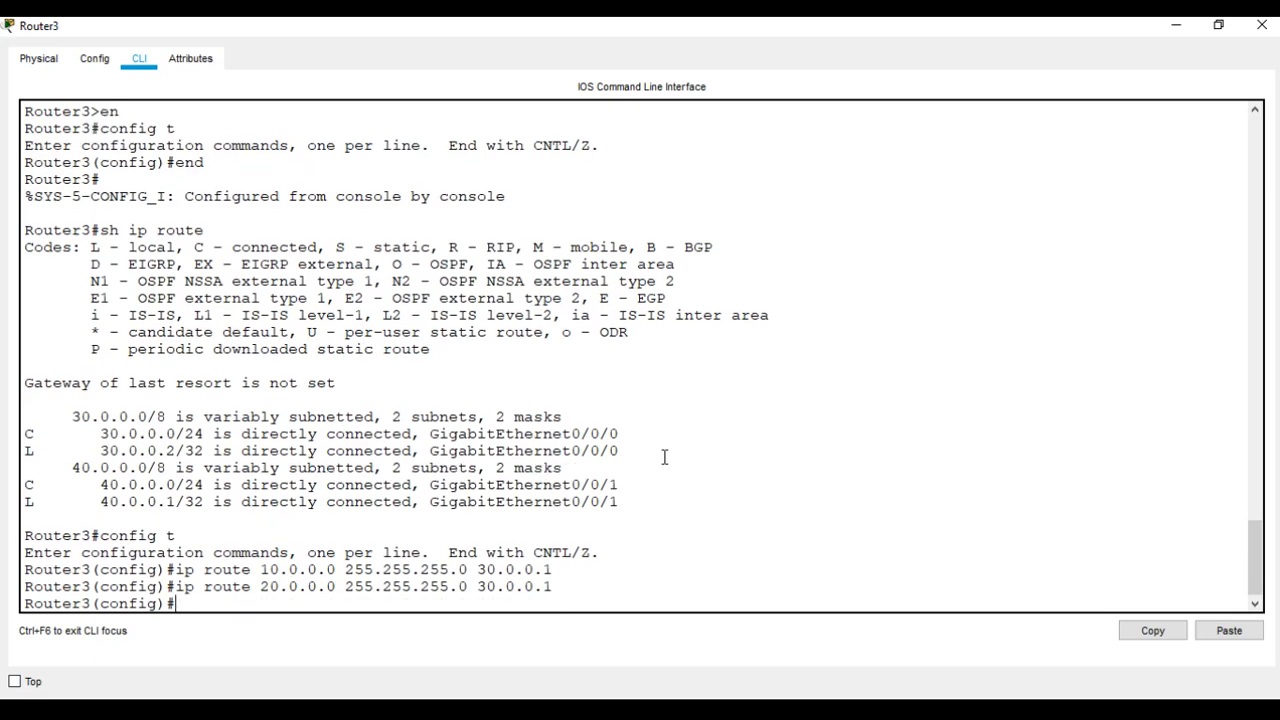
{"action": "type", "text": "end"}
{"action": "key", "text": "Return"}
{"action": "key", "text": "Return"}
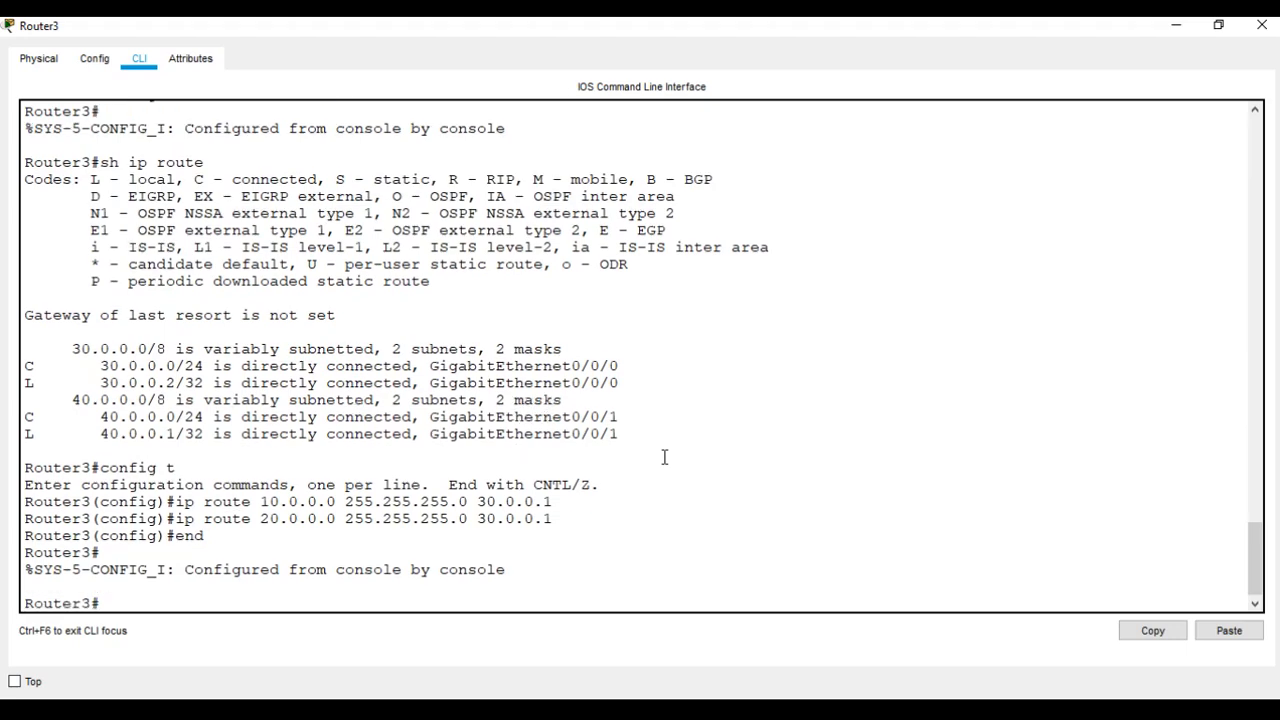
- Display Router3's running configuration with sh run, examine its static route entries and stop the listing
{"action": "type", "text": "sh run"}
{"action": "key", "text": "Return"}
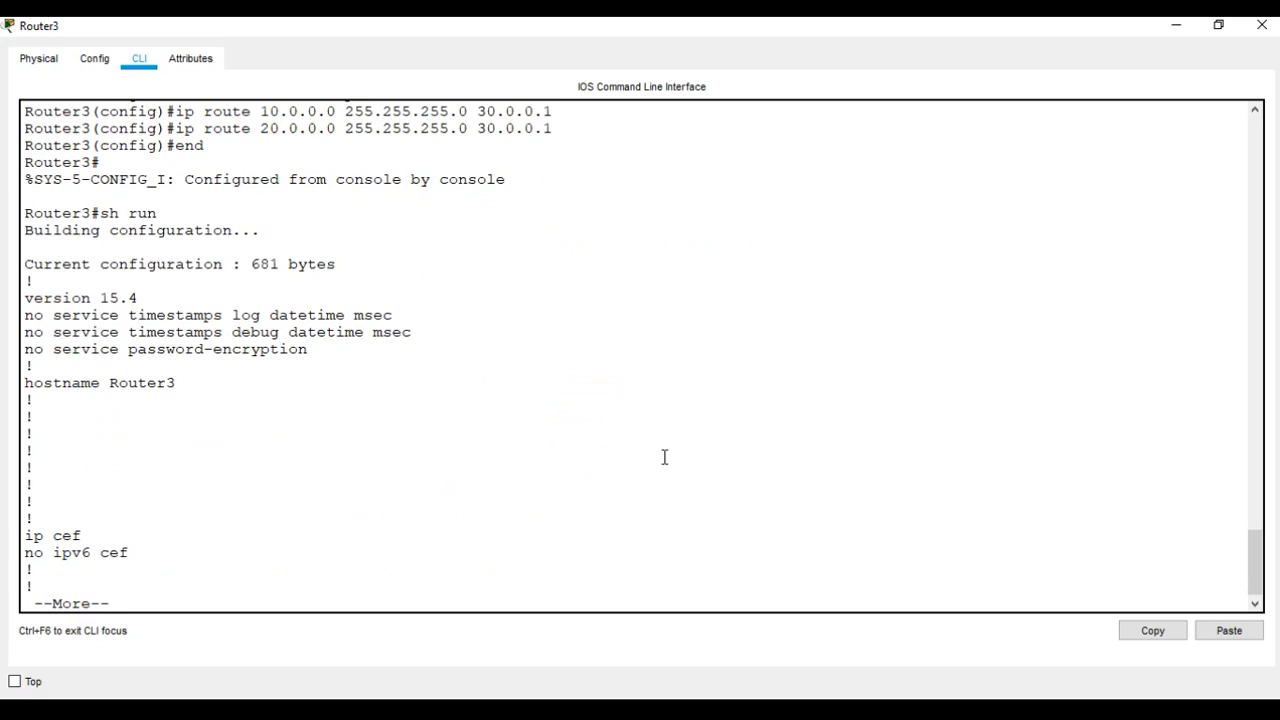
{"action": "key", "text": "Return"}
{"action": "key", "text": "Return"}
{"action": "key", "text": "Return"}
{"action": "key", "text": "Return"}
{"action": "key", "text": "Return"}
{"action": "key", "text": "Return"}
{"action": "key", "text": "Return"}
{"action": "key", "text": "Return"}
{"action": "key", "text": "Return"}
{"action": "key", "text": "Return"}
{"action": "key", "text": "Return"}
{"action": "key", "text": "Return"}
{"action": "key", "text": "Return"}
{"action": "key", "text": "Return"}
{"action": "key", "text": "Return"}
{"action": "key", "text": "Return"}
{"action": "key", "text": "Return"}
{"action": "key", "text": "Return"}
{"action": "key", "text": "Return"}
{"action": "key", "text": "Return"}
{"action": "key", "text": "Return"}
{"action": "key", "text": "Return"}
{"action": "key", "text": "Return"}
{"action": "key", "text": "Return"}
{"action": "key", "text": "Return"}
{"action": "key", "text": "Return"}
{"action": "key", "text": "Return"}
{"action": "key", "text": "Return"}
{"action": "key", "text": "Return"}
{"action": "key", "text": "Return"}
{"action": "key", "text": "Return"}
{"action": "key", "text": "Return"}
{"action": "key", "text": "Return"}
{"action": "key", "text": "Return"}
{"action": "key", "text": "Return"}
{"action": "key", "text": "Return"}
{"action": "key", "text": "Return"}
{"action": "key", "text": "Return"}
{"action": "key", "text": "Return"}
{"action": "key", "text": "Return"}
{"action": "key", "text": "Return"}
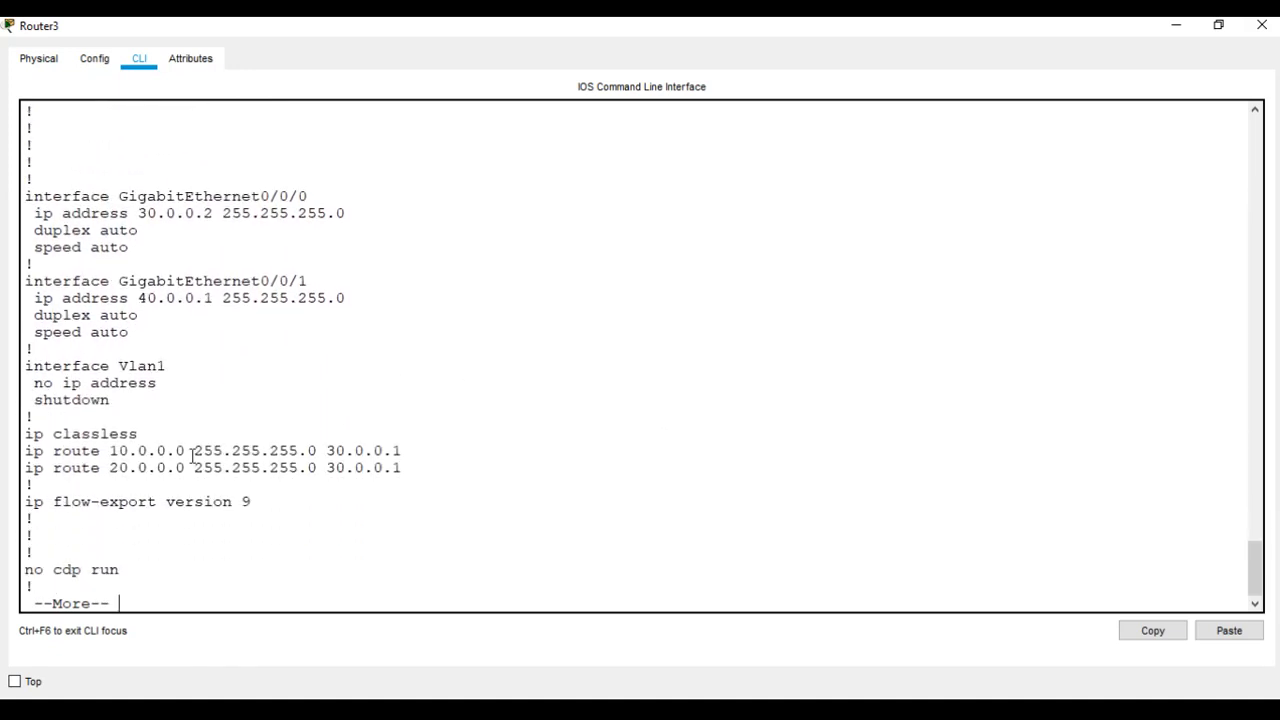
{"action": "left_click_drag", "start_coordinate": [25, 433], "coordinate": [460, 470]}
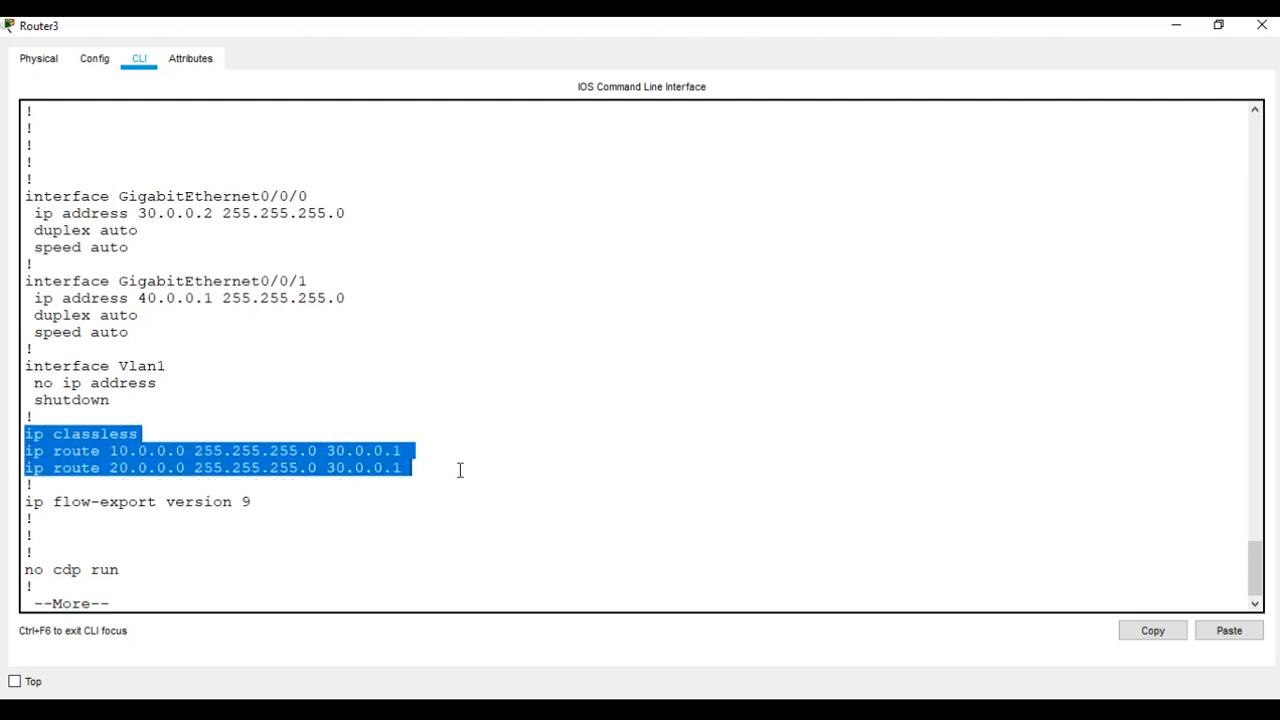
{"action": "key", "text": "ctrl+c"}
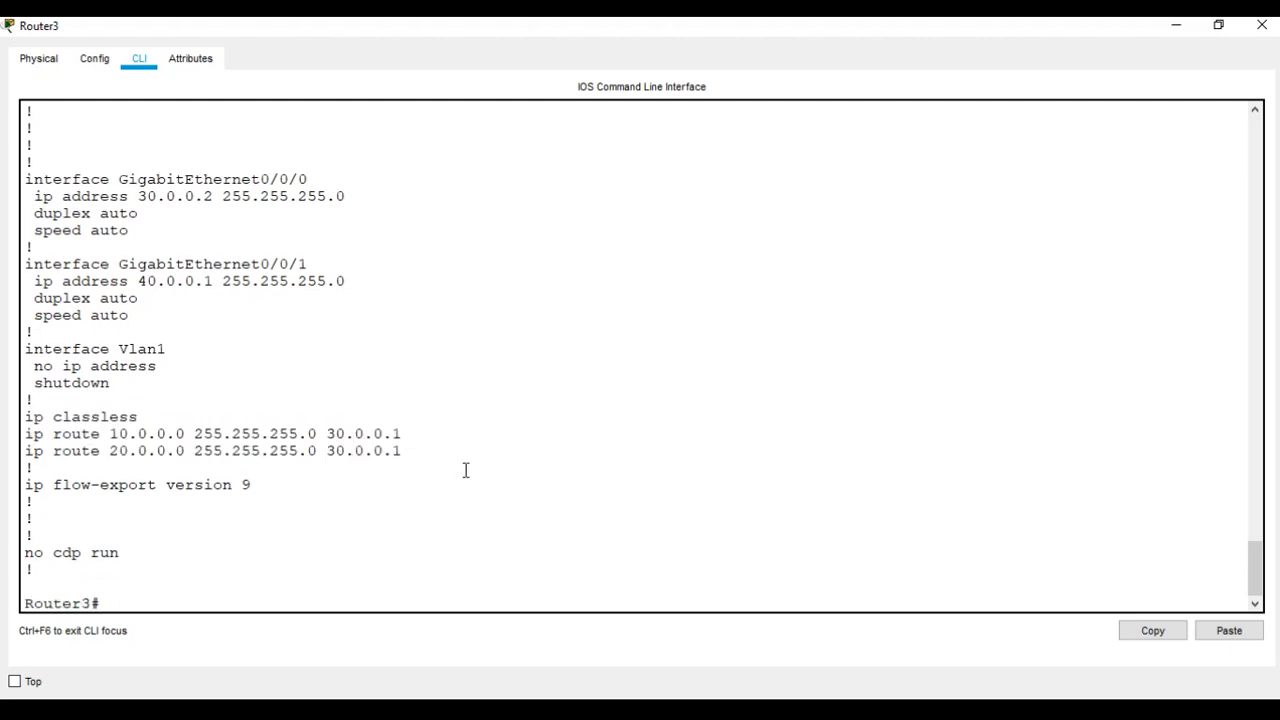
- Display Router3's routing table with sh ip route and examine its static routes, their next hop and the directly connected networks
{"action": "type", "text": "sh ip route"}
{"action": "key", "text": "Return"}
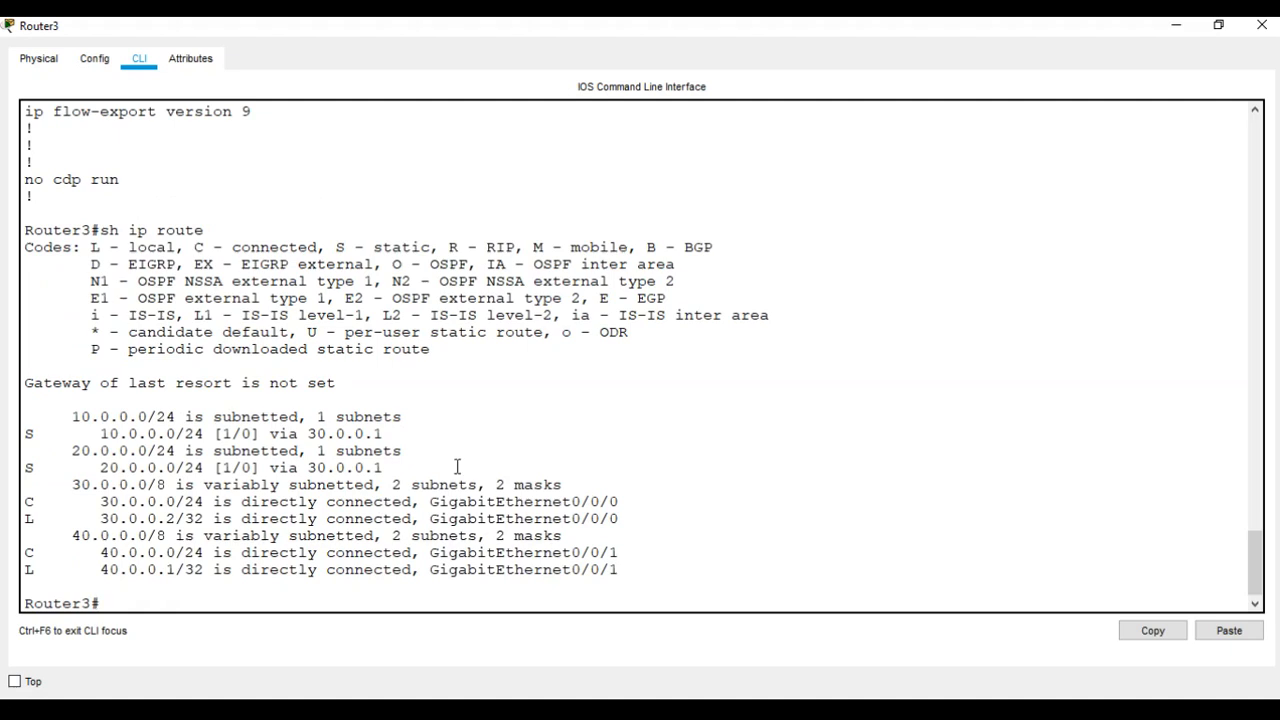
{"action": "left_click_drag", "start_coordinate": [23, 432], "coordinate": [399, 428]}
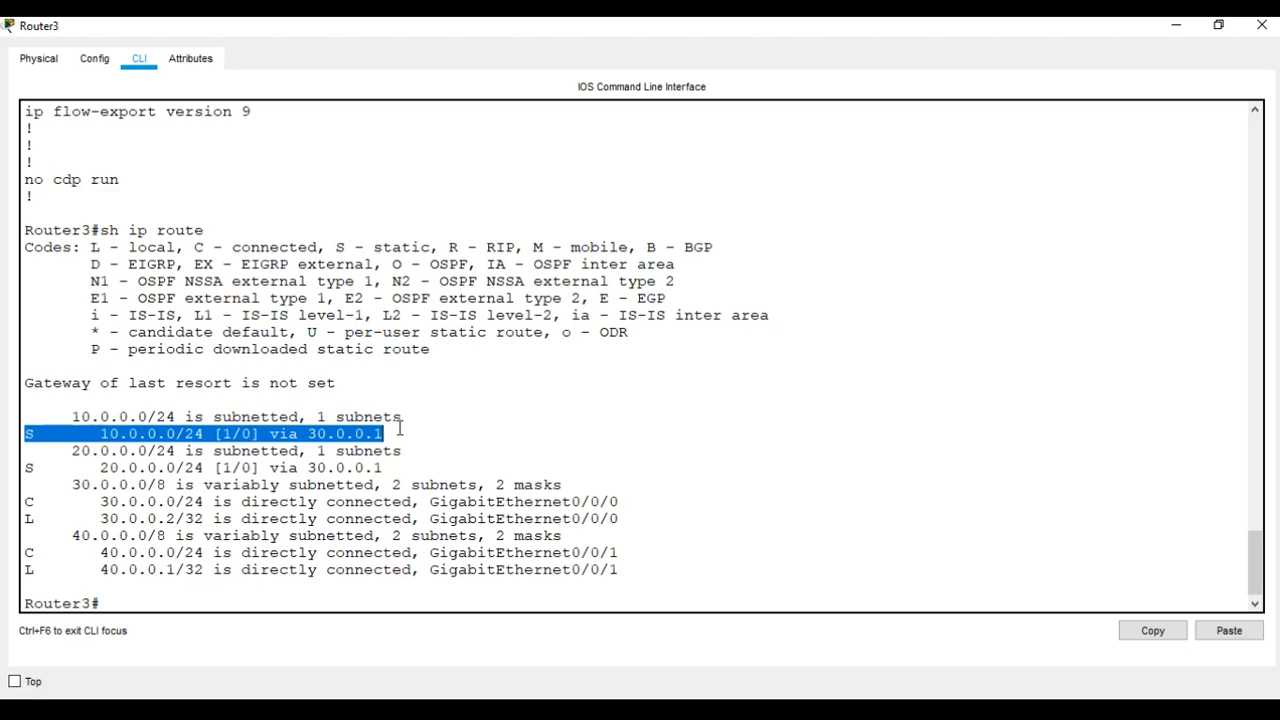
{"action": "left_click", "coordinate": [422, 427]}
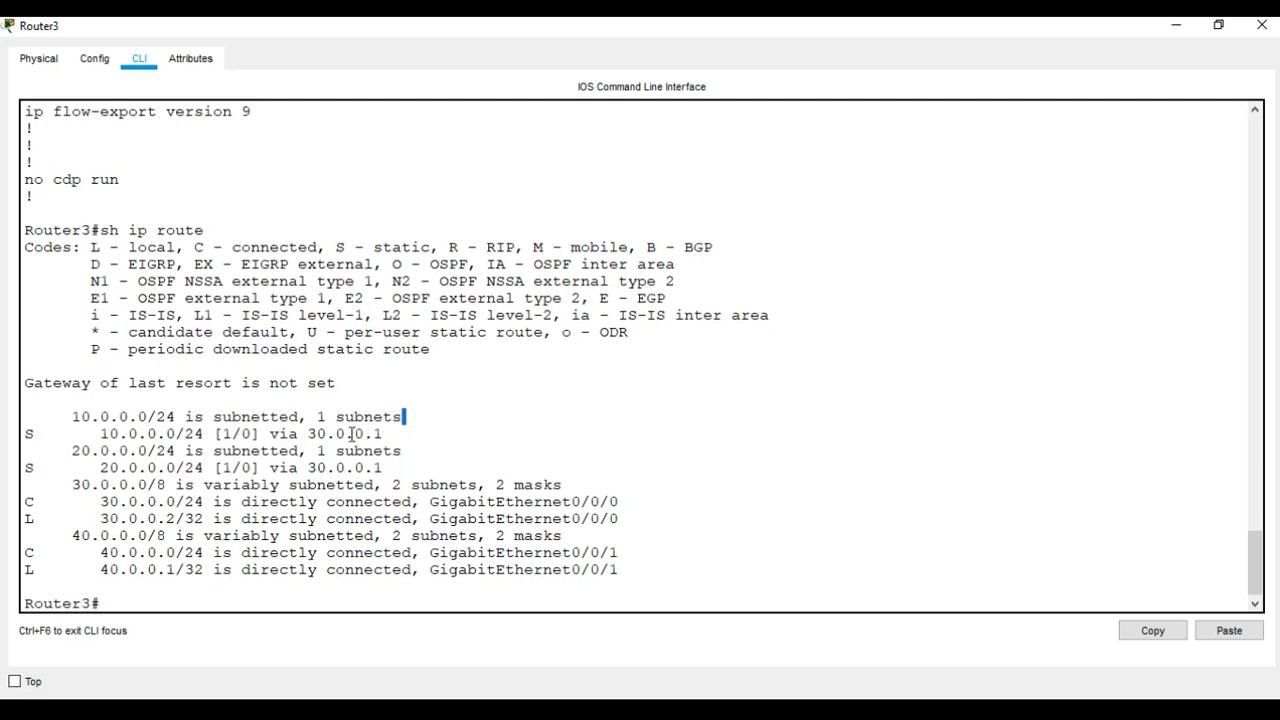
{"action": "left_click_drag", "start_coordinate": [308, 433], "coordinate": [383, 433]}
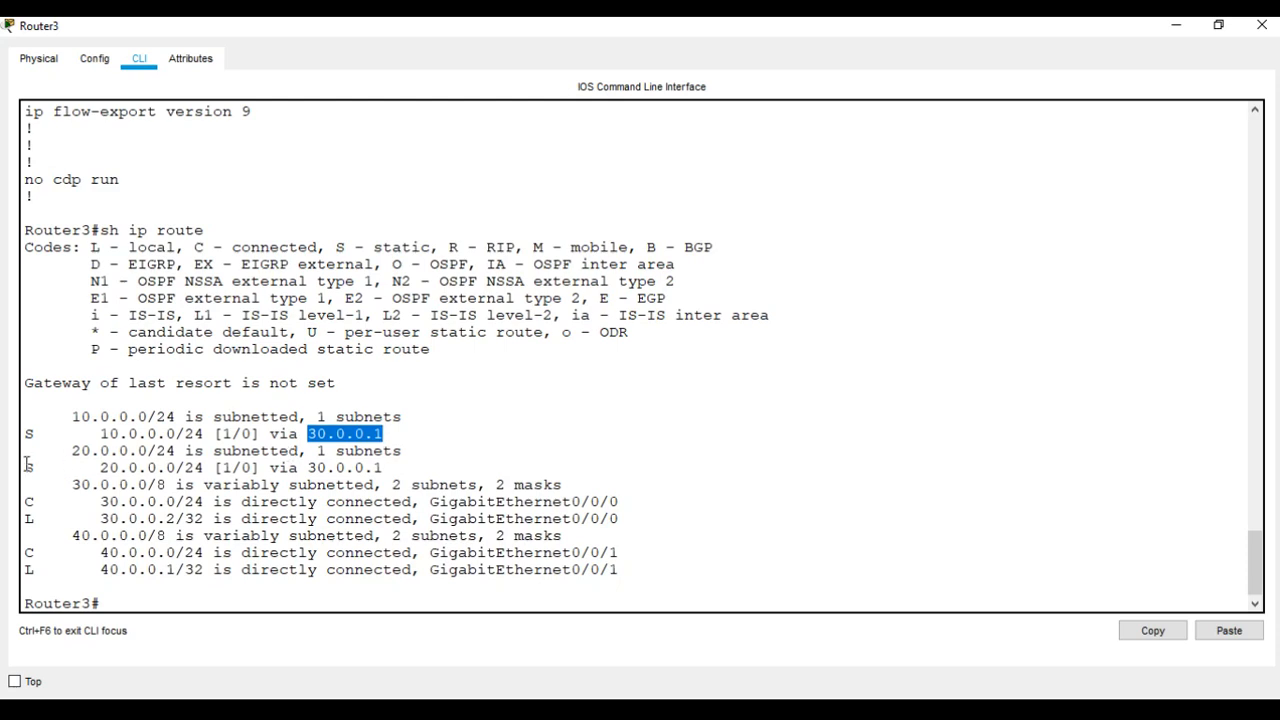
{"action": "left_click_drag", "start_coordinate": [26, 467], "coordinate": [378, 470]}
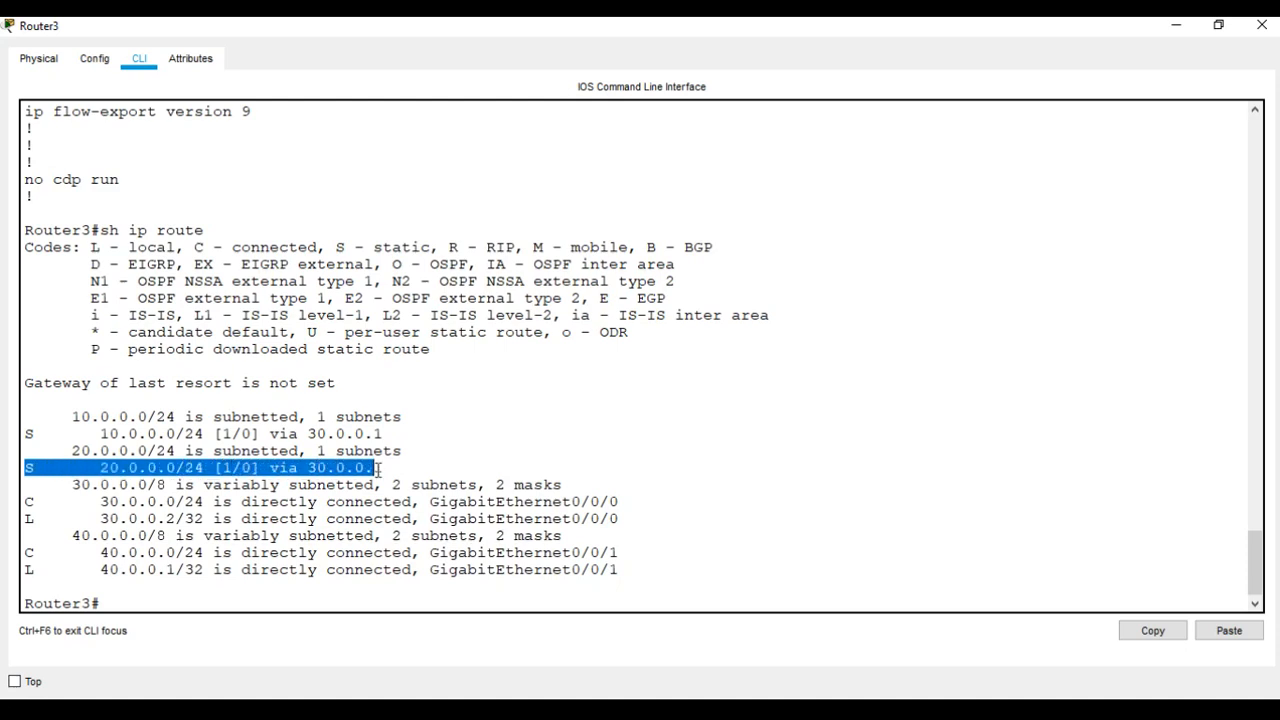
{"action": "left_click", "coordinate": [32, 503]}
{"action": "left_click_drag", "start_coordinate": [34, 503], "coordinate": [204, 518]}
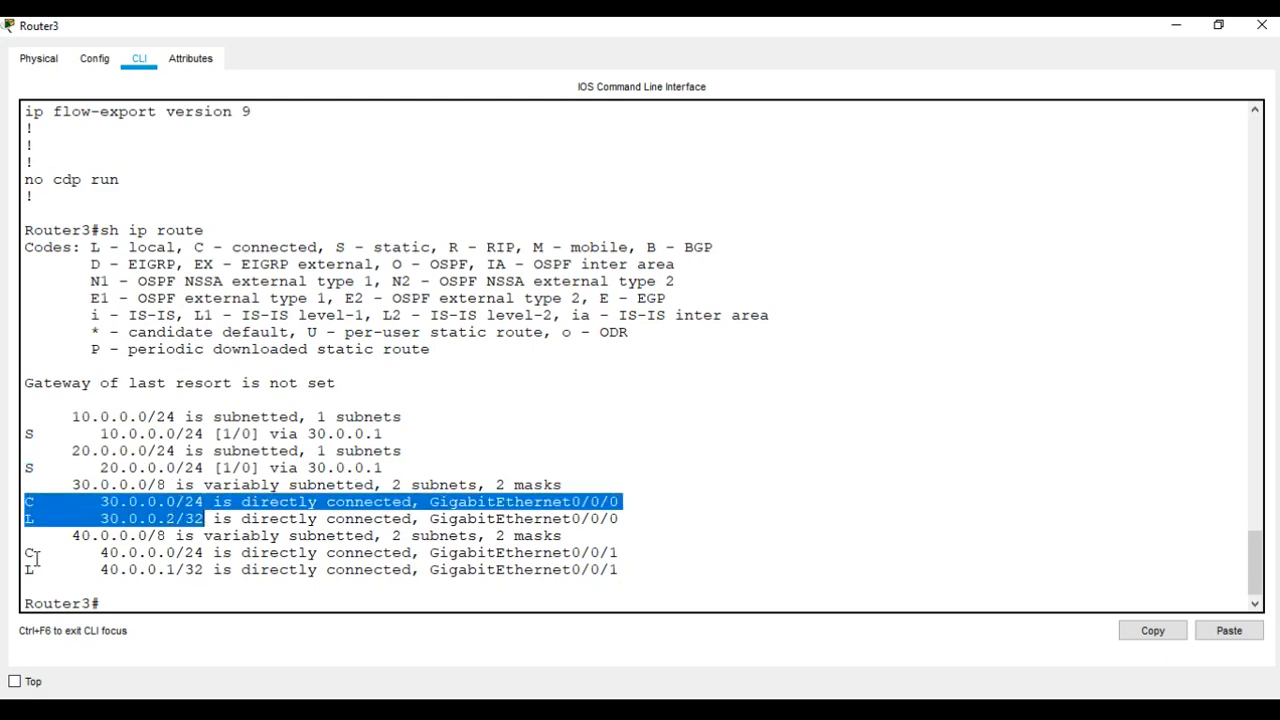
{"action": "left_click_drag", "start_coordinate": [28, 552], "coordinate": [608, 552]}
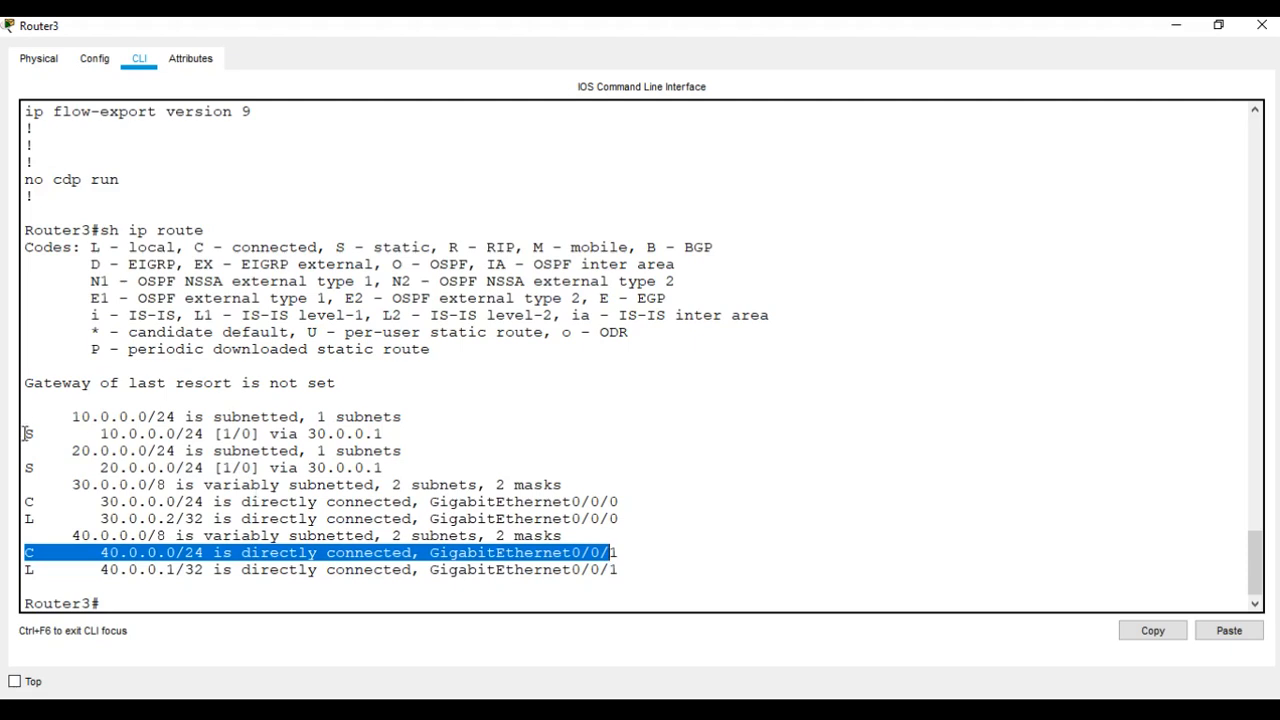
{"action": "left_click_drag", "start_coordinate": [28, 433], "coordinate": [385, 437]}
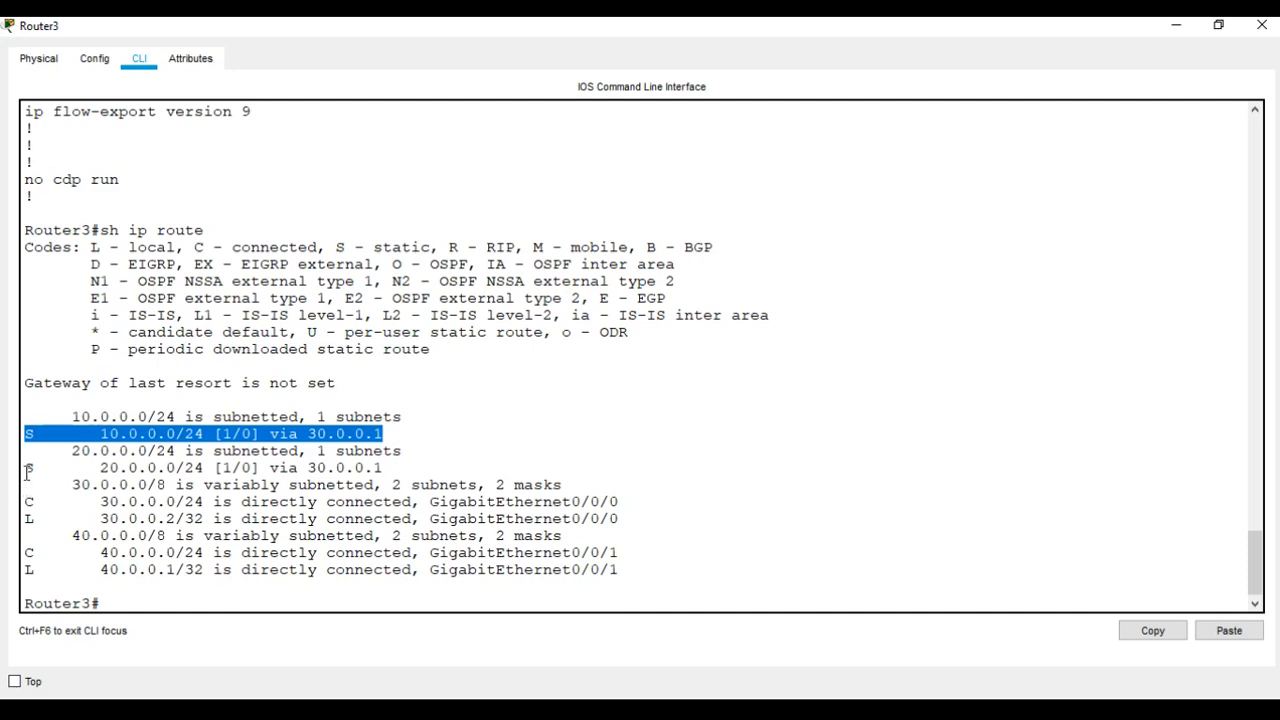
- Examine the static route to 20.0.0.0/24 in Router3's routing table and save Router3's configuration with wr
{"action": "left_click_drag", "start_coordinate": [28, 470], "coordinate": [418, 476]}
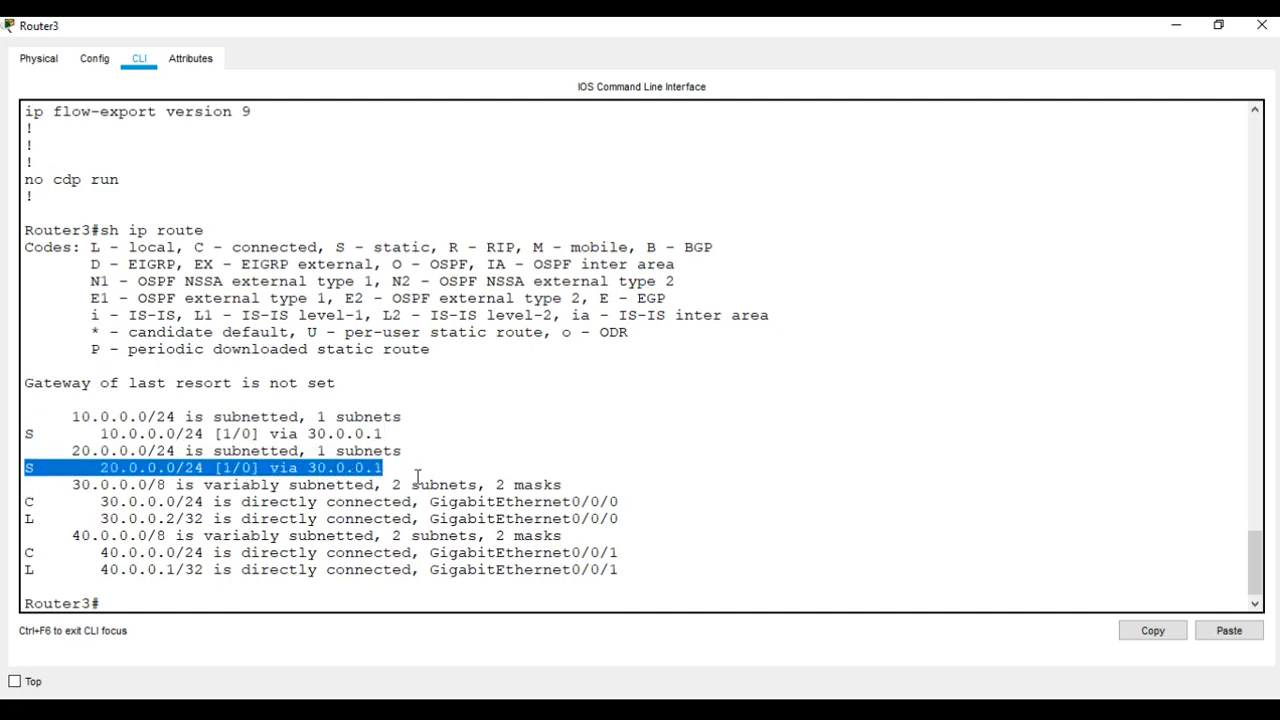
{"action": "left_click", "coordinate": [105, 604]}
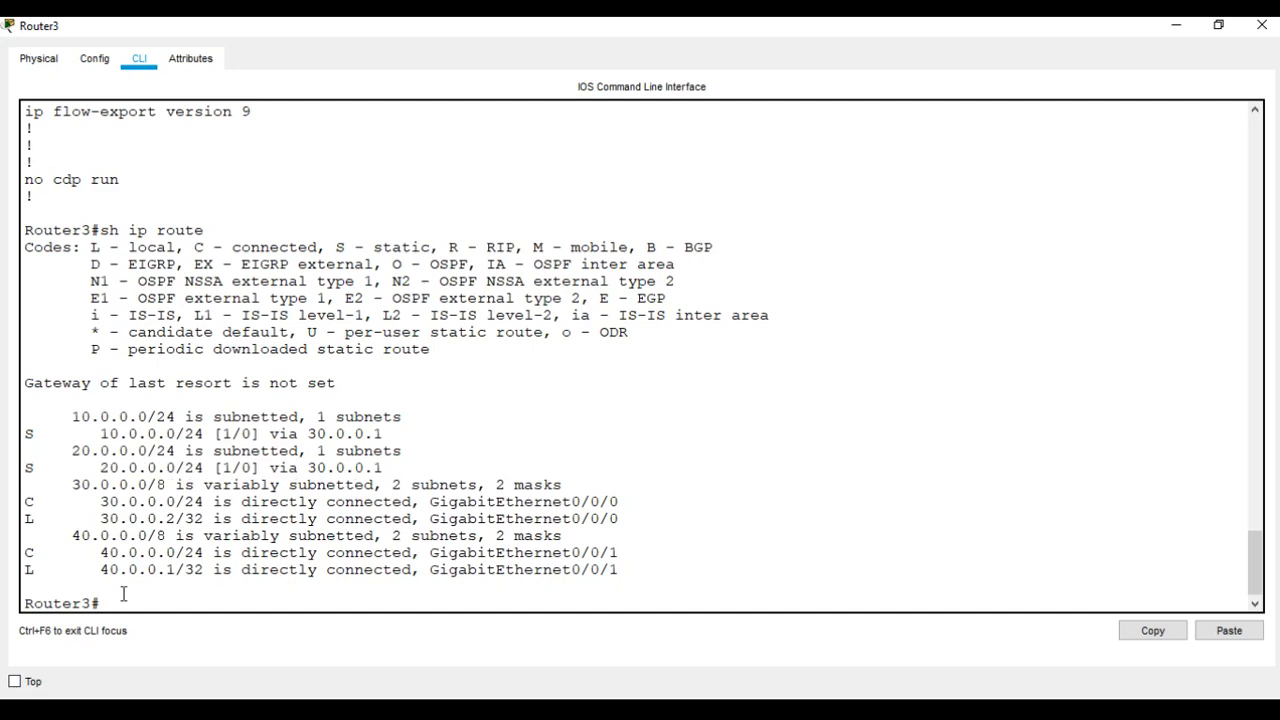
{"action": "type", "text": "wr"}
{"action": "key", "text": "Return"}
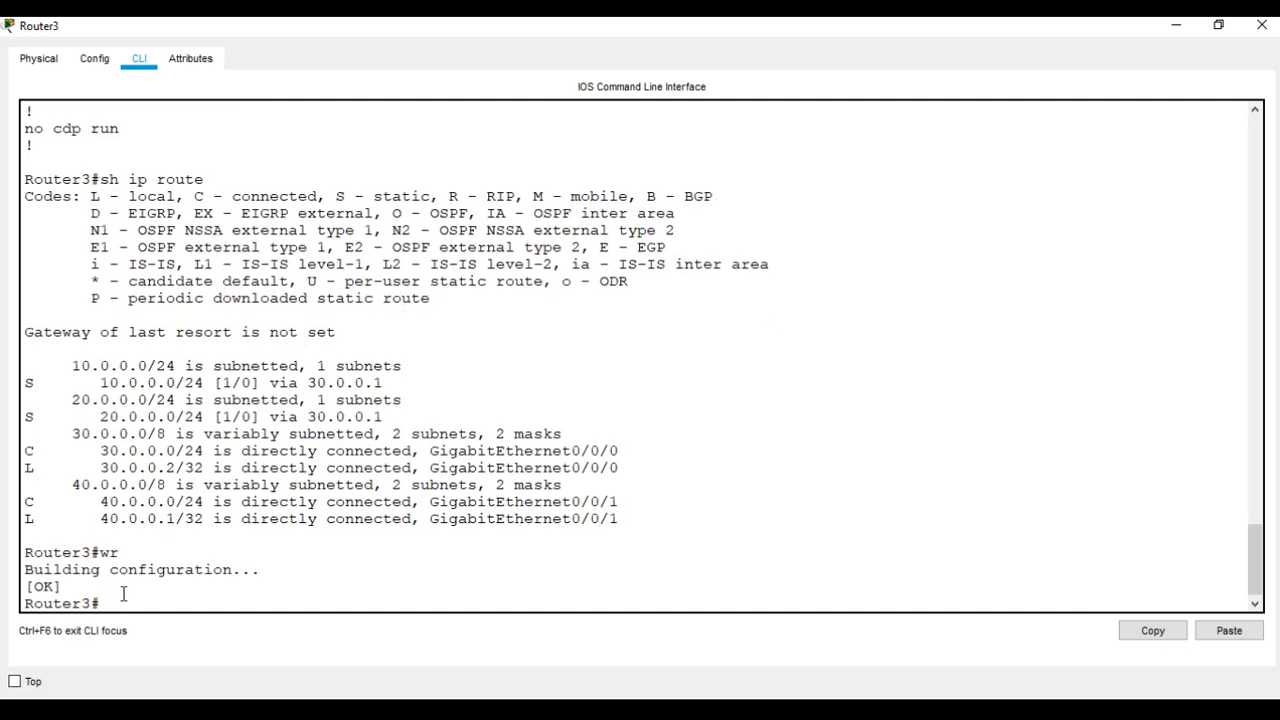
- Check Router3's routing protocols with sh ip protocols and close the Router3 window
{"action": "type", "text": "sh ip"}
{"action": "type", "text": "protocols"}
{"action": "key", "text": "Return"}
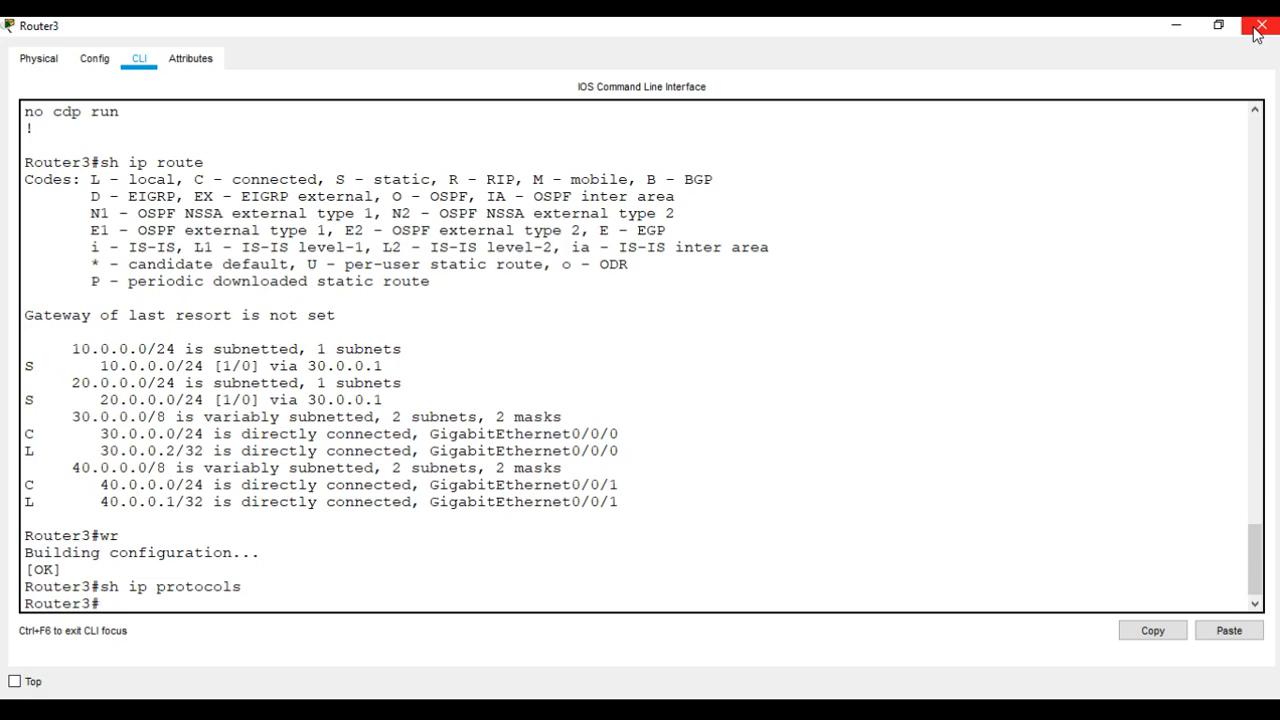
{"action": "left_click", "coordinate": [1258, 33]}
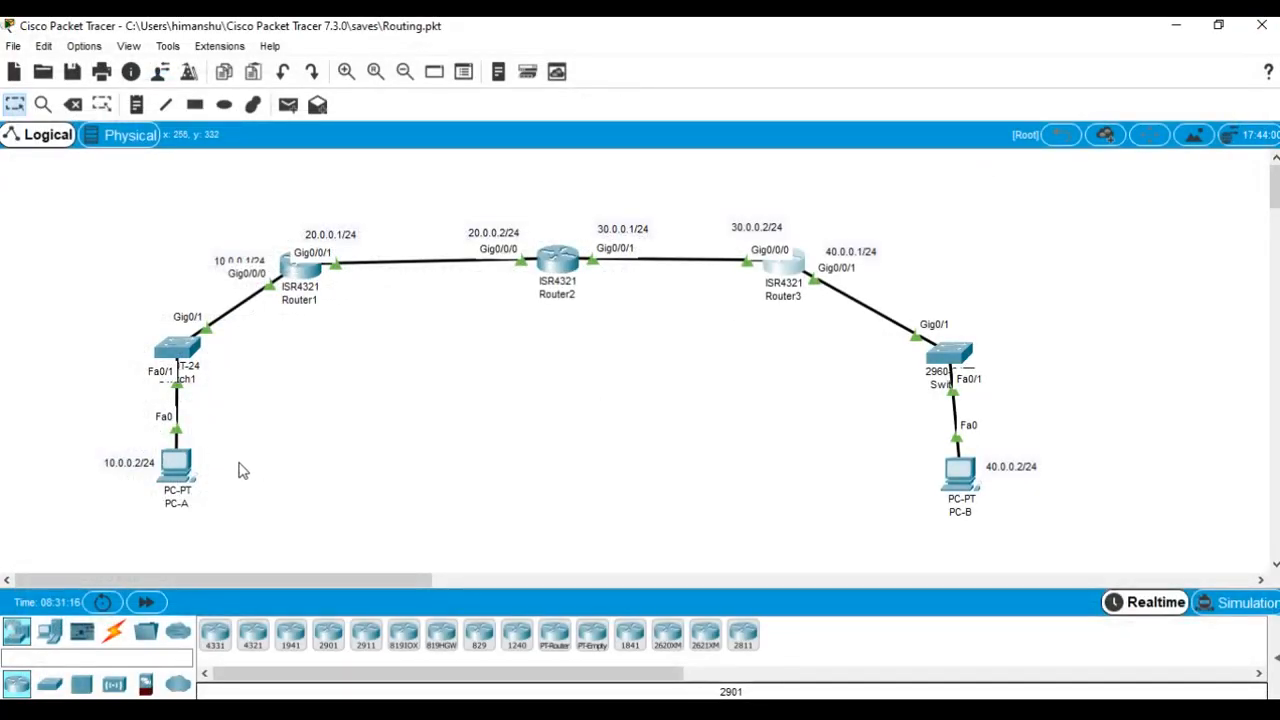
- Open PC-A's command prompt and ping Router2's interface at 20.0.0.2
{"action": "left_click", "coordinate": [178, 466]}
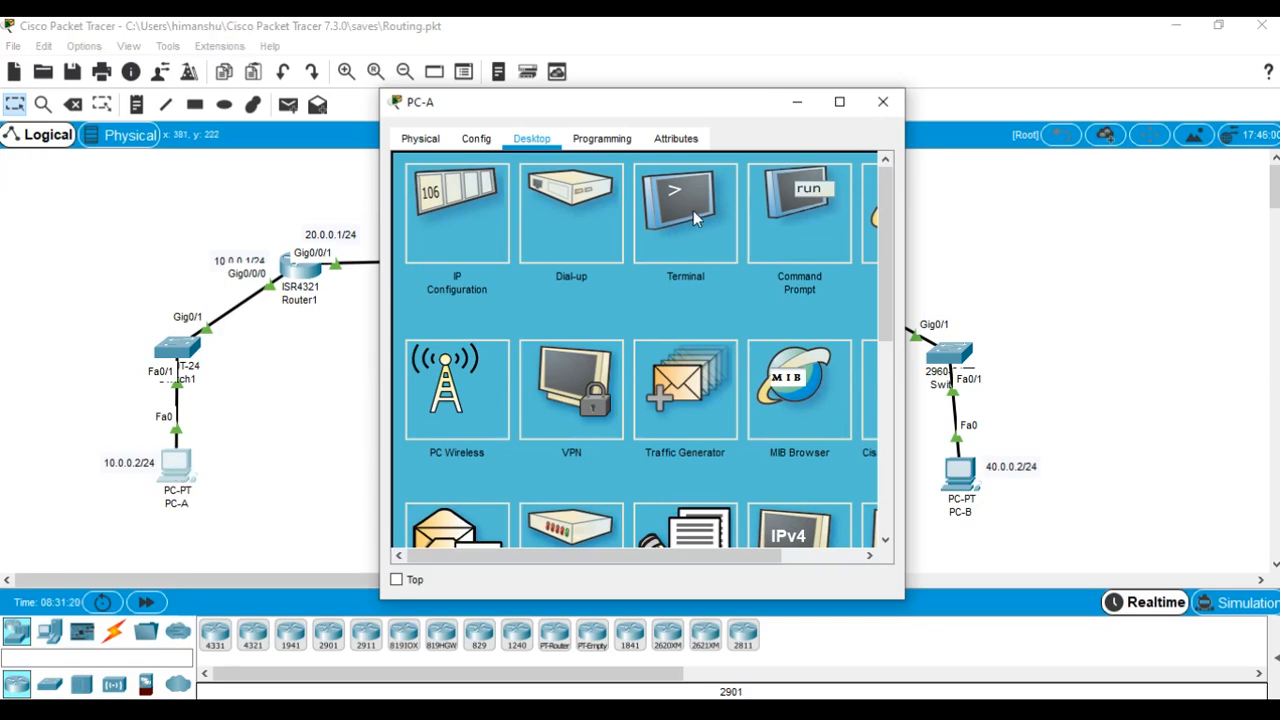
{"action": "left_click", "coordinate": [790, 204]}
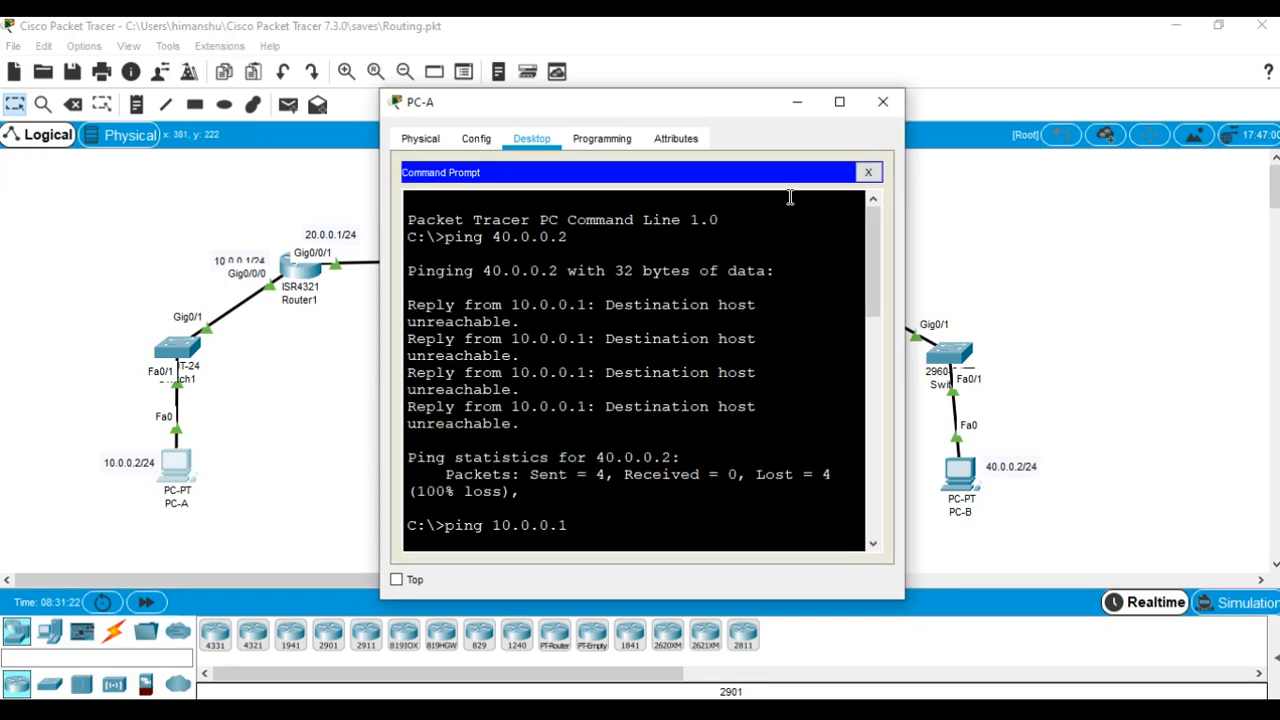
{"action": "left_click_drag", "start_coordinate": [658, 110], "coordinate": [766, 67]}
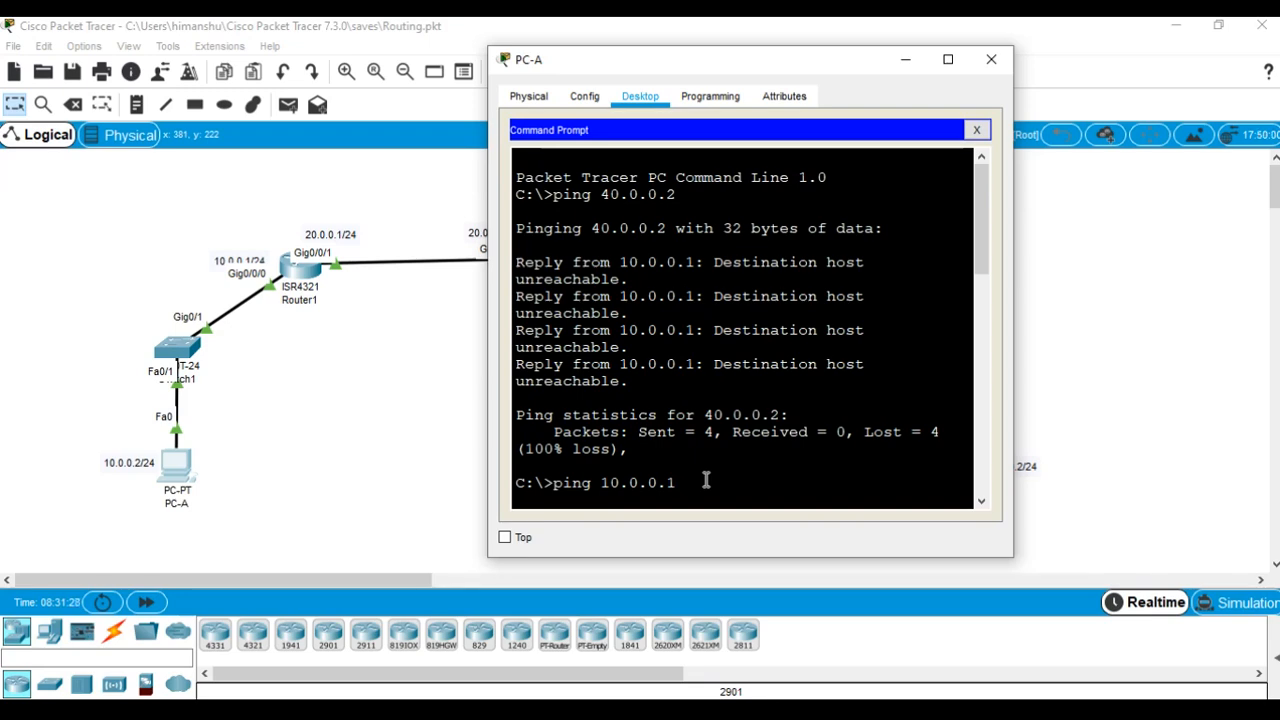
{"action": "key", "text": "Return"}
{"action": "type", "text": "ping 20.0.0.2"}
{"action": "key", "text": "Return"}
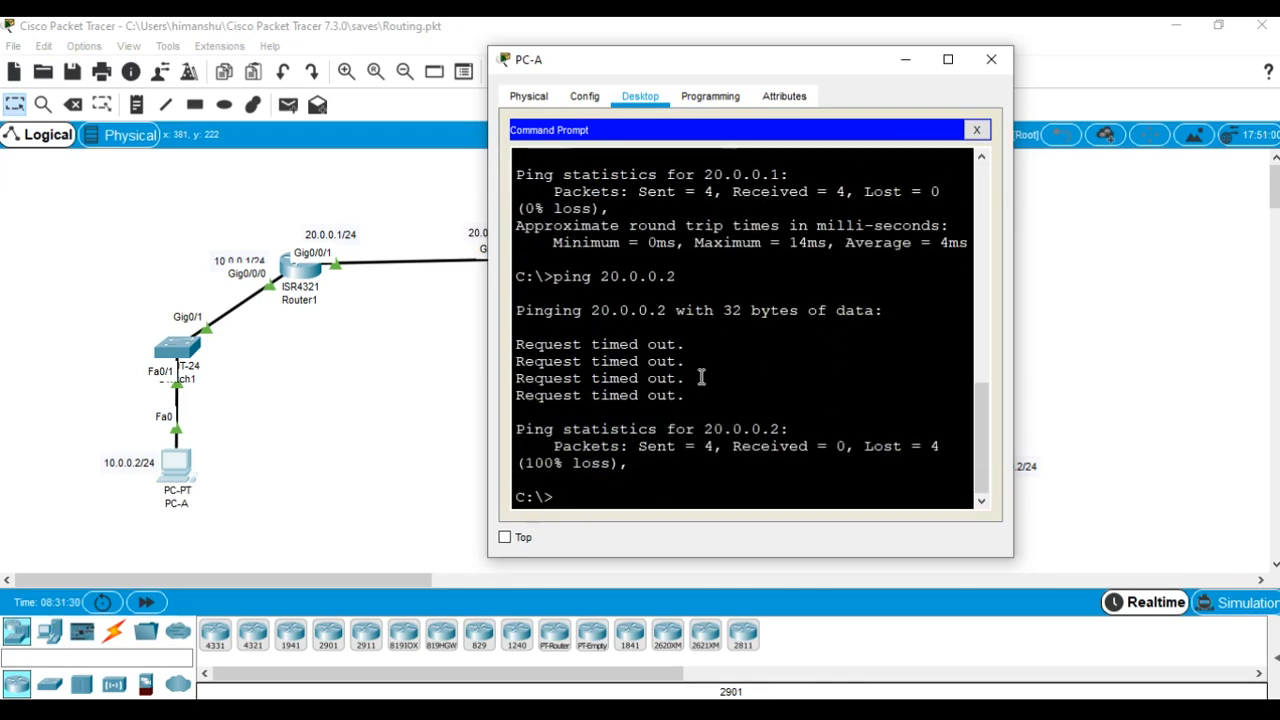
{"action": "type", "text": "ping"}
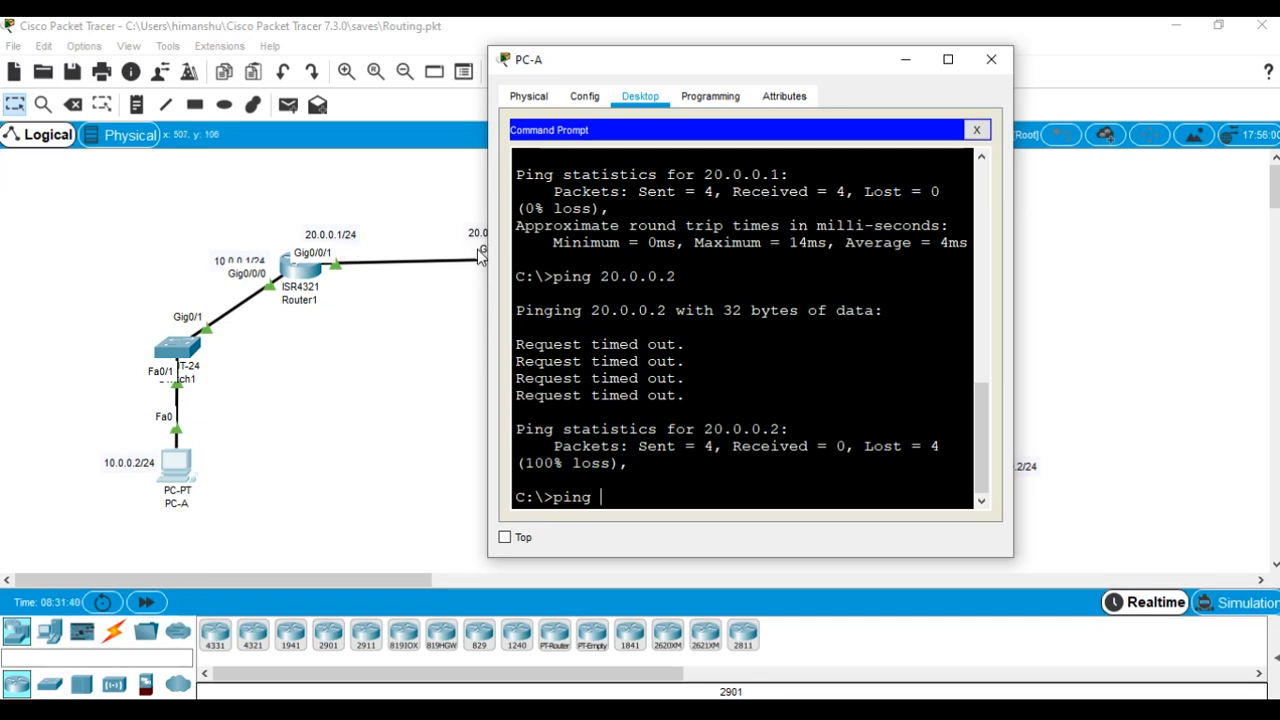
{"action": "left_click_drag", "start_coordinate": [680, 68], "coordinate": [793, 80]}
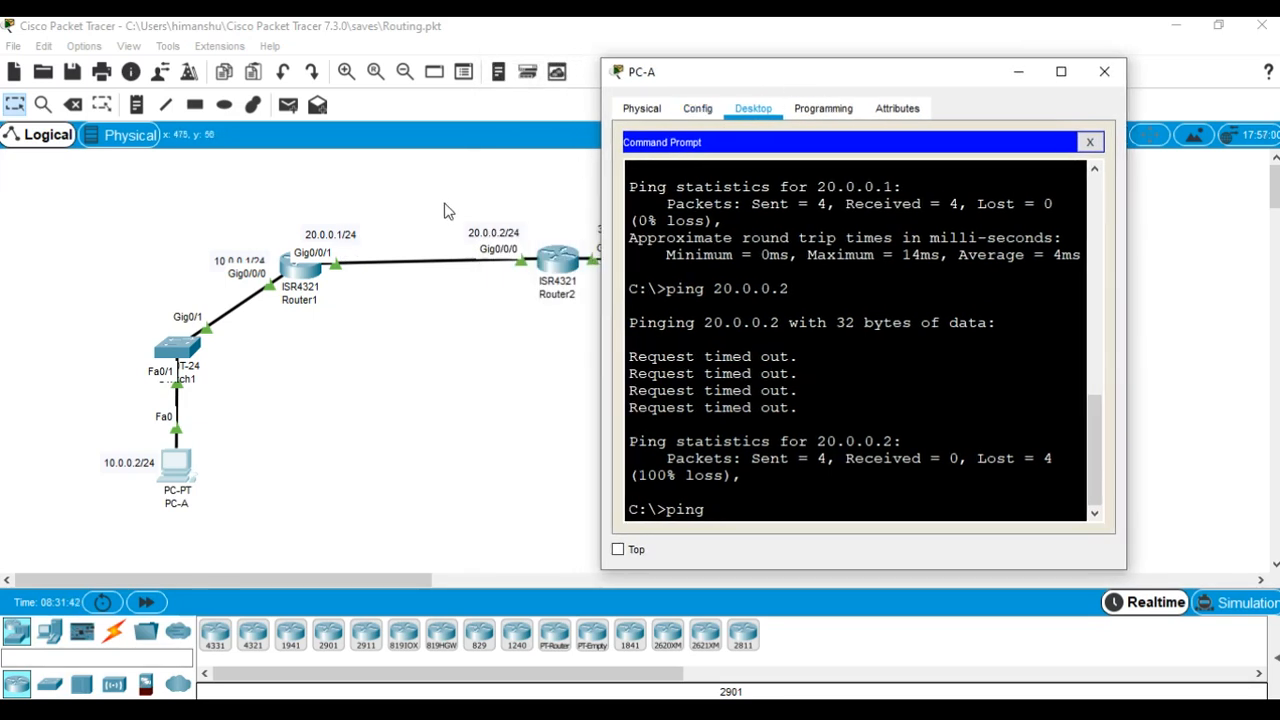
{"action": "type", "text": "20.0.0.2"}
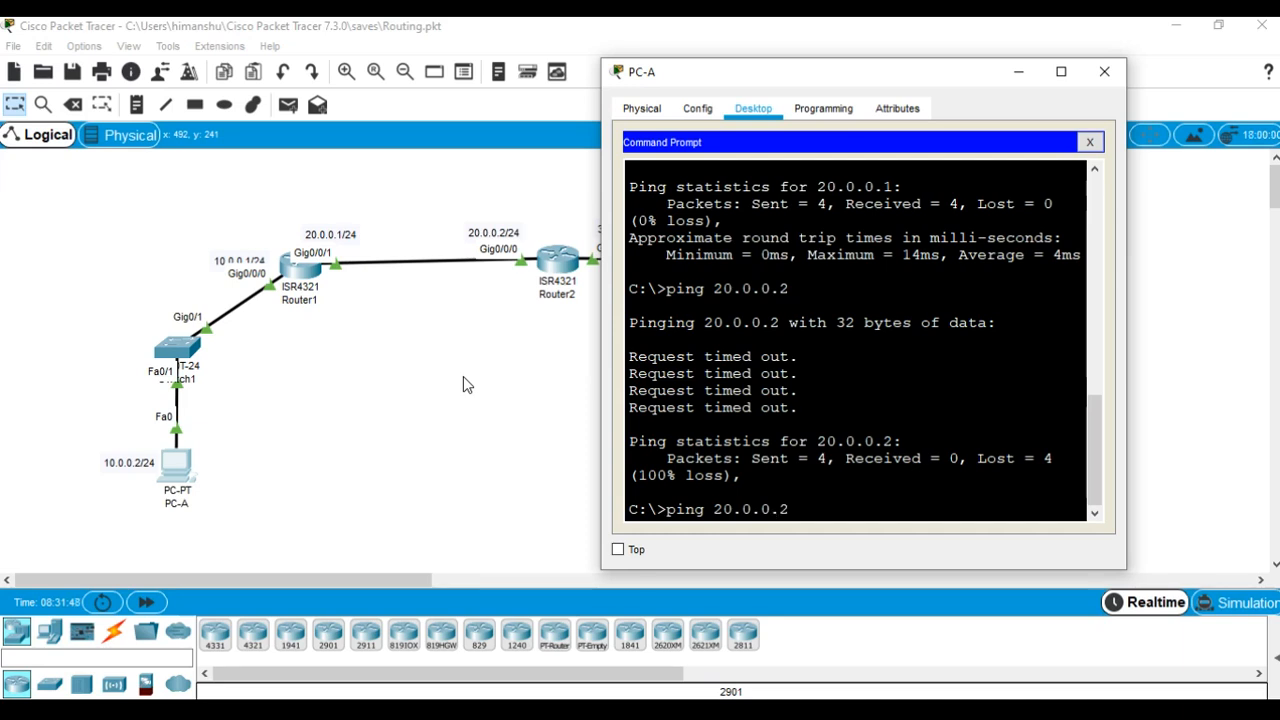
{"action": "key", "text": "Return"}
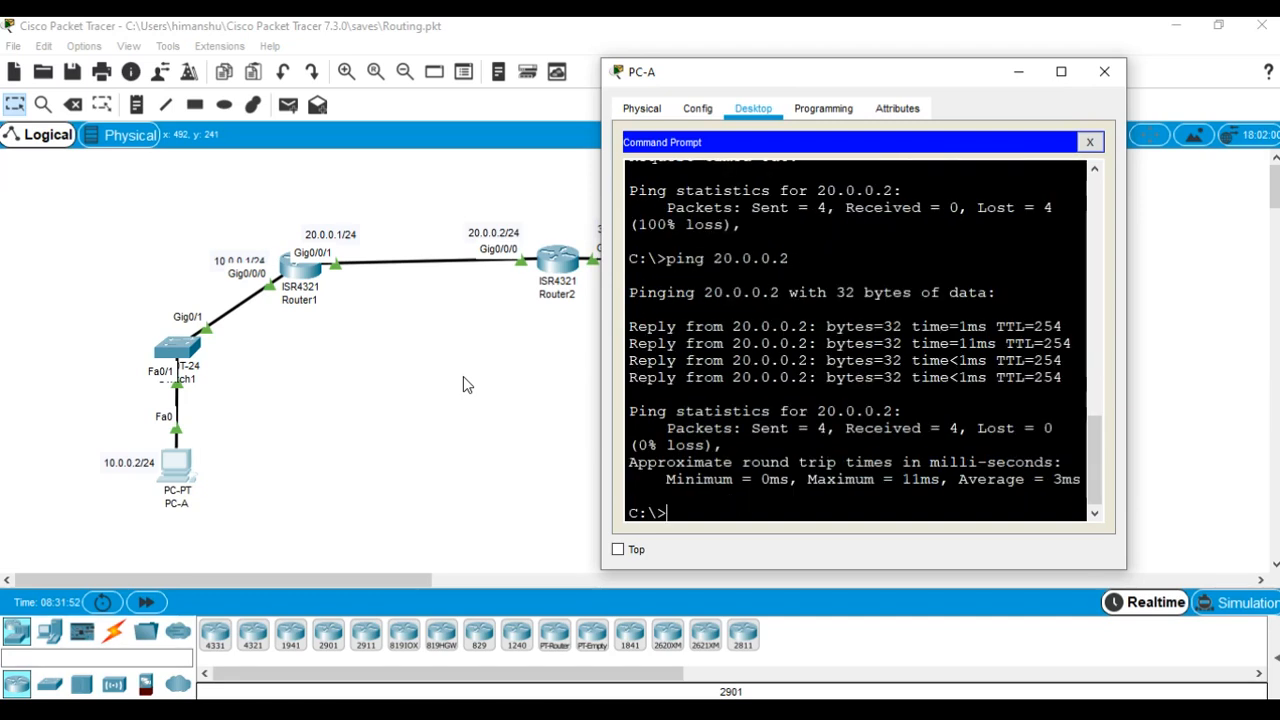
- Ping PC-B at 40.0.0.2 from PC-A's command prompt and close the PC-A window
{"action": "type", "text": "ping 4"}
{"action": "type", "text": "0.0.0.2"}
{"action": "left_click_drag", "start_coordinate": [815, 82], "coordinate": [429, 240]}
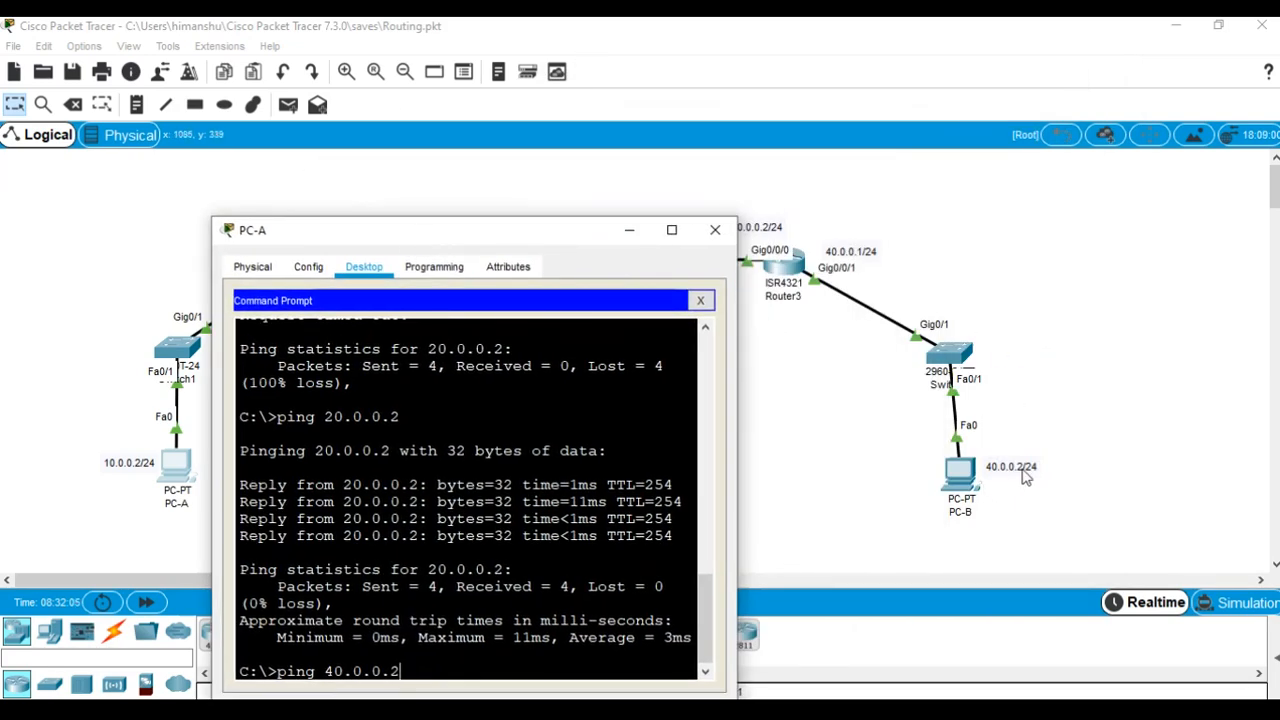
{"action": "left_click_drag", "start_coordinate": [475, 239], "coordinate": [688, 95]}
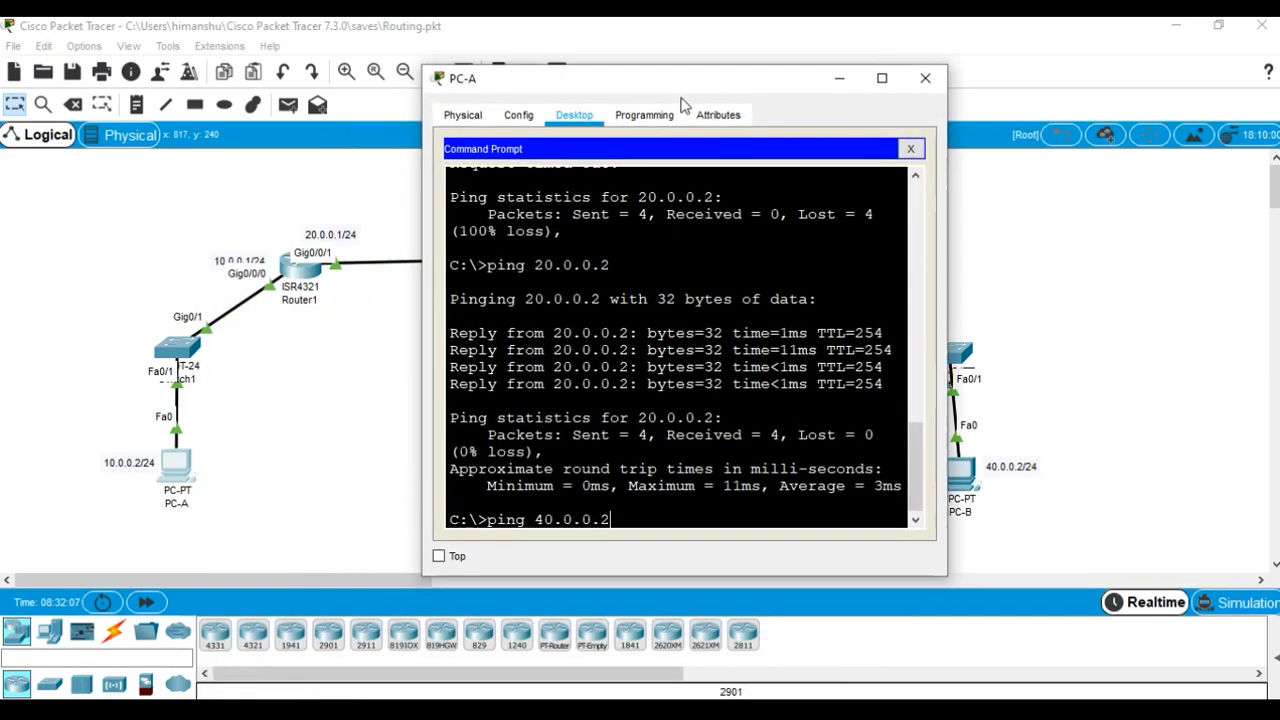
{"action": "key", "text": "Return"}
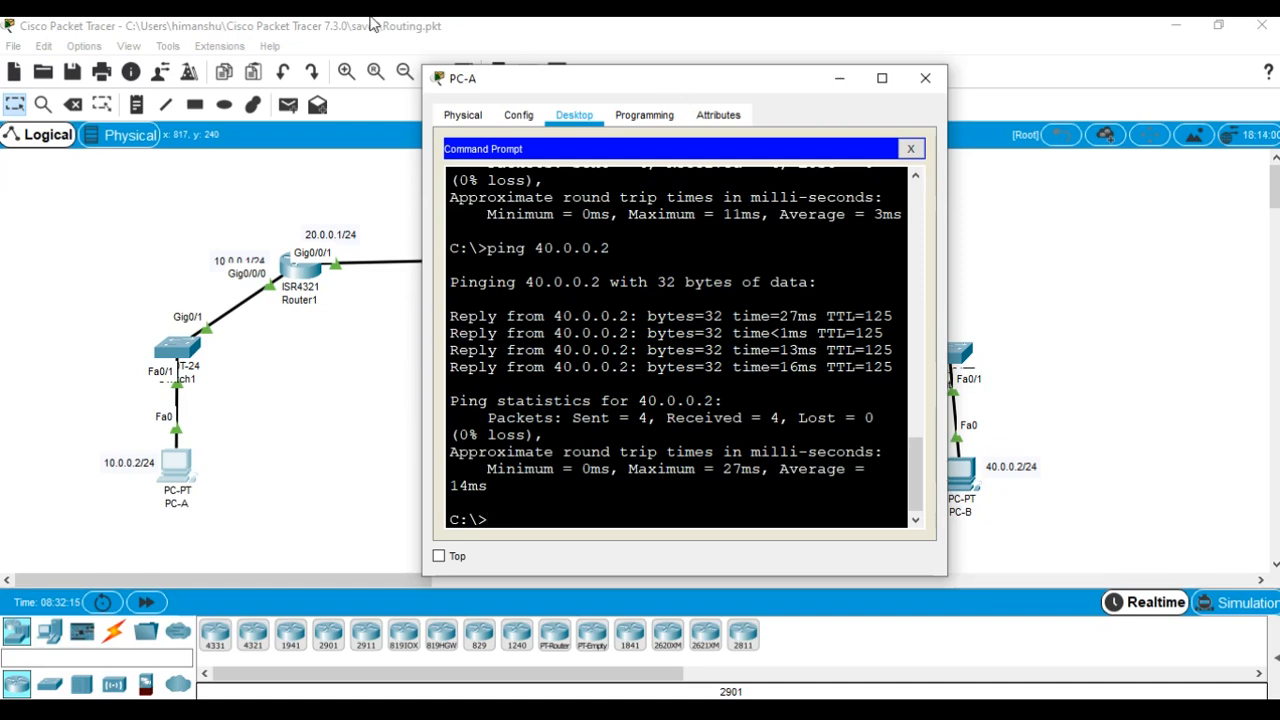
{"action": "left_click", "coordinate": [925, 78]}
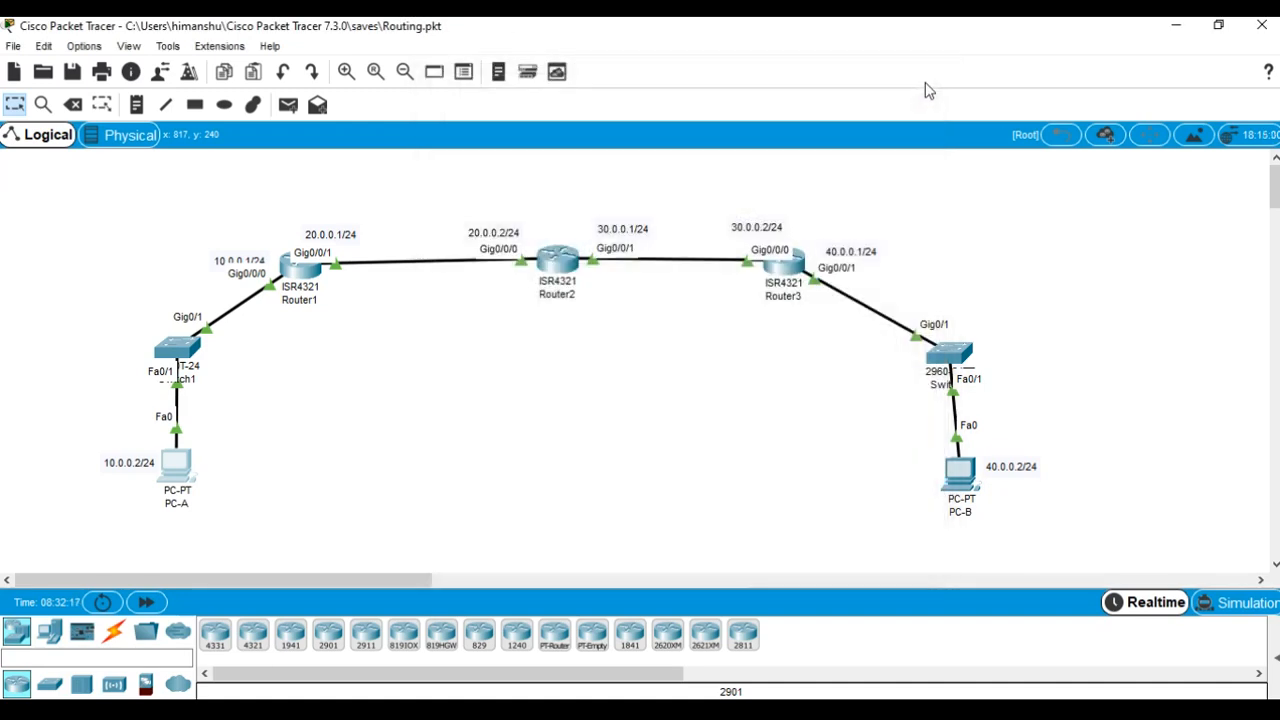
- Open PC-B's command prompt and ping PC-A at 10.0.0.2
{"action": "left_click", "coordinate": [964, 486]}
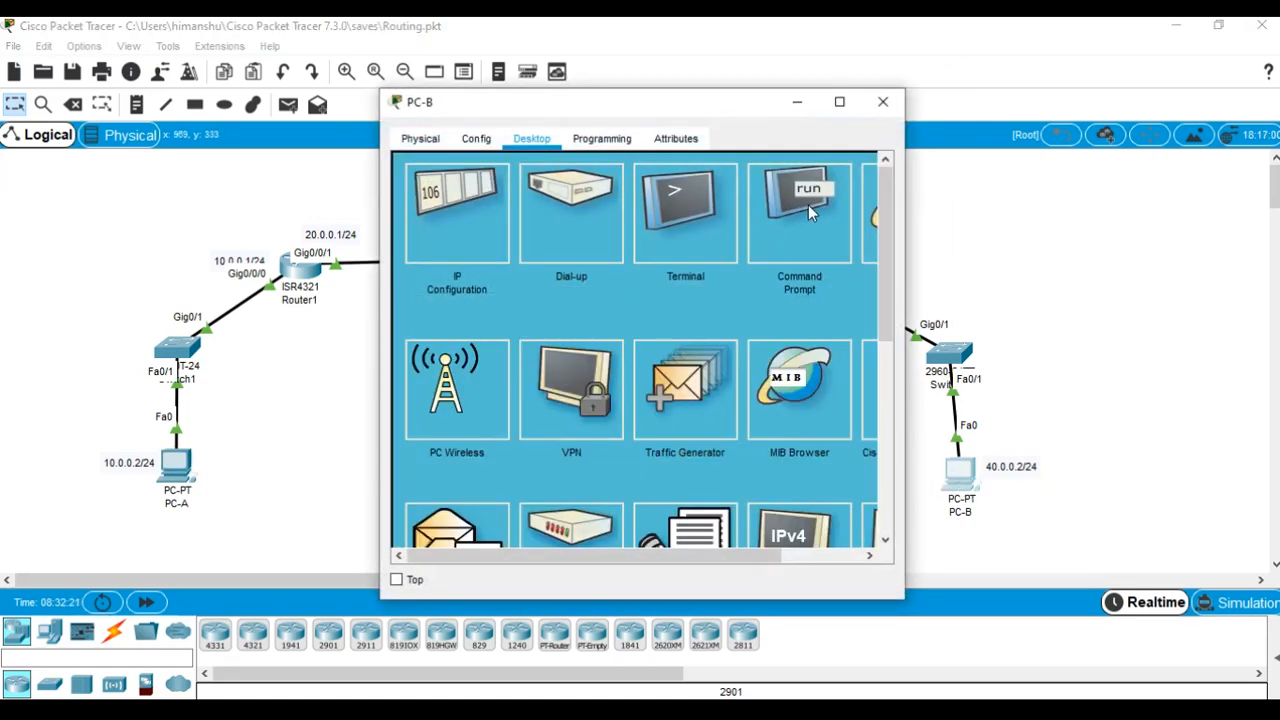
{"action": "left_click", "coordinate": [799, 205]}
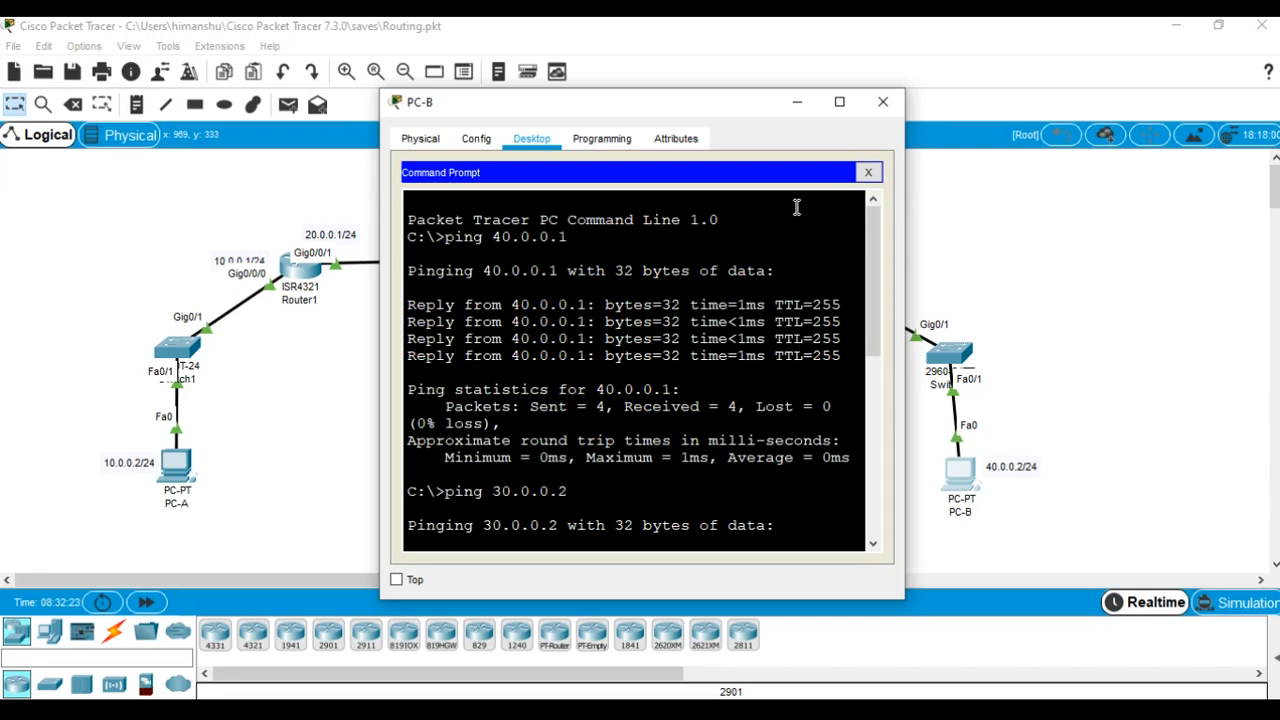
{"action": "type", "text": "ping"}
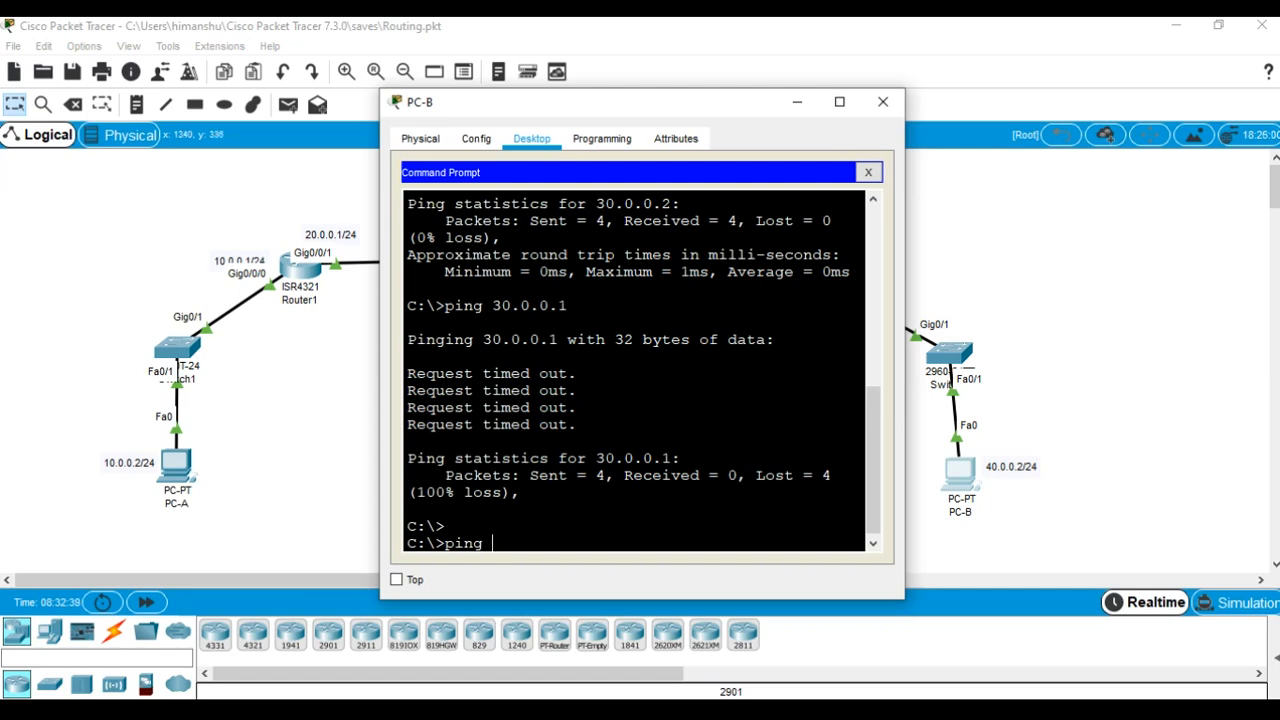
{"action": "type", "text": "10.0.0."}
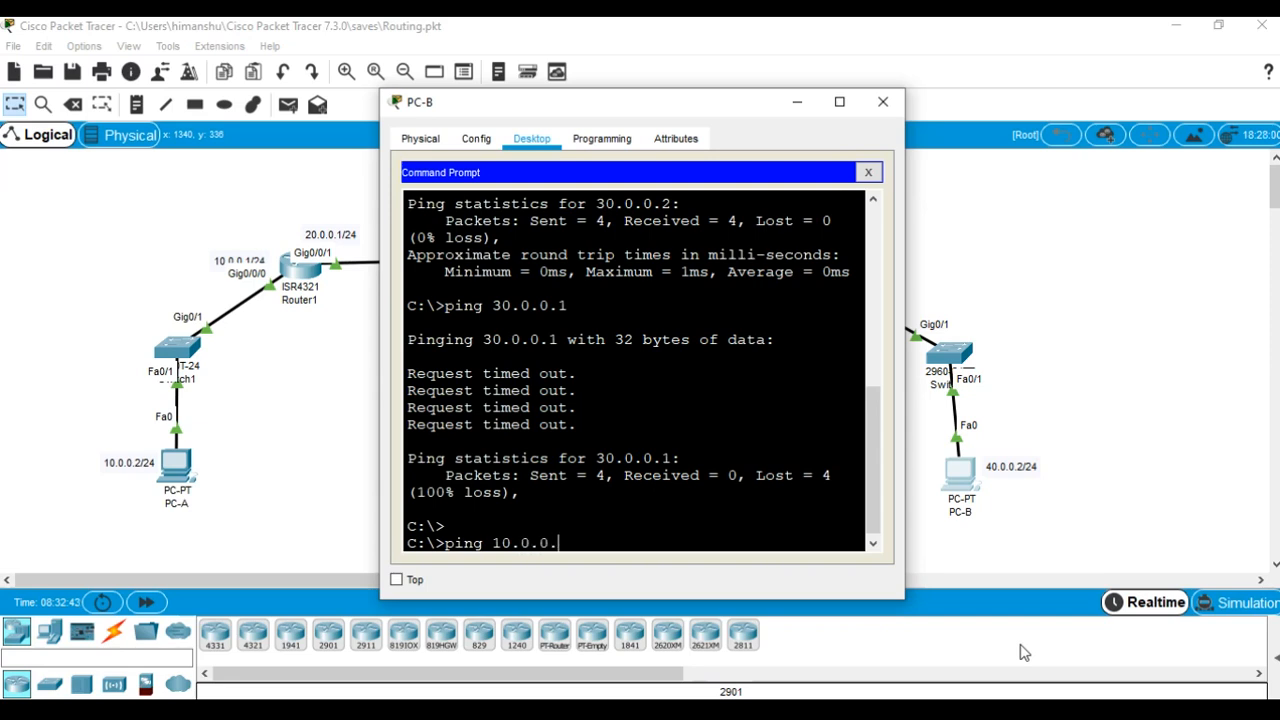
{"action": "type", "text": "2"}
{"action": "key", "text": "Return"}
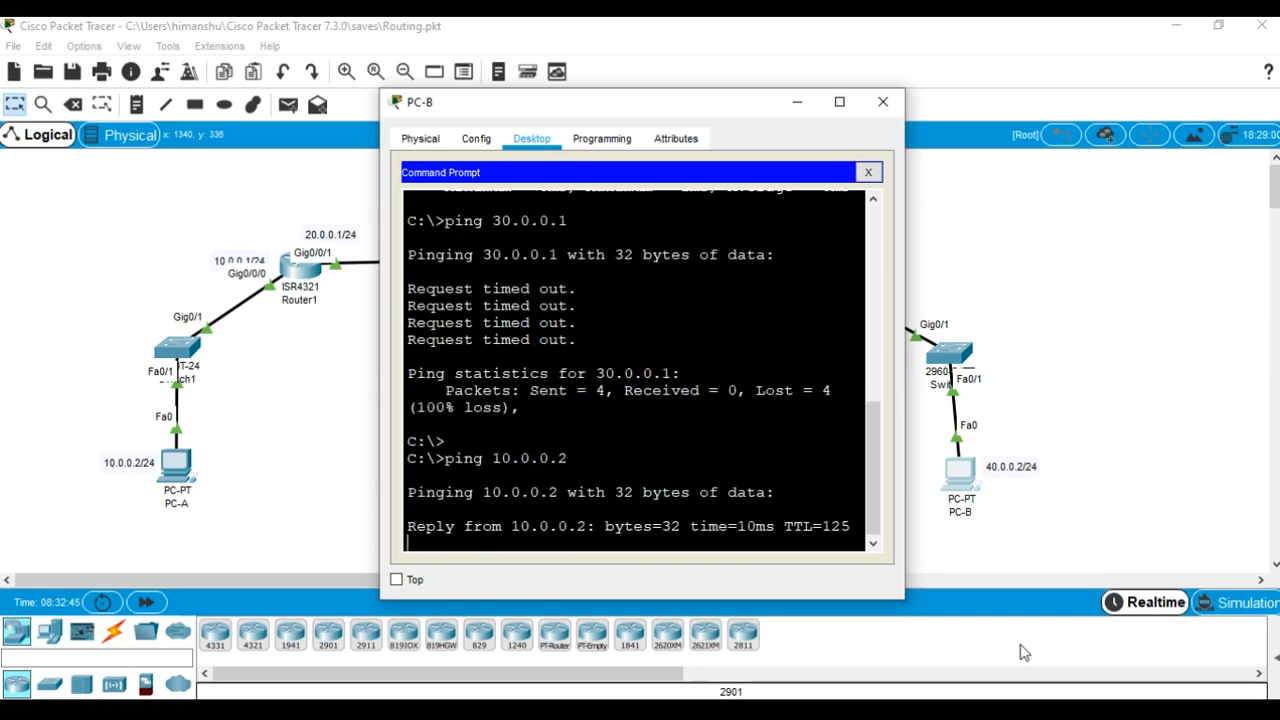